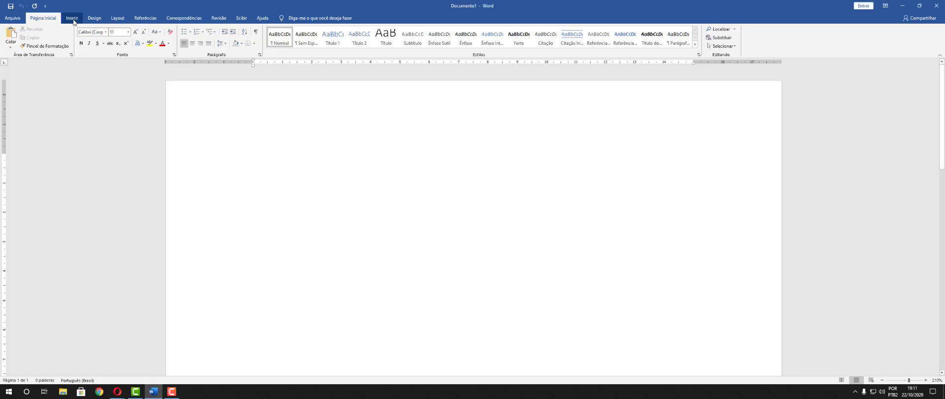
pyautogui.click(72, 18)
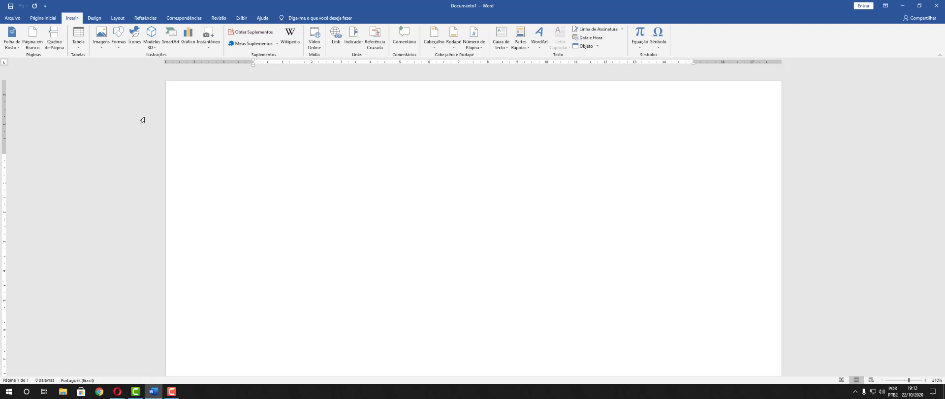
pyautogui.click(43, 18)
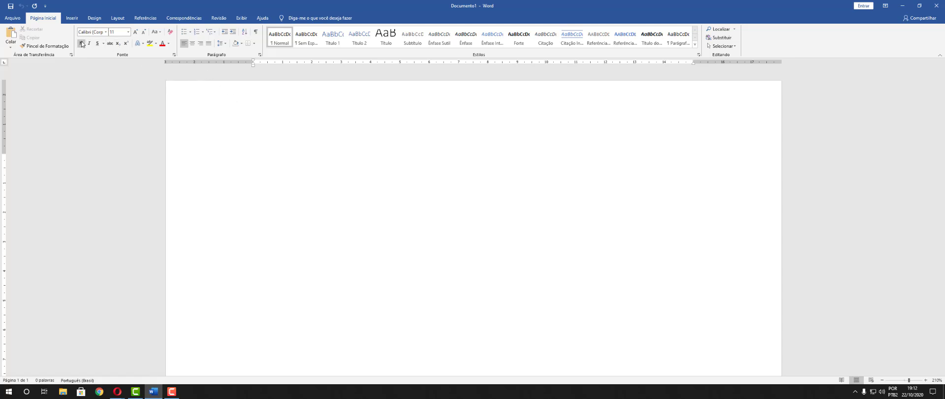
pyautogui.click(110, 42)
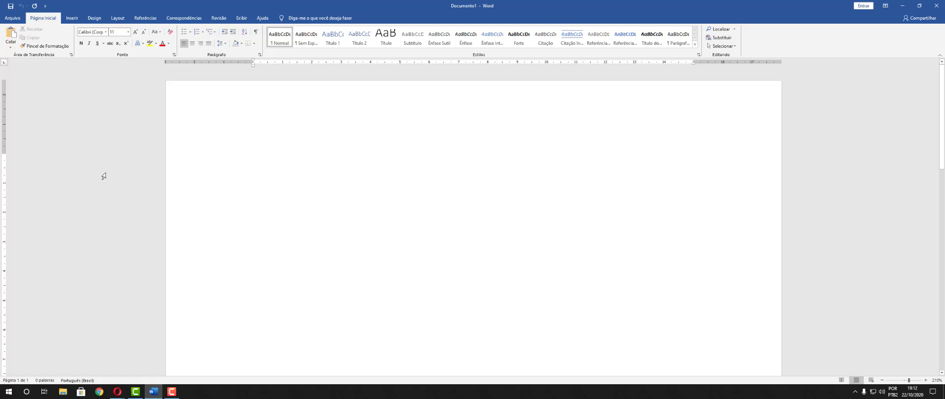
pyautogui.click(72, 17)
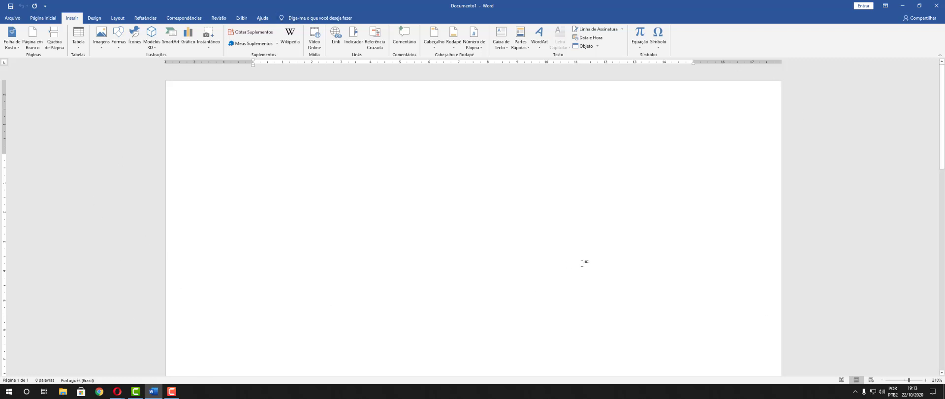
# Step: Enter the sample line "Ahsgdhags ahsgdhag ghagsdga ahsgdhagsd" on the blank page
pyautogui.click(881, 379)
pyautogui.click(882, 379)
pyautogui.click(882, 379)
pyautogui.click(881, 379)
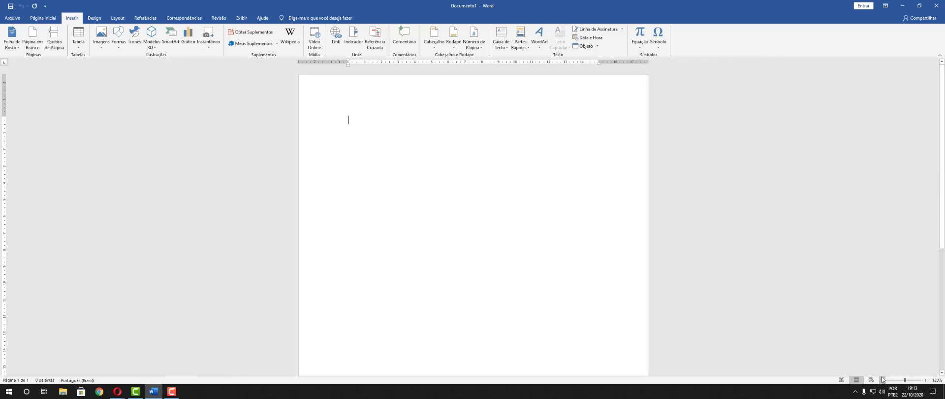
pyautogui.click(882, 379)
pyautogui.click(881, 379)
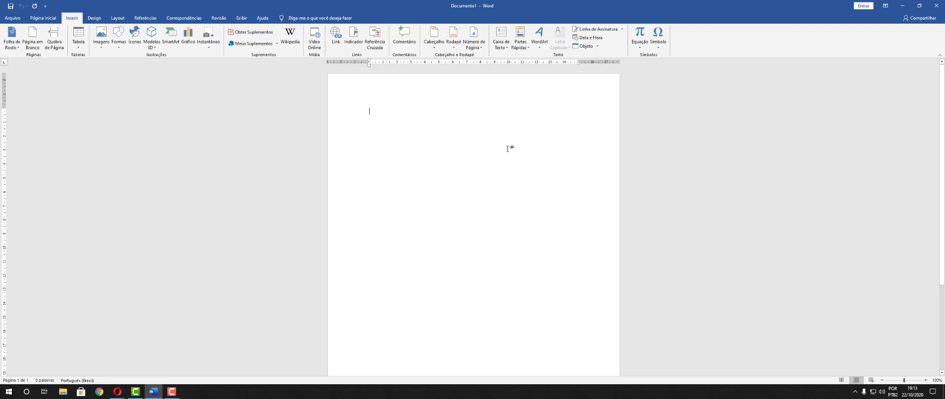
pyautogui.write('Ahsgdhags ahsgdhag ghagsdga')
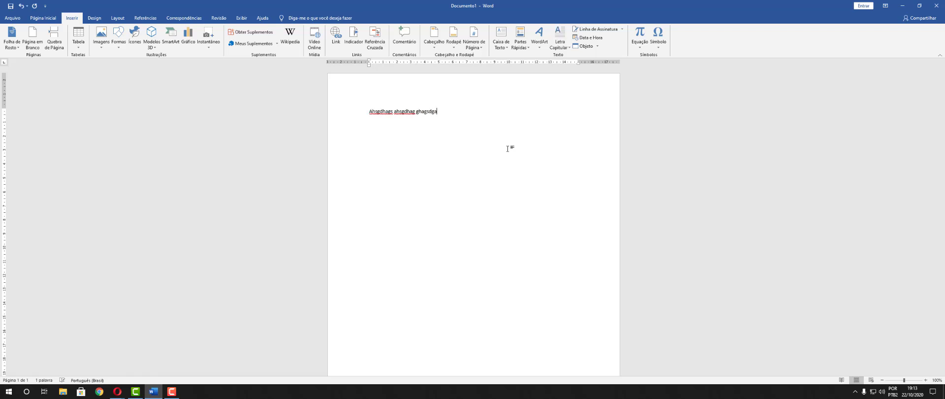
pyautogui.write(' ahsgdhagsd')
# Step: Enlarge the page view to 250% to look at the sample line closely
pyautogui.click(925, 380)
pyautogui.click(925, 379)
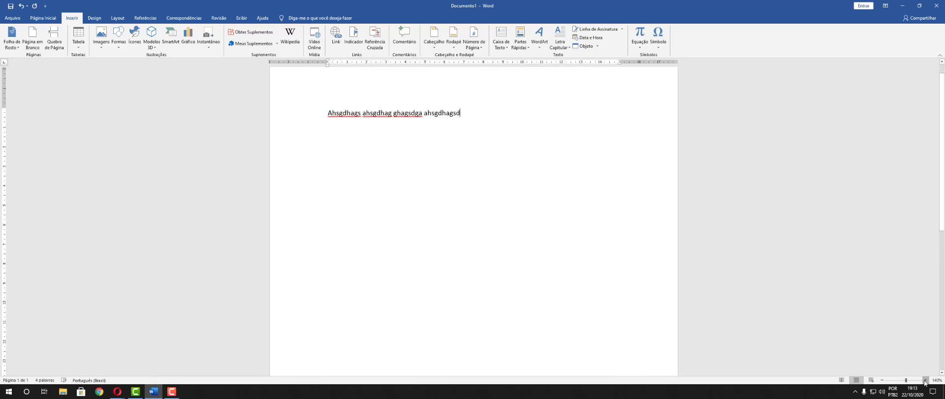
pyautogui.click(925, 379)
pyautogui.click(925, 380)
pyautogui.click(925, 380)
pyautogui.click(925, 379)
pyautogui.click(925, 379)
pyautogui.click(925, 380)
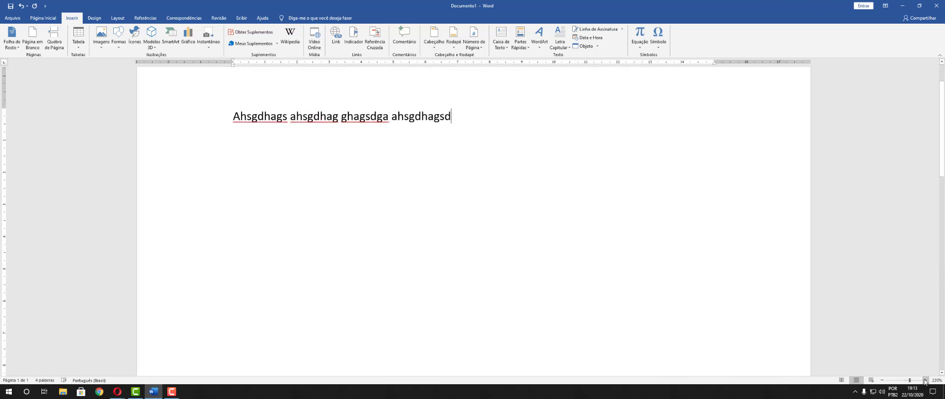
pyautogui.click(925, 379)
pyautogui.click(925, 379)
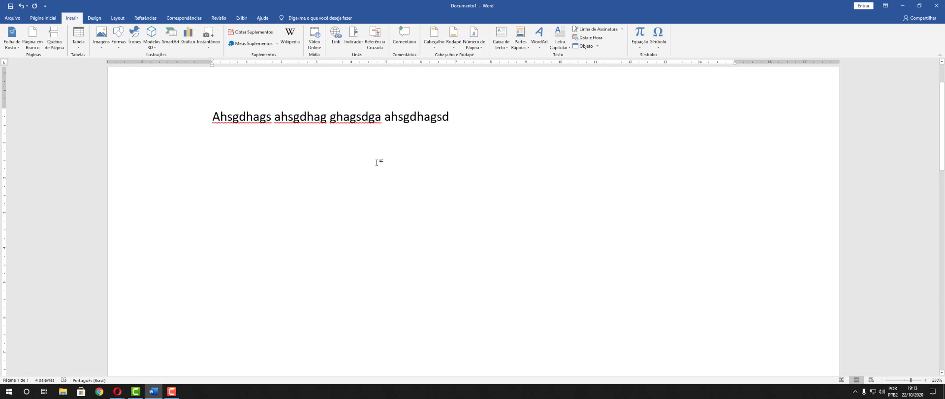
# Step: Delete the whole line of sample text from the page
pyautogui.click(53, 19)
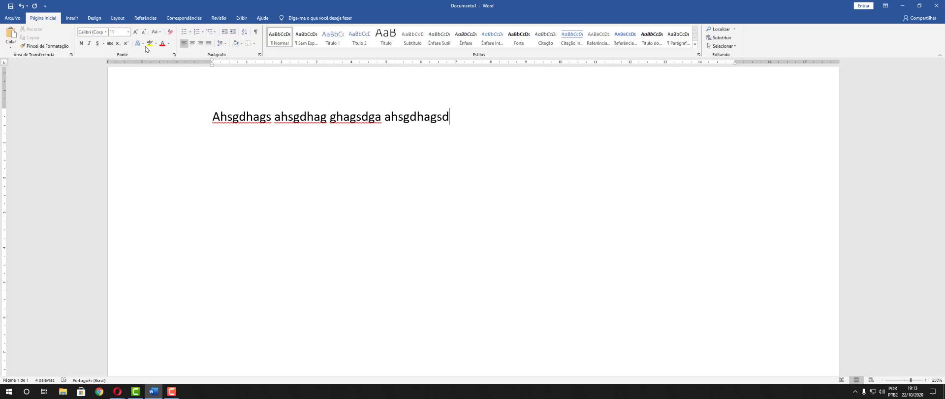
pyautogui.click(69, 19)
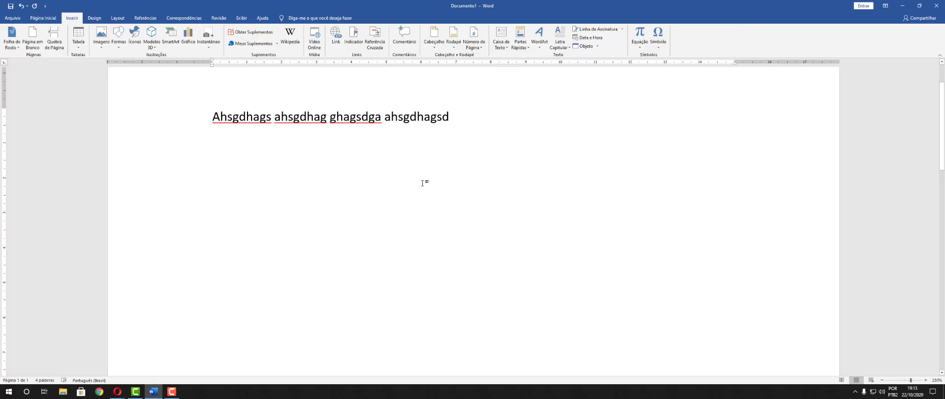
pyautogui.tripleClick(276, 116)
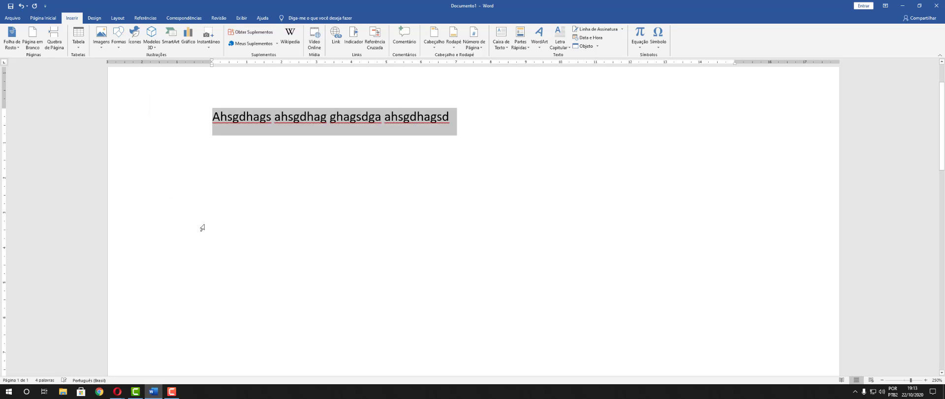
pyautogui.press('BackSpace')
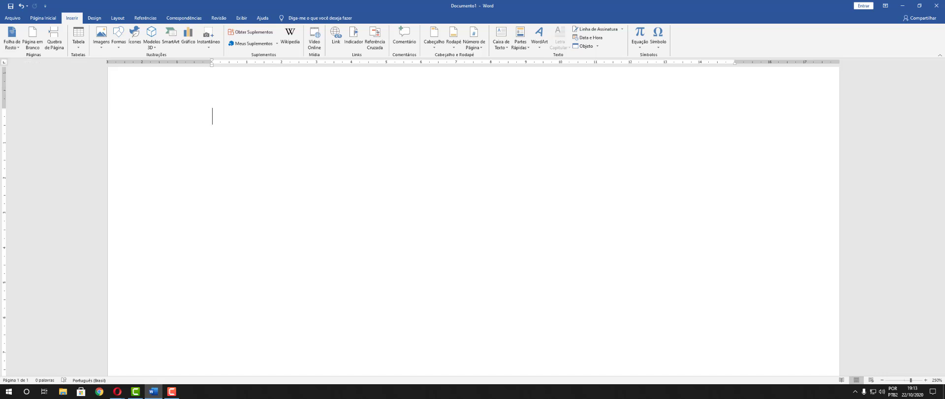
# Step: Insert the built-in "Em Tiras" cover page into the document
pyautogui.click(117, 391)
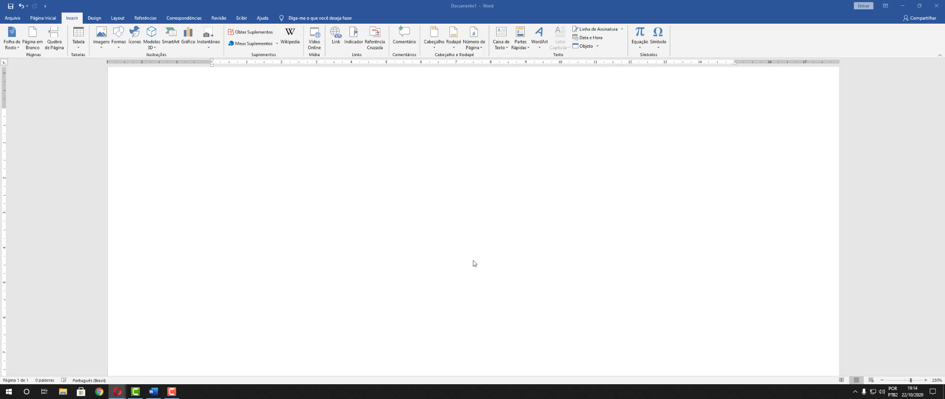
pyautogui.click(16, 45)
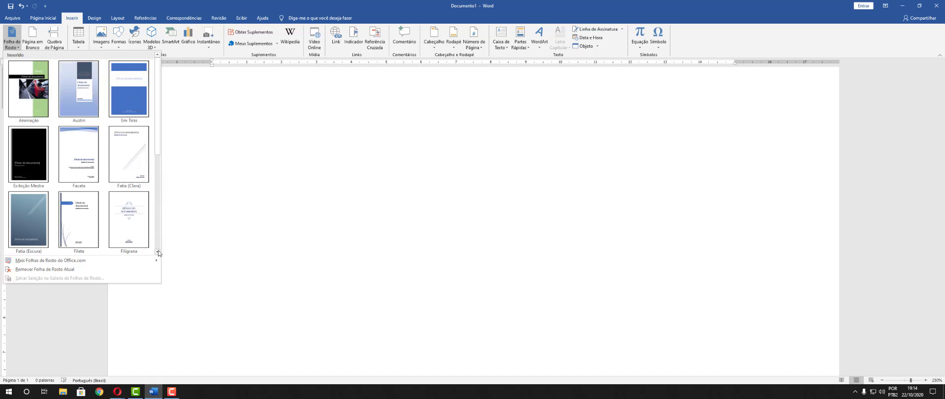
pyautogui.scroll(-3, 158, 250)
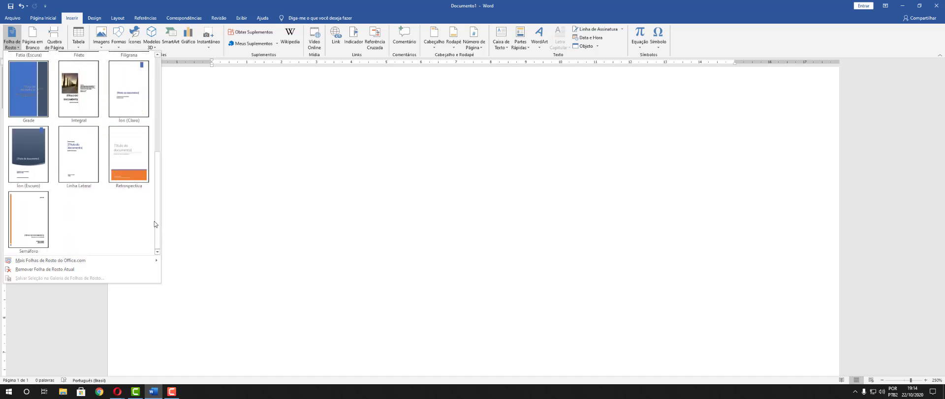
pyautogui.moveTo(155, 221); pyautogui.dragTo(157, 243)
pyautogui.scroll(5, 40, 211)
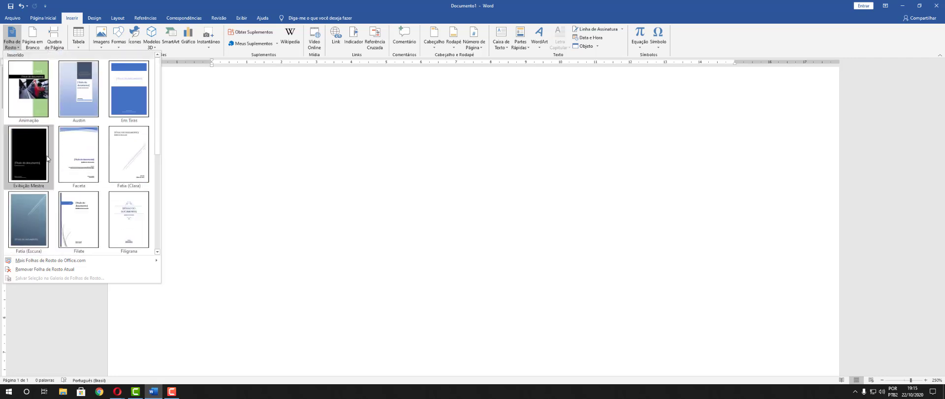
pyautogui.click(134, 107)
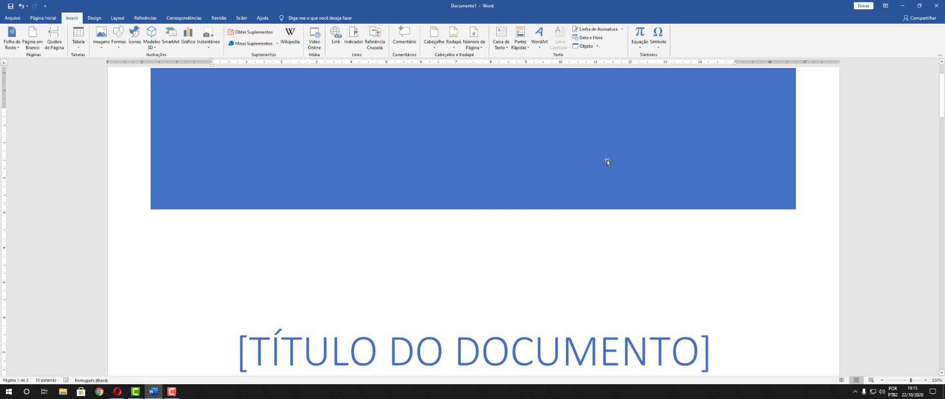
# Step: Examine the whole cover page, from the title placeholder to the company name and address fields, and the page after it
pyautogui.scroll(-3, 606, 161)
pyautogui.scroll(-10, 603, 167)
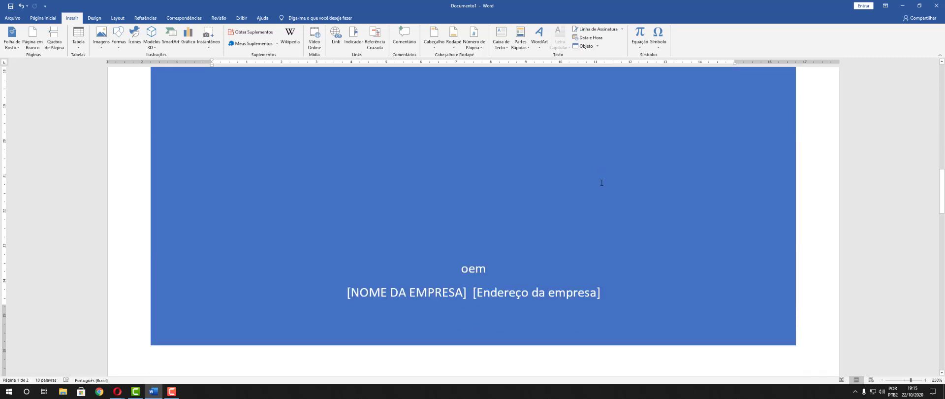
pyautogui.scroll(-2, 601, 183)
pyautogui.scroll(12, 614, 187)
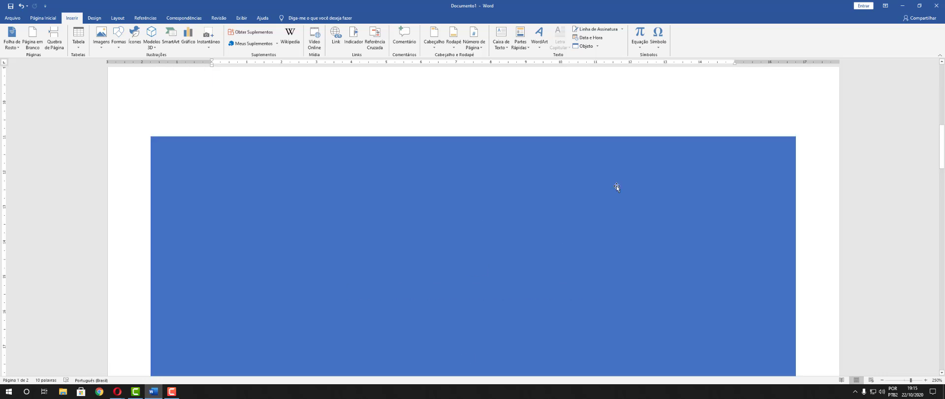
pyautogui.scroll(-3, 616, 186)
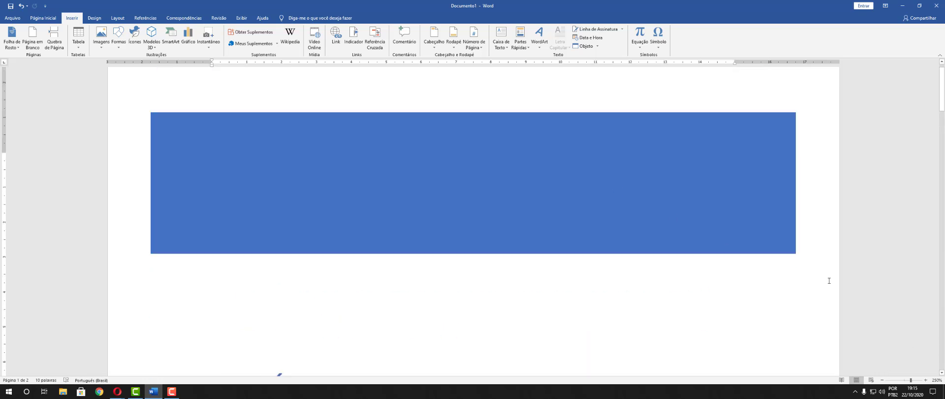
pyautogui.scroll(-13, 828, 280)
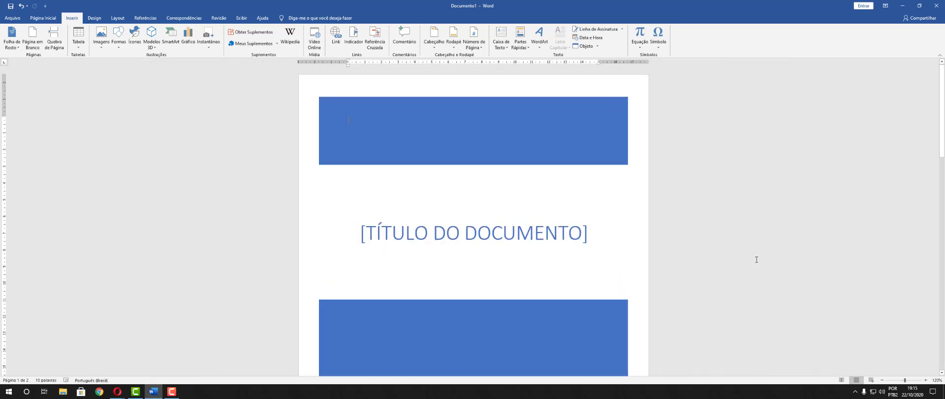
pyautogui.scroll(-5, 756, 259)
pyautogui.scroll(1, 757, 259)
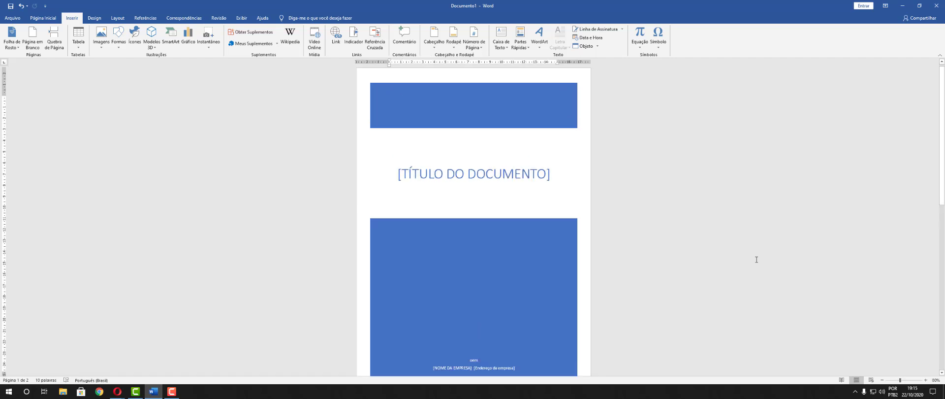
pyautogui.scroll(-1, 757, 260)
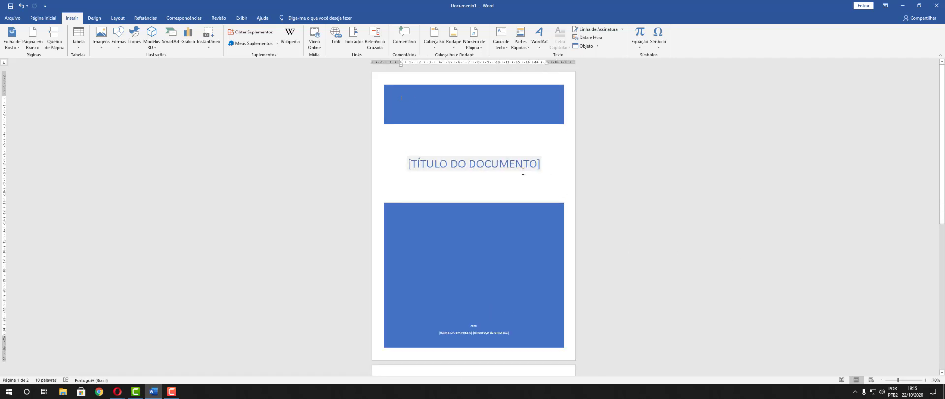
pyautogui.click(507, 166)
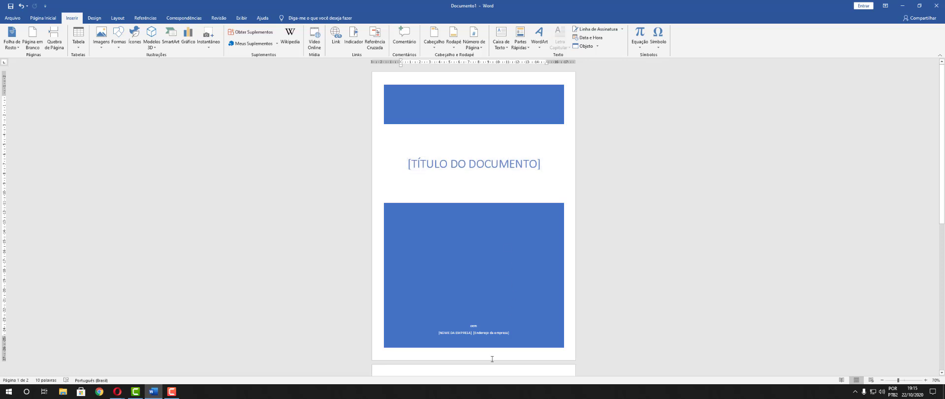
pyautogui.scroll(-3, 507, 300)
pyautogui.scroll(-3, 522, 284)
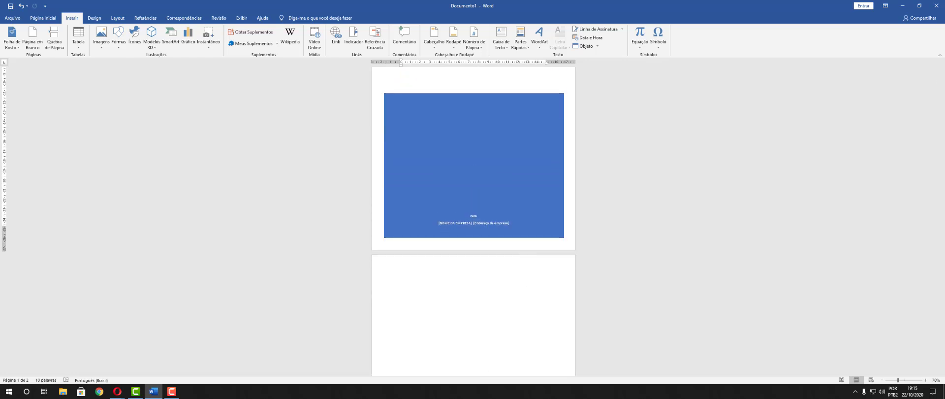
pyautogui.hotkey('alt', 'Tab')
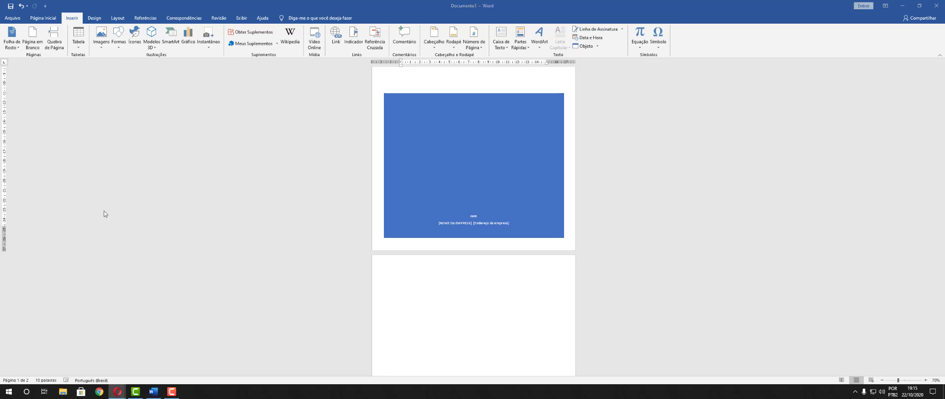
# Step: Replace the cover page's title placeholder with "AULA DE INFORMATICA"
pyautogui.scroll(5, 586, 177)
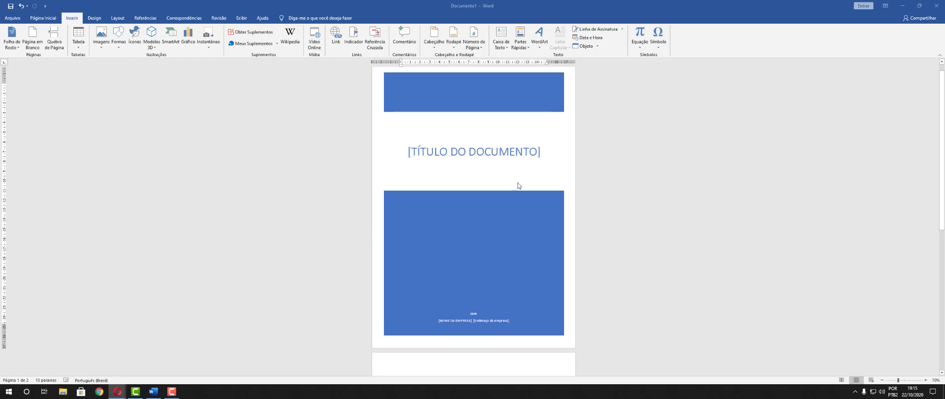
pyautogui.scroll(1, 514, 192)
pyautogui.click(456, 163)
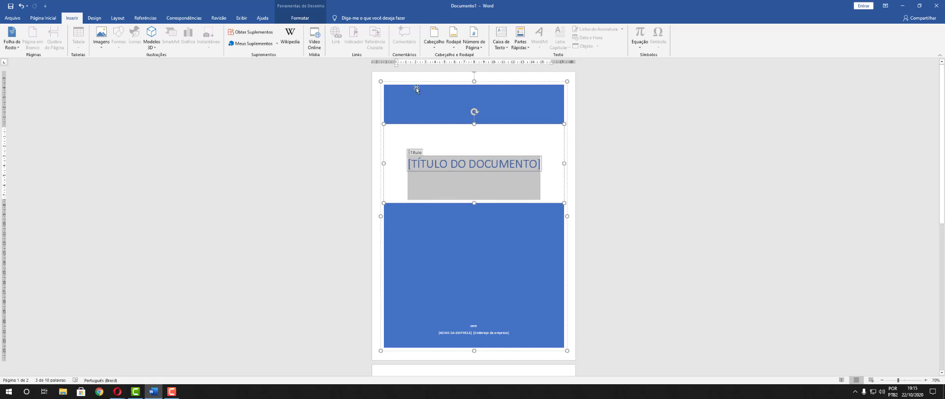
pyautogui.click(600, 238)
pyautogui.click(462, 160)
pyautogui.write('AULA DE A')
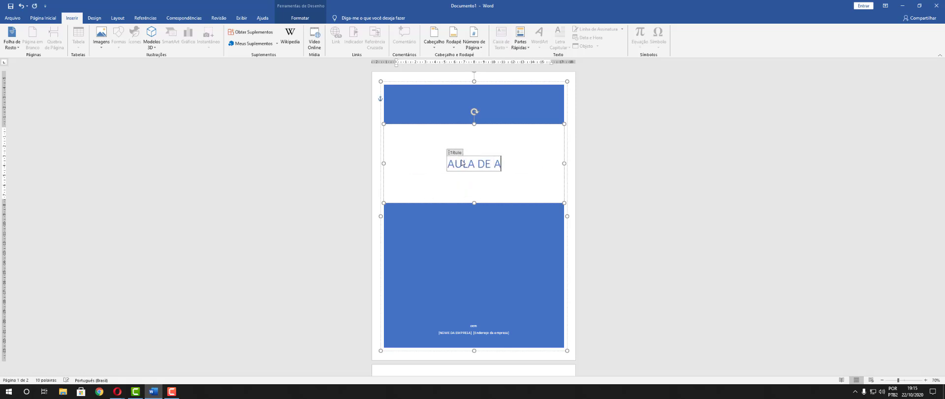
pyautogui.press('BackSpace')
pyautogui.write('INFORMA')
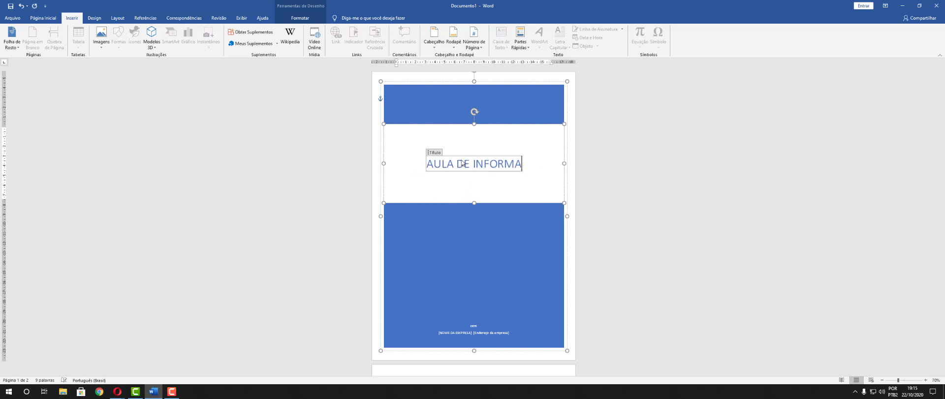
pyautogui.write('TICA')
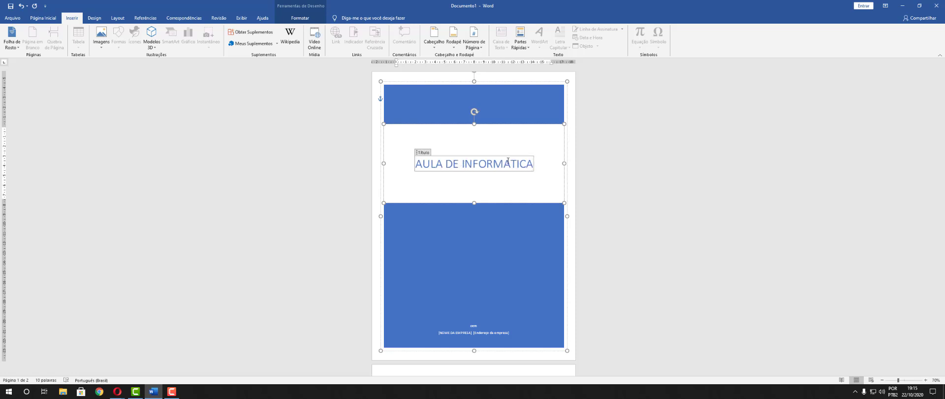
pyautogui.click(566, 231)
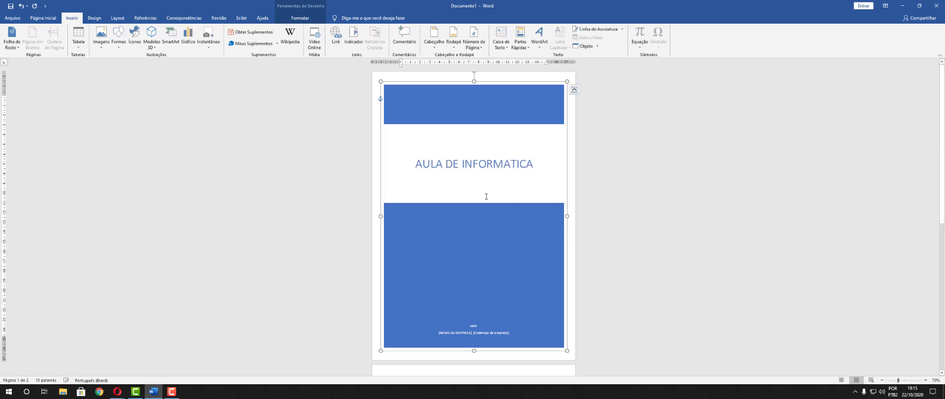
pyautogui.scroll(8, 715, 255)
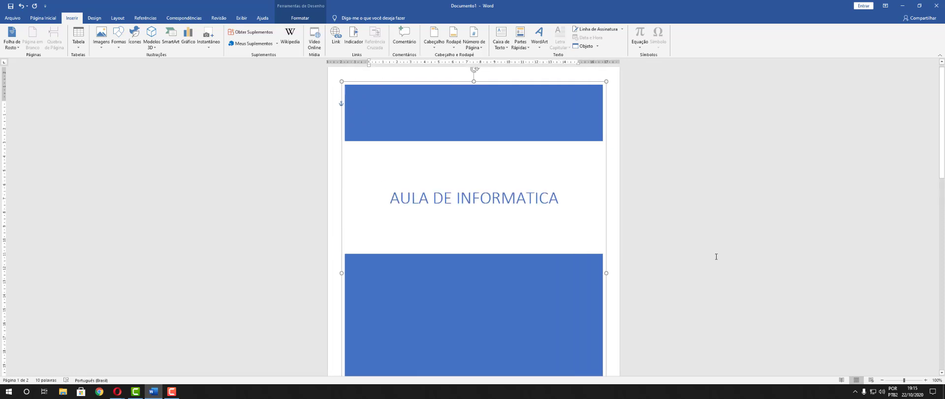
# Step: Correct the cover page title by adding the missing accent so it reads "AULA DE INFORMÁTICA"
pyautogui.scroll(2, 714, 253)
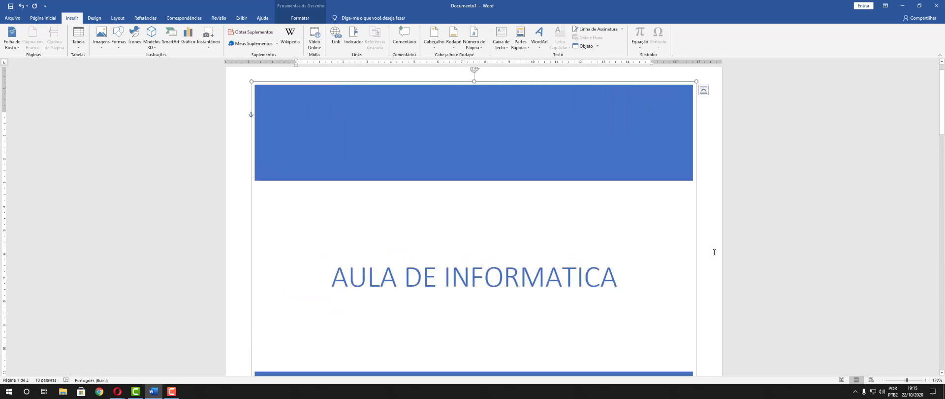
pyautogui.scroll(-3, 551, 258)
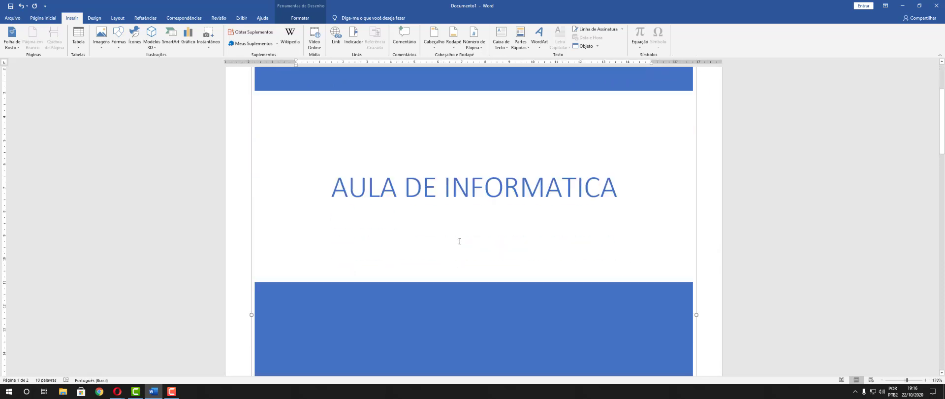
pyautogui.click(553, 185)
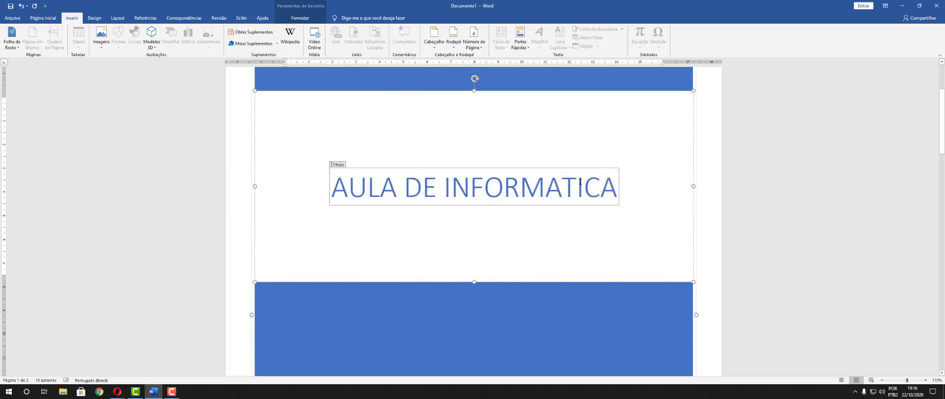
pyautogui.press('BackSpace')
pyautogui.write('Á')
# Step: Replace the cover page's author text "oem" with the author's full name
pyautogui.scroll(-3, 333, 257)
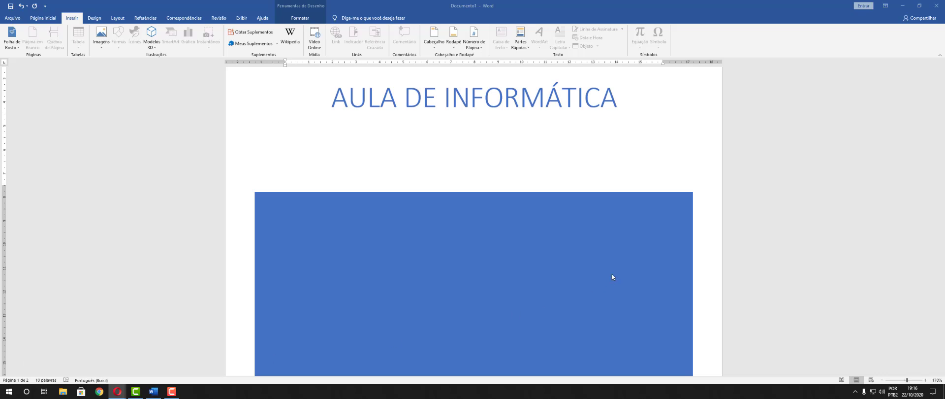
pyautogui.scroll(-8, 612, 274)
pyautogui.click(469, 254)
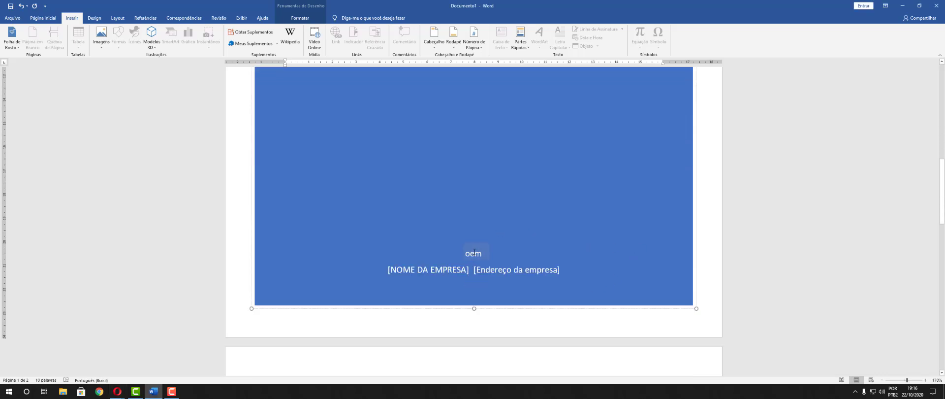
pyautogui.doubleClick(482, 253)
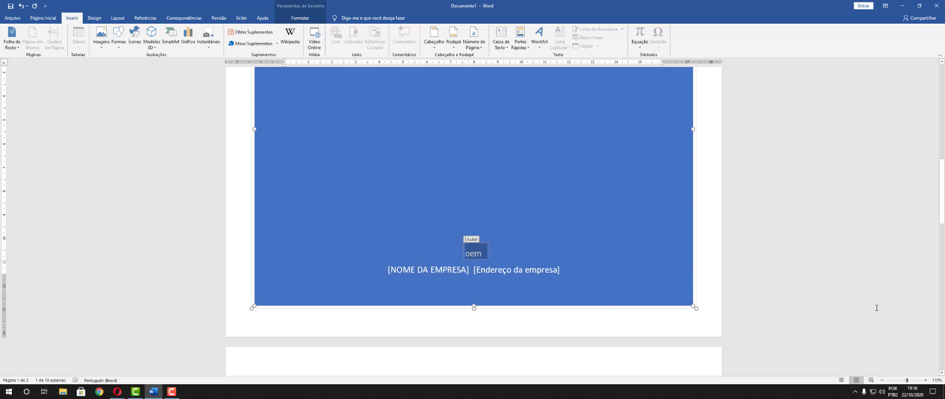
pyautogui.scroll(-10, 671, 281)
pyautogui.scroll(5, 462, 210)
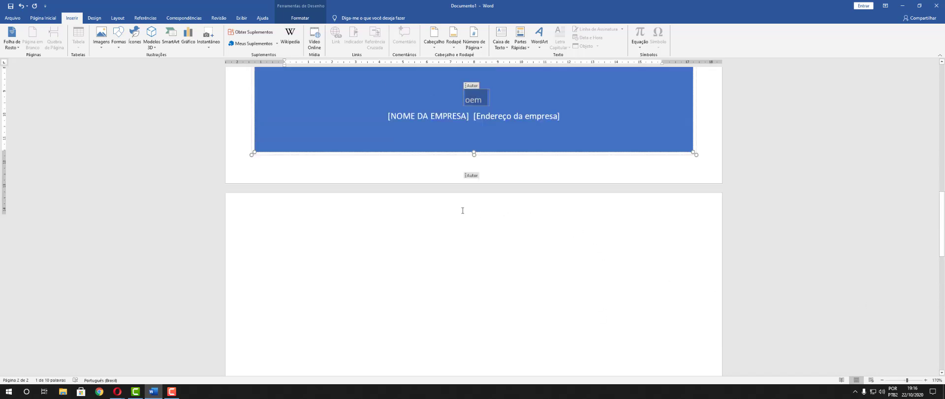
pyautogui.scroll(3, 463, 210)
pyautogui.click(480, 213)
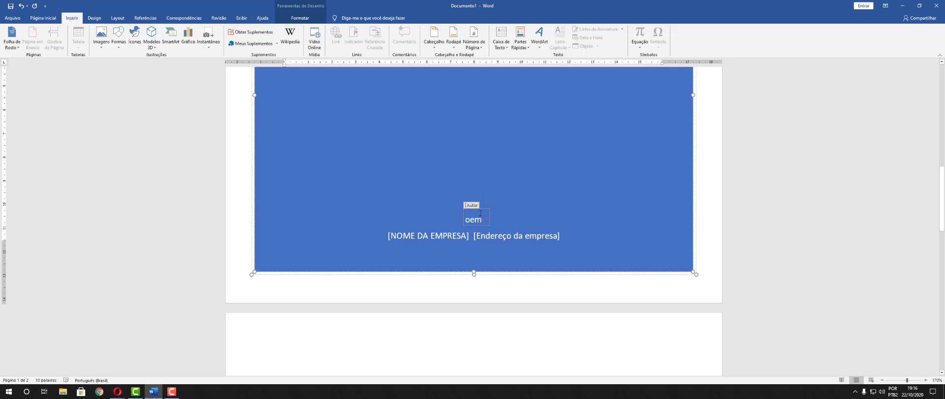
pyautogui.doubleClick(480, 213)
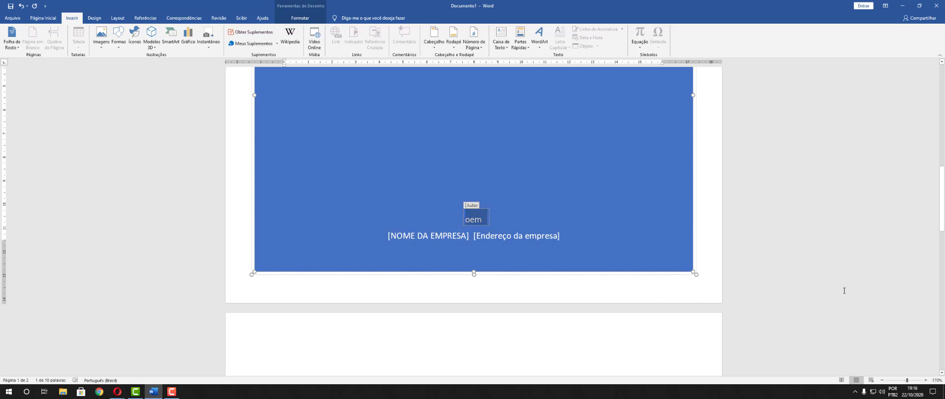
pyautogui.write('Weli')
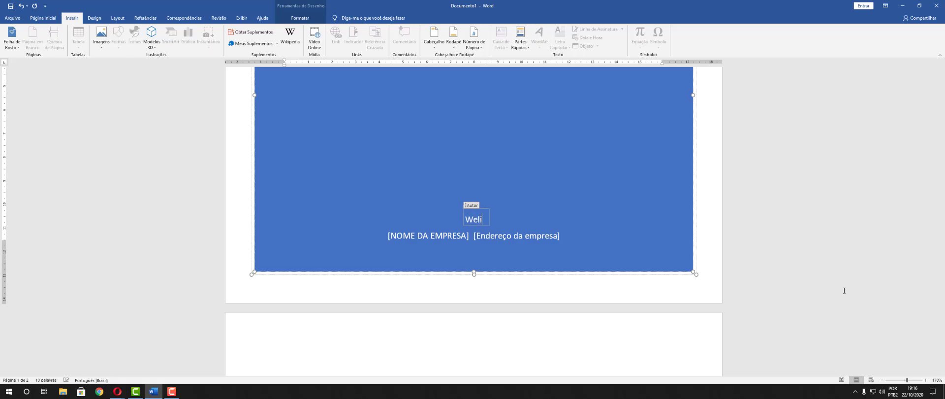
pyautogui.write('ngton Luis C')
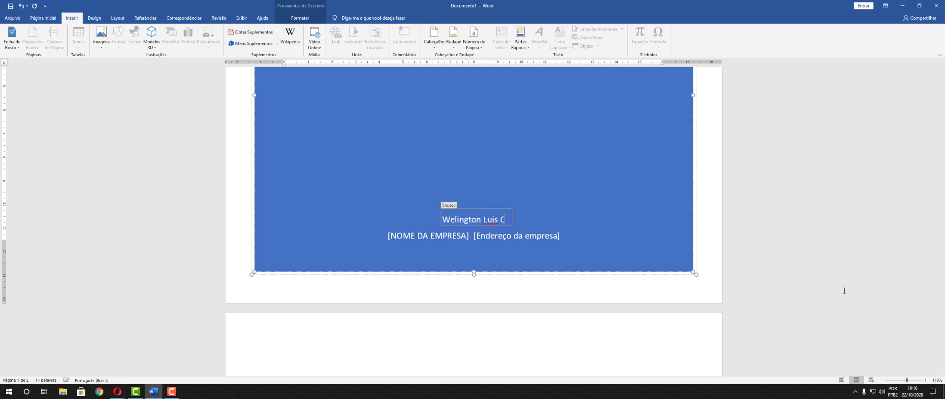
pyautogui.write('odinhot')
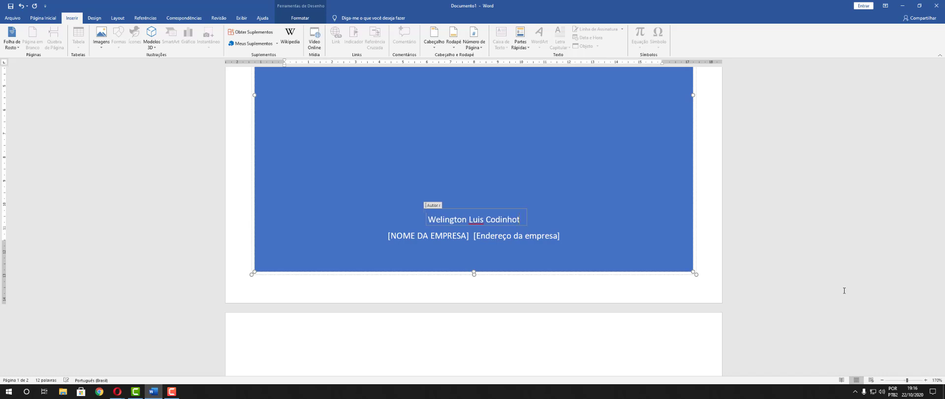
pyautogui.write('o Garcia')
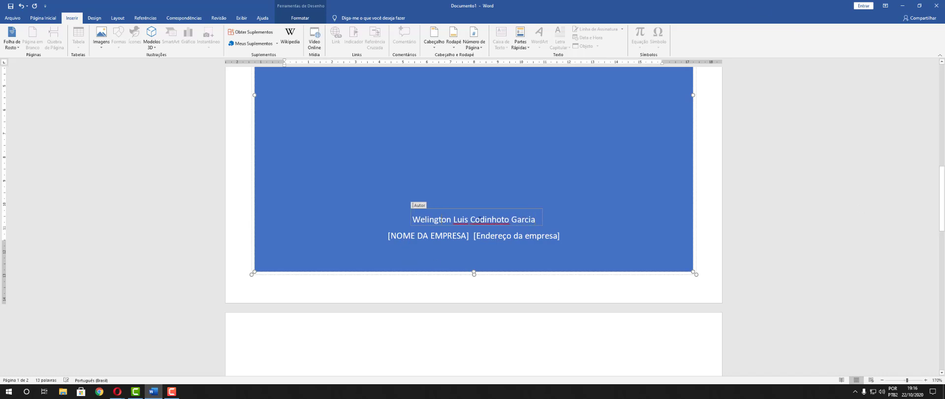
# Step: Delete the company address and company name placeholders below the author on the cover page
pyautogui.click(532, 235)
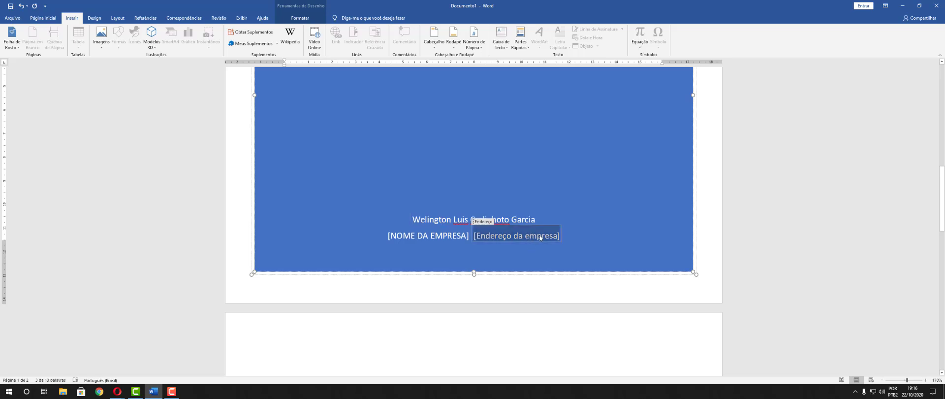
pyautogui.press('Delete')
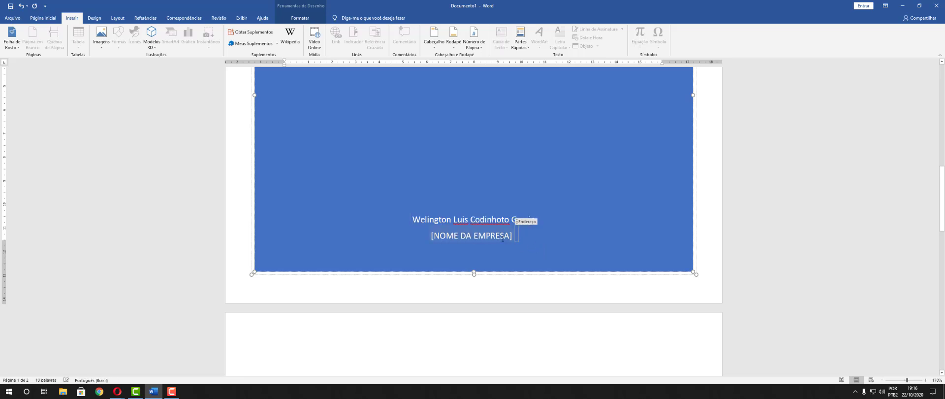
pyautogui.click(507, 238)
pyautogui.press('Delete')
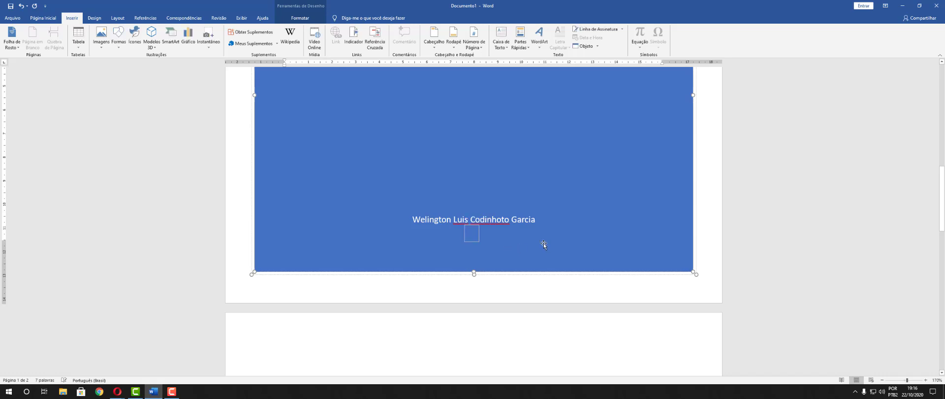
# Step: Replace the current cover page with the built-in "Animação" design
pyautogui.scroll(5, 661, 231)
pyautogui.scroll(5, 660, 224)
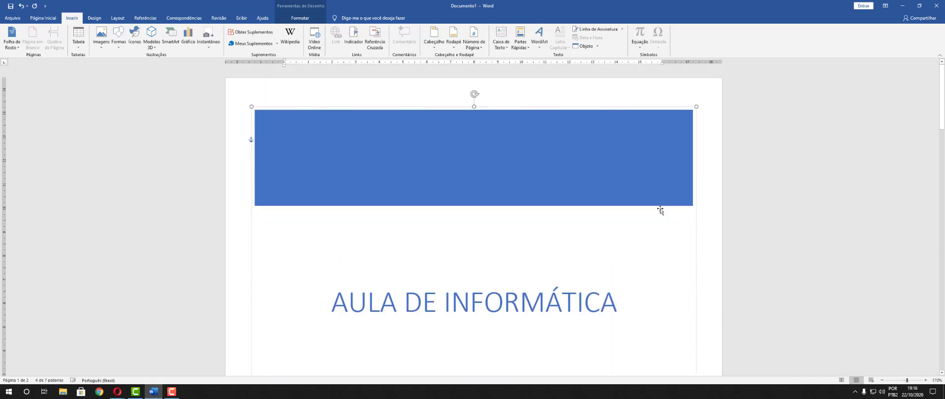
pyautogui.scroll(-3, 507, 225)
pyautogui.scroll(-3, 507, 225)
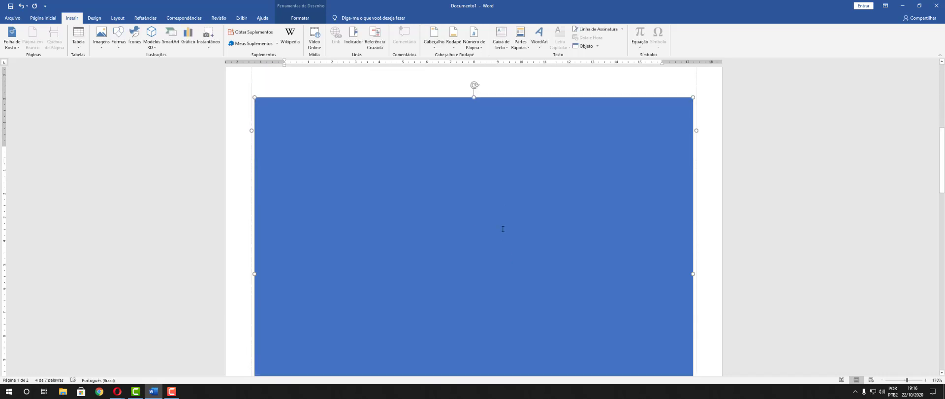
pyautogui.scroll(5, 490, 192)
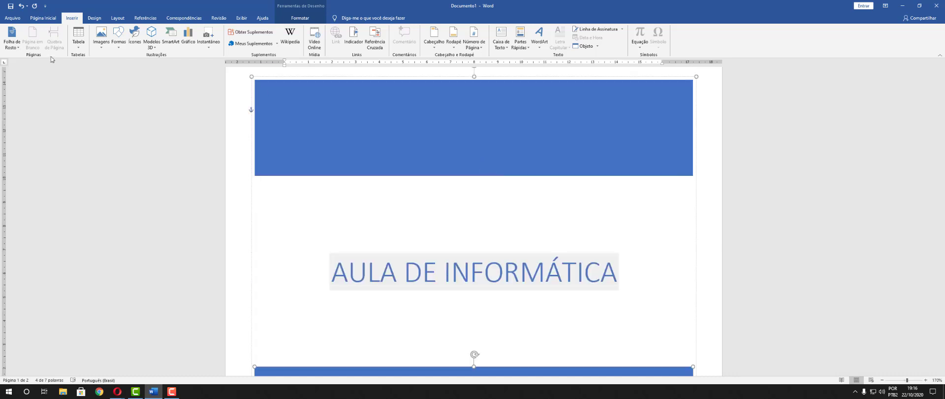
pyautogui.click(15, 43)
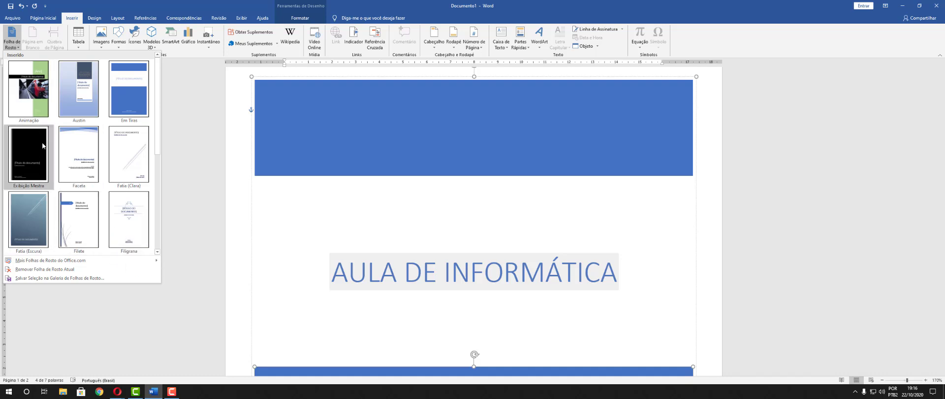
pyautogui.click(28, 105)
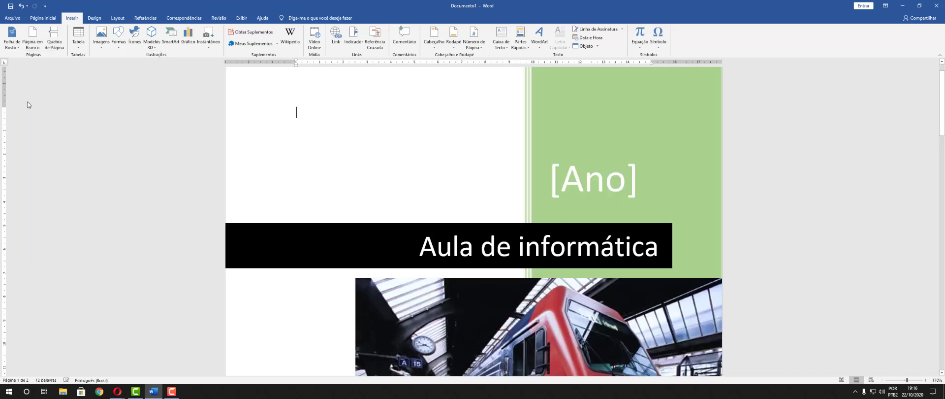
# Step: Delete the year placeholder from the green band of the new cover page
pyautogui.scroll(-10, 527, 159)
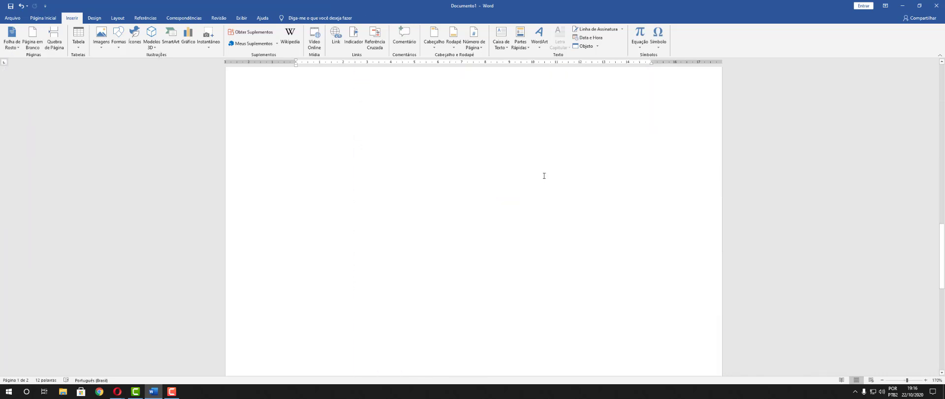
pyautogui.scroll(10, 540, 172)
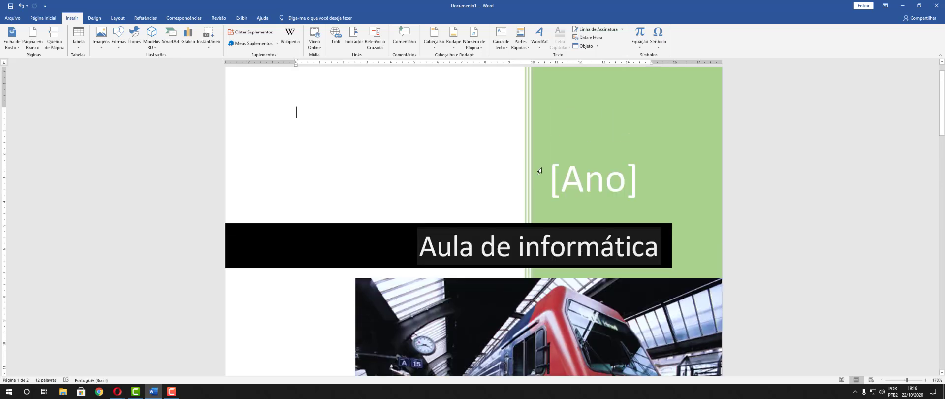
pyautogui.scroll(-3, 597, 207)
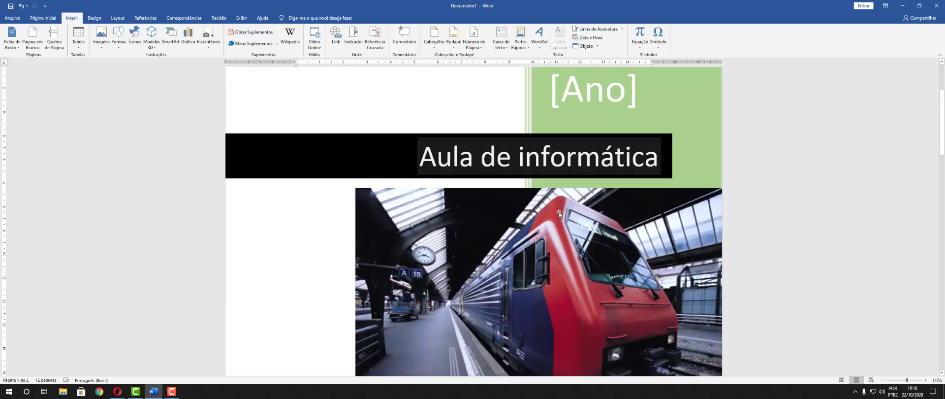
pyautogui.scroll(3, 570, 194)
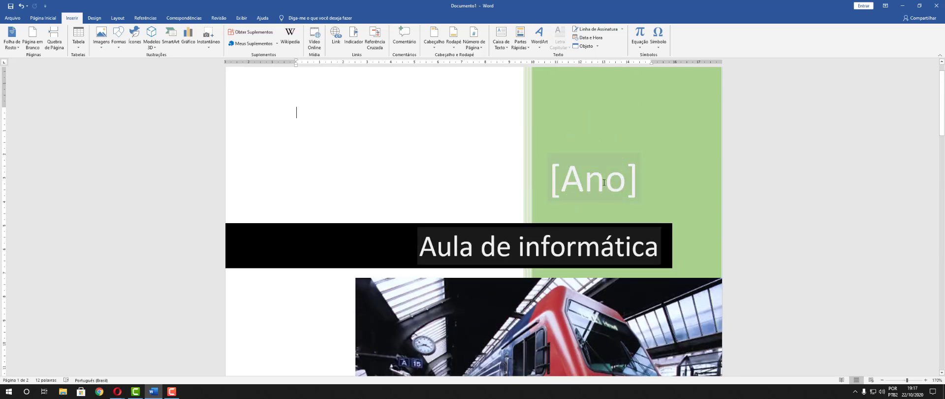
pyautogui.click(603, 183)
pyautogui.press('Delete')
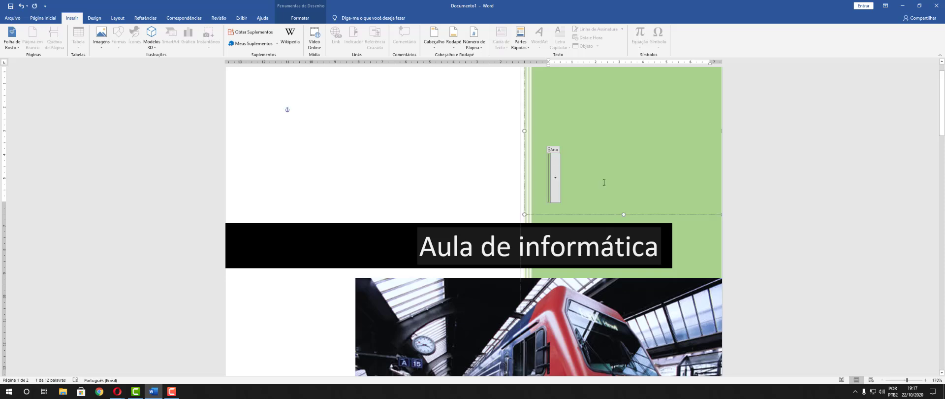
pyautogui.click(393, 178)
# Step: Delete the date and company name placeholders below the author in the cover page's lower green area
pyautogui.scroll(-8, 393, 178)
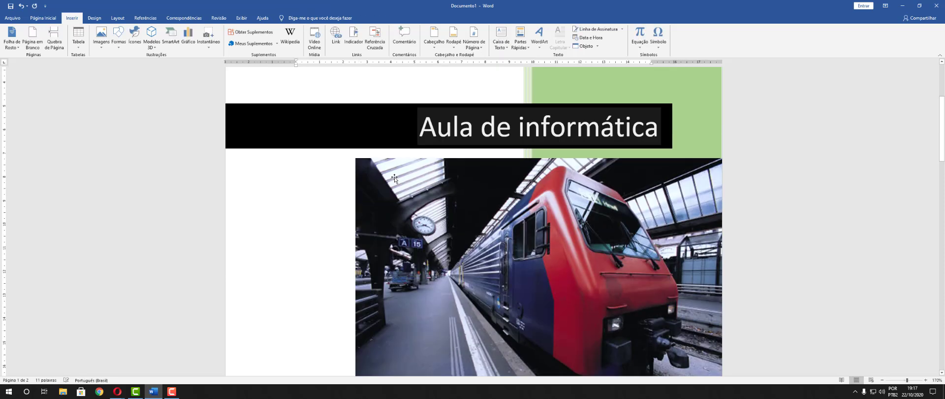
pyautogui.hotkey('ctrl', 'Home')
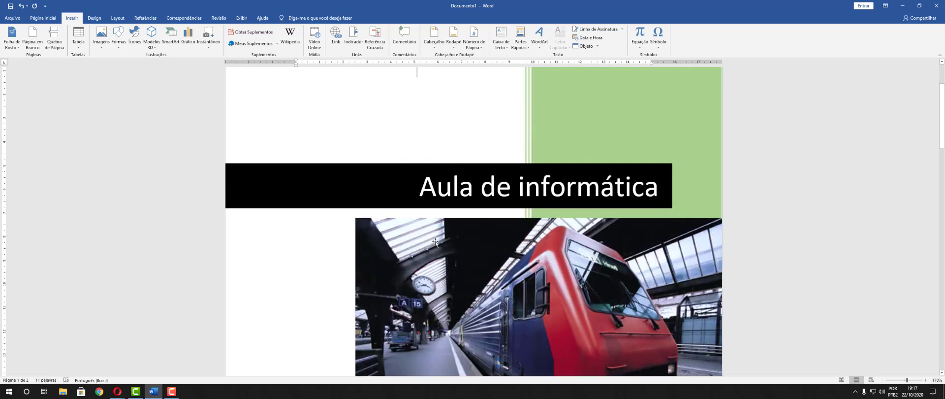
pyautogui.scroll(-6, 559, 235)
pyautogui.scroll(-6, 620, 220)
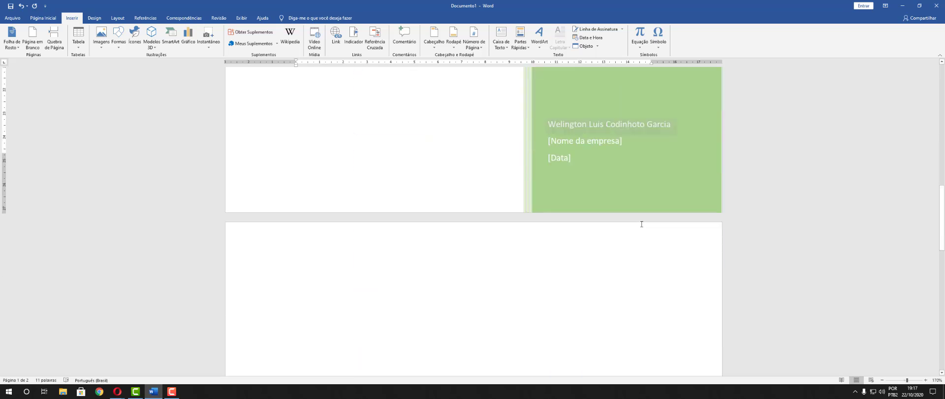
pyautogui.scroll(2, 590, 217)
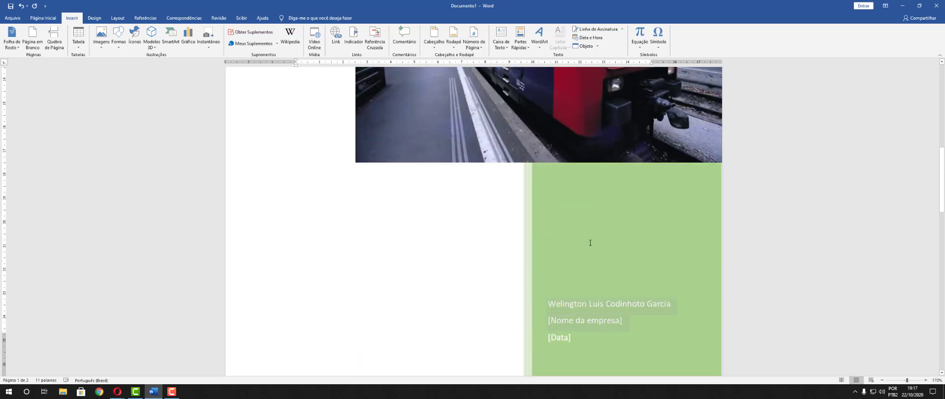
pyautogui.scroll(2, 583, 241)
pyautogui.click(555, 338)
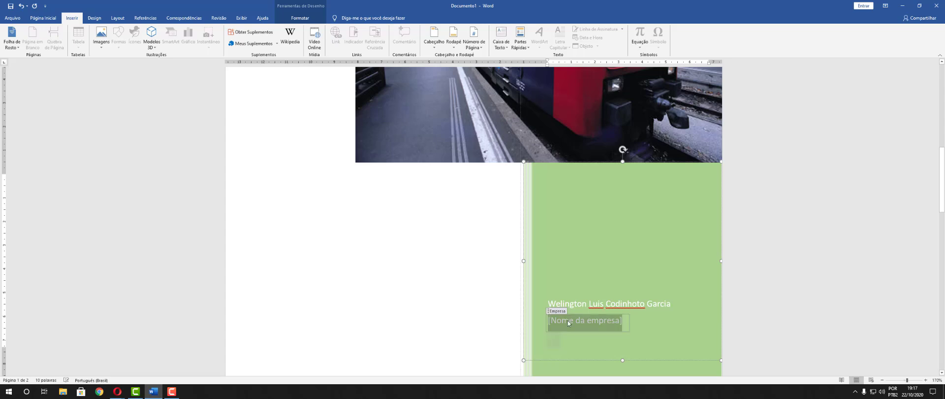
pyautogui.click(426, 302)
# Step: Replace the current cover page with the built-in "Filete" design
pyautogui.scroll(5, 426, 301)
pyautogui.scroll(2, 460, 178)
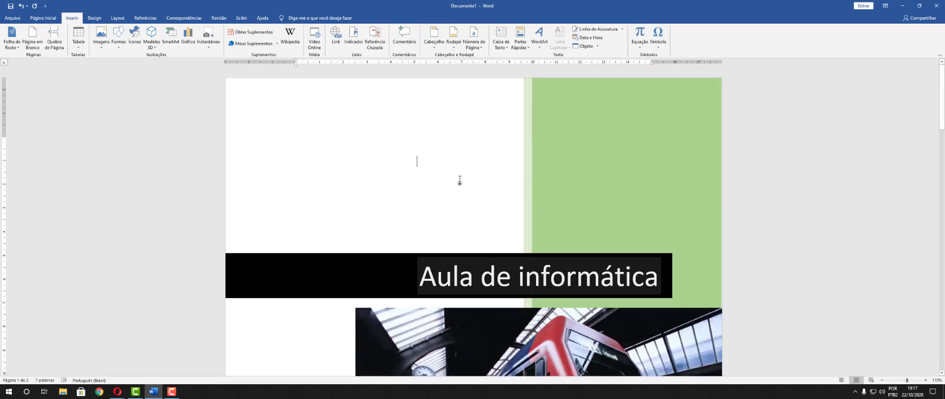
pyautogui.scroll(-6, 462, 178)
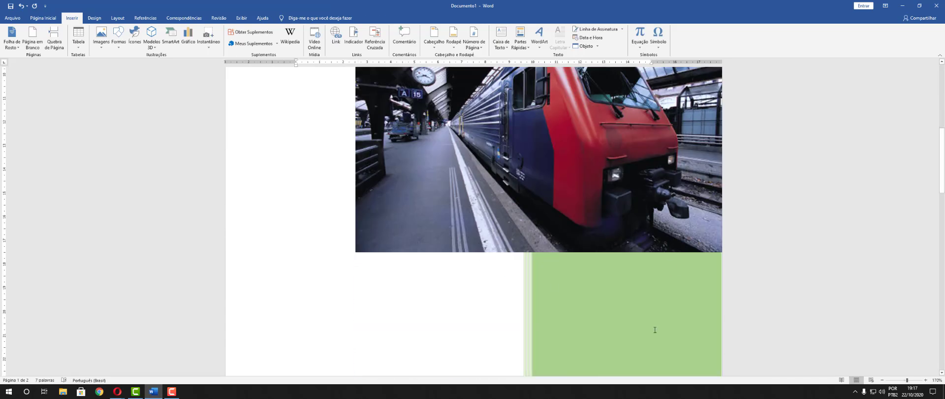
pyautogui.scroll(3, 376, 232)
pyautogui.scroll(2, 377, 231)
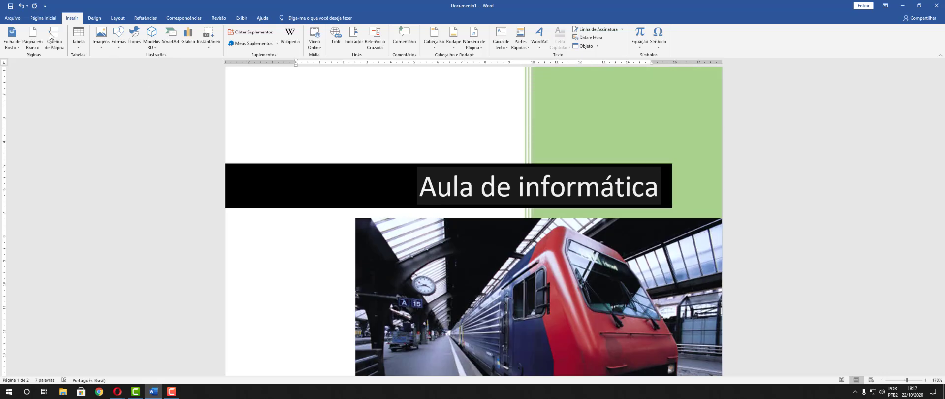
pyautogui.click(11, 40)
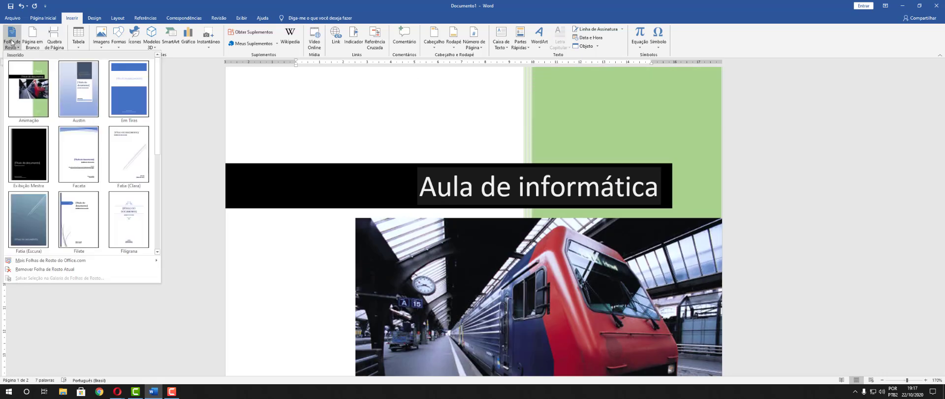
pyautogui.click(158, 252)
pyautogui.click(157, 252)
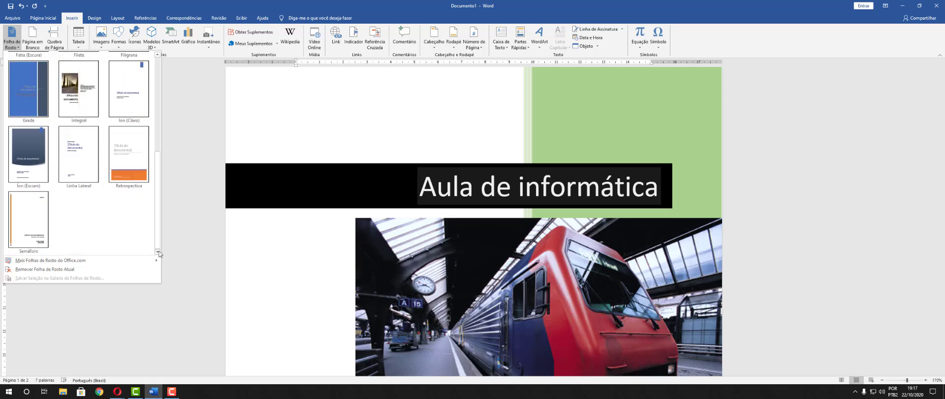
pyautogui.scroll(2, 158, 193)
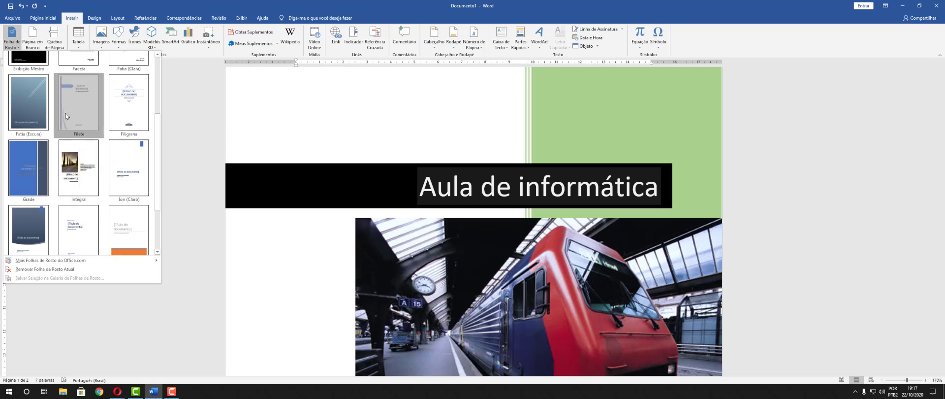
pyautogui.click(79, 103)
# Step: Enter two lines of sample text on the page after the cover, "akhjsdgjhasgdhjaj da" and "asjdgahjgsd ajgf d", separated by an empty line
pyautogui.scroll(-10, 593, 209)
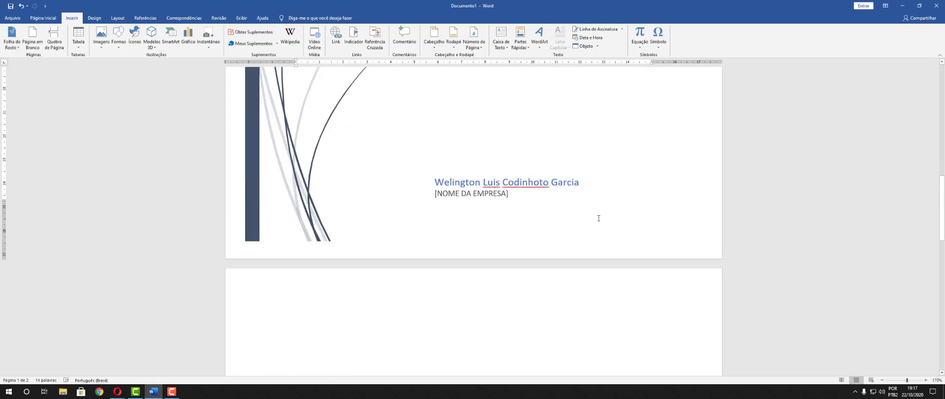
pyautogui.scroll(-3, 598, 217)
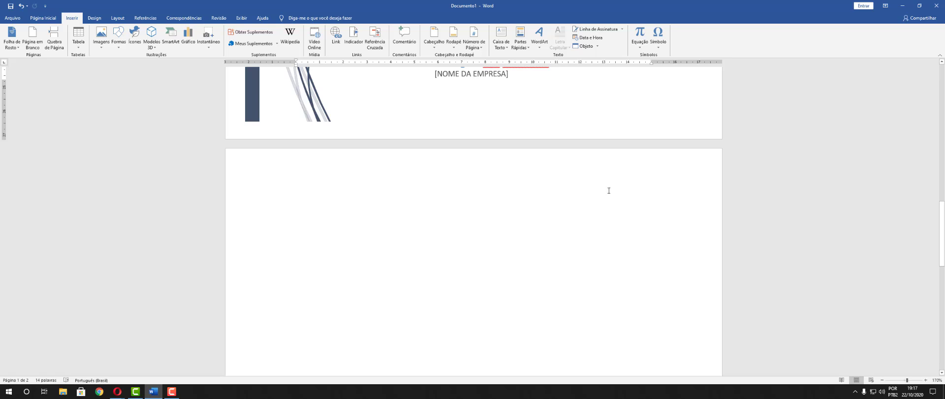
pyautogui.scroll(12, 607, 190)
pyautogui.scroll(2, 595, 172)
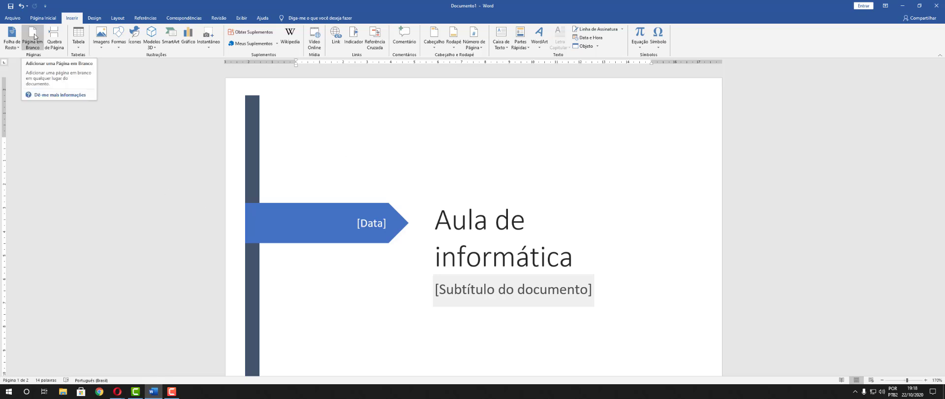
pyautogui.scroll(-3, 510, 189)
pyautogui.scroll(-10, 510, 189)
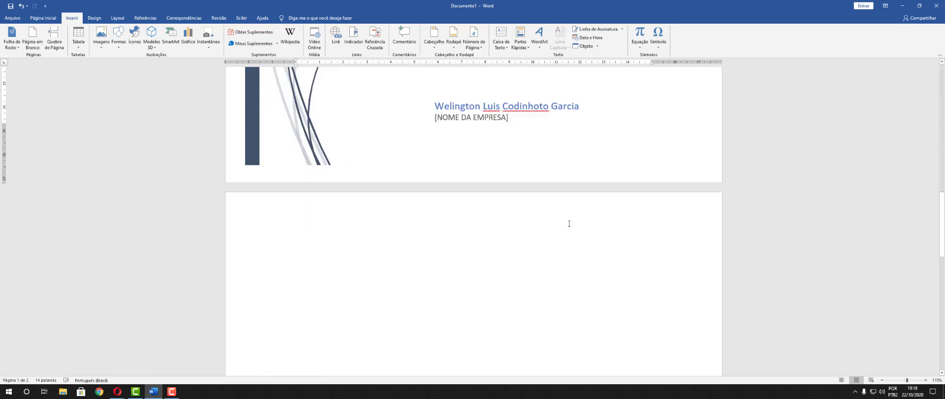
pyautogui.write('akhjsdgjhasgdhjaj da')
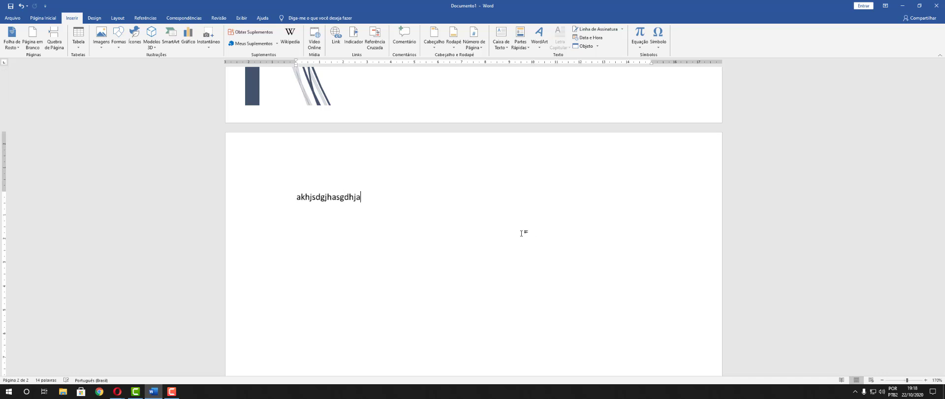
pyautogui.press('Return')
pyautogui.press('Return')
pyautogui.write('asjdgahjgsd ajgf d')
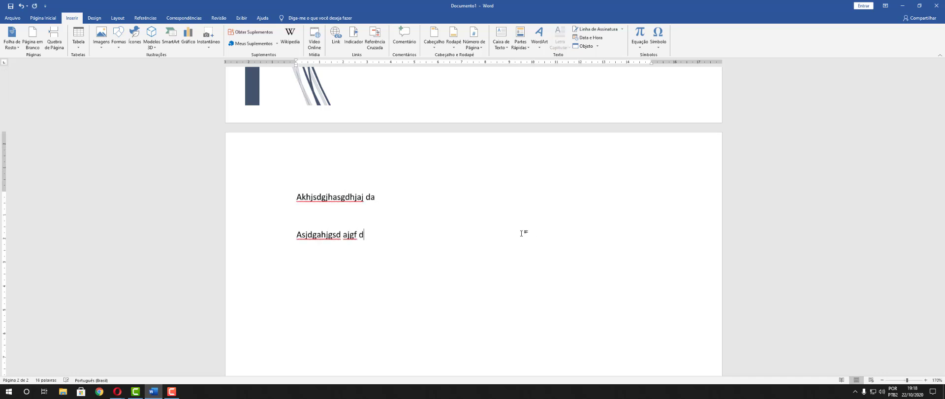
pyautogui.press('Return')
# Step: Delete the extra spaces in the blank line above the sample text on page two
pyautogui.scroll(5, 580, 213)
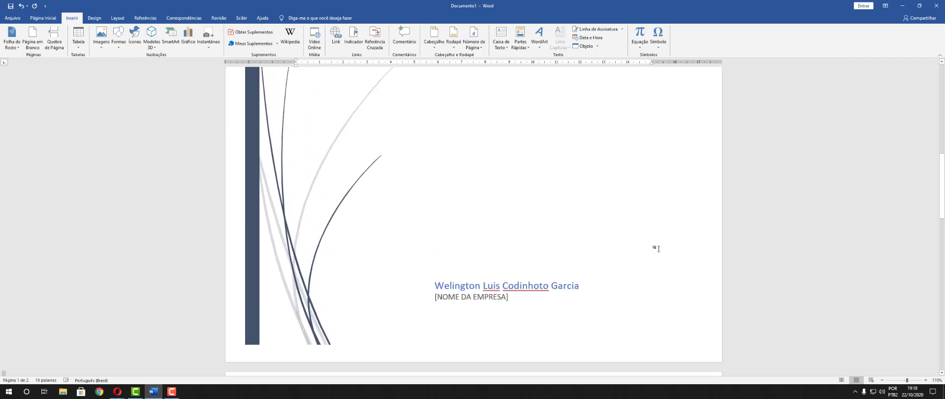
pyautogui.scroll(5, 626, 231)
pyautogui.scroll(-5, 626, 238)
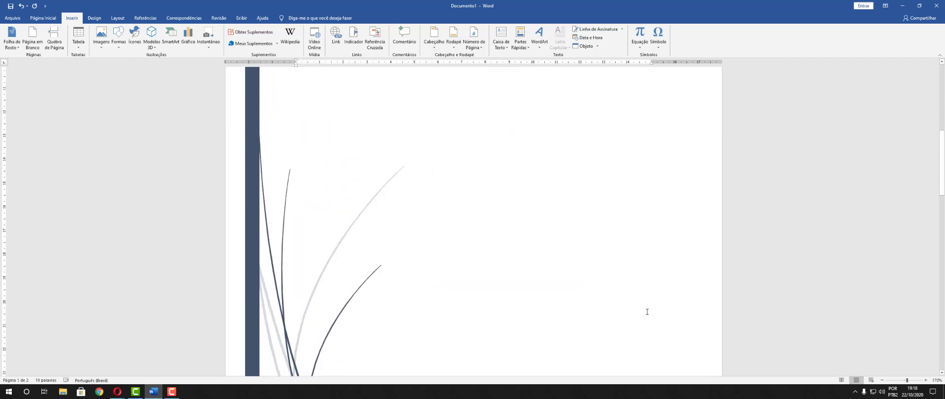
pyautogui.scroll(4, 635, 262)
pyautogui.scroll(3, 635, 262)
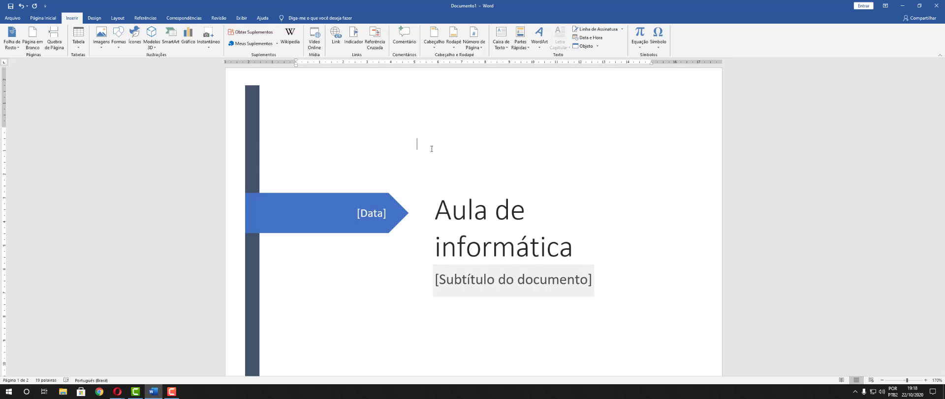
pyautogui.scroll(-12, 431, 149)
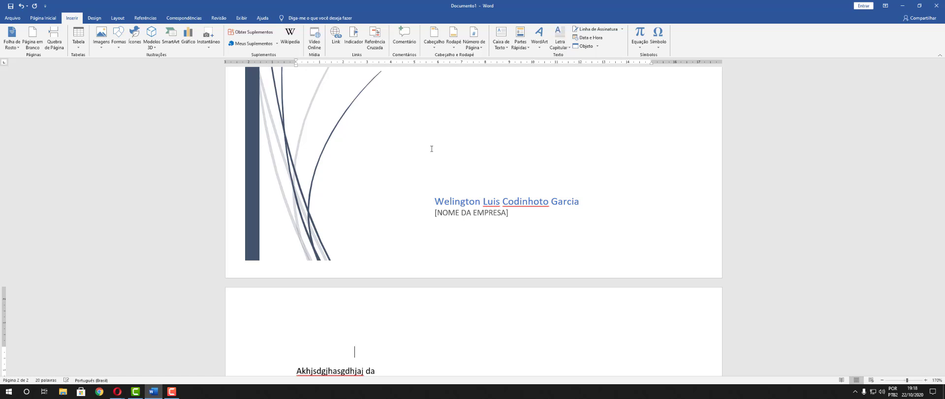
pyautogui.press('BackSpace')
pyautogui.press('BackSpace')
pyautogui.press('BackSpace')
pyautogui.press('BackSpace')
pyautogui.press('BackSpace')
pyautogui.press('BackSpace')
# Step: Fill the empty line between the two sample text lines with "Adasdas asdasd a"
pyautogui.scroll(-3, 505, 217)
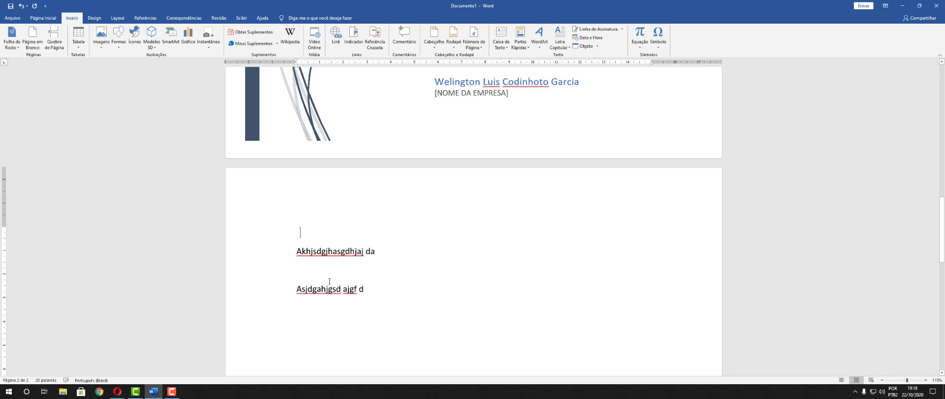
pyautogui.click(401, 267)
pyautogui.write('Adasdas asdasd a')
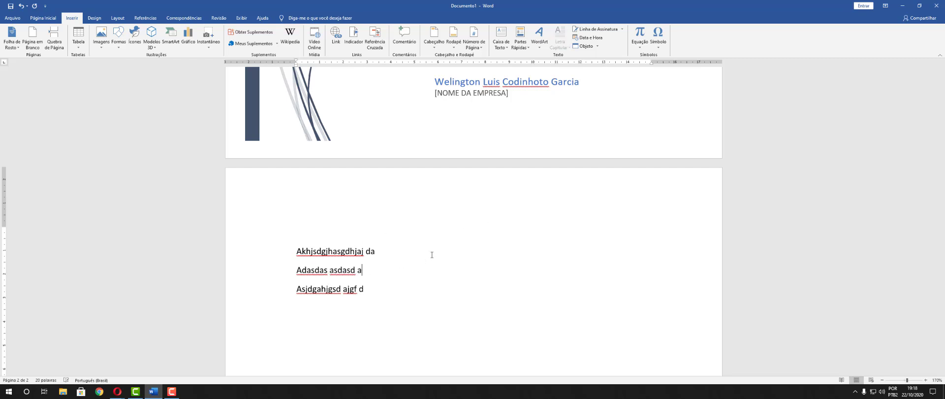
# Step: Review the cover page's title, author and company fields and the sample text page that follows it
pyautogui.scroll(15, 432, 254)
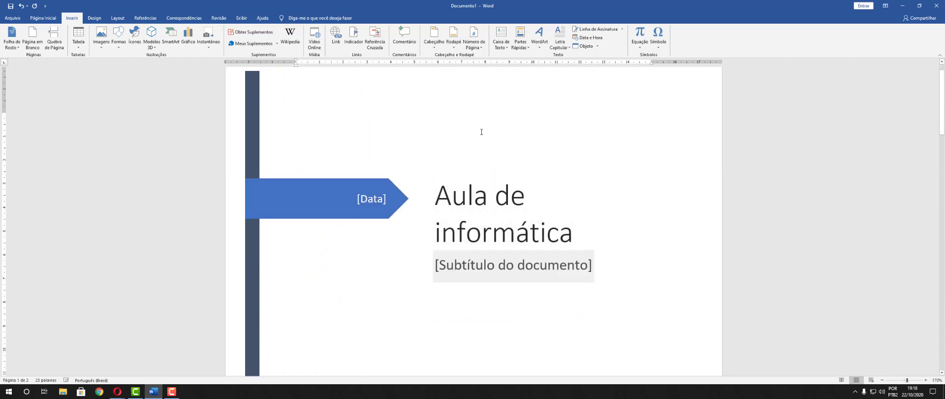
pyautogui.scroll(-11, 483, 253)
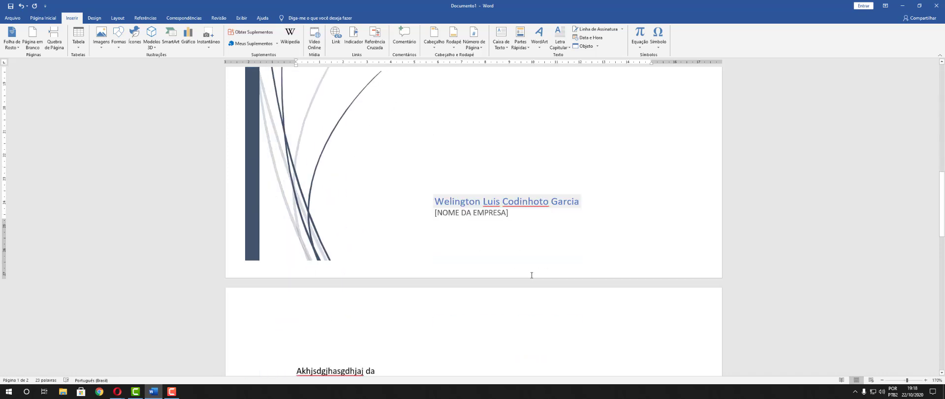
pyautogui.click(563, 212)
pyautogui.scroll(-3, 511, 268)
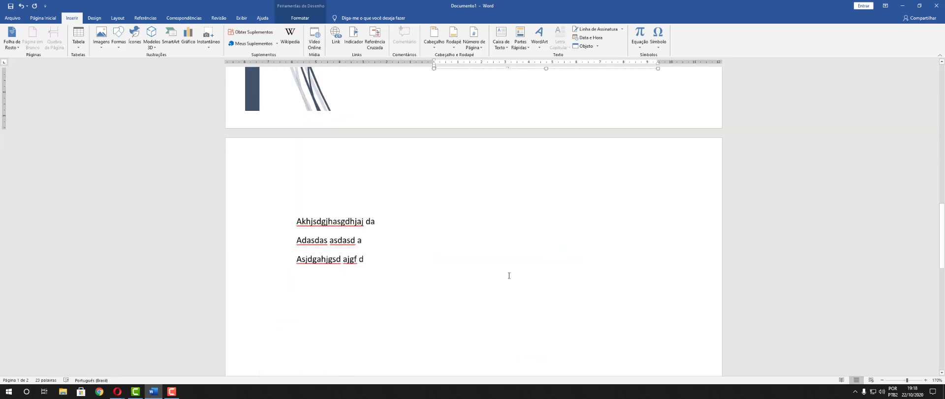
pyautogui.click(500, 252)
pyautogui.scroll(12, 461, 261)
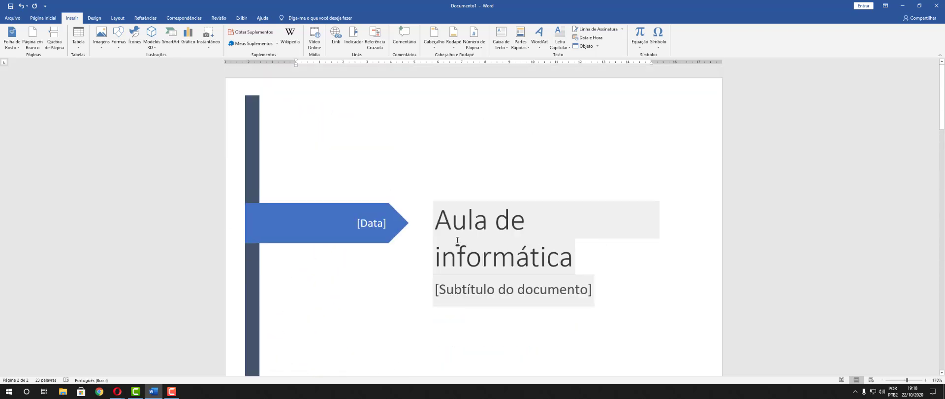
pyautogui.scroll(-10, 458, 231)
pyautogui.scroll(12, 455, 235)
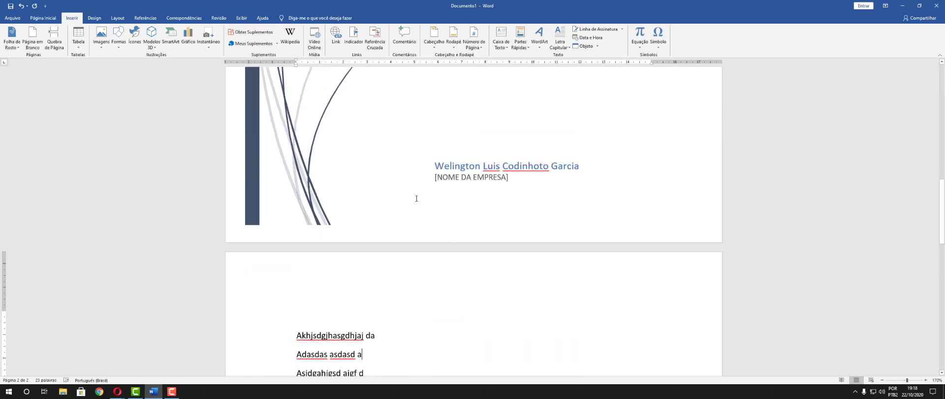
pyautogui.scroll(-4, 561, 278)
pyautogui.scroll(-3, 550, 284)
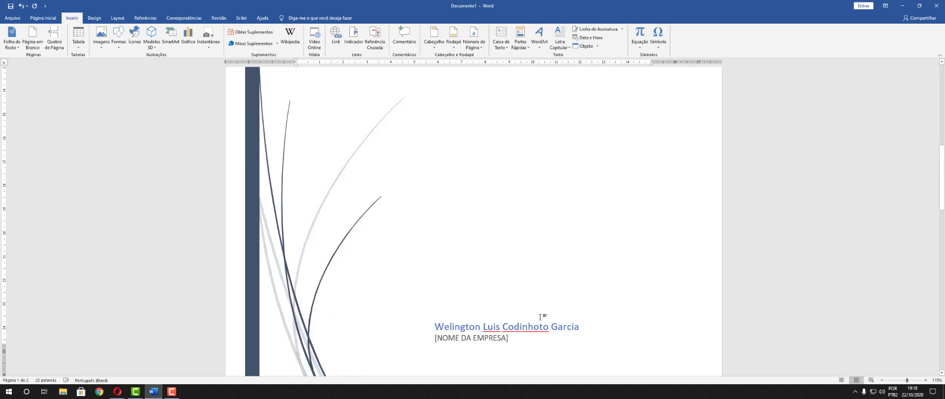
pyautogui.click(526, 338)
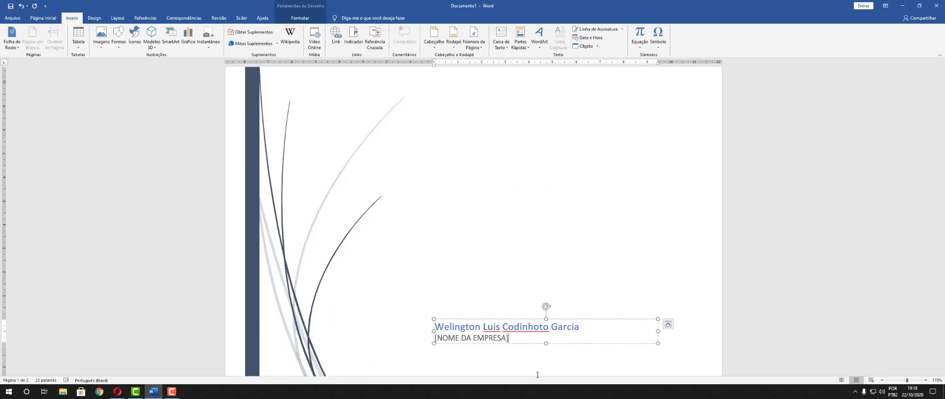
pyautogui.scroll(-2, 532, 305)
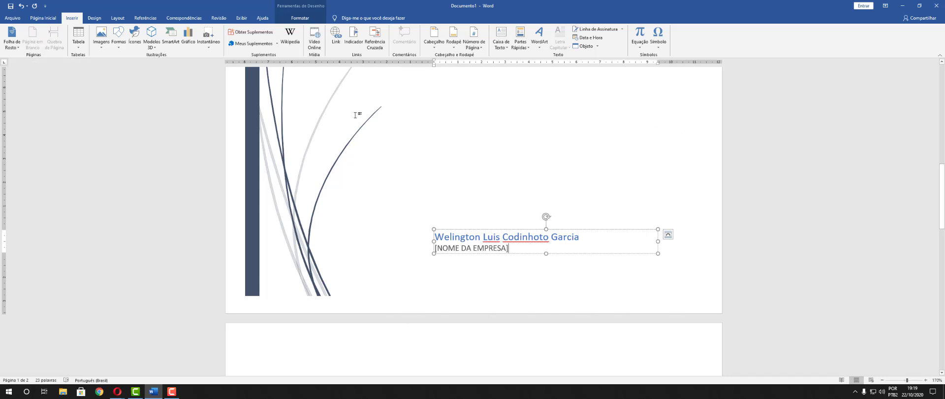
pyautogui.moveTo(435, 236); pyautogui.dragTo(571, 240)
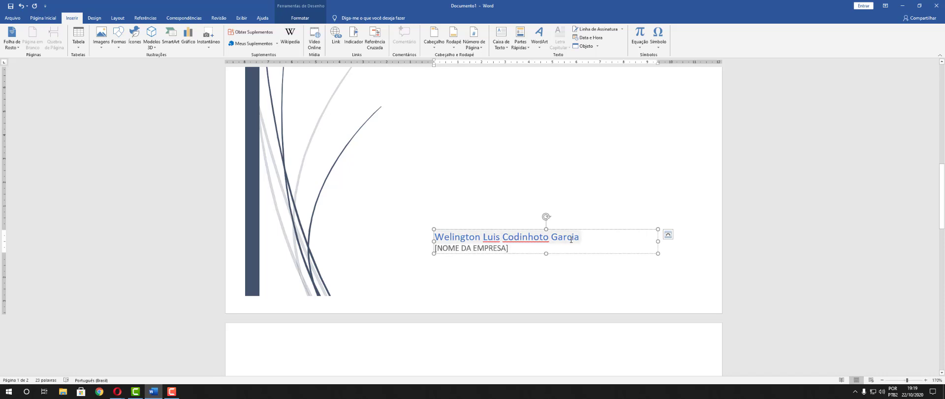
# Step: Insert a blank page between the cover page and the sample text page, and check the page order
pyautogui.click(349, 273)
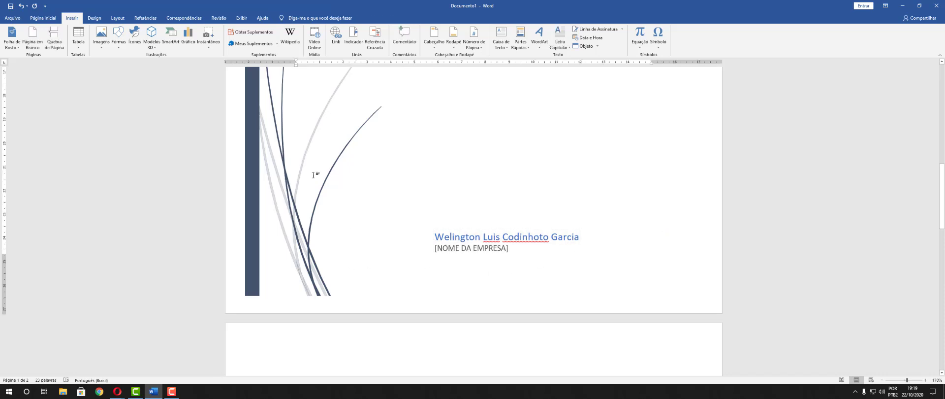
pyautogui.click(35, 38)
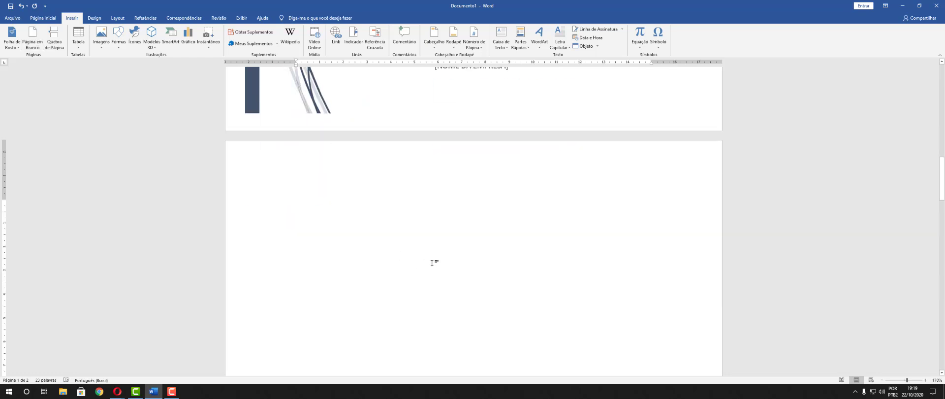
pyautogui.scroll(5, 499, 240)
pyautogui.scroll(-5, 389, 159)
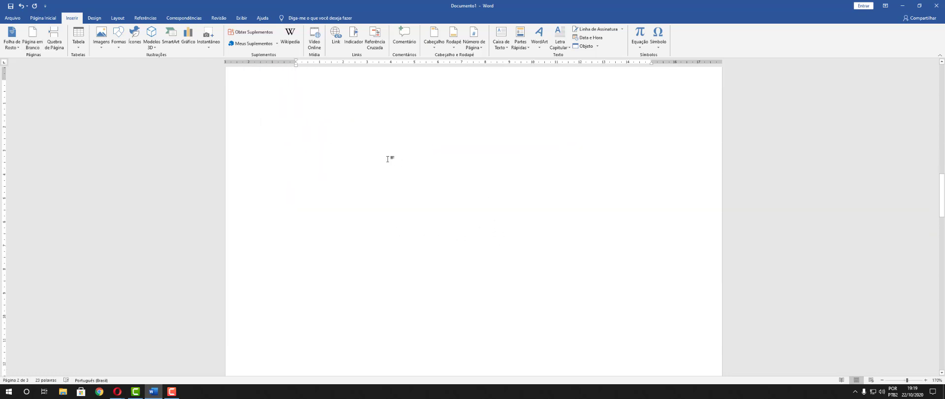
pyautogui.scroll(5, 388, 158)
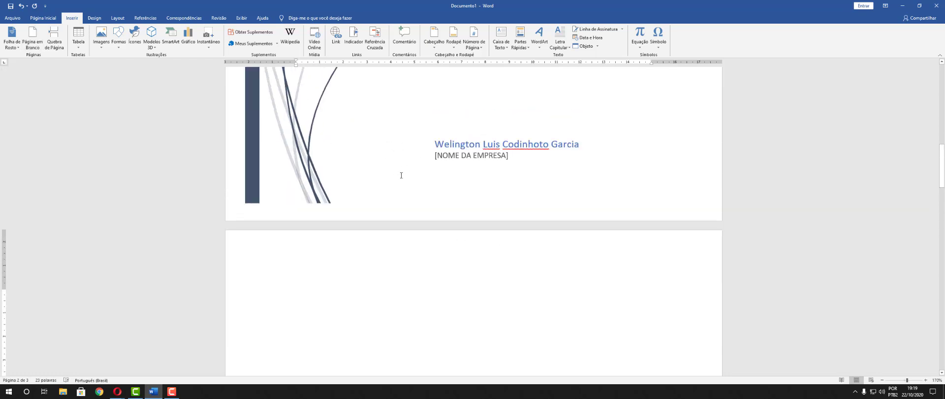
pyautogui.scroll(-10, 401, 175)
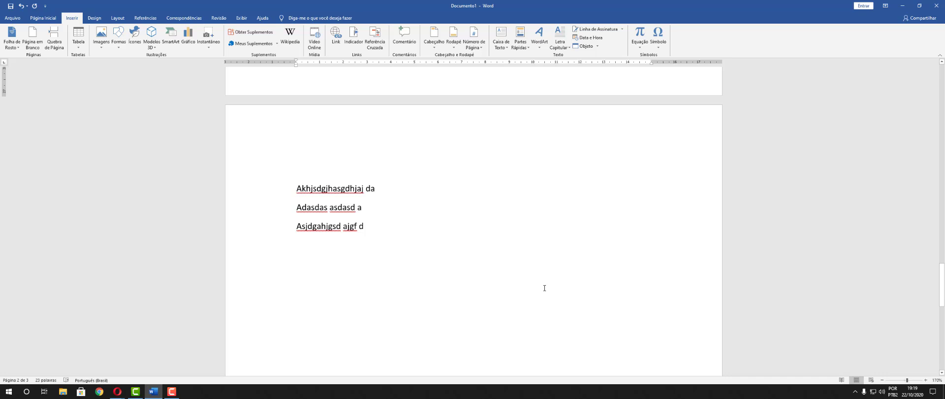
pyautogui.scroll(8, 607, 152)
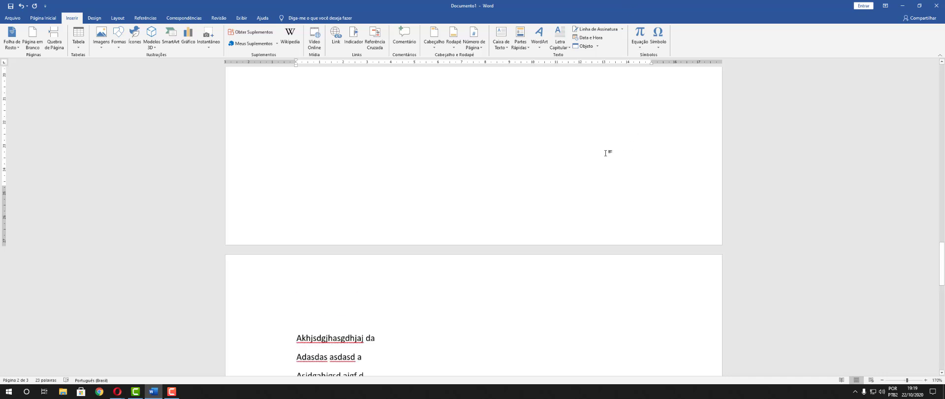
pyautogui.scroll(8, 607, 135)
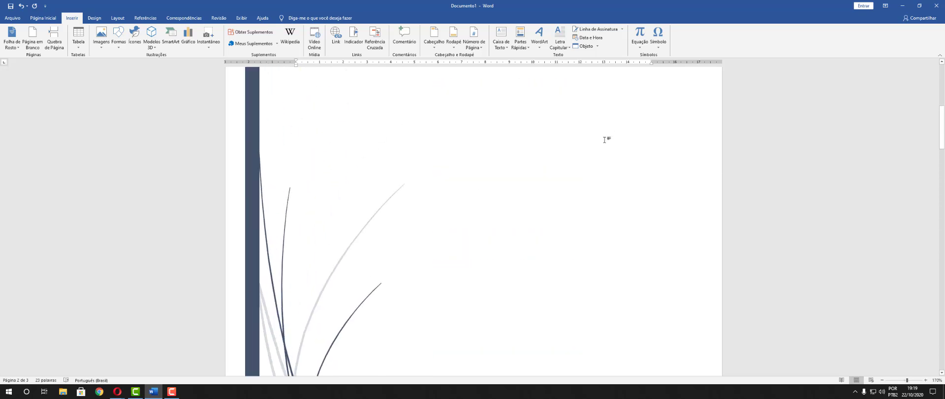
pyautogui.scroll(-3, 440, 158)
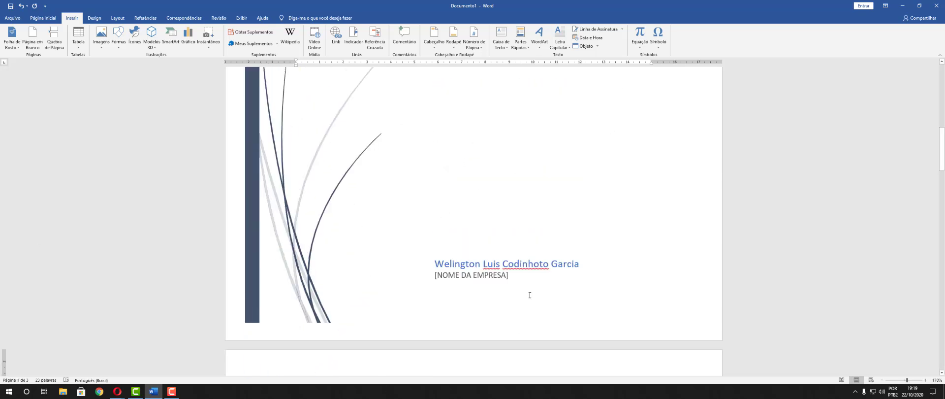
# Step: Insert a page break in the empty line above the sample text on the third page
pyautogui.scroll(-3, 521, 286)
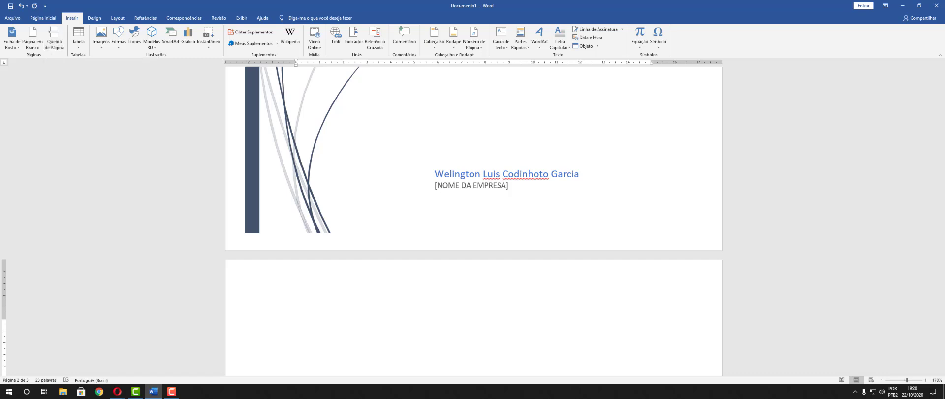
pyautogui.click(117, 391)
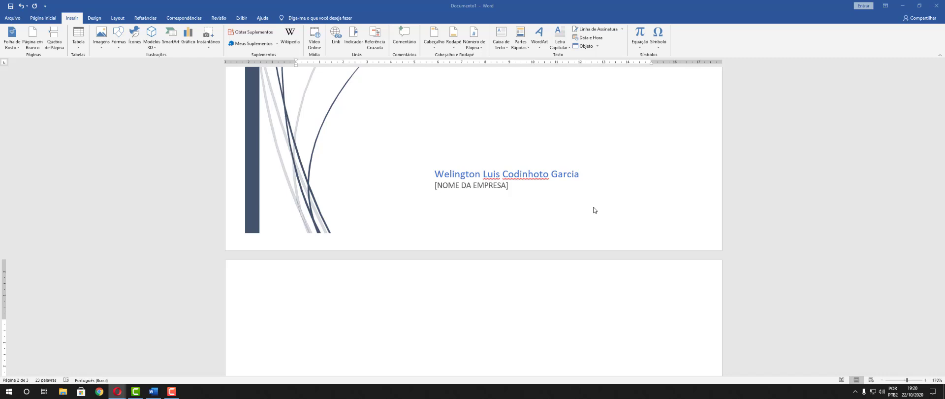
pyautogui.scroll(10, 620, 187)
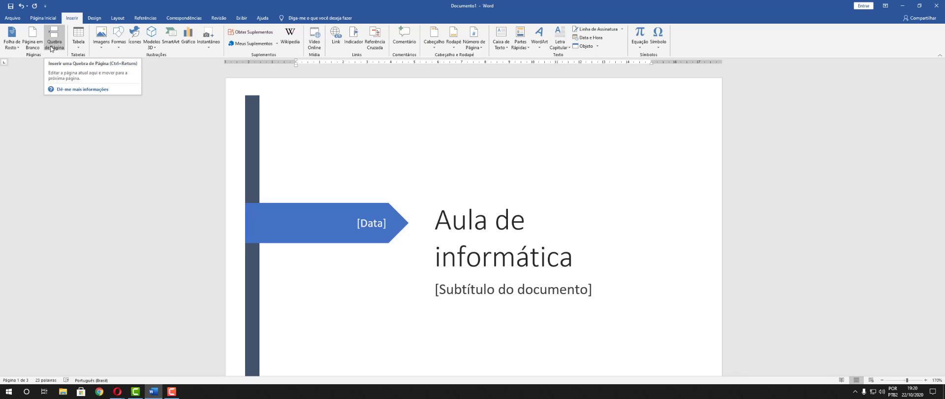
pyautogui.scroll(-5, 630, 299)
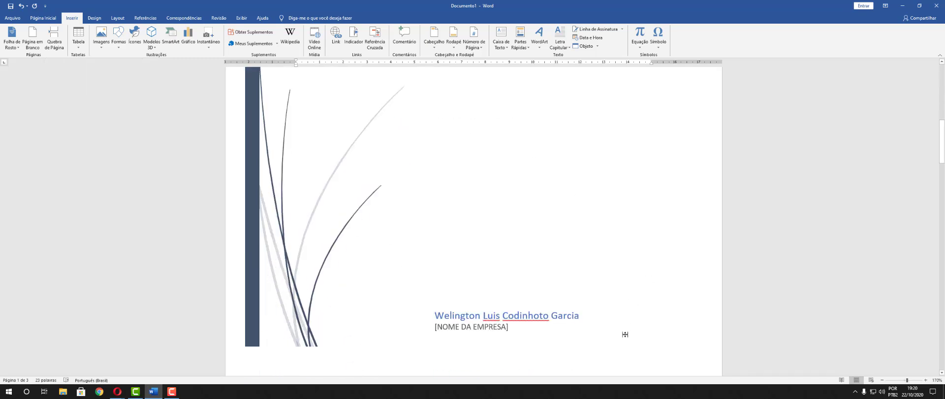
pyautogui.scroll(-15, 623, 337)
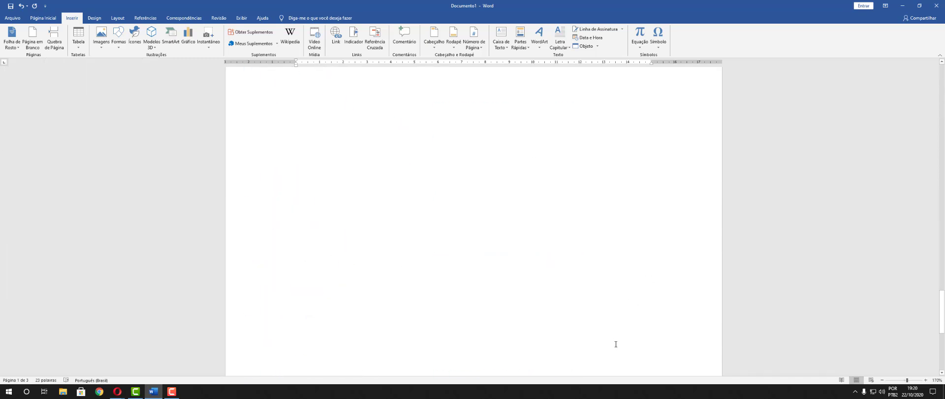
pyautogui.scroll(6, 615, 322)
pyautogui.click(290, 296)
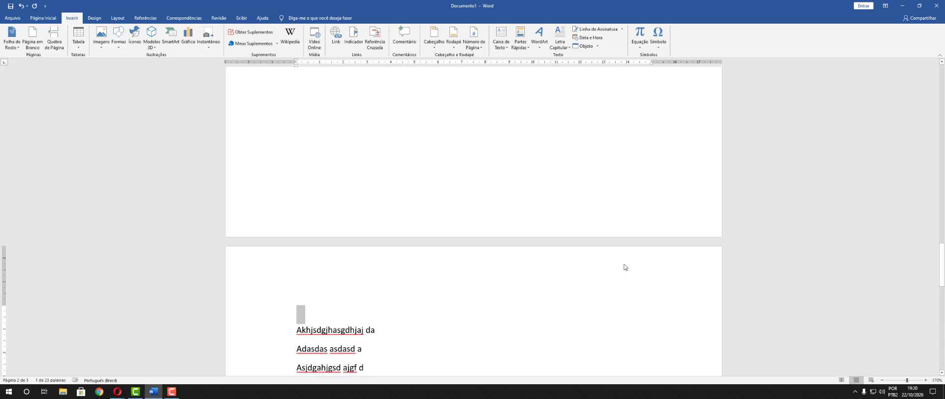
pyautogui.click(52, 33)
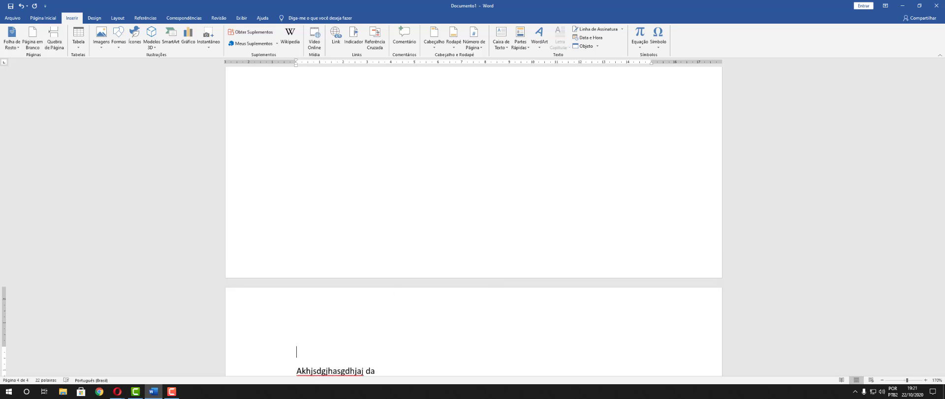
# Step: Examine the page order from the cover page through the blank pages to the sample text page
pyautogui.scroll(3, 616, 226)
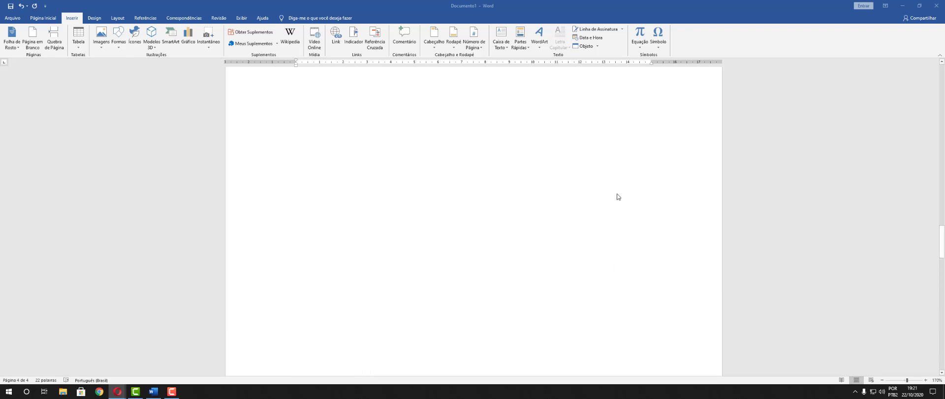
pyautogui.scroll(12, 586, 246)
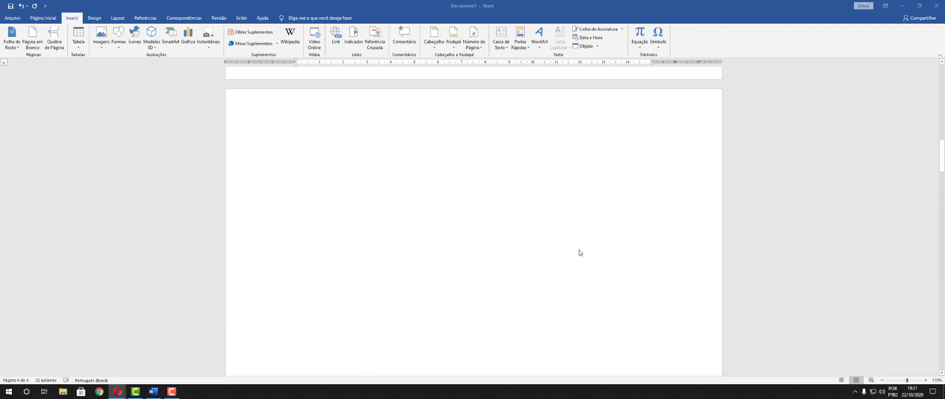
pyautogui.scroll(9, 579, 252)
pyautogui.scroll(-7, 580, 256)
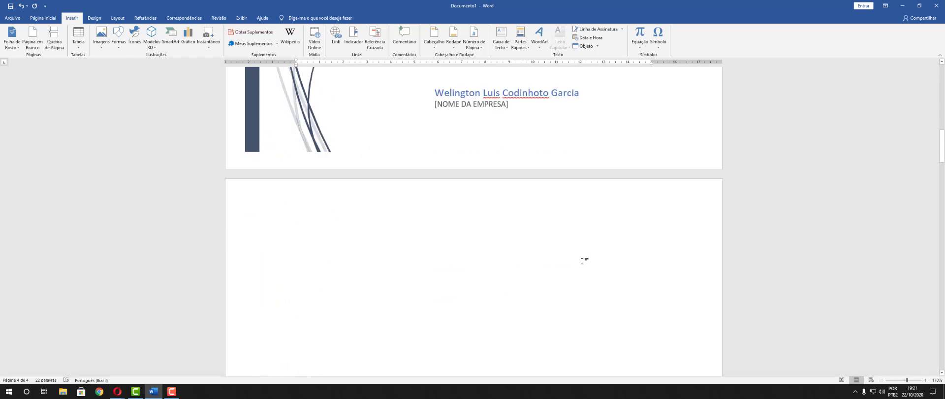
pyautogui.scroll(-15, 583, 261)
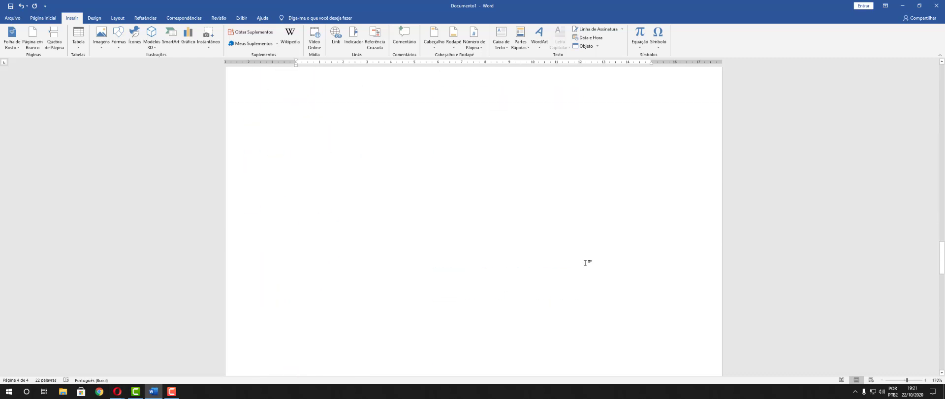
pyautogui.scroll(-10, 586, 262)
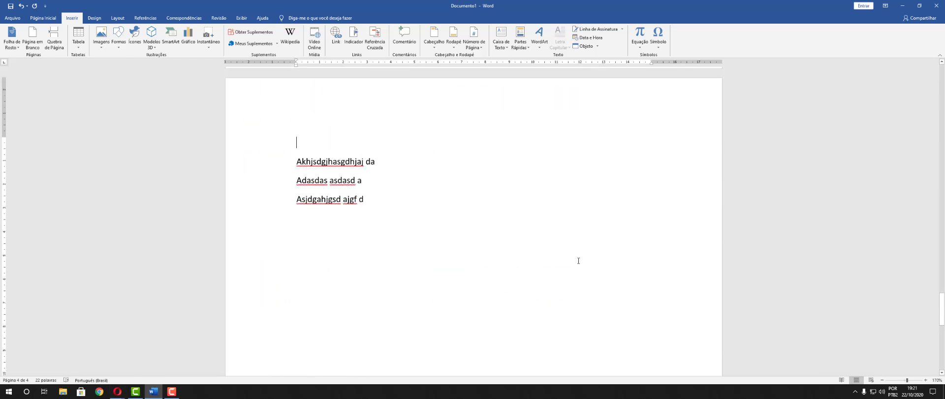
pyautogui.scroll(6, 579, 260)
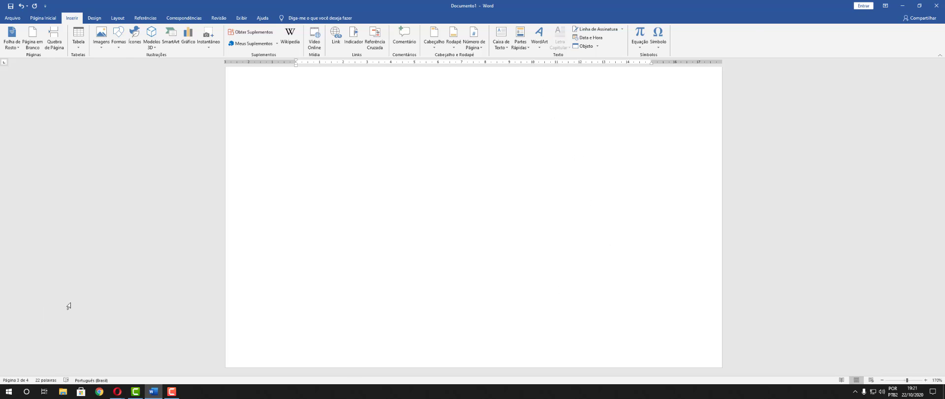
pyautogui.scroll(-7, 504, 178)
pyautogui.scroll(-5, 519, 190)
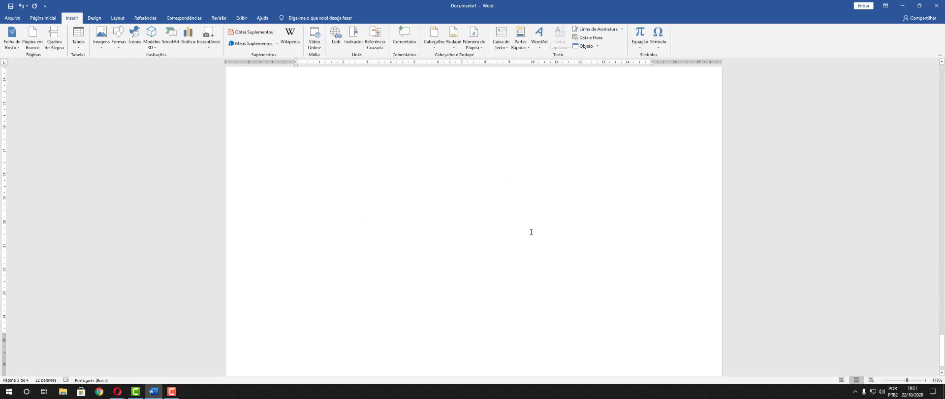
pyautogui.scroll(15, 515, 248)
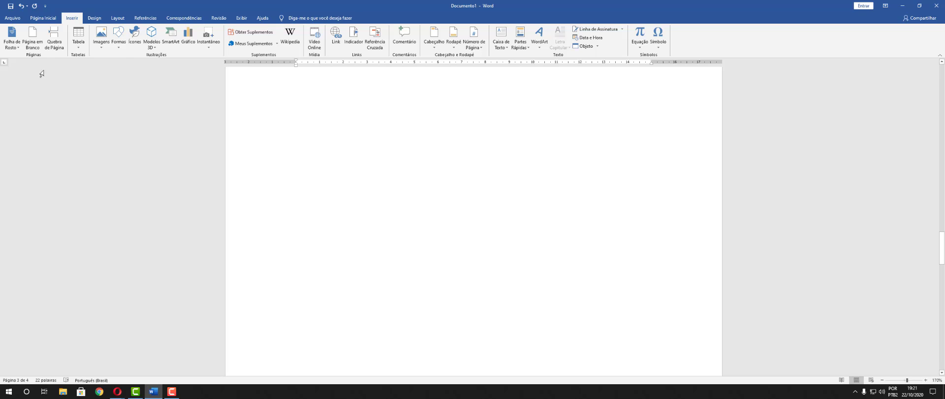
pyautogui.scroll(5, 495, 242)
pyautogui.scroll(15, 516, 253)
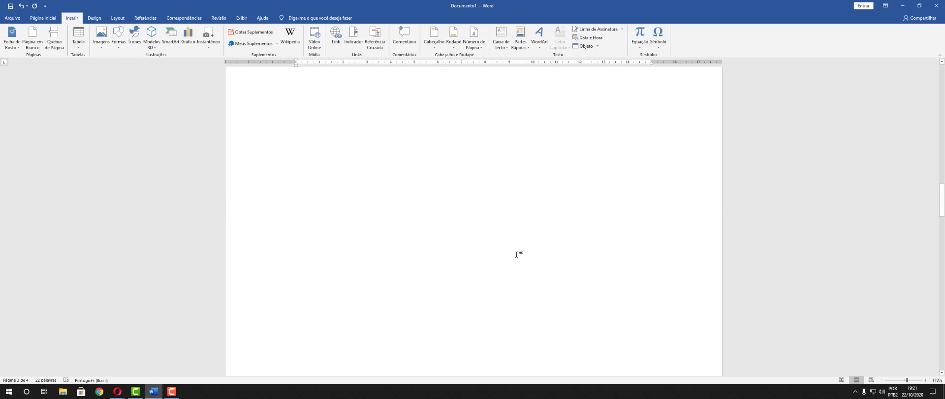
# Step: Insert a table of four columns and four rows on page two and enlarge it to about 16 cm wide
pyautogui.click(320, 228)
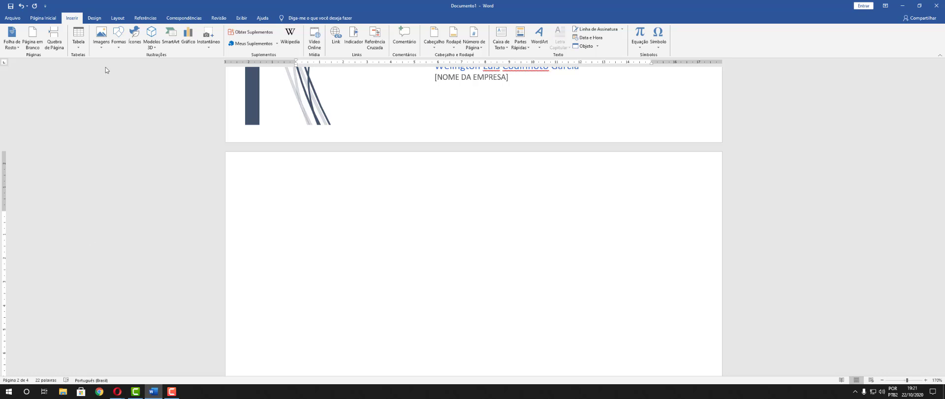
pyautogui.doubleClick(327, 227)
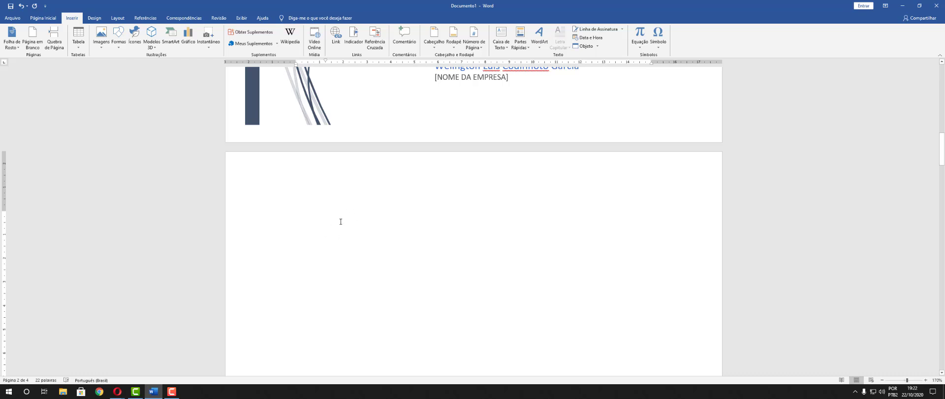
pyautogui.click(77, 49)
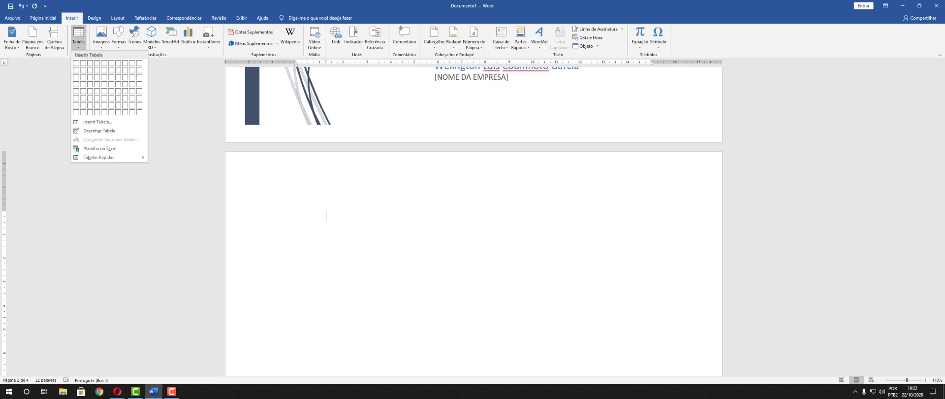
pyautogui.click(82, 46)
pyautogui.click(81, 44)
pyautogui.click(97, 85)
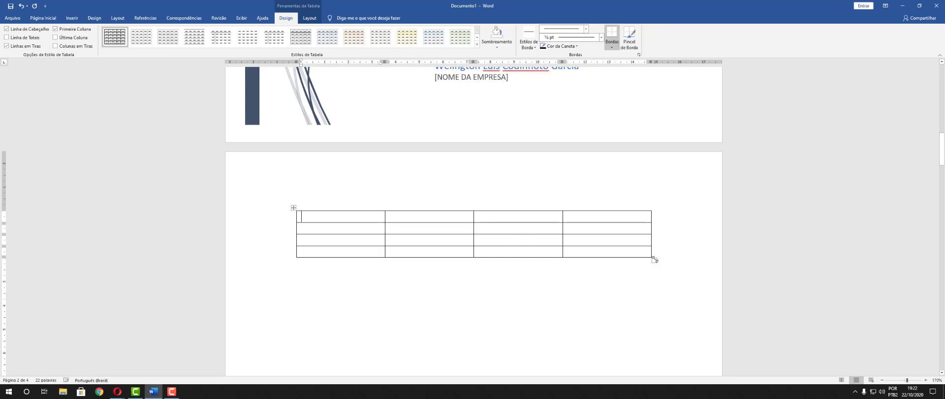
pyautogui.click(626, 287)
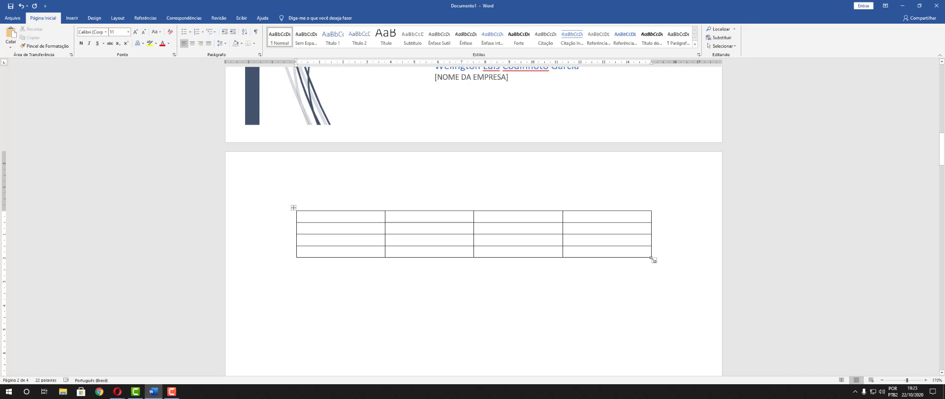
pyautogui.moveTo(650, 257); pyautogui.dragTo(671, 290)
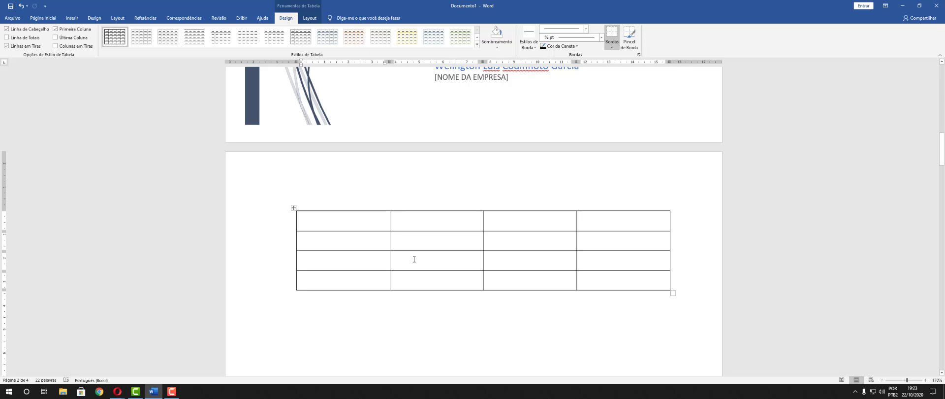
pyautogui.write('Nome')
pyautogui.click(44, 18)
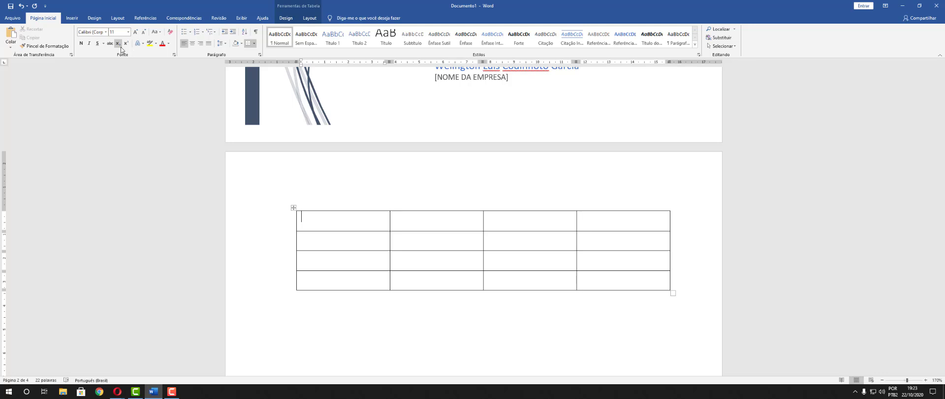
pyautogui.click(155, 43)
pyautogui.click(354, 224)
pyautogui.write('asdf')
pyautogui.press('BackSpace')
pyautogui.press('BackSpace')
pyautogui.press('BackSpace')
pyautogui.press('BackSpace')
pyautogui.write('as')
pyautogui.press('BackSpace')
pyautogui.press('BackSpace')
# Step: Fill the table's first row with "Nome" in the first cell and "Teste" in the other three cells
pyautogui.write('Nome')
pyautogui.press('Tab')
pyautogui.click(72, 17)
pyautogui.click(43, 17)
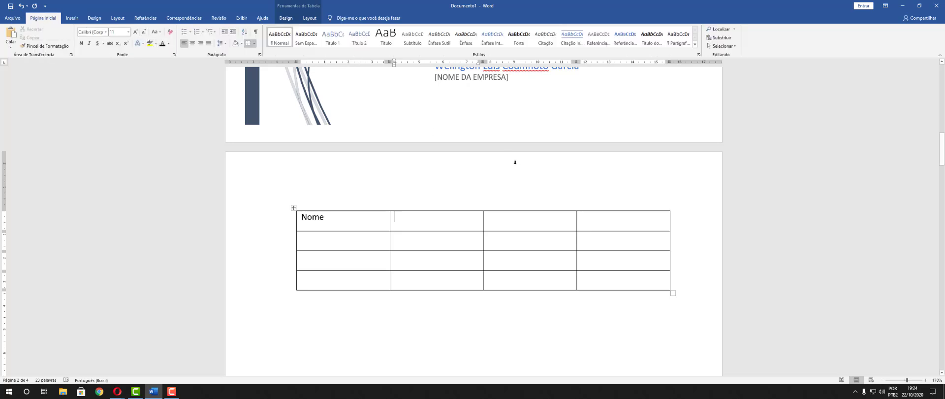
pyautogui.write('Teste')
pyautogui.write('Teste')
pyautogui.press('Tab')
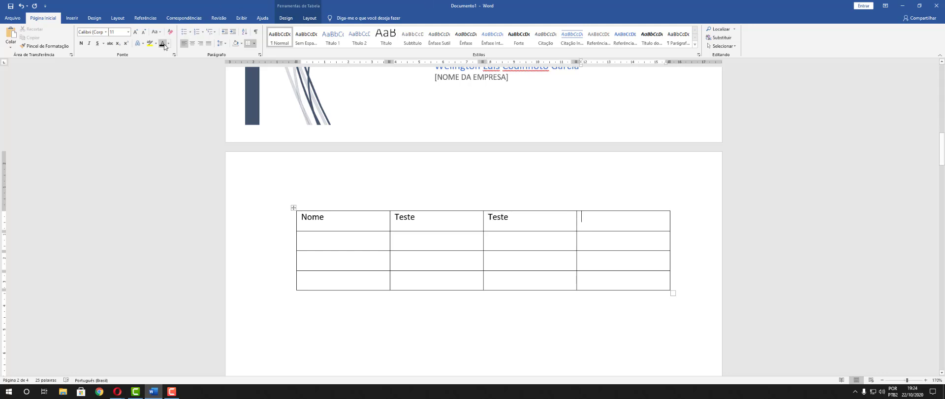
pyautogui.write('Teste')
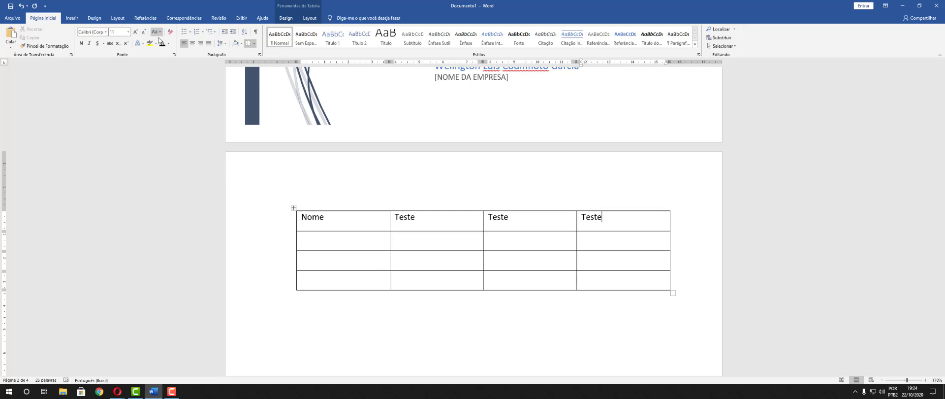
# Step: Try font size 16 on "Nome" in the first table cell, and return it to size 11
pyautogui.moveTo(368, 212); pyautogui.dragTo(298, 215)
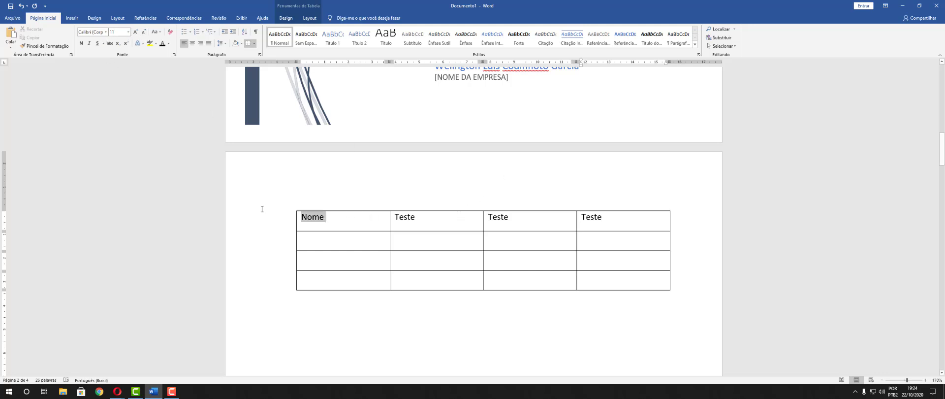
pyautogui.click(72, 17)
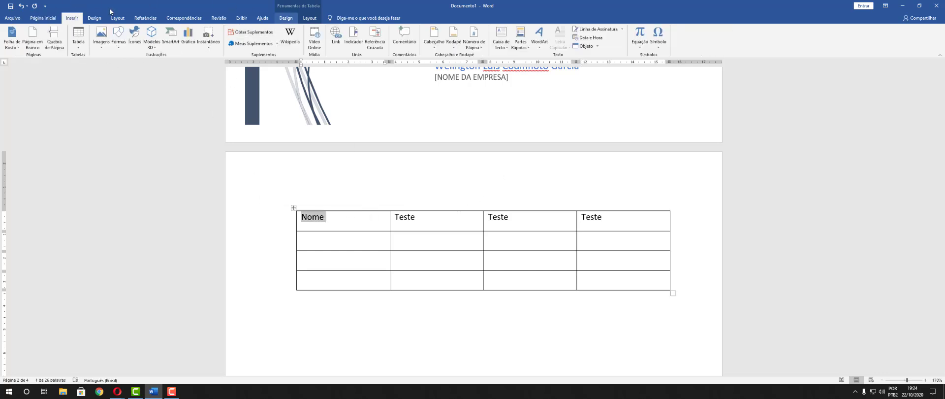
pyautogui.click(43, 18)
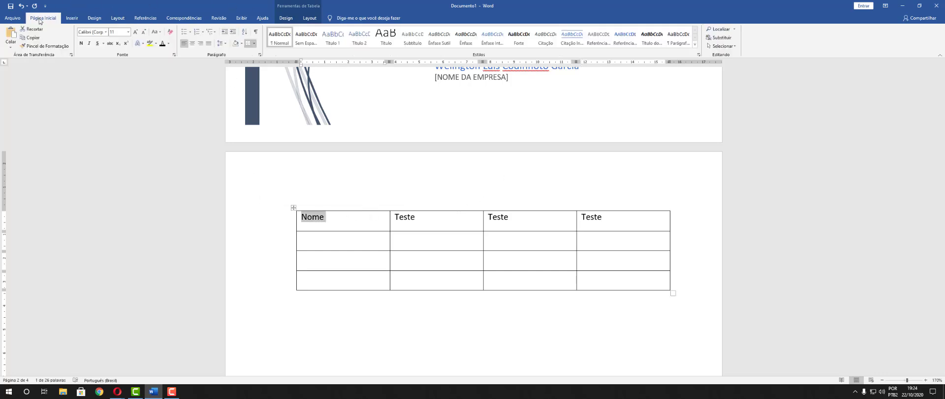
pyautogui.click(135, 32)
pyautogui.click(136, 32)
pyautogui.click(136, 32)
pyautogui.click(144, 32)
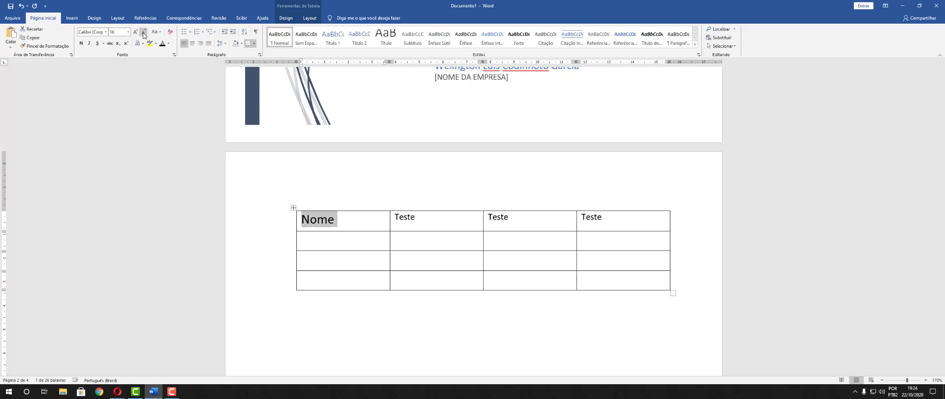
pyautogui.click(143, 32)
pyautogui.click(144, 32)
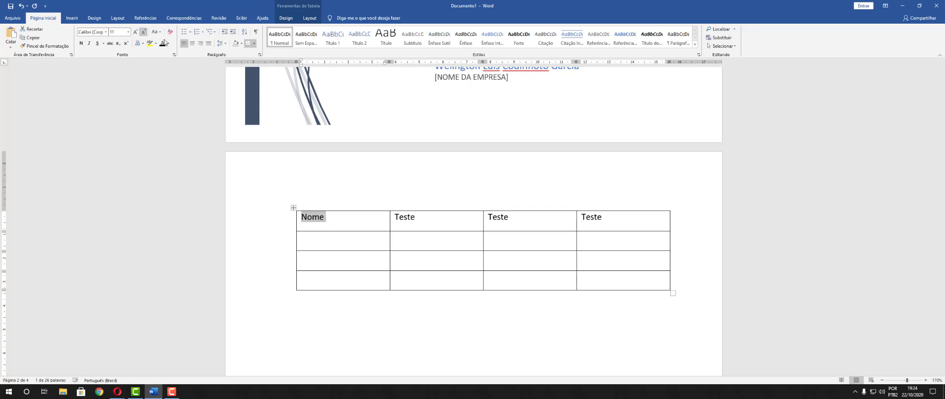
# Step: Color the word "Teste" in the second column of the table's first row red
pyautogui.moveTo(416, 215); pyautogui.dragTo(394, 217)
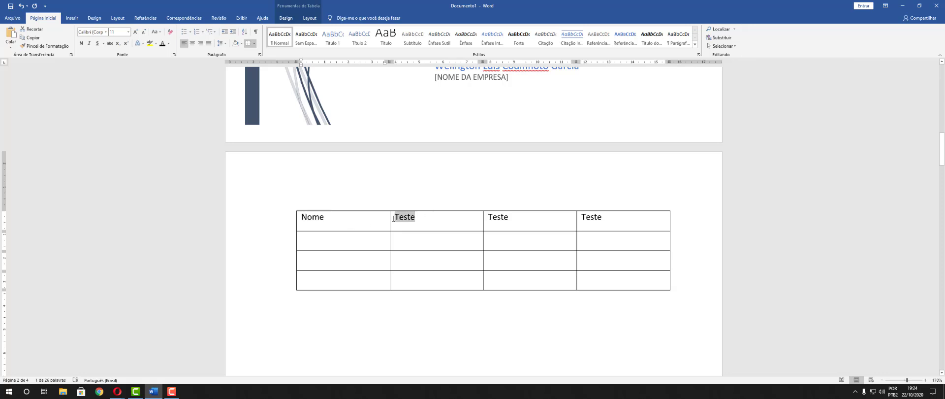
pyautogui.click(170, 44)
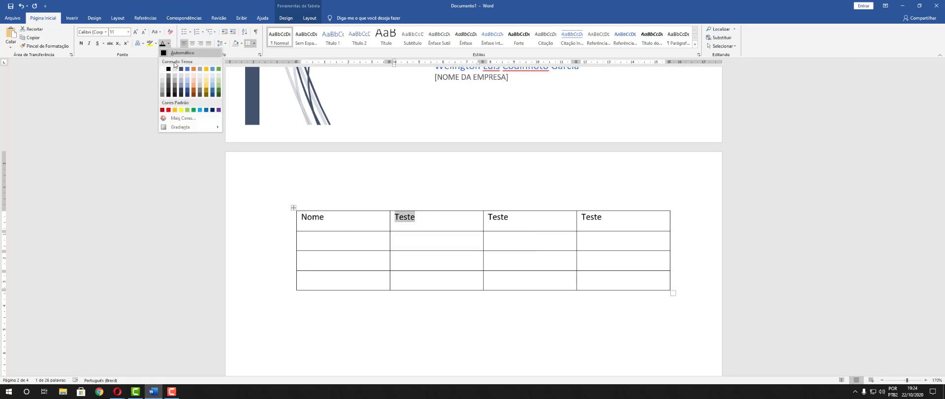
pyautogui.click(167, 110)
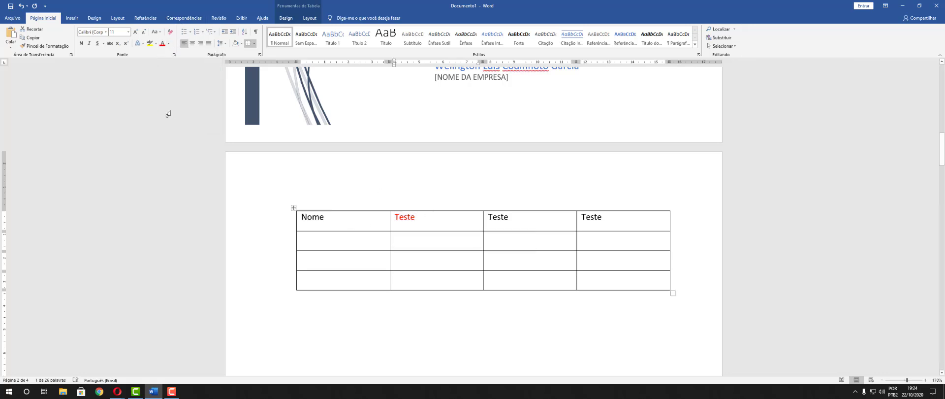
pyautogui.click(487, 354)
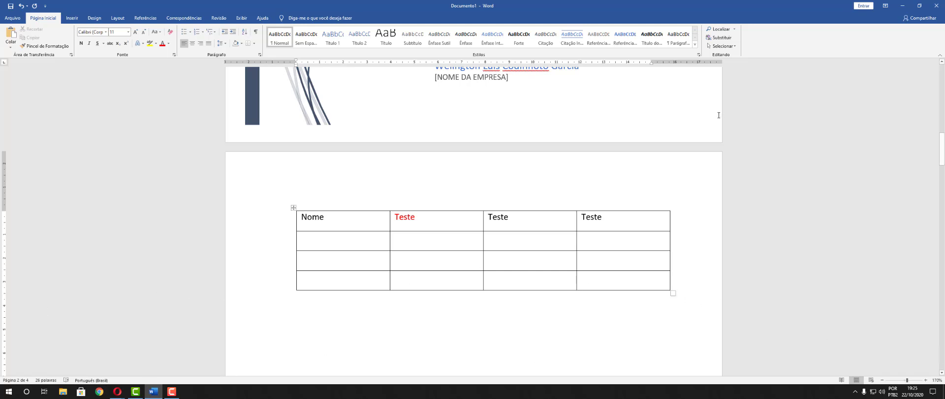
# Step: Center the text in all four cells of the table's first row
pyautogui.moveTo(520, 219); pyautogui.dragTo(487, 218)
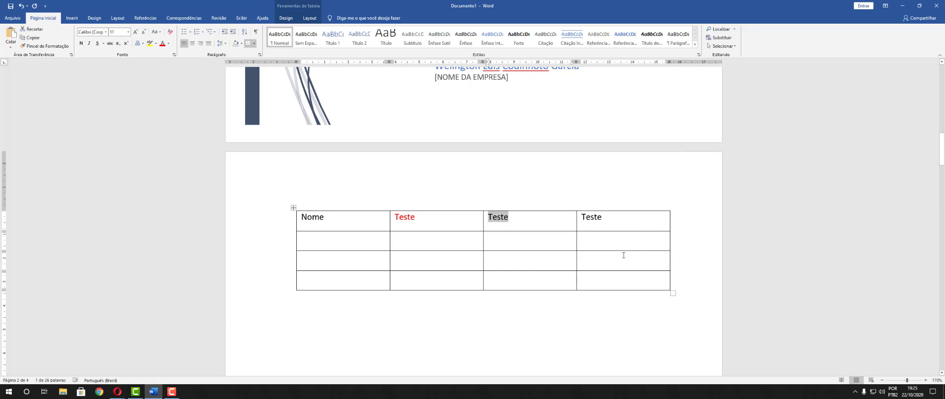
pyautogui.click(331, 237)
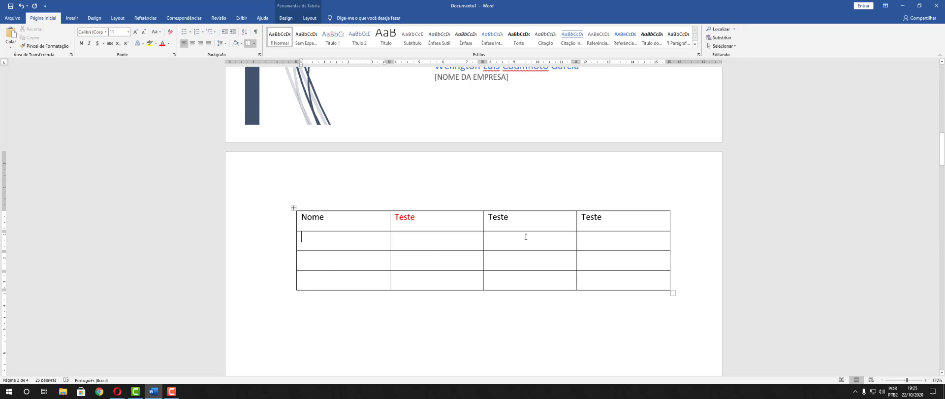
pyautogui.moveTo(528, 222); pyautogui.dragTo(478, 212)
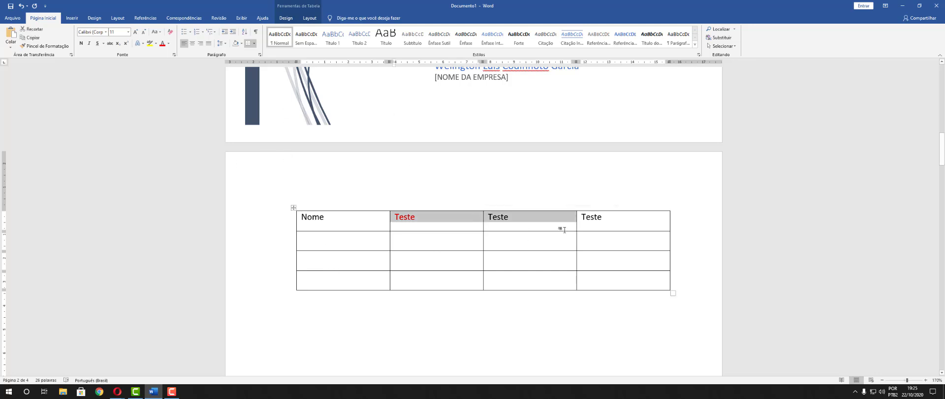
pyautogui.click(532, 219)
pyautogui.doubleClick(496, 217)
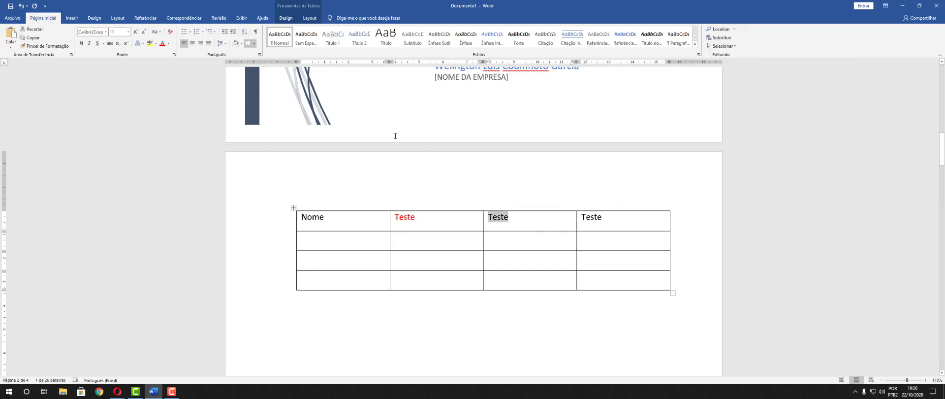
pyautogui.moveTo(632, 224); pyautogui.dragTo(267, 217)
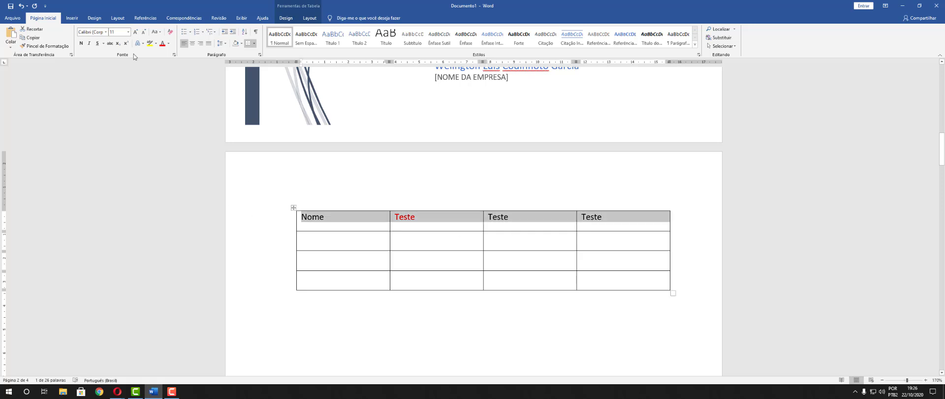
pyautogui.click(191, 43)
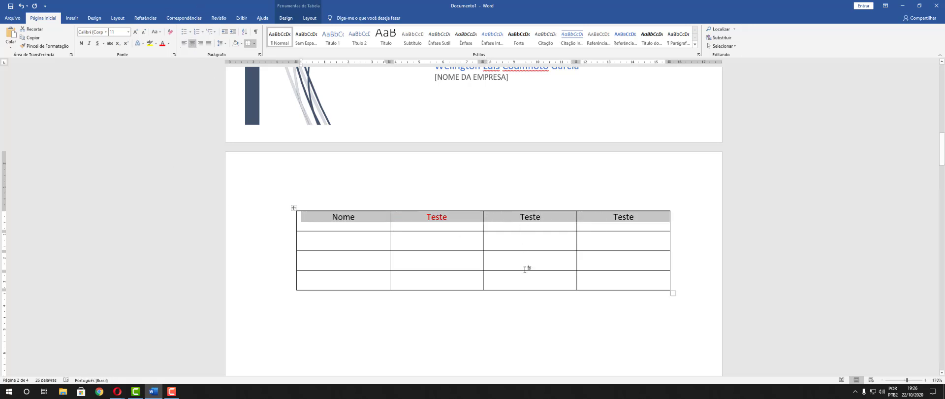
pyautogui.click(416, 218)
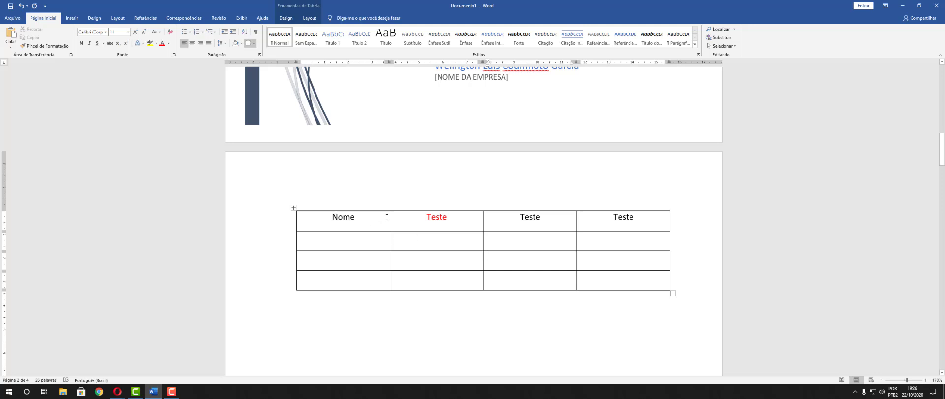
pyautogui.moveTo(386, 217); pyautogui.dragTo(316, 213)
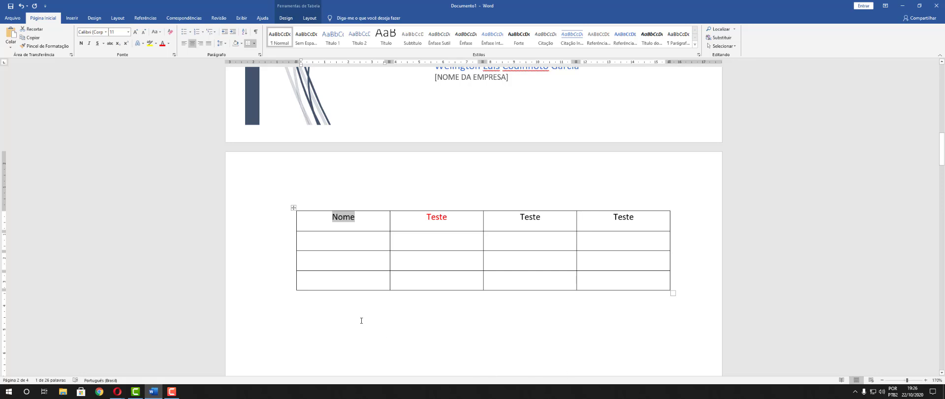
pyautogui.click(72, 20)
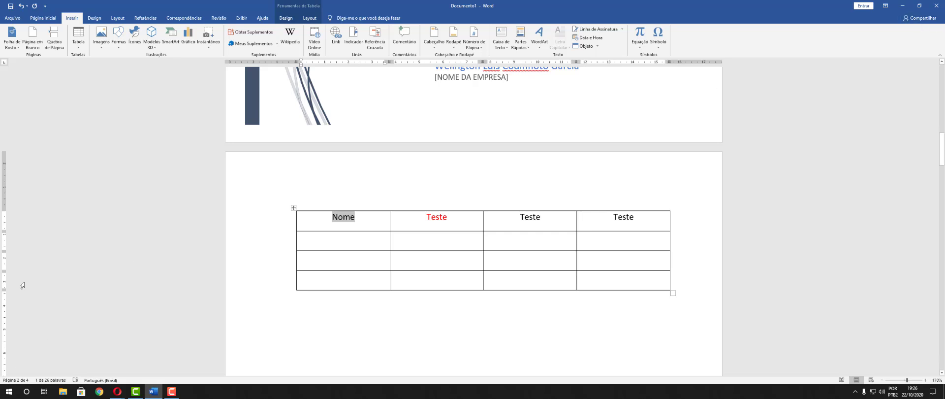
pyautogui.click(353, 237)
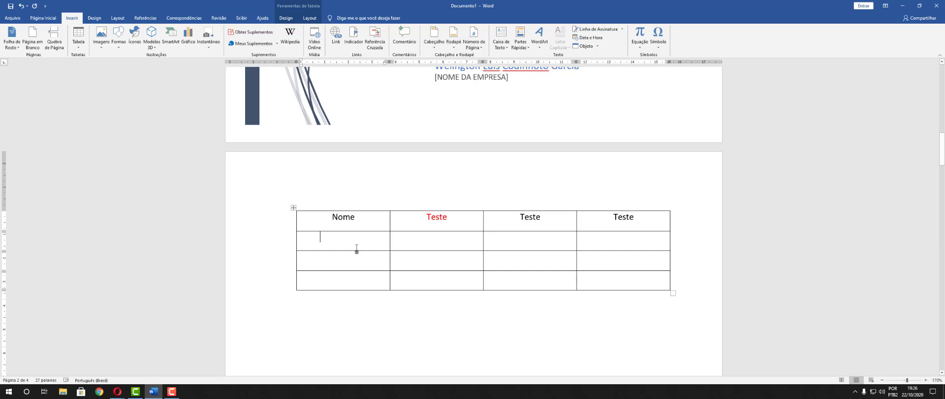
pyautogui.press('BackSpace')
pyautogui.press('BackSpace')
pyautogui.click(298, 215)
pyautogui.click(455, 329)
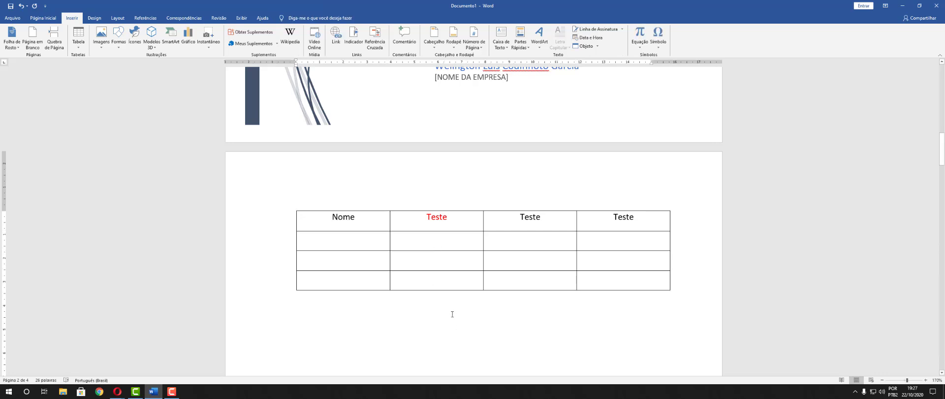
pyautogui.click(305, 218)
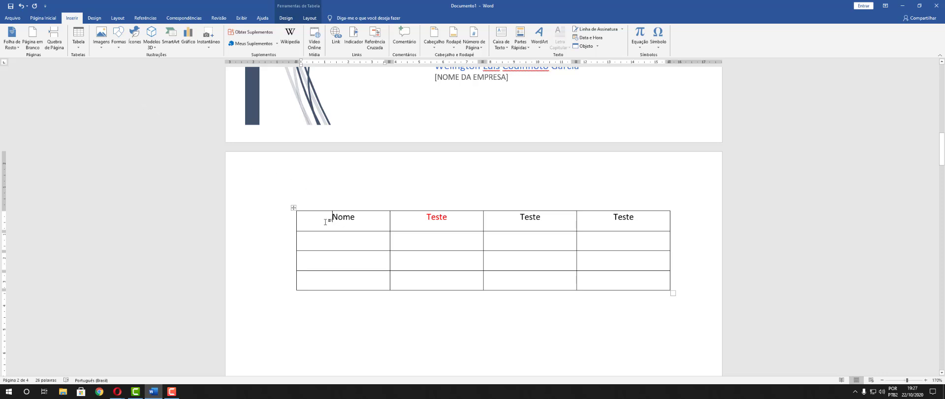
pyautogui.moveTo(327, 220); pyautogui.dragTo(373, 230)
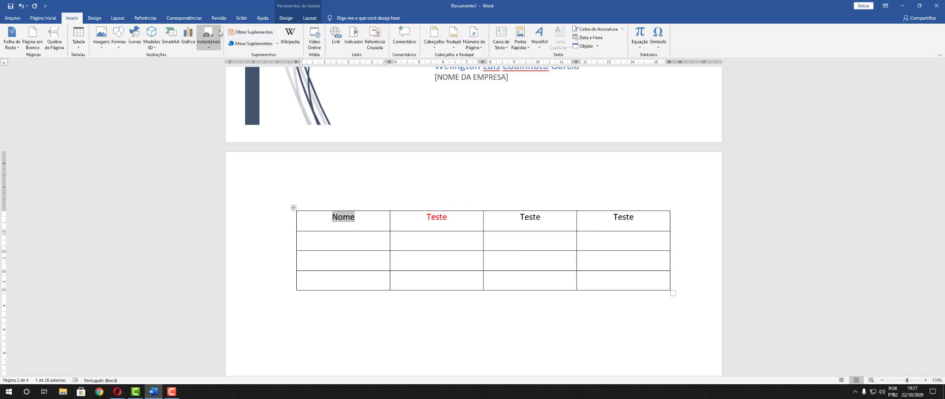
pyautogui.click(37, 20)
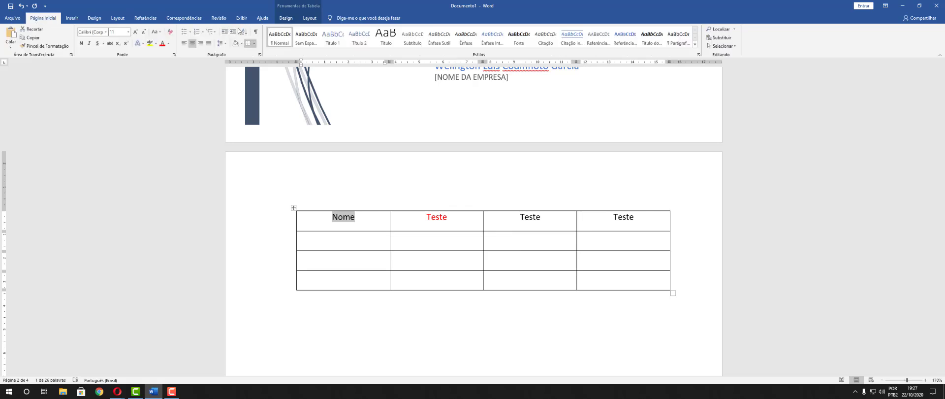
pyautogui.click(226, 43)
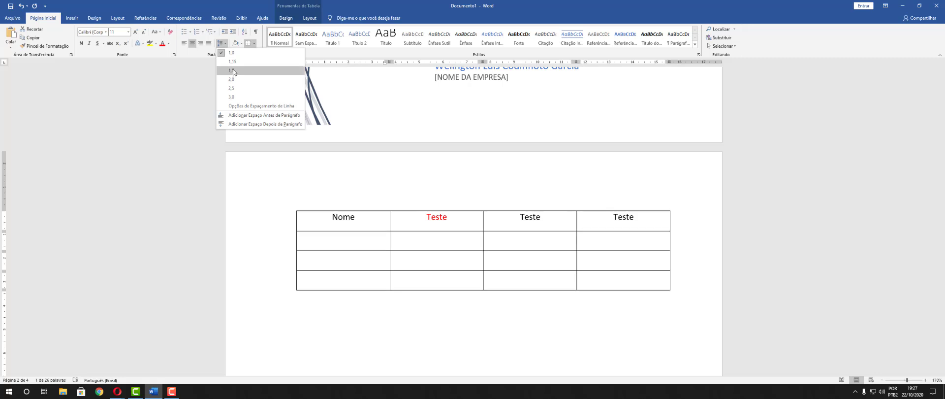
pyautogui.click(149, 175)
pyautogui.click(377, 220)
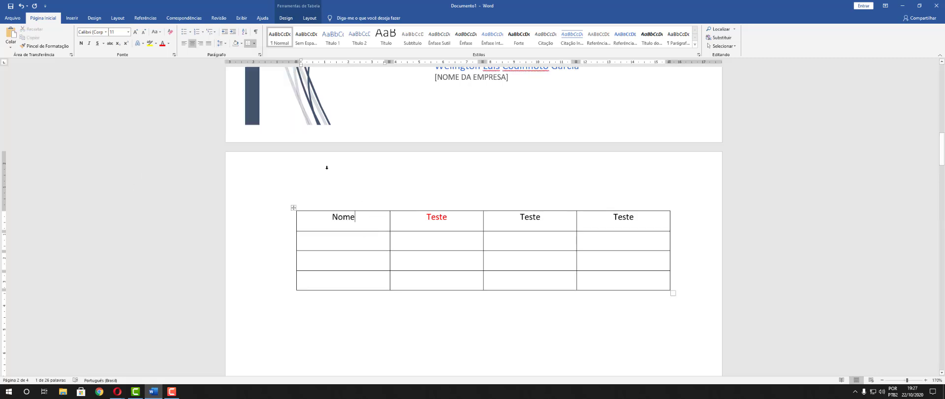
pyautogui.click(72, 18)
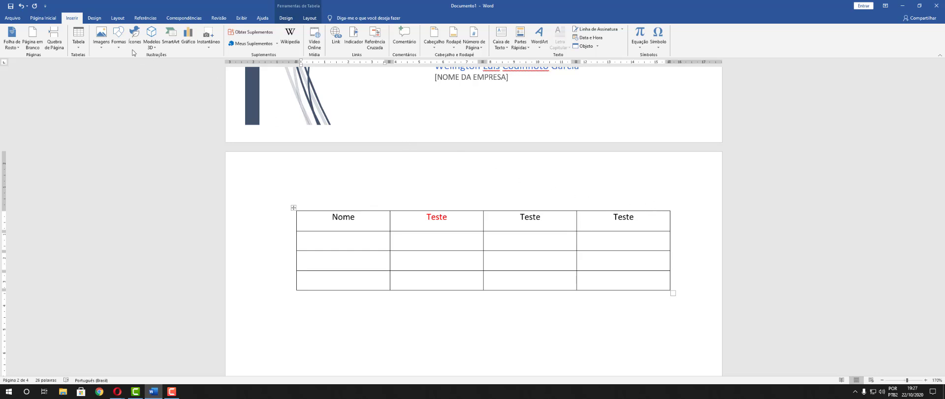
pyautogui.click(84, 41)
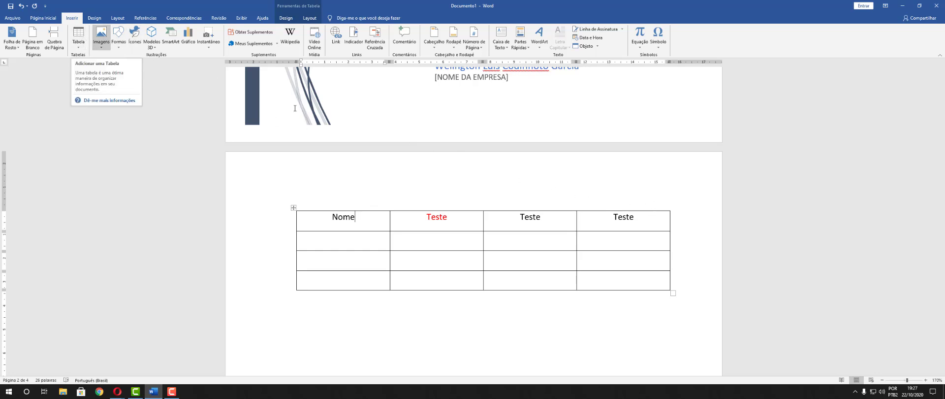
# Step: Try a vertical text direction for the "Nome" cell, and return it to horizontal
pyautogui.click(373, 220)
pyautogui.rightClick(373, 220)
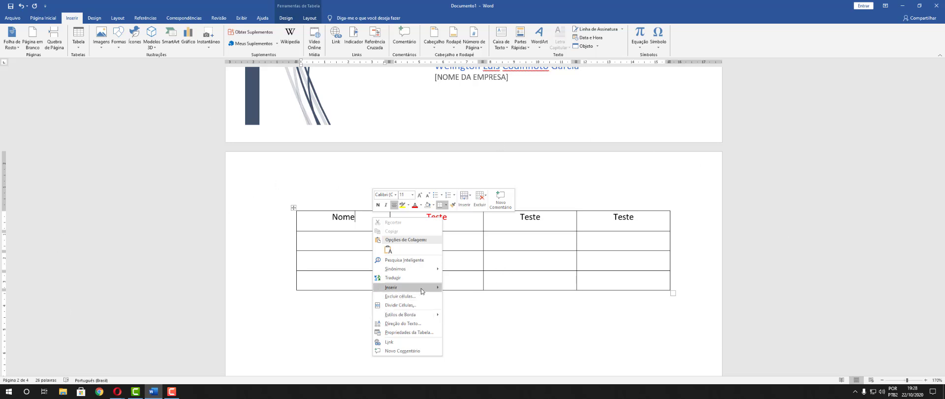
pyautogui.moveTo(421, 290)
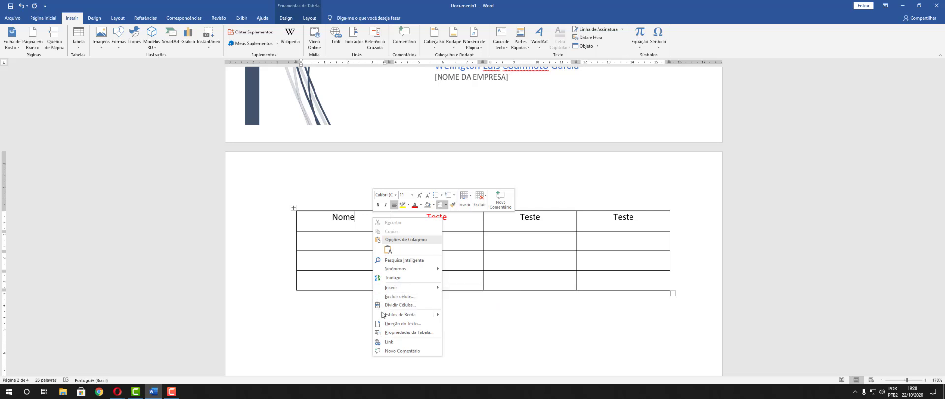
pyautogui.click(399, 323)
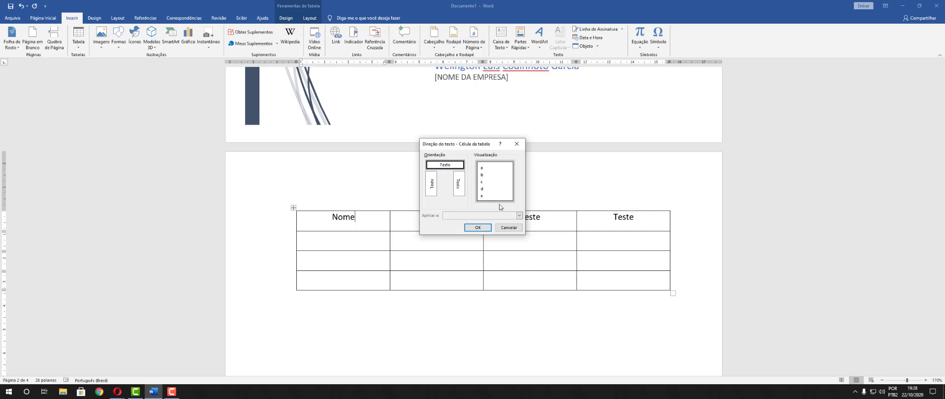
pyautogui.click(355, 220)
pyautogui.click(386, 206)
pyautogui.click(520, 227)
pyautogui.doubleClick(344, 218)
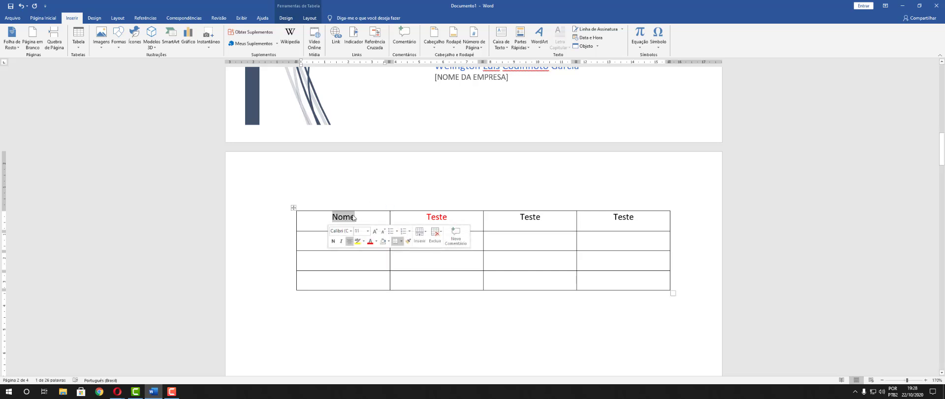
pyautogui.rightClick(353, 217)
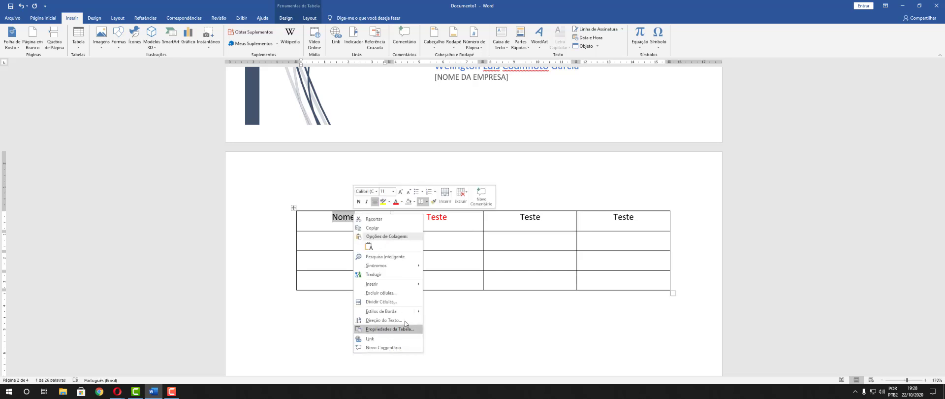
pyautogui.click(399, 319)
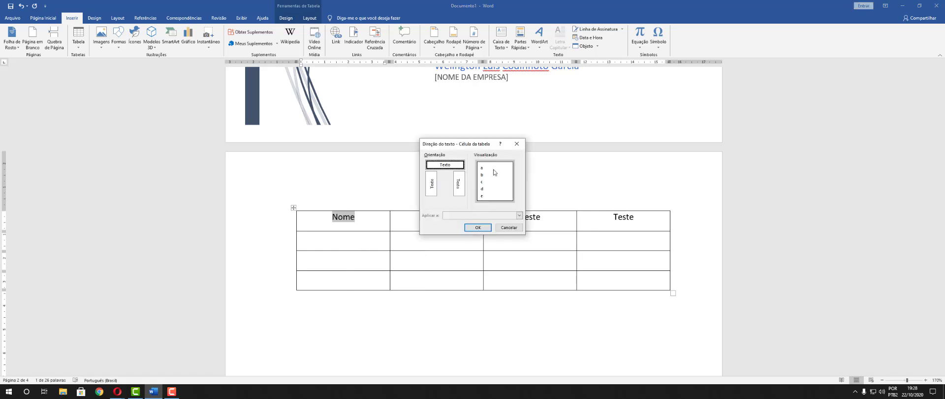
pyautogui.click(431, 182)
pyautogui.click(439, 166)
pyautogui.click(485, 229)
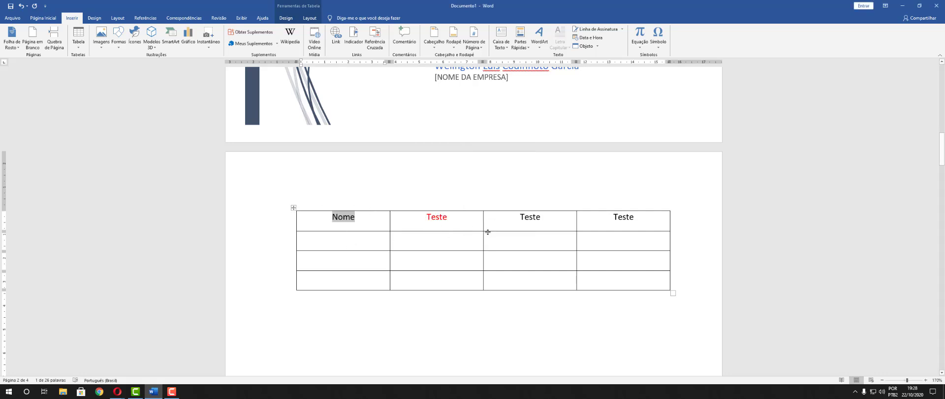
# Step: Reduce the height of the table's first row to fit its single line of text
pyautogui.moveTo(487, 232); pyautogui.dragTo(485, 224)
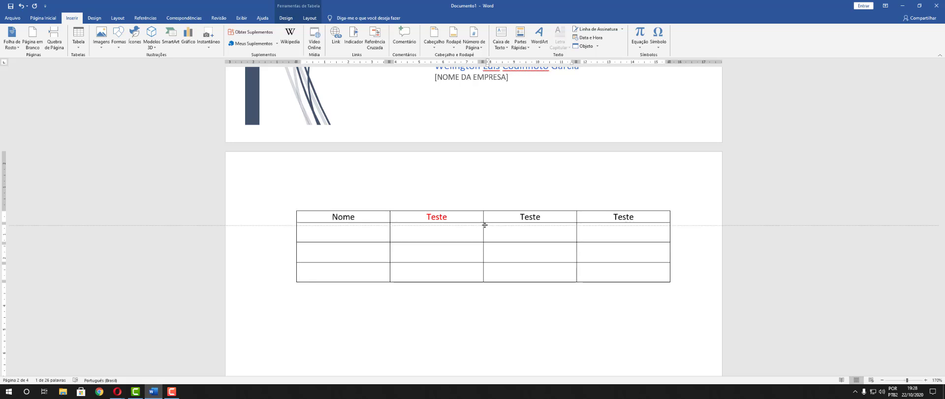
pyautogui.click(489, 329)
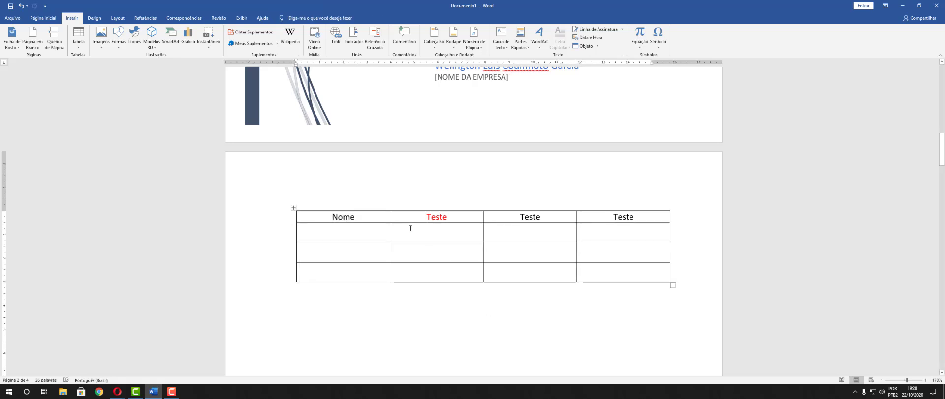
pyautogui.moveTo(408, 222)
pyautogui.mouseDown()
pyautogui.moveTo(411, 249)
pyautogui.moveTo(420, 222)
pyautogui.mouseUp()
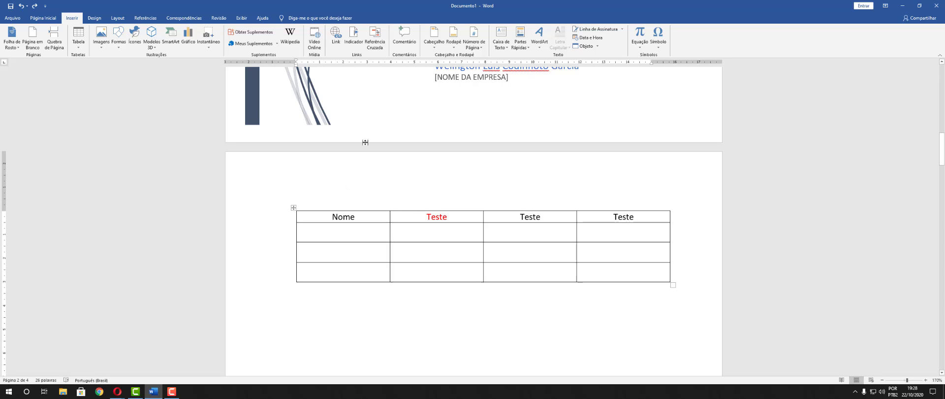
pyautogui.moveTo(292, 224)
pyautogui.click(343, 208)
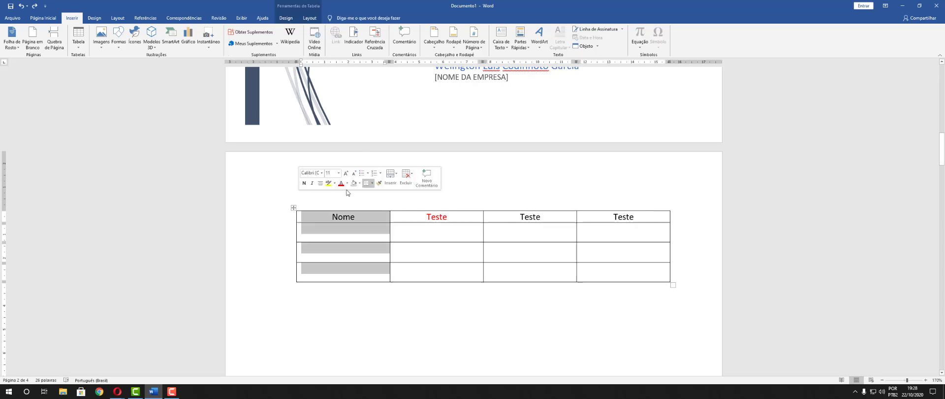
pyautogui.click(436, 209)
pyautogui.click(629, 188)
pyautogui.click(696, 217)
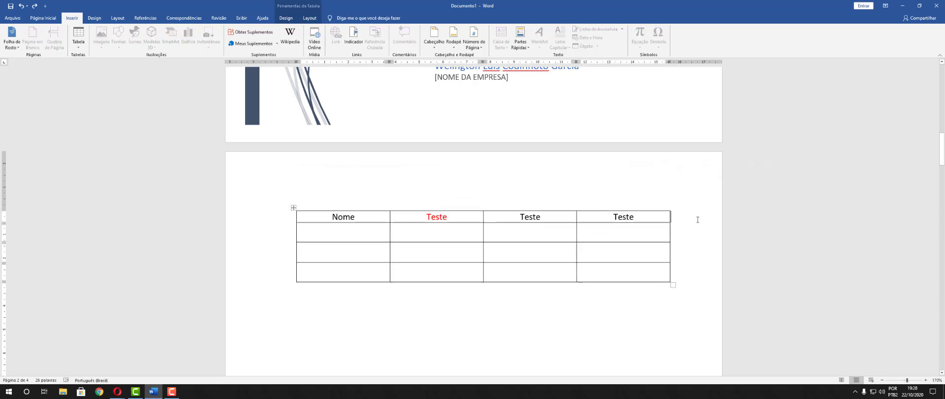
# Step: Insert a blank line between the cover page and the table to shift the table down
pyautogui.click(569, 112)
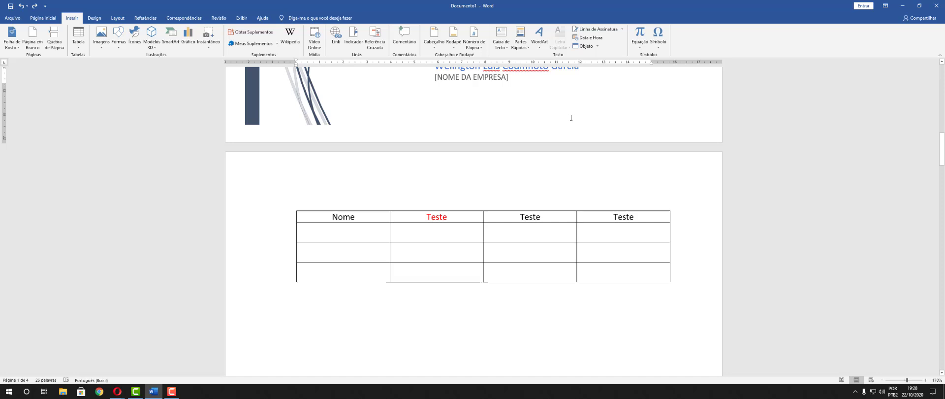
pyautogui.press('Return')
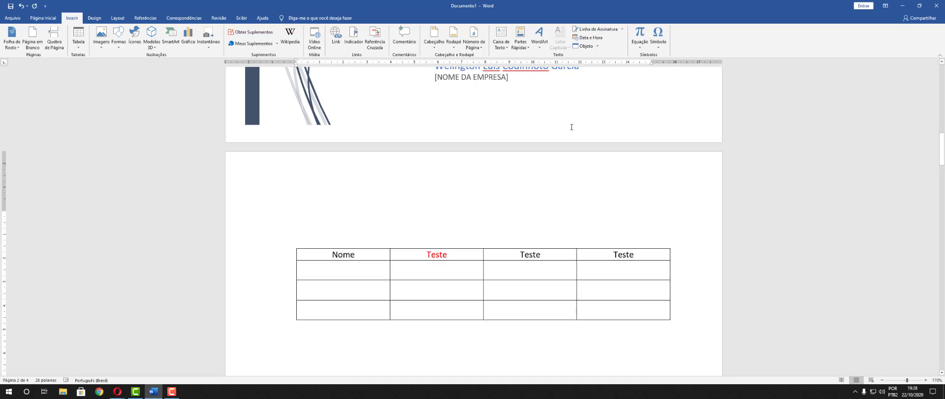
# Step: Add a second line "aysyduas" below "Nome" in the first table cell and widen the first column to about 5.5 cm
pyautogui.click(368, 251)
pyautogui.press('Return')
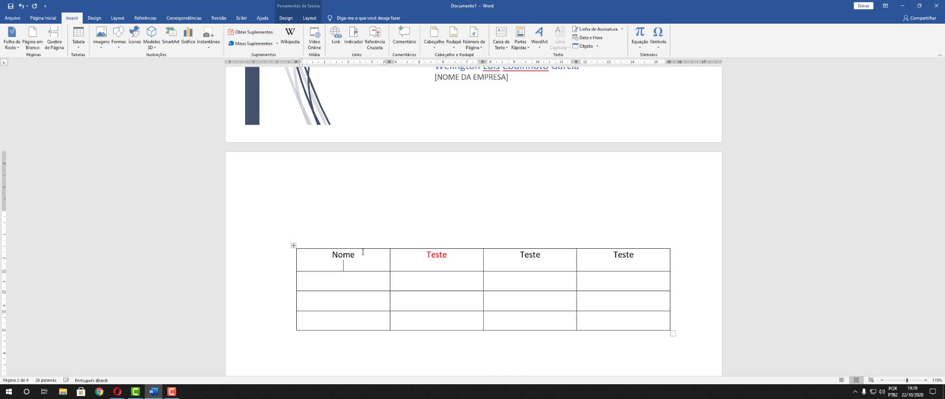
pyautogui.write('aysyduas')
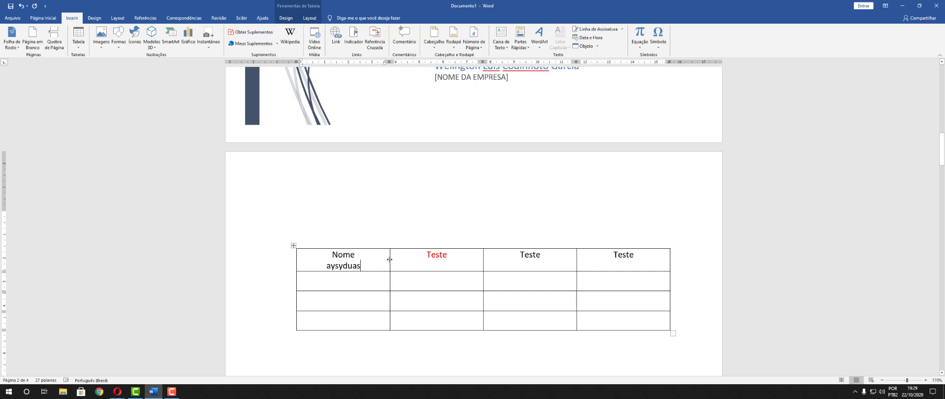
pyautogui.moveTo(390, 259); pyautogui.dragTo(426, 267)
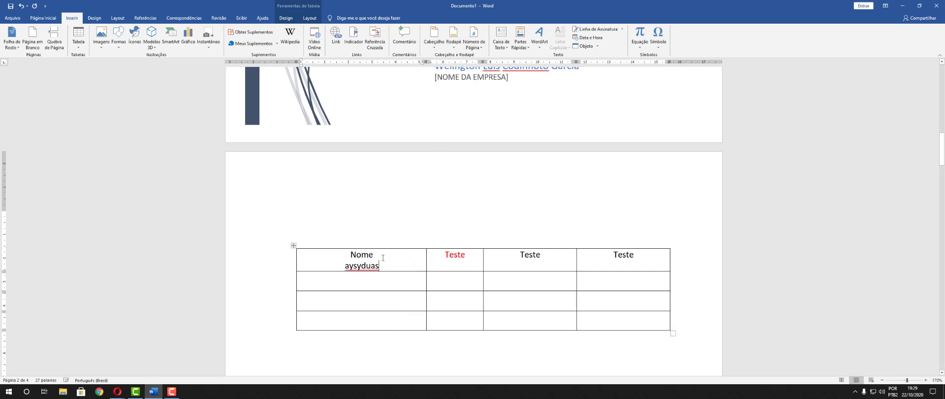
# Step: Join "aysyduas" onto the same line as "Nome" in the first cell and narrow the first column to about 3.2 cm
pyautogui.press('Delete')
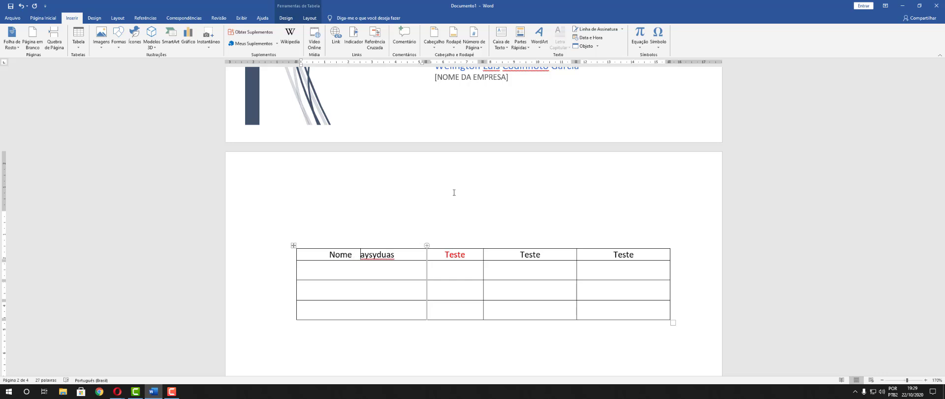
pyautogui.moveTo(426, 253); pyautogui.dragTo(373, 252)
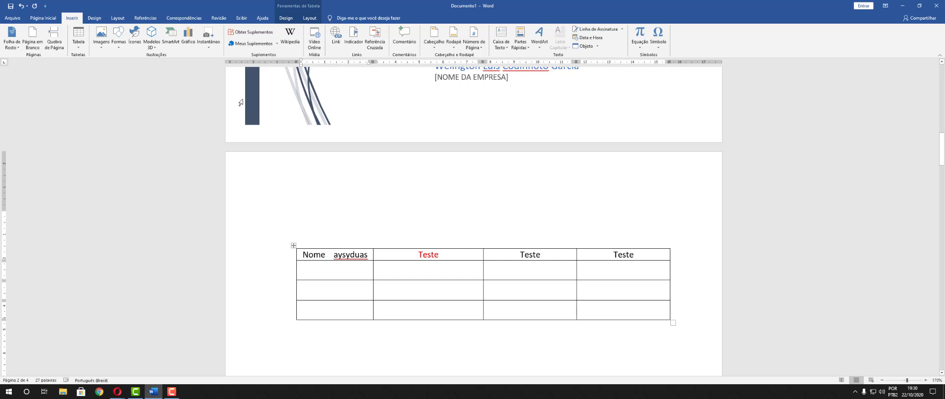
# Step: Select the whole table and clear the text from all its cells
pyautogui.click(78, 41)
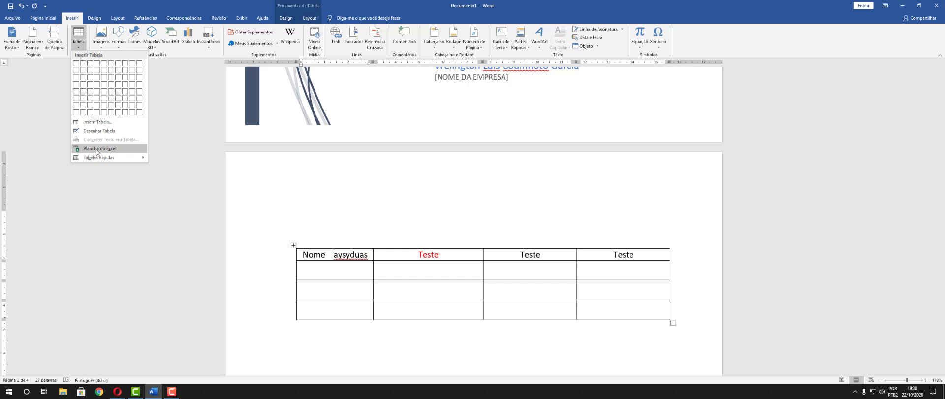
pyautogui.click(293, 247)
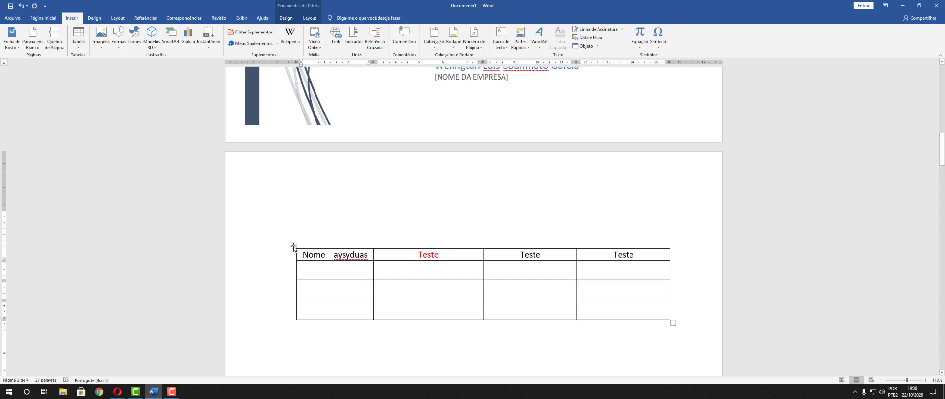
pyautogui.click(289, 294)
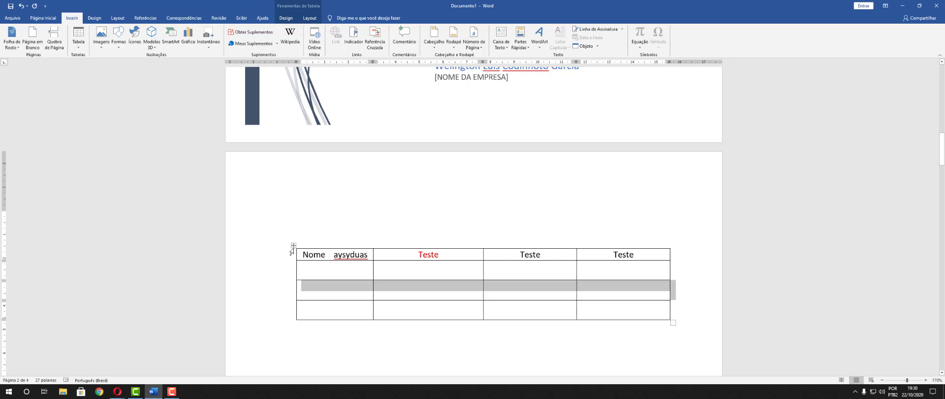
pyautogui.click(293, 245)
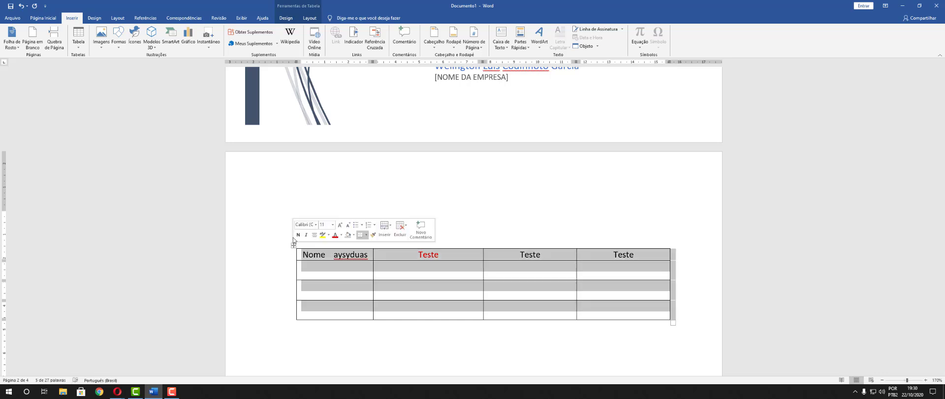
pyautogui.press('Delete')
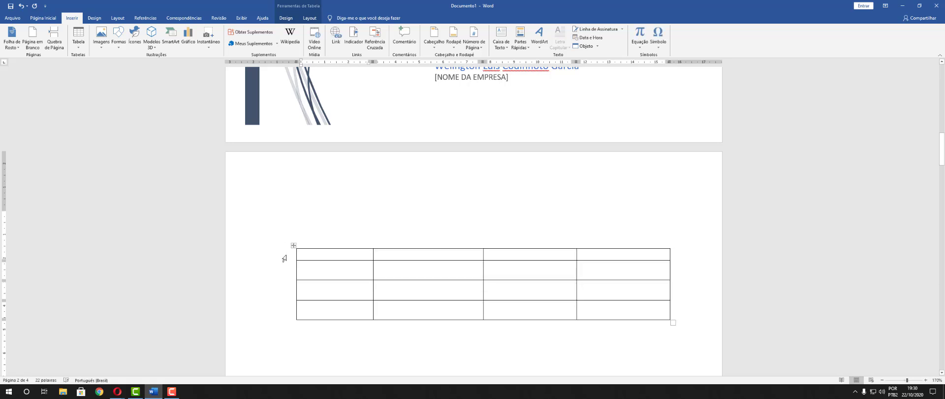
pyautogui.click(293, 245)
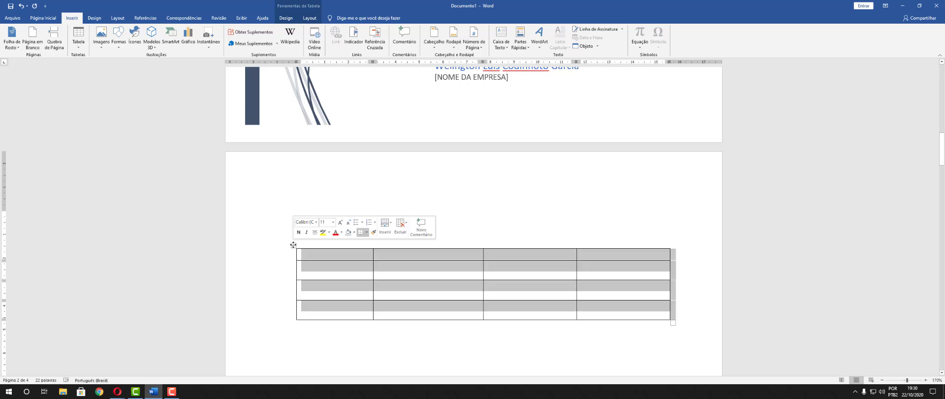
pyautogui.click(86, 45)
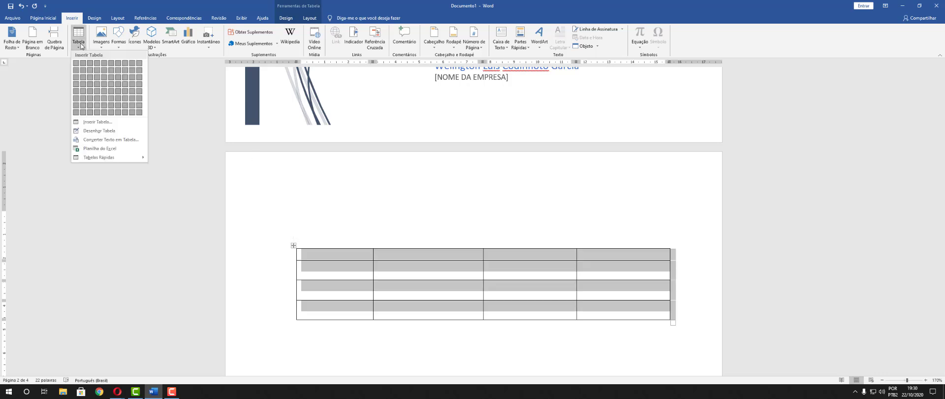
pyautogui.click(706, 352)
pyautogui.click(674, 320)
pyautogui.click(672, 324)
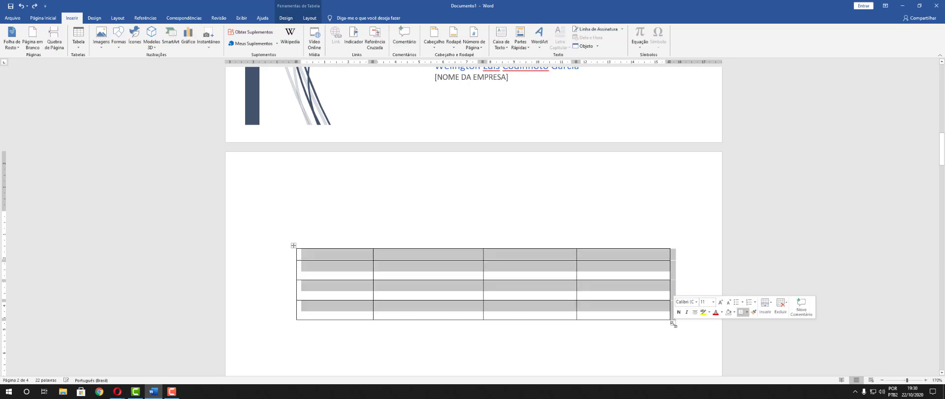
pyautogui.click(561, 335)
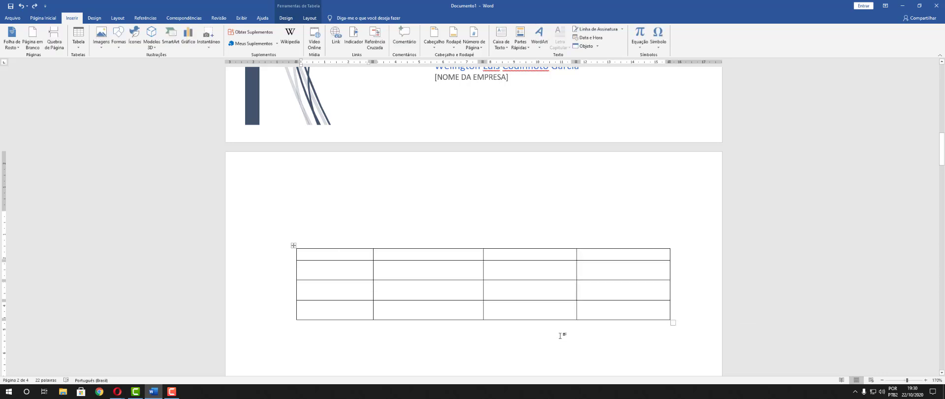
pyautogui.click(334, 254)
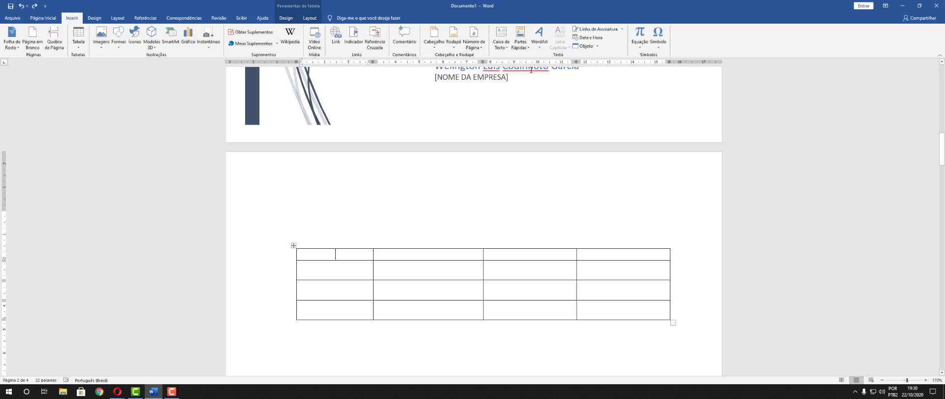
# Step: Delete the entire empty table, and undo the deletion
pyautogui.click(293, 244)
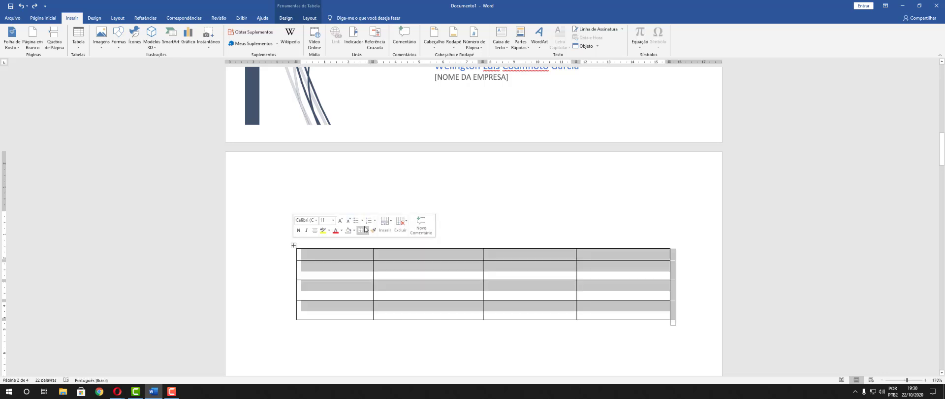
pyautogui.click(400, 223)
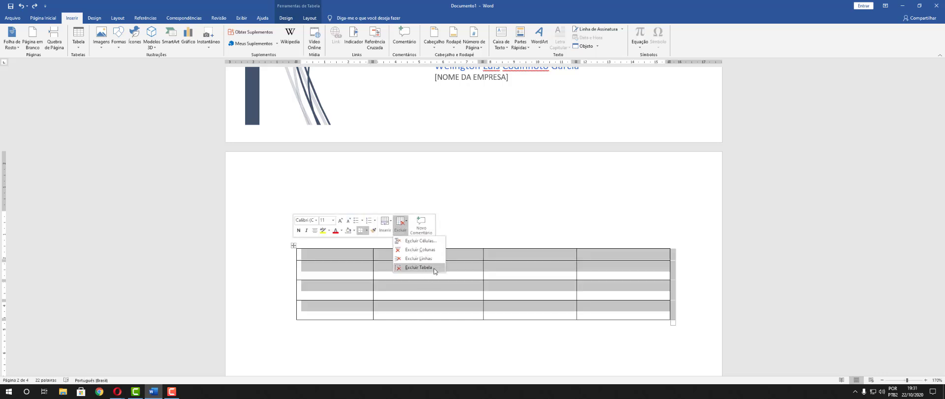
pyautogui.click(432, 267)
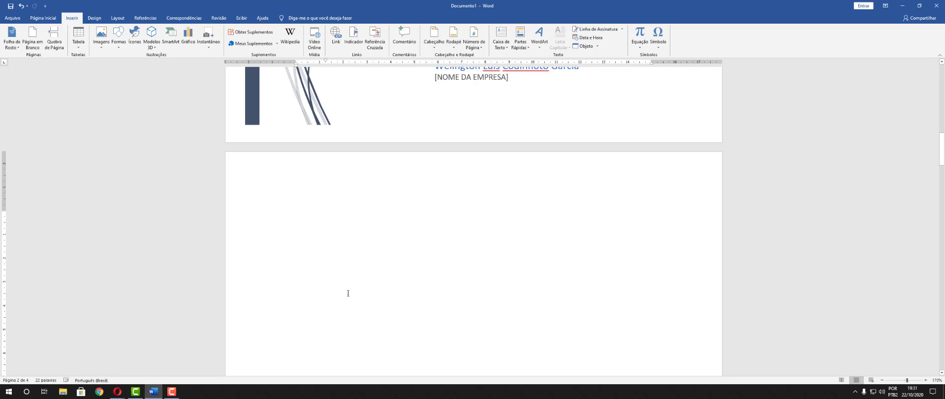
pyautogui.hotkey('ctrl', 'z')
pyautogui.click(352, 357)
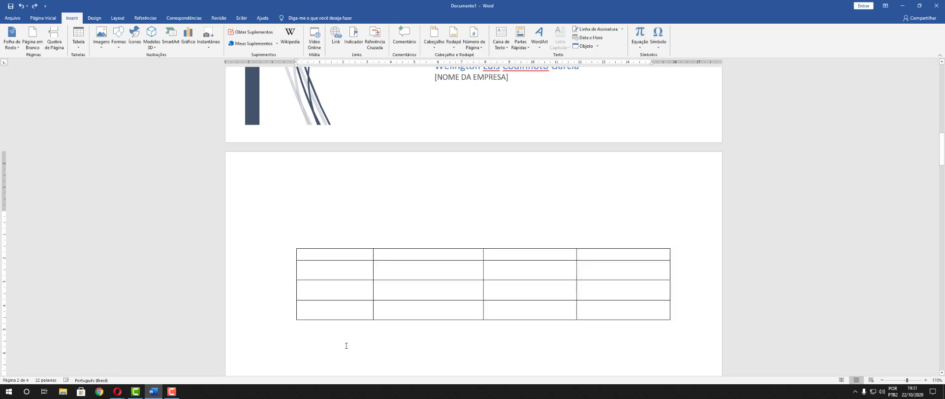
# Step: Delete the entire table once more, and undo both this deletion and the clearing of the cell text
pyautogui.click(294, 245)
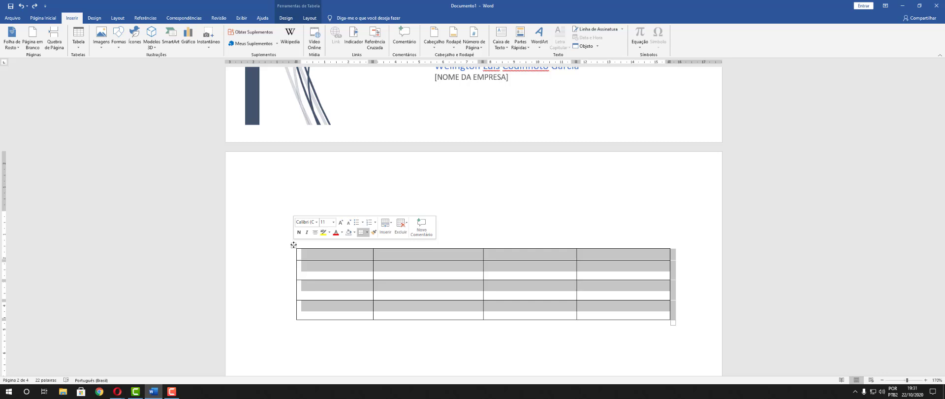
pyautogui.click(401, 227)
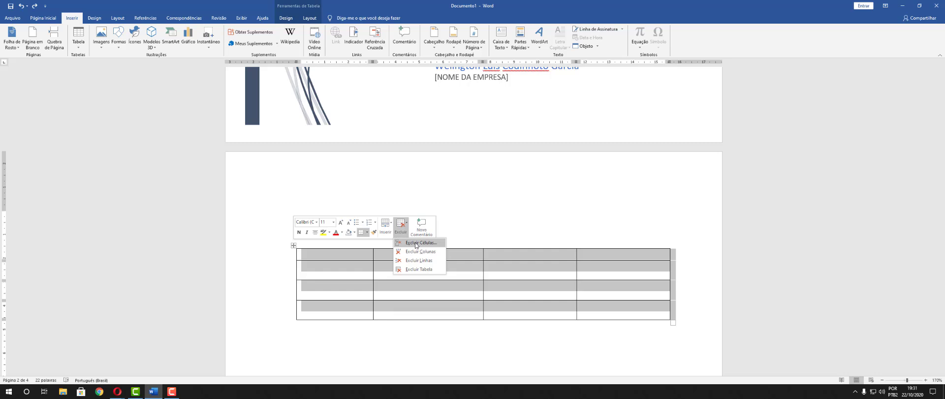
pyautogui.click(426, 269)
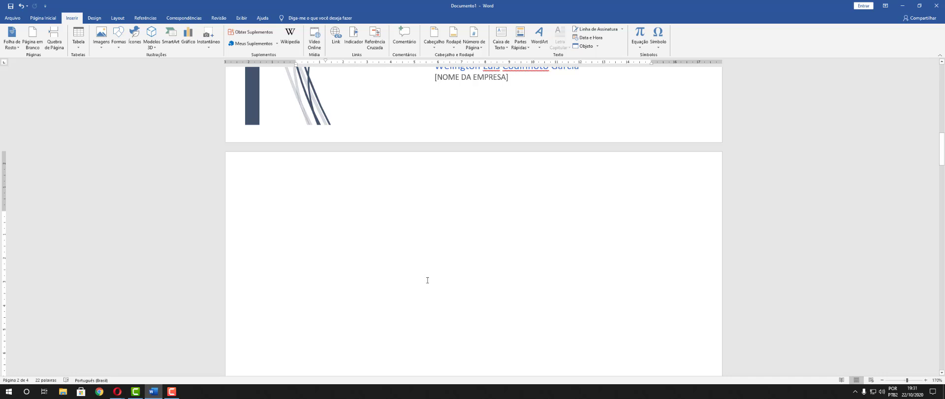
pyautogui.hotkey('ctrl', 'z')
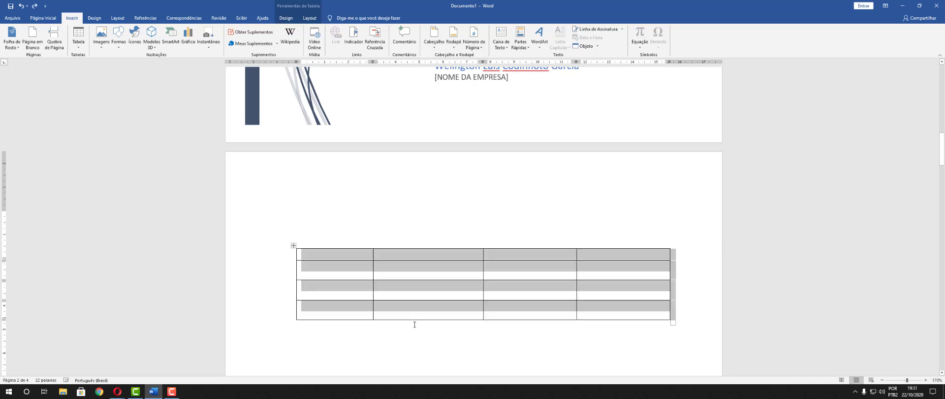
pyautogui.hotkey('ctrl', 'z')
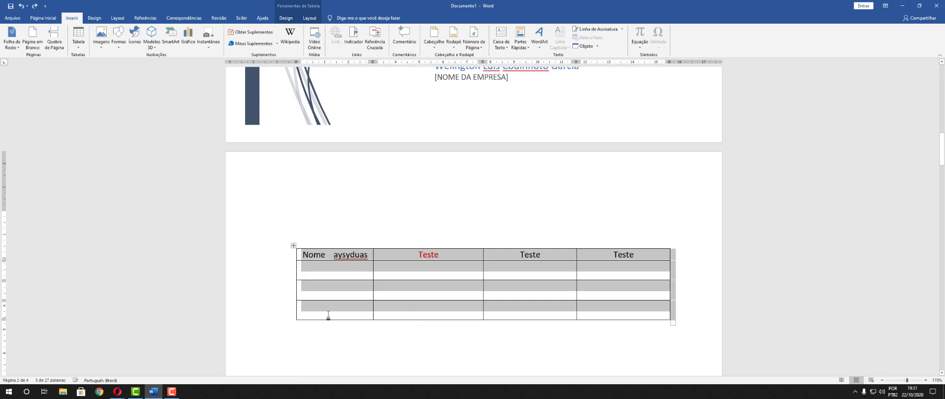
# Step: Clear the text from all cells of the table, and remove the entire table from the page
pyautogui.click(293, 246)
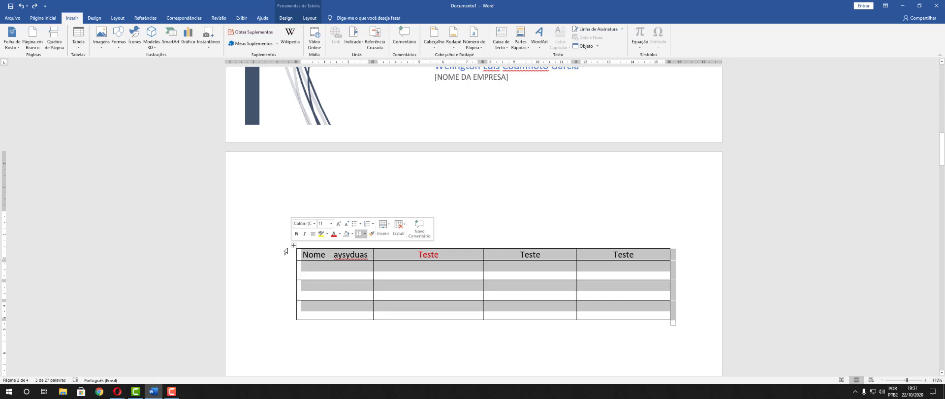
pyautogui.press('Delete')
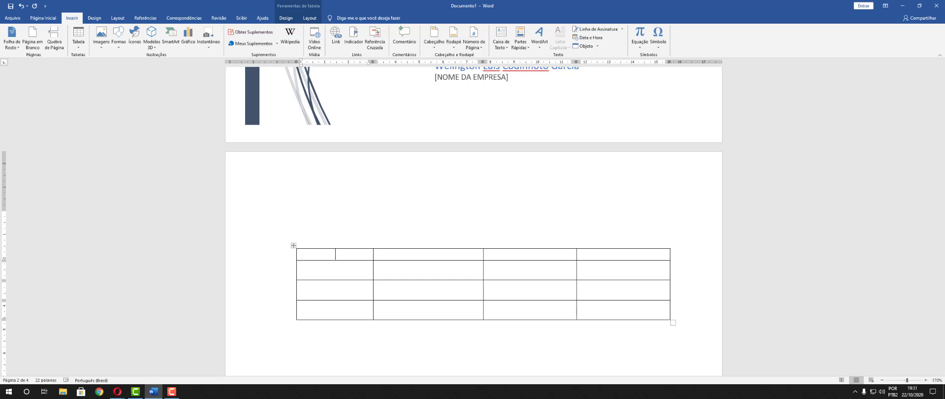
pyautogui.hotkey('alt', 'Tab')
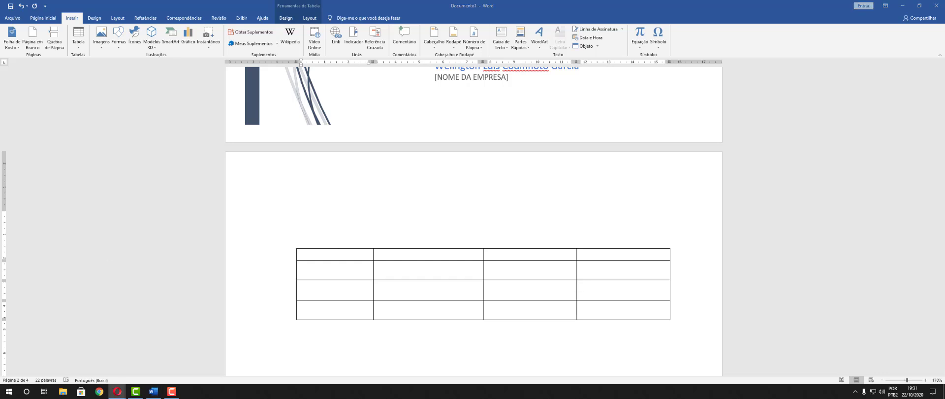
pyautogui.click(297, 247)
pyautogui.click(293, 247)
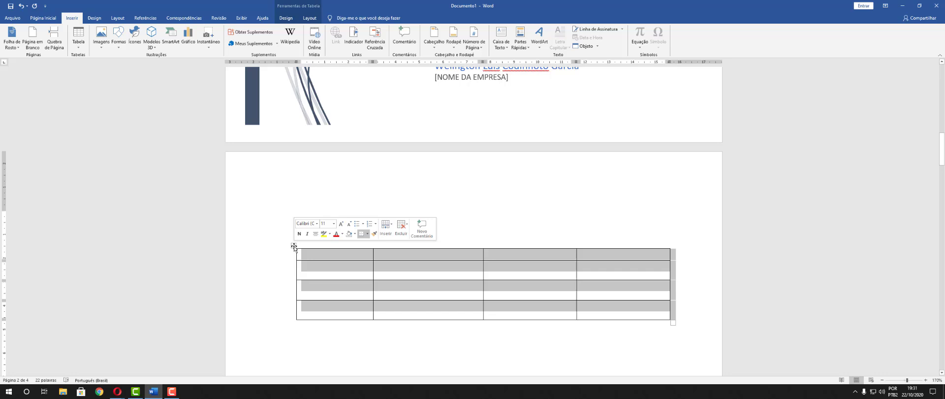
pyautogui.click(401, 228)
pyautogui.click(417, 271)
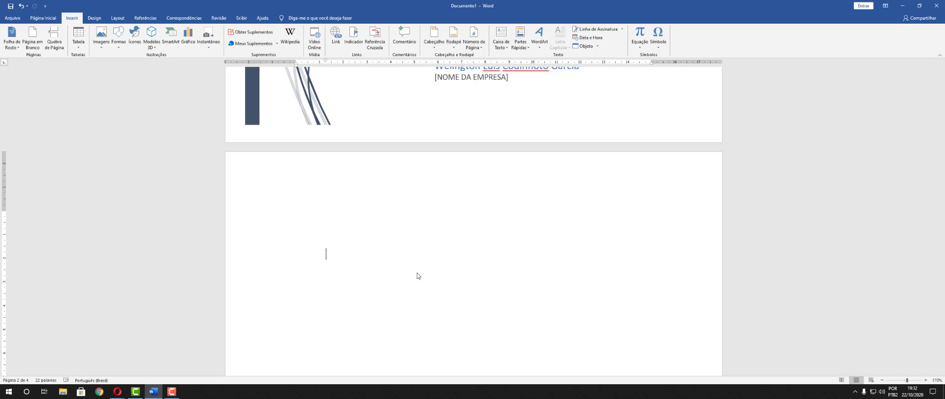
# Step: Draw a freehand table about 13.1 cm wide and 3.4 cm high, with a horizontal line across it near its top edge
pyautogui.click(80, 42)
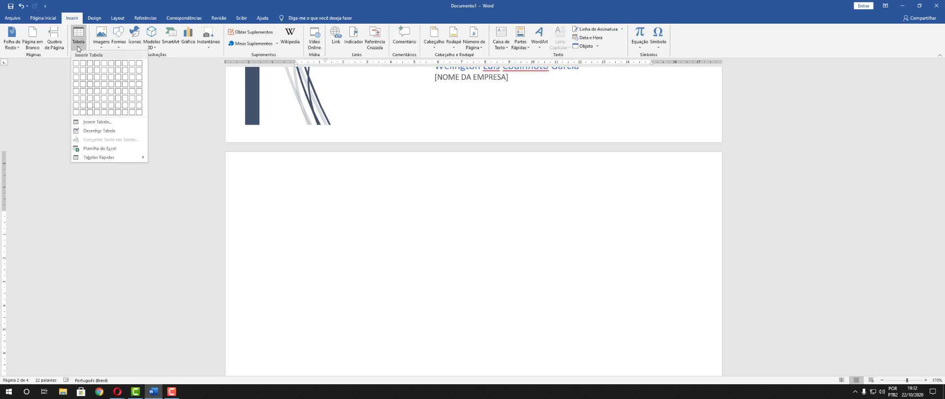
pyautogui.click(117, 131)
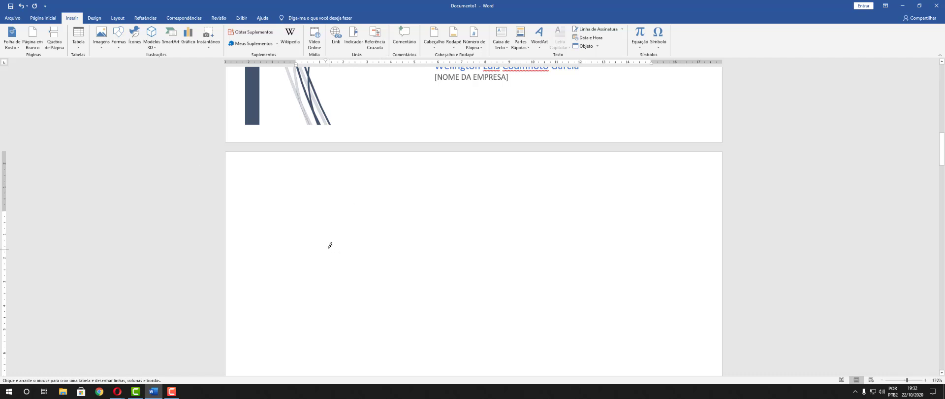
pyautogui.moveTo(329, 246)
pyautogui.mouseDown()
pyautogui.moveTo(600, 268)
pyautogui.moveTo(638, 318)
pyautogui.moveTo(643, 366)
pyautogui.moveTo(641, 328)
pyautogui.mouseUp()
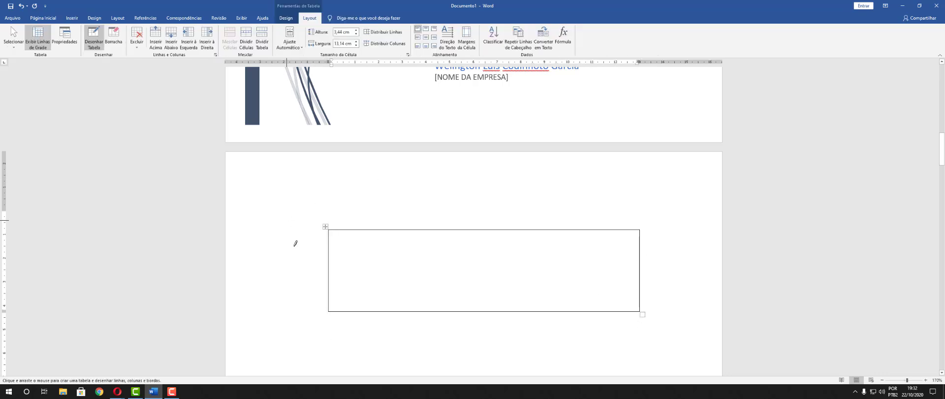
pyautogui.moveTo(330, 241)
pyautogui.mouseDown()
pyautogui.moveTo(421, 239)
pyautogui.moveTo(525, 255)
pyautogui.moveTo(639, 251)
pyautogui.moveTo(649, 241)
pyautogui.mouseUp()
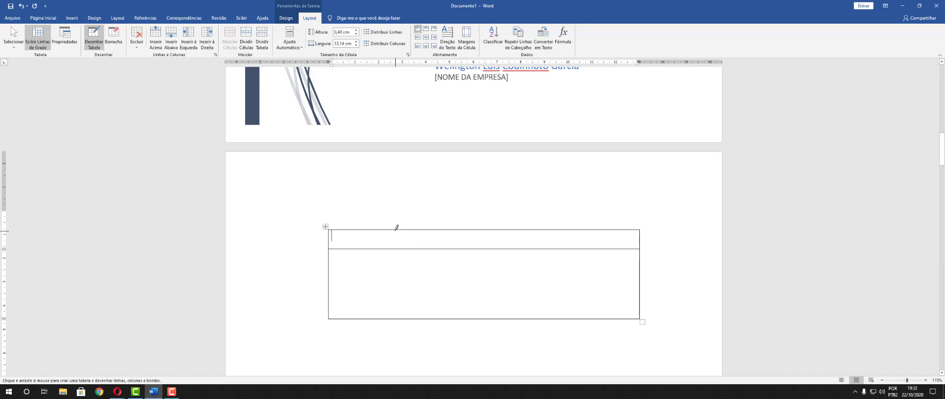
# Step: Try to draw a vertical line through the full height of the drawn table, and undo it
pyautogui.moveTo(393, 229); pyautogui.dragTo(391, 321)
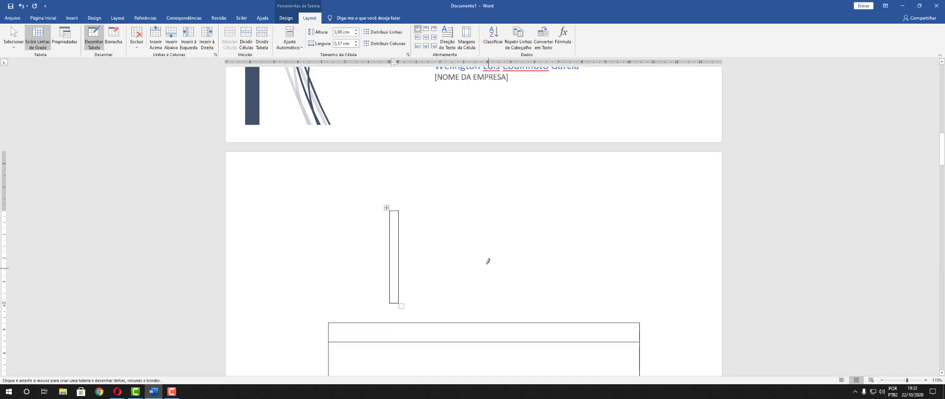
pyautogui.scroll(-3, 489, 259)
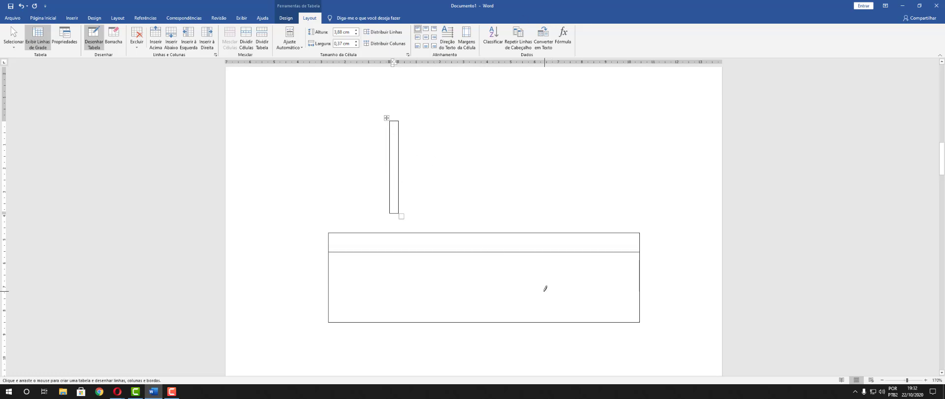
pyautogui.hotkey('ctrl', 'z')
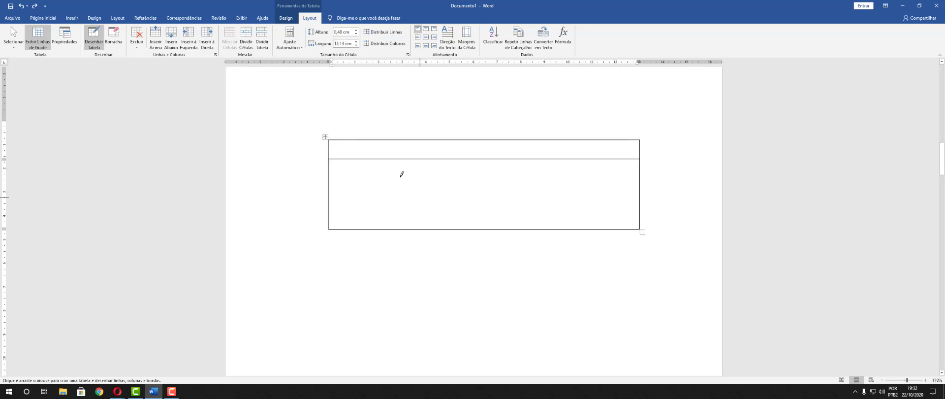
# Step: Draw three vertical lines in the drawn table's lower row to divide it into four cells
pyautogui.moveTo(390, 157); pyautogui.dragTo(390, 231)
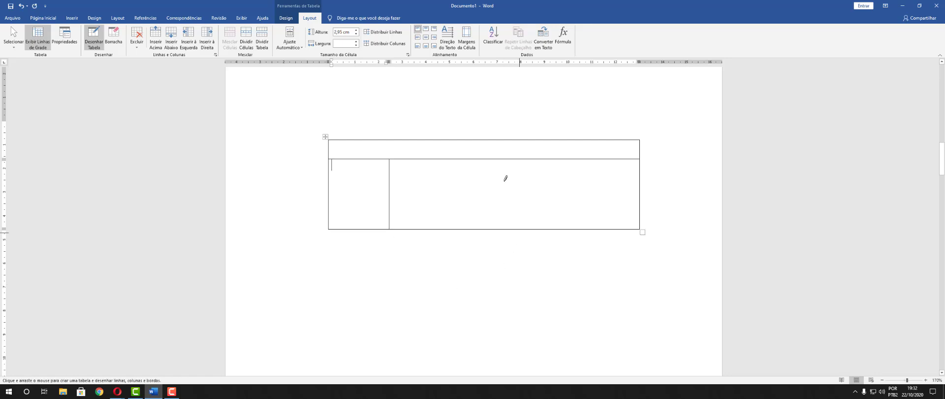
pyautogui.moveTo(490, 157); pyautogui.dragTo(494, 242)
pyautogui.moveTo(594, 159); pyautogui.dragTo(599, 232)
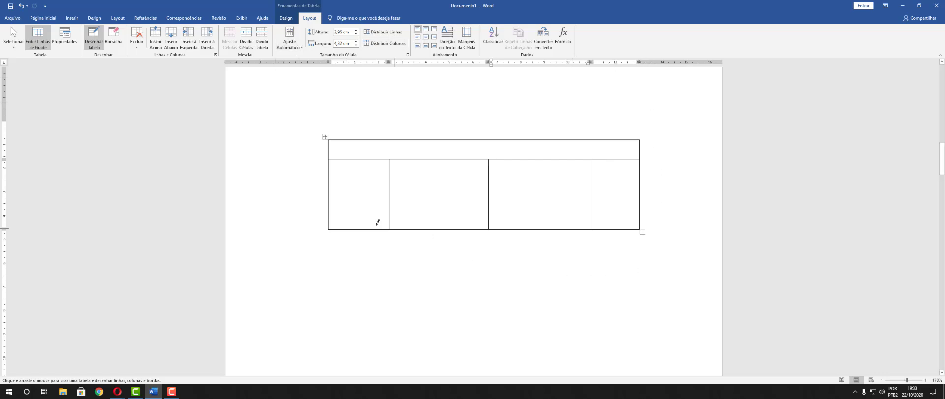
# Step: Draw two horizontal lines across the drawn table's four lower cells to split them into three rows, and stop drawing
pyautogui.moveTo(329, 185); pyautogui.dragTo(684, 177)
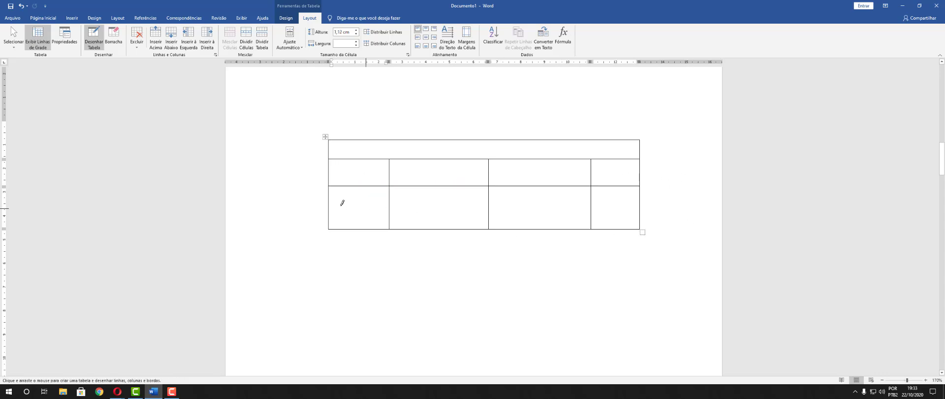
pyautogui.moveTo(329, 199)
pyautogui.mouseDown()
pyautogui.moveTo(607, 212)
pyautogui.moveTo(638, 203)
pyautogui.mouseUp()
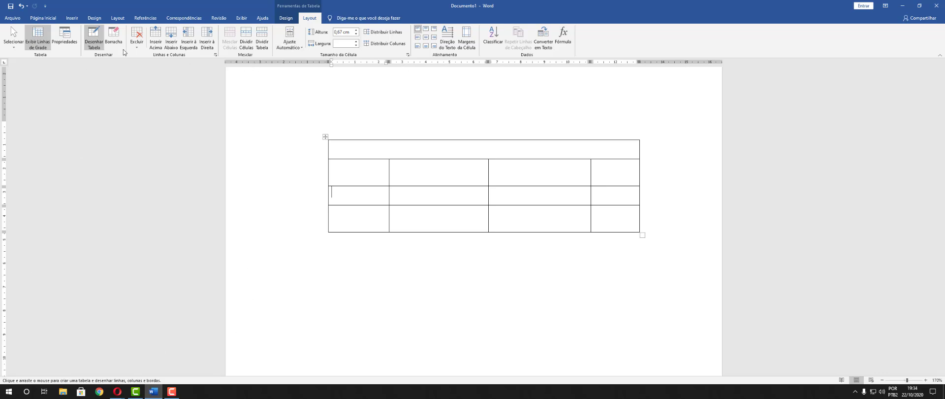
pyautogui.click(35, 33)
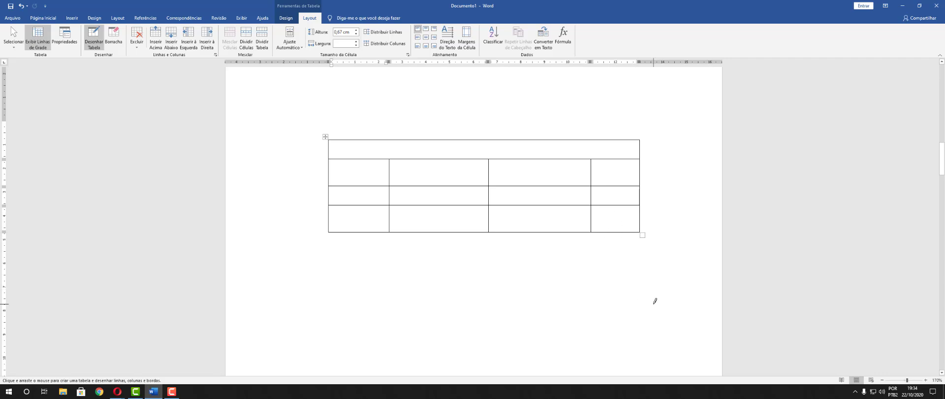
pyautogui.click(72, 17)
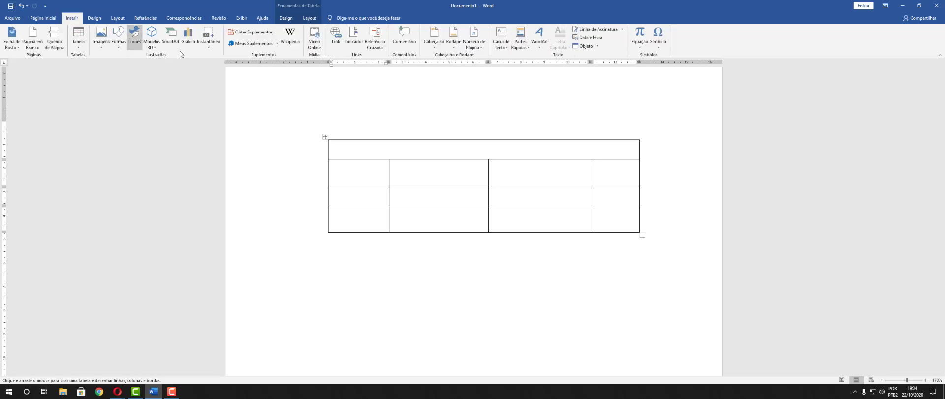
pyautogui.click(77, 49)
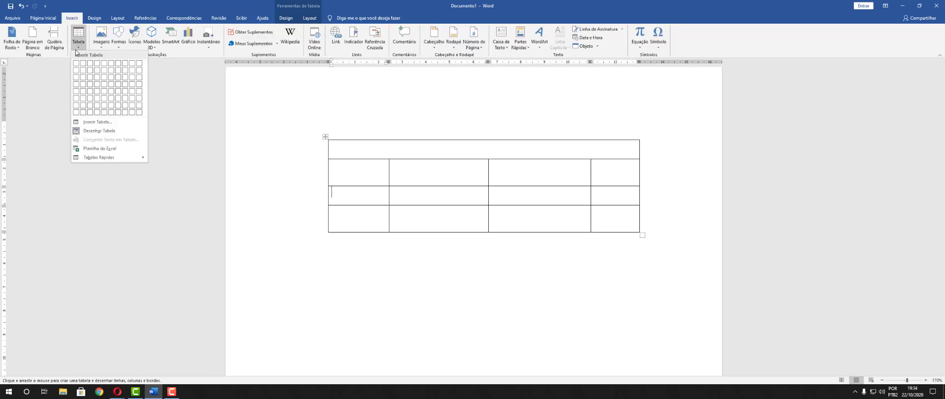
pyautogui.click(96, 130)
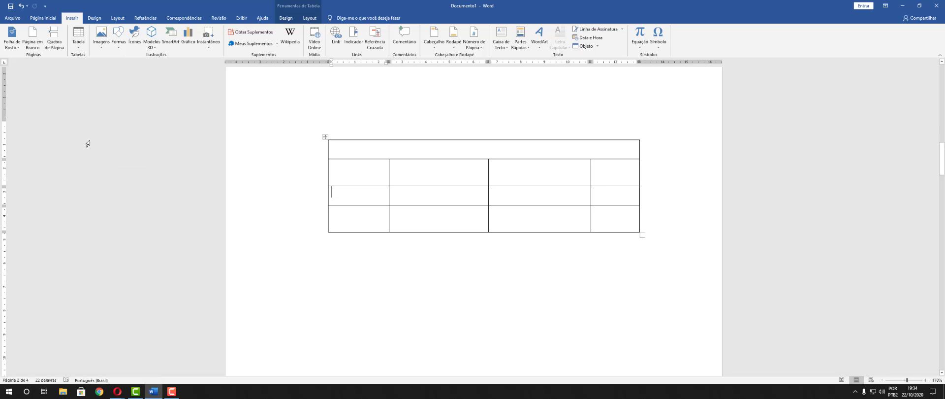
pyautogui.click(84, 33)
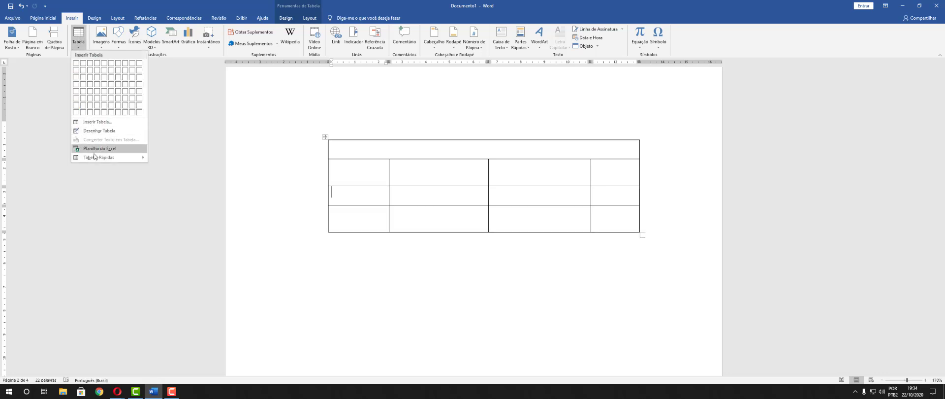
pyautogui.moveTo(101, 159)
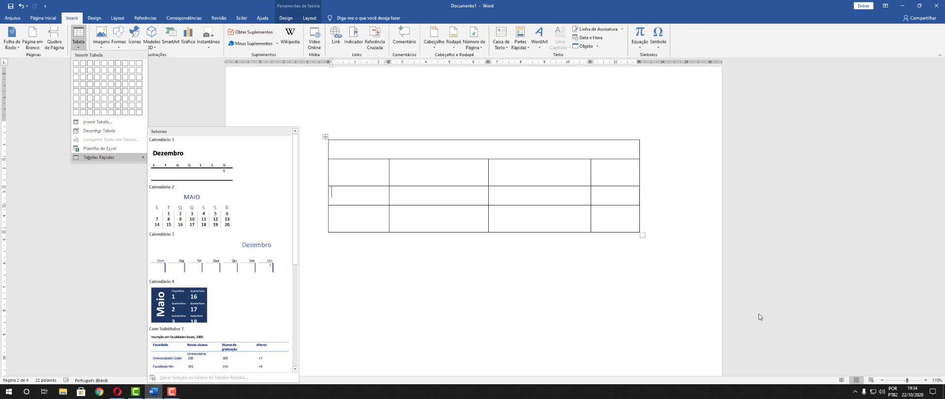
pyautogui.click(633, 301)
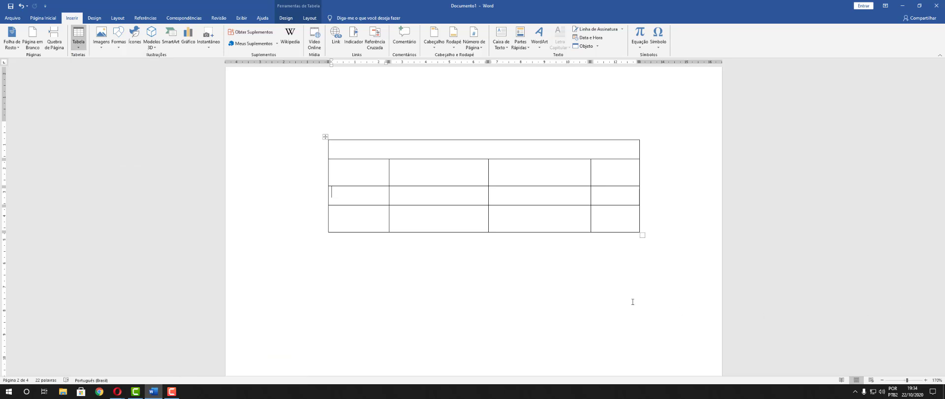
# Step: Select the whole hand-drawn table and delete it from the page
pyautogui.click(324, 136)
pyautogui.click(332, 136)
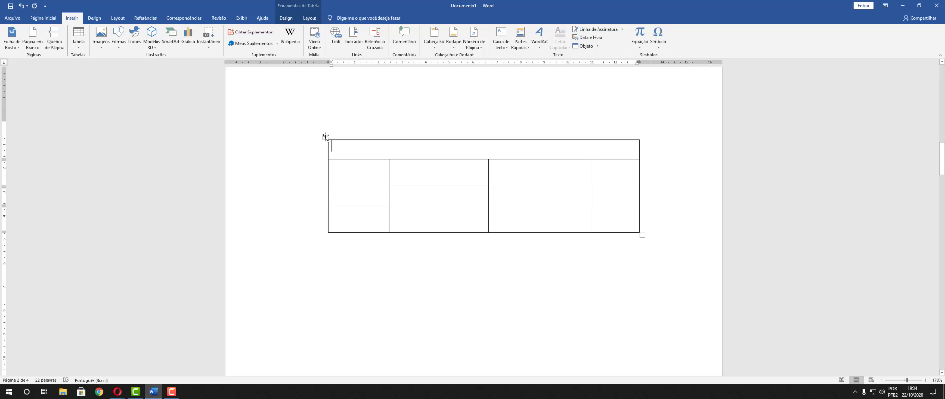
pyautogui.click(325, 136)
pyautogui.click(433, 114)
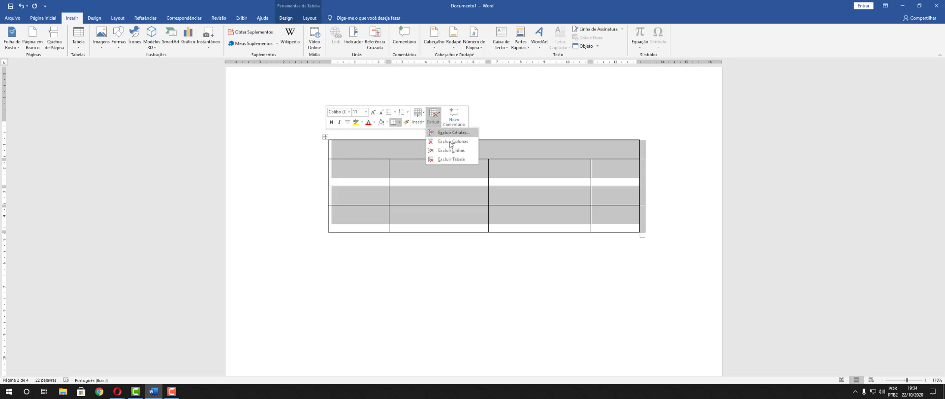
pyautogui.click(452, 159)
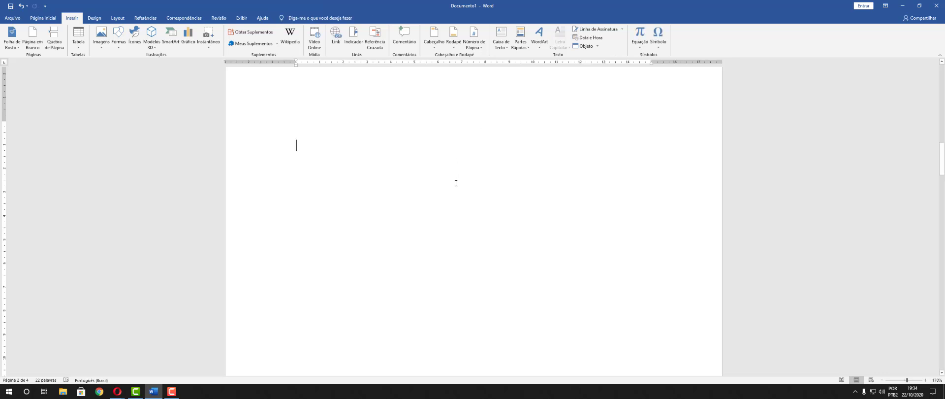
# Step: Insert the Calendário 2 quick table on the empty page
pyautogui.click(79, 39)
pyautogui.moveTo(112, 160)
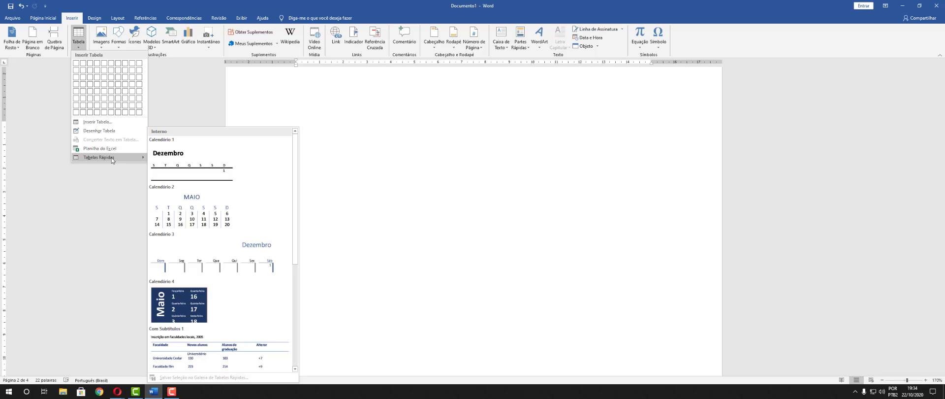
pyautogui.click(196, 199)
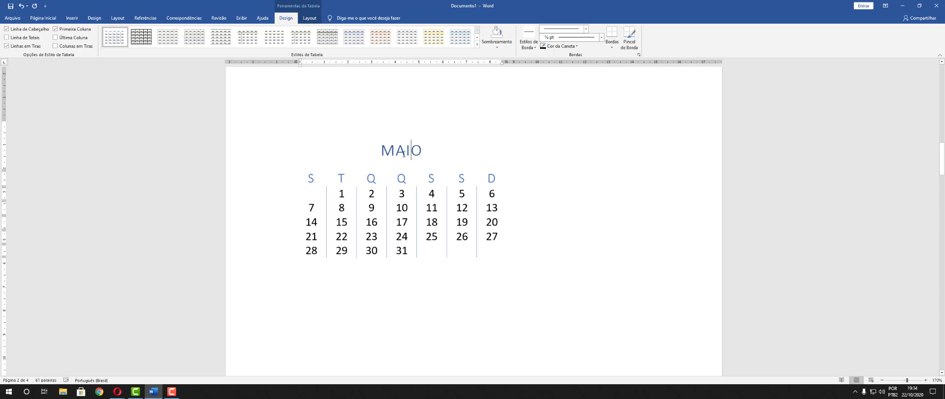
# Step: Replace the calendar's month heading with DEZEMBRO
pyautogui.moveTo(413, 154); pyautogui.dragTo(378, 150)
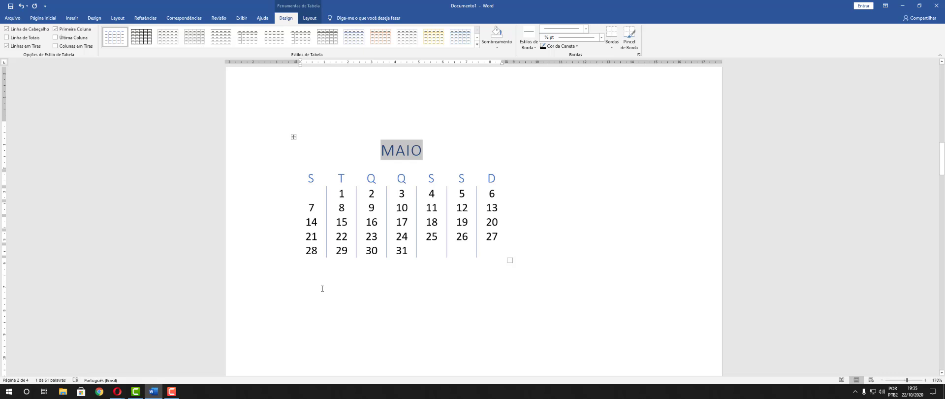
pyautogui.write('DESE')
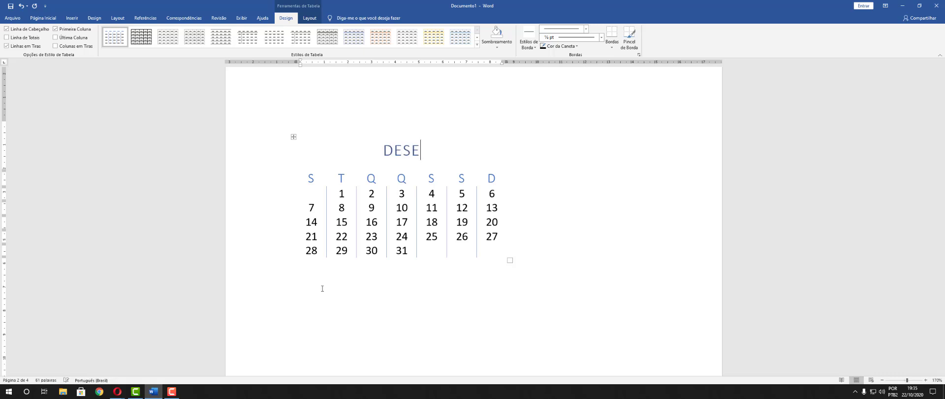
pyautogui.press('BackSpace')
pyautogui.press('BackSpace')
pyautogui.write('ZE')
pyautogui.press('Return')
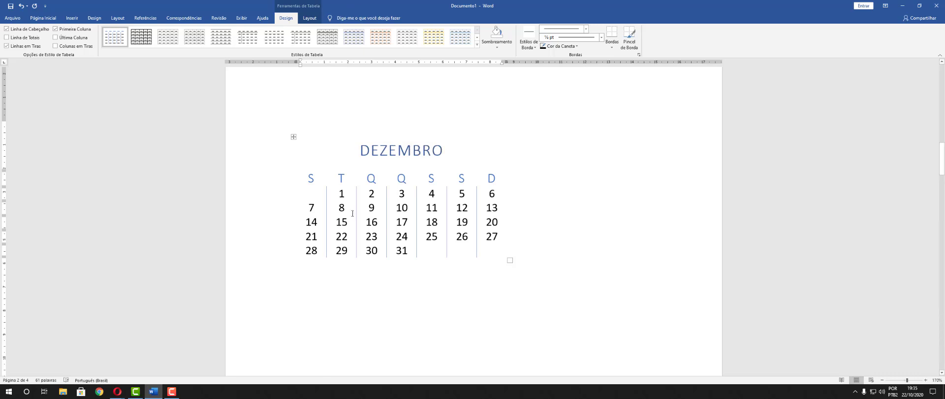
# Step: Enter 1 and 2 in the first two day cells of the calendar's first week
pyautogui.click(314, 189)
pyautogui.write('1')
pyautogui.press('Tab')
pyautogui.write('2')
# Step: Select the whole DEZEMBRO calendar and delete the table
pyautogui.click(294, 136)
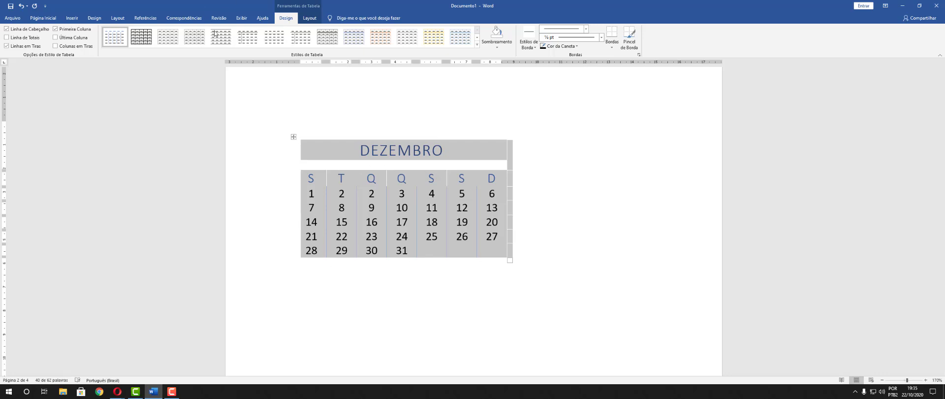
pyautogui.click(357, 296)
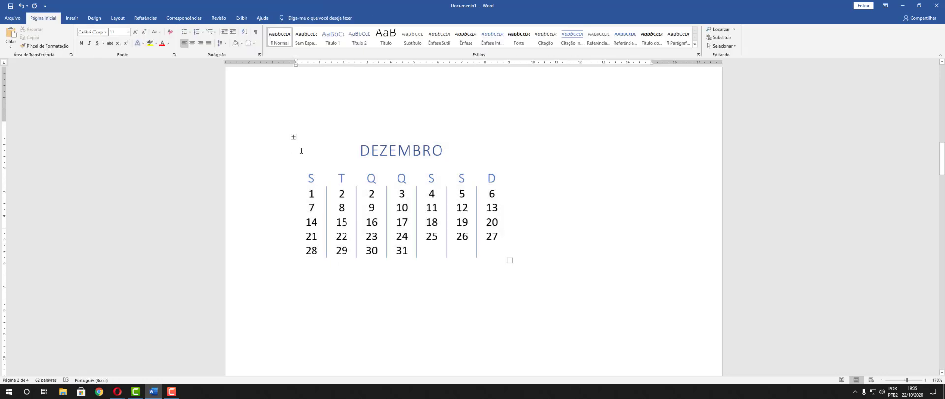
pyautogui.click(293, 137)
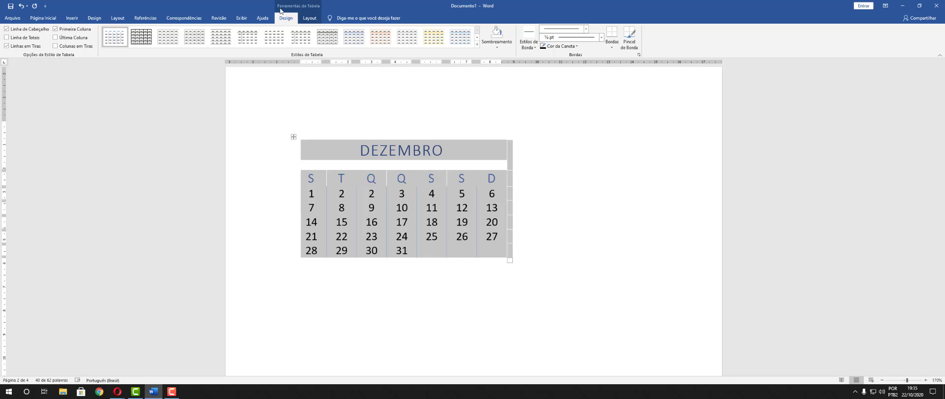
pyautogui.click(303, 19)
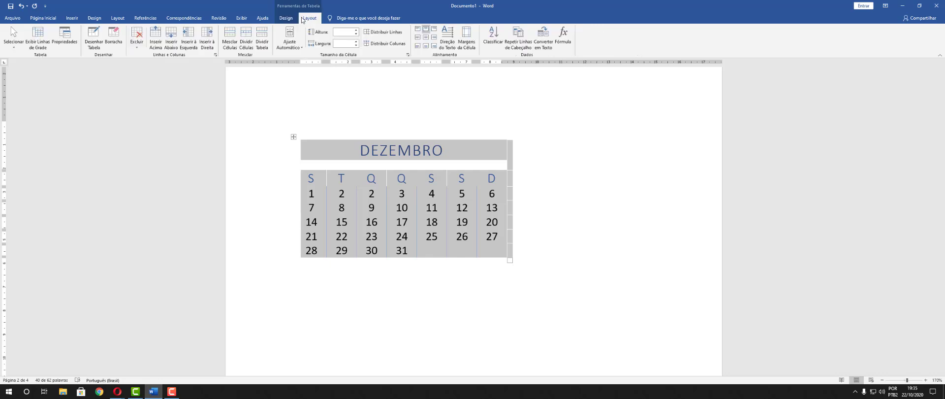
pyautogui.click(136, 42)
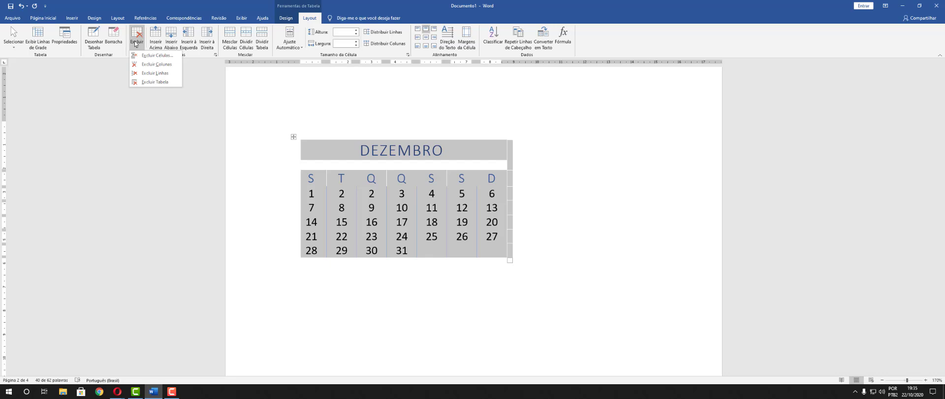
pyautogui.click(155, 81)
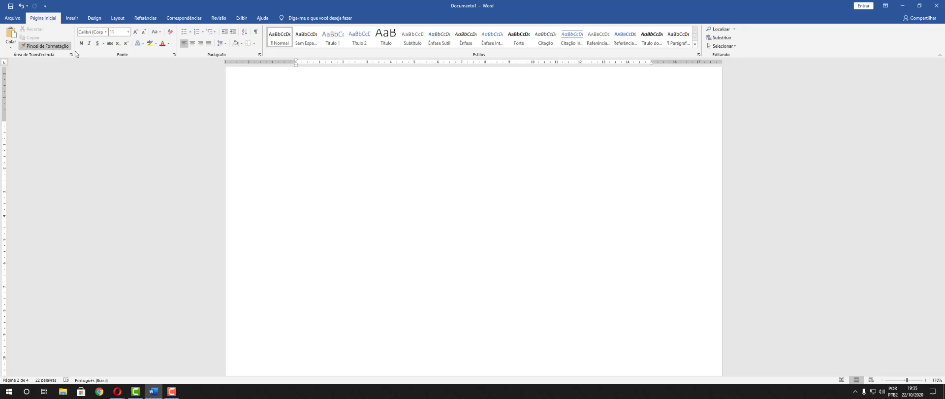
# Step: Insert the Tabela Dupla quick table with the Greek alphabet on the empty page
pyautogui.click(117, 391)
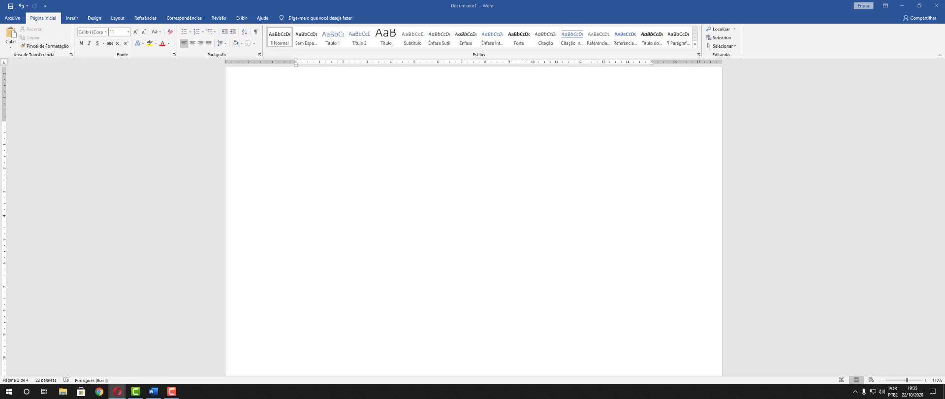
pyautogui.click(81, 22)
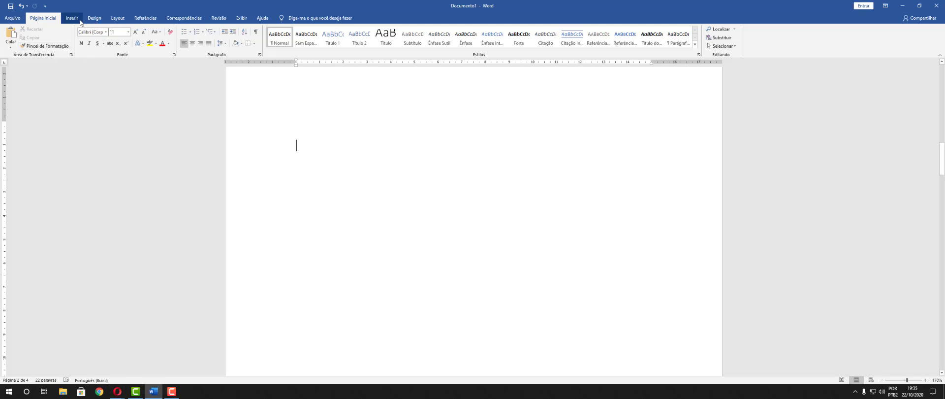
pyautogui.click(72, 18)
pyautogui.click(78, 38)
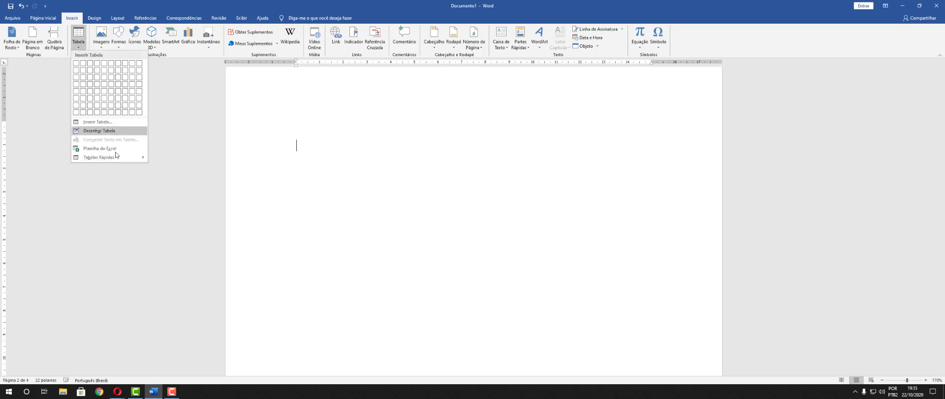
pyautogui.moveTo(124, 158)
pyautogui.scroll(-3, 237, 209)
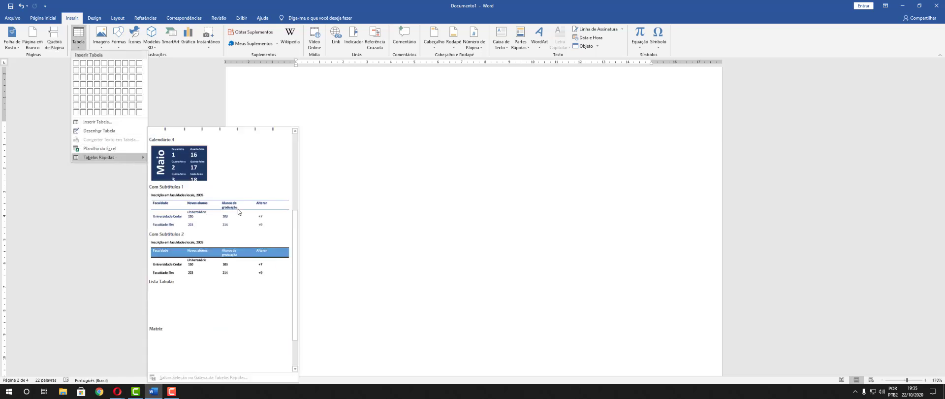
pyautogui.scroll(-2, 238, 212)
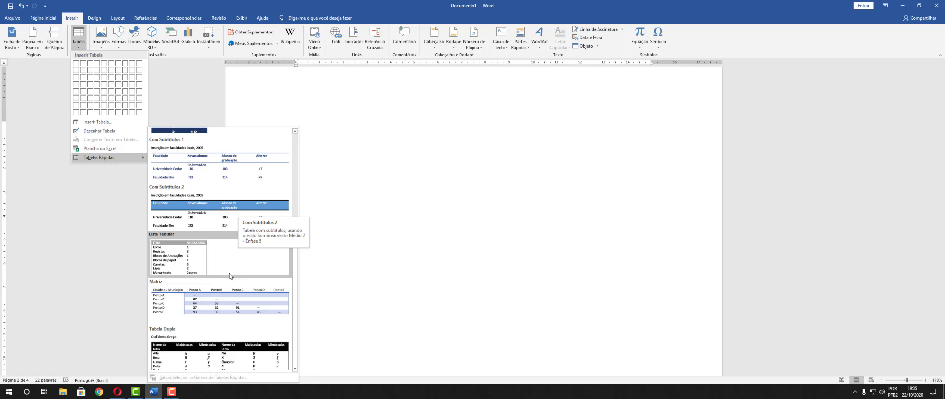
pyautogui.click(196, 358)
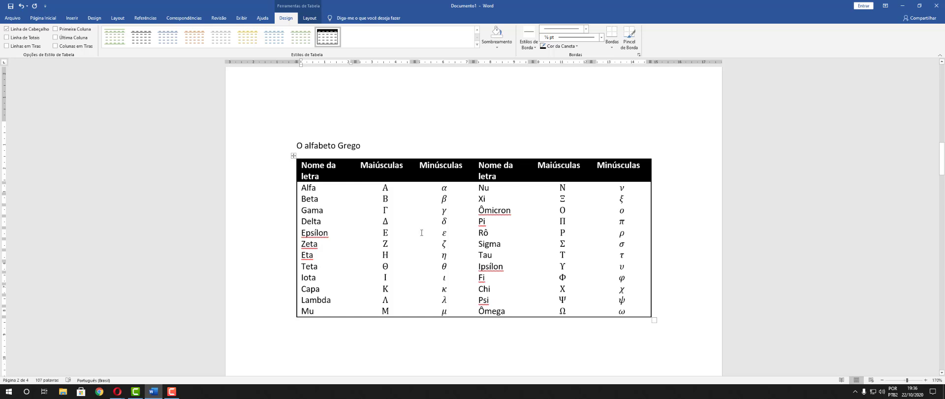
# Step: Clear the letter name Mu from the last row of the Greek alphabet table, and select the capital M beside it
pyautogui.doubleClick(322, 312)
pyautogui.press('BackSpace')
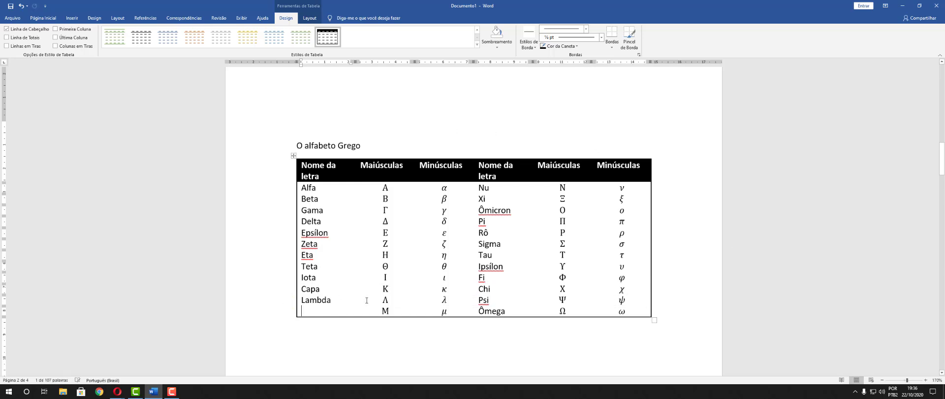
pyautogui.click(396, 311)
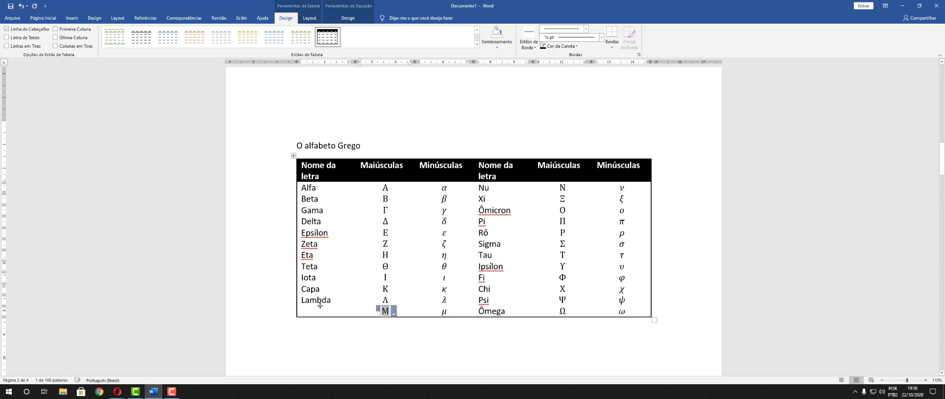
pyautogui.moveTo(451, 306); pyautogui.dragTo(453, 310)
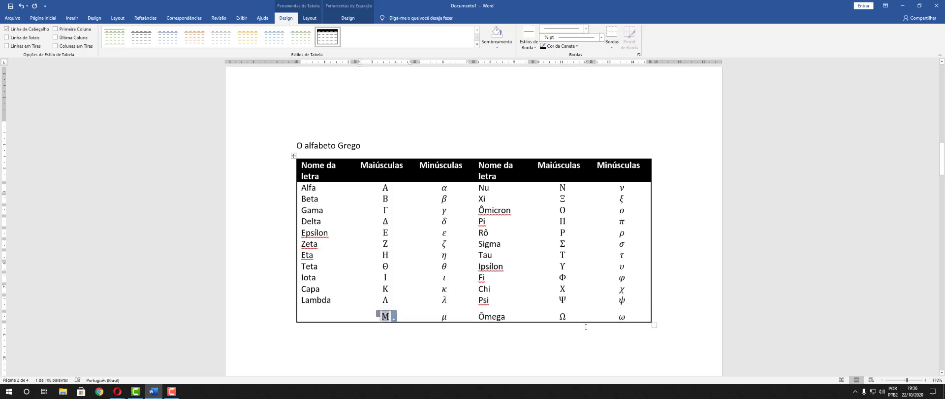
# Step: Delete the entire last row of the Greek alphabet table, using the delete cells option Excluir linha inteira
pyautogui.click(325, 312)
pyautogui.rightClick(324, 312)
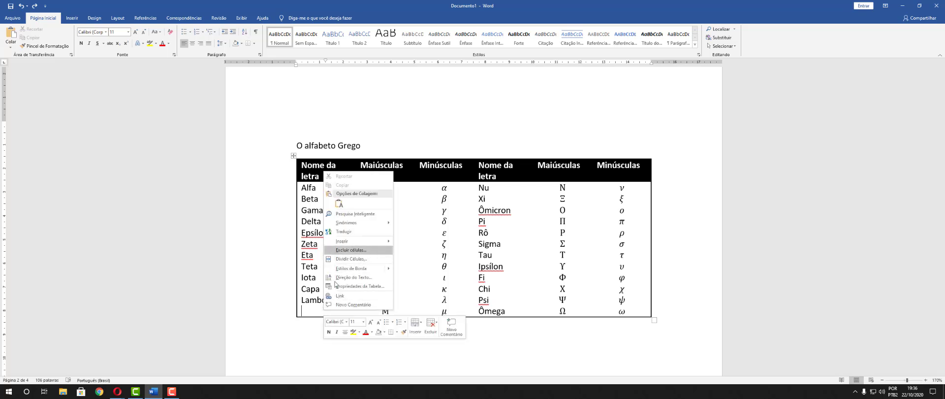
pyautogui.click(286, 339)
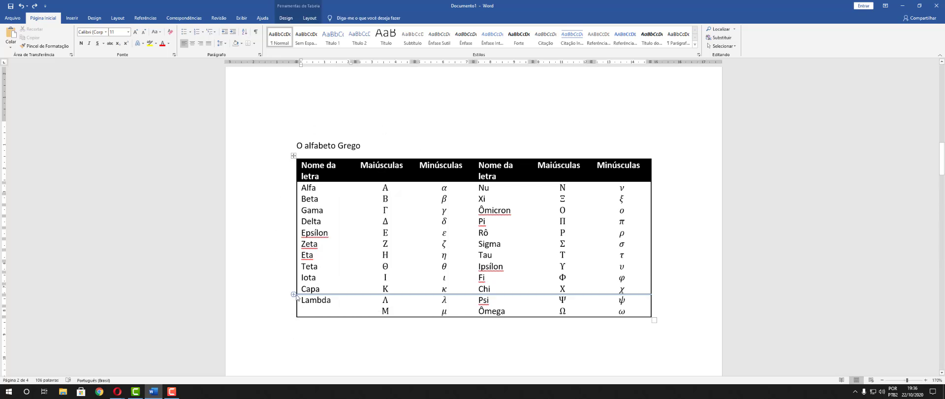
pyautogui.rightClick(304, 312)
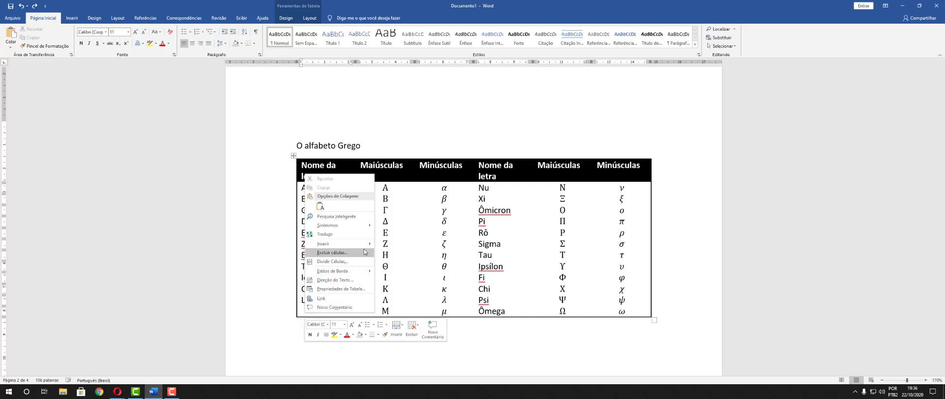
pyautogui.moveTo(364, 248)
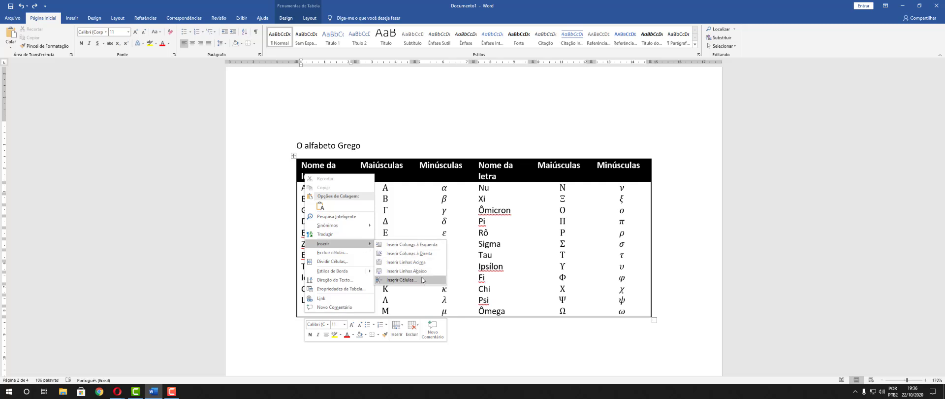
pyautogui.click(346, 251)
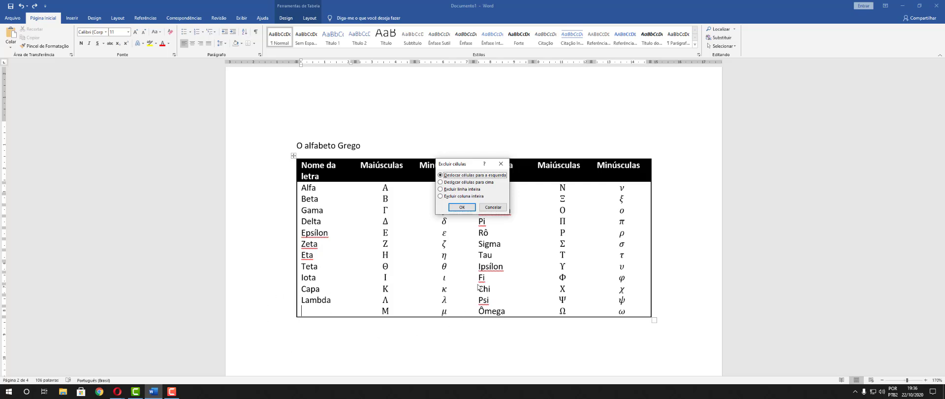
pyautogui.click(457, 190)
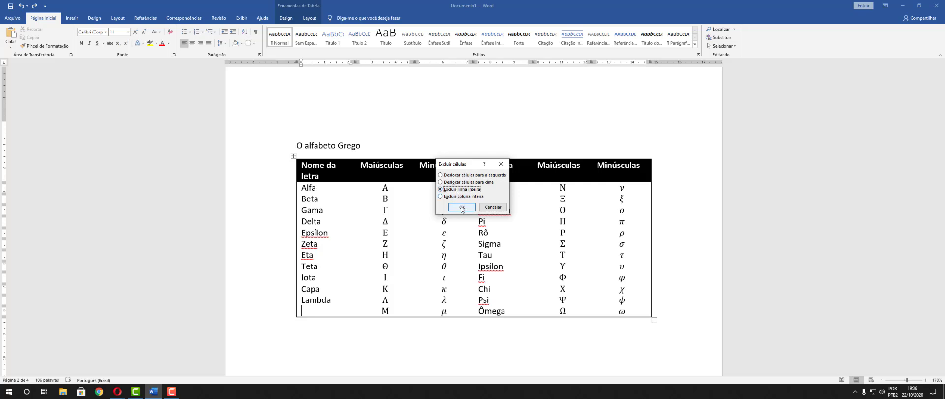
pyautogui.click(461, 207)
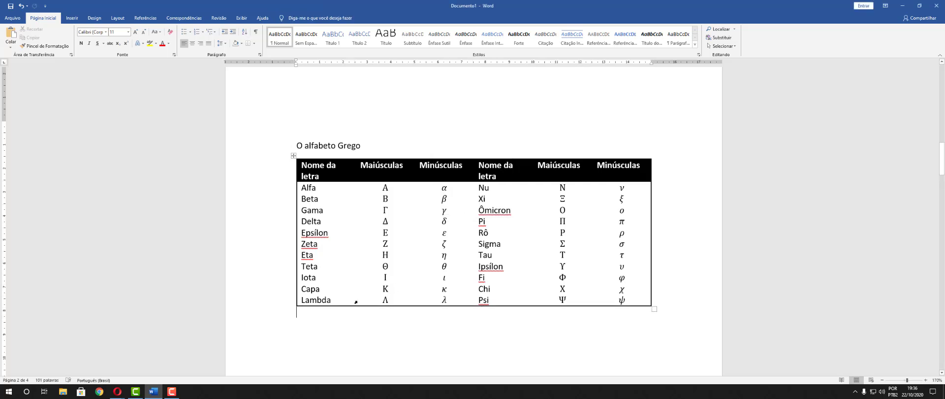
# Step: Delete the Lambda row from the Greek alphabet table
pyautogui.click(321, 300)
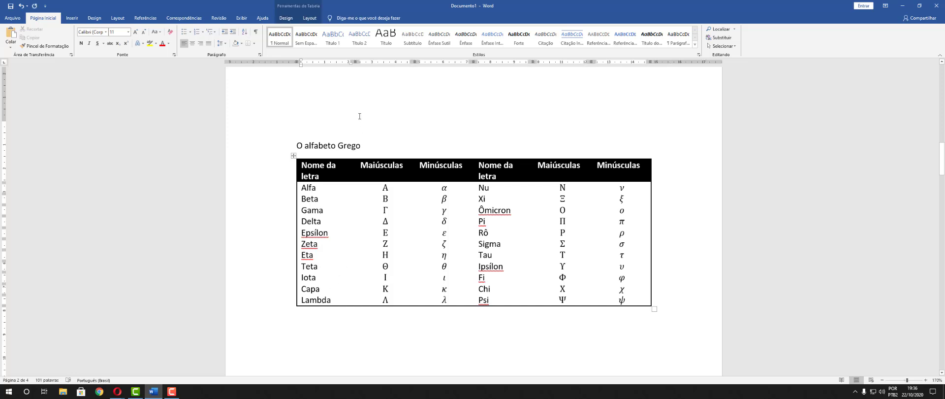
pyautogui.click(281, 18)
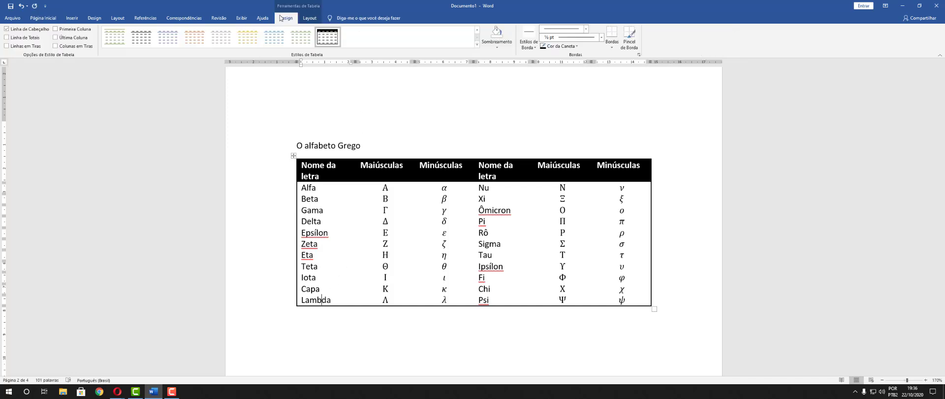
pyautogui.click(310, 19)
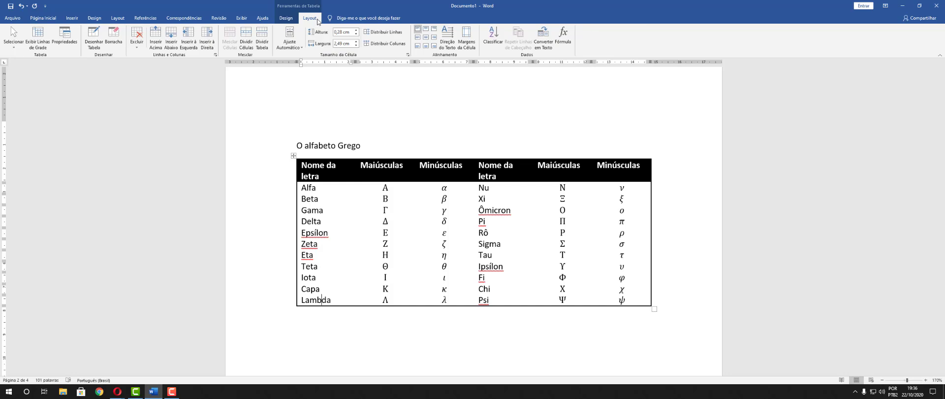
pyautogui.click(138, 47)
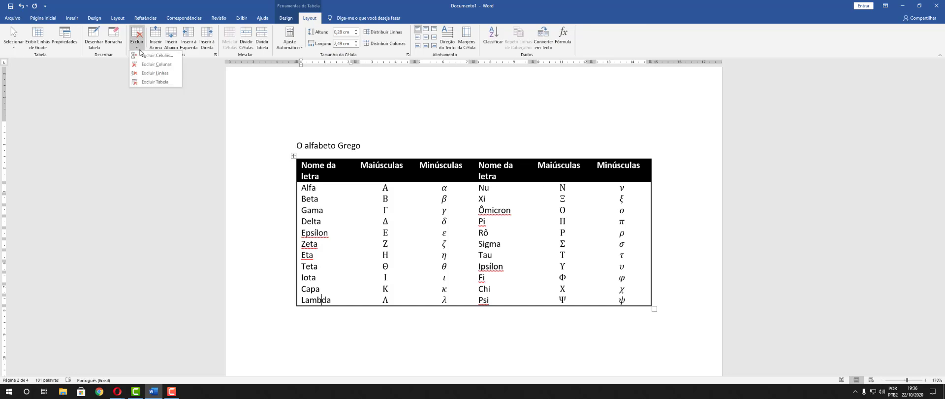
pyautogui.click(154, 74)
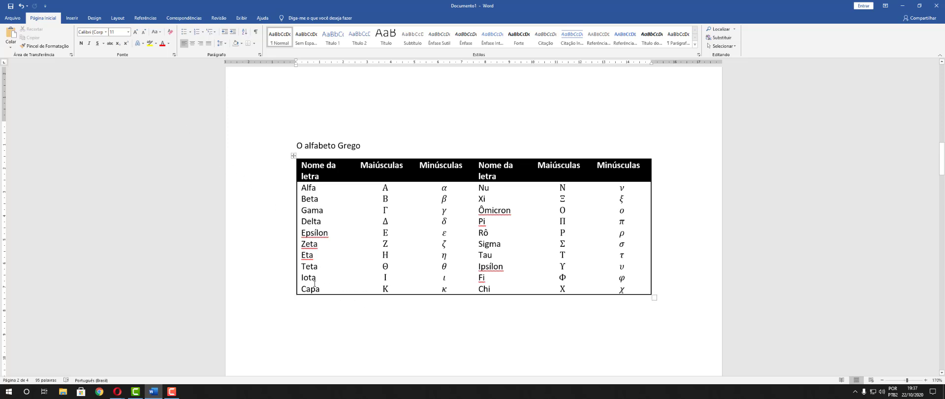
pyautogui.click(326, 199)
pyautogui.click(282, 17)
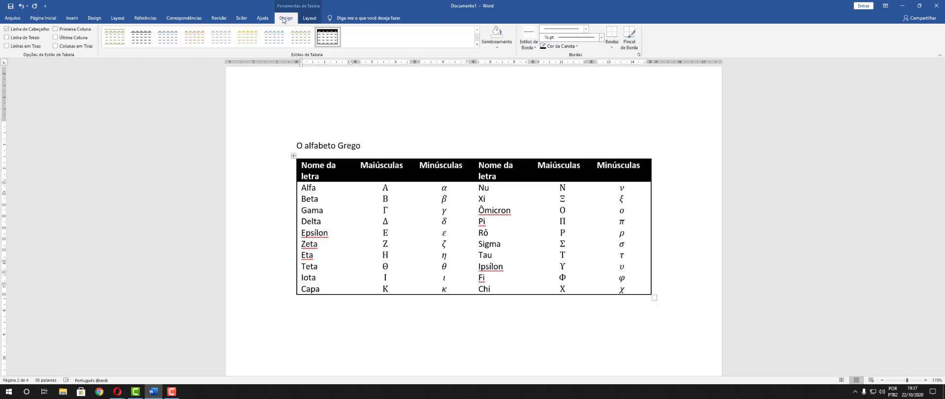
pyautogui.click(309, 17)
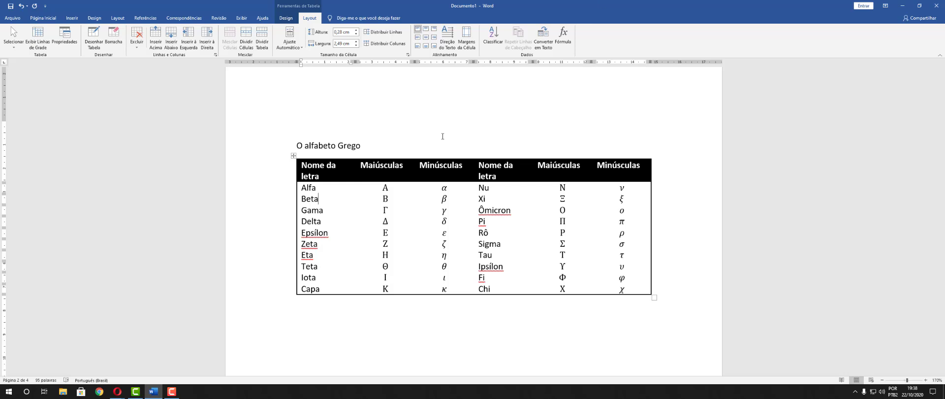
pyautogui.click(71, 18)
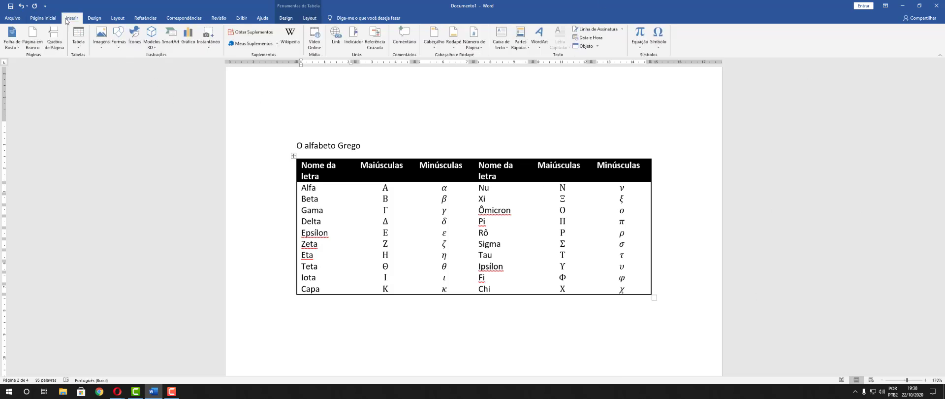
pyautogui.click(79, 46)
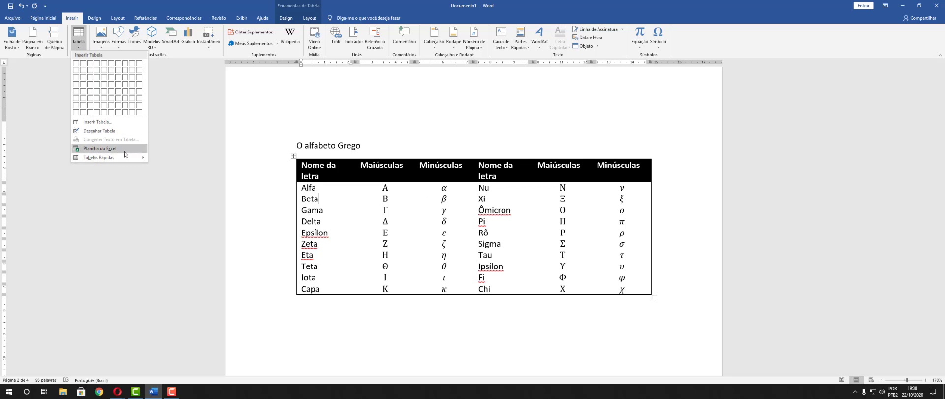
# Step: Clear and delete the whole Greek alphabet table, and remove its title O alfabeto Grego
pyautogui.click(295, 154)
pyautogui.click(292, 156)
pyautogui.press('Delete')
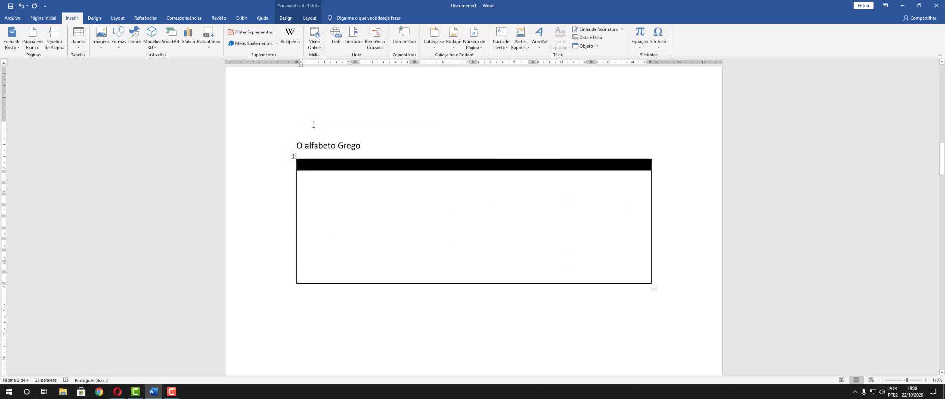
pyautogui.click(292, 156)
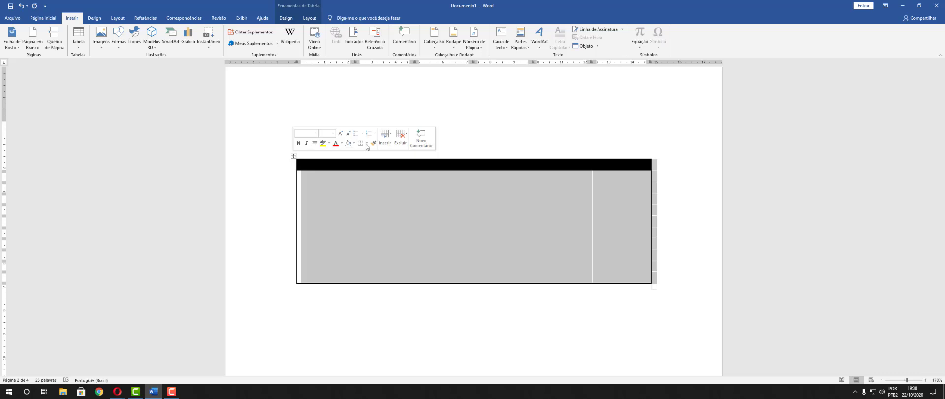
pyautogui.click(400, 137)
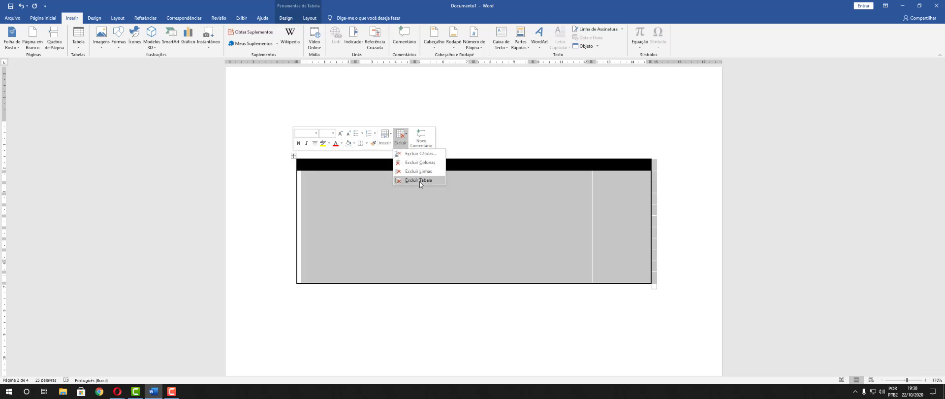
pyautogui.click(419, 180)
pyautogui.moveTo(237, 149); pyautogui.dragTo(237, 138)
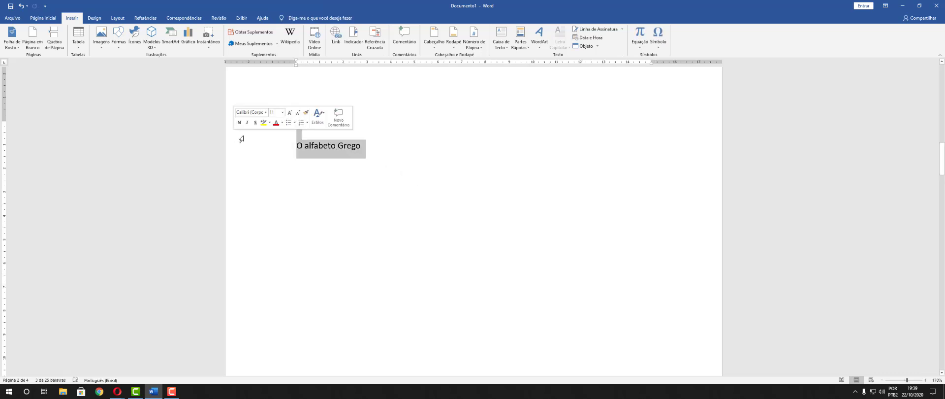
pyautogui.press('Delete')
# Step: Insert an Excel spreadsheet on the empty page below the cover page
pyautogui.scroll(-5, 344, 235)
pyautogui.scroll(-5, 344, 235)
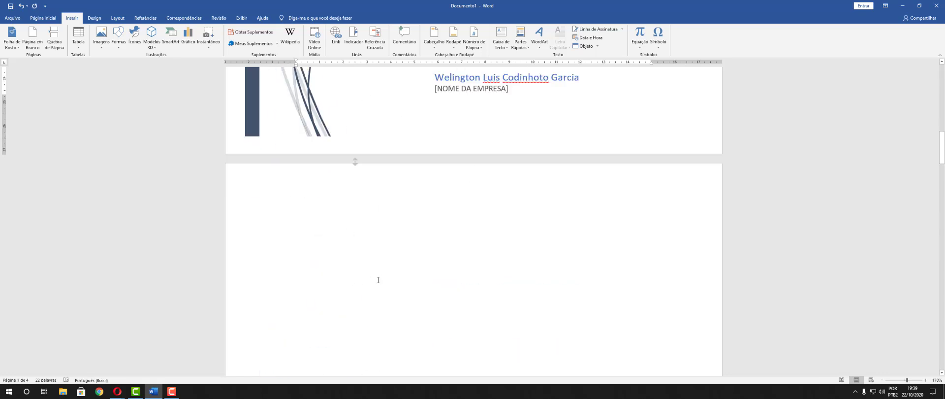
pyautogui.click(374, 235)
pyautogui.click(80, 43)
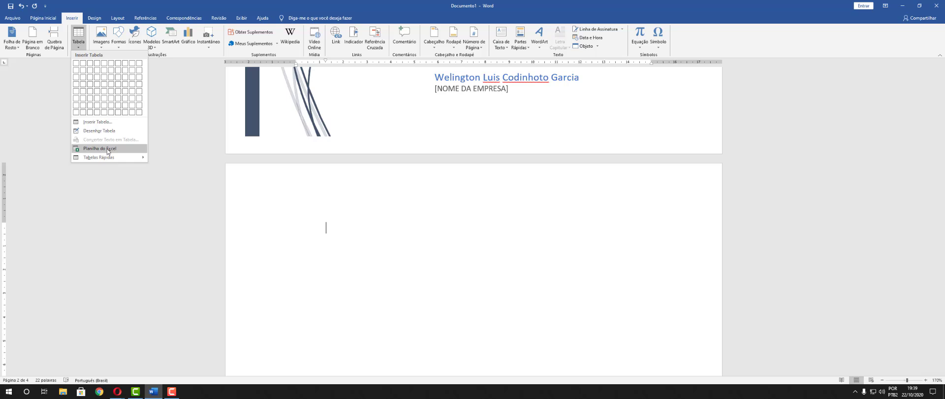
pyautogui.click(107, 149)
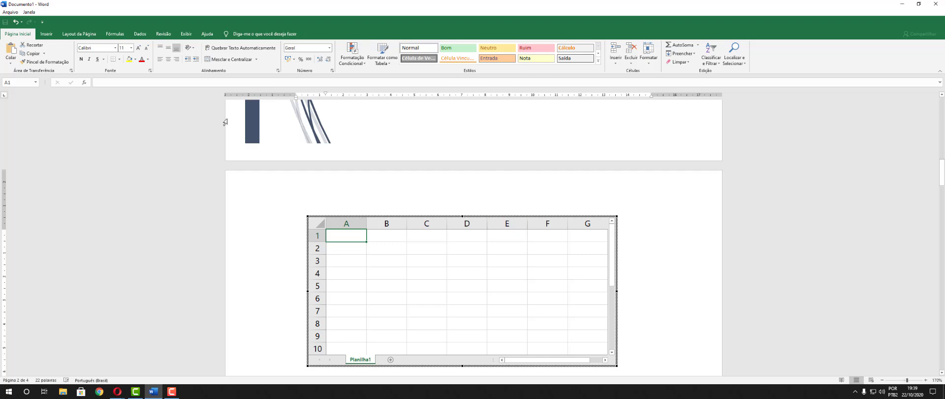
# Step: Examine the embedded spreadsheet on the second page and the cover page before it
pyautogui.hotkey('alt', 'Tab')
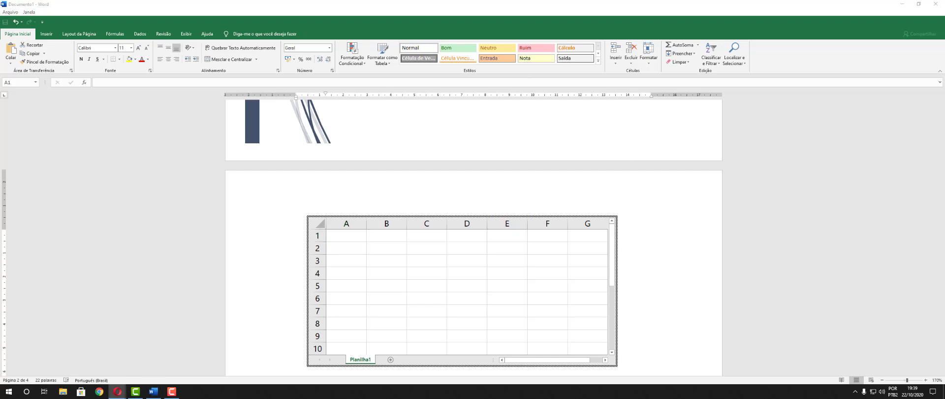
pyautogui.scroll(-2, 423, 288)
pyautogui.scroll(2, 454, 285)
pyautogui.click(109, 82)
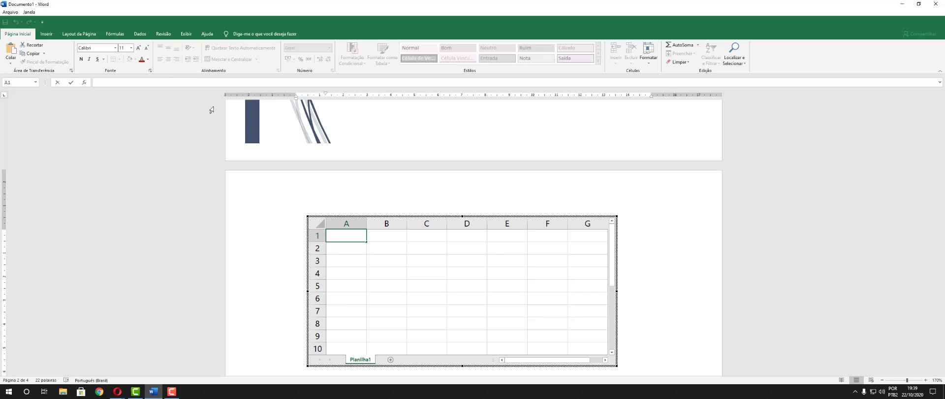
pyautogui.scroll(3, 491, 203)
pyautogui.scroll(3, 493, 202)
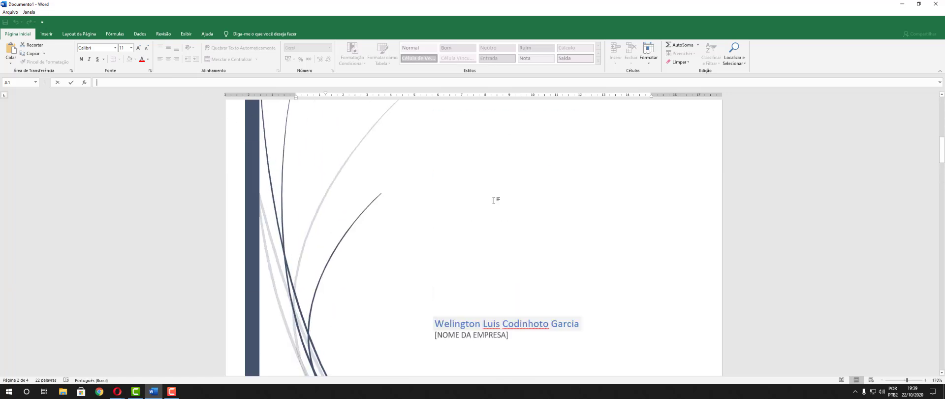
pyautogui.scroll(-9, 494, 202)
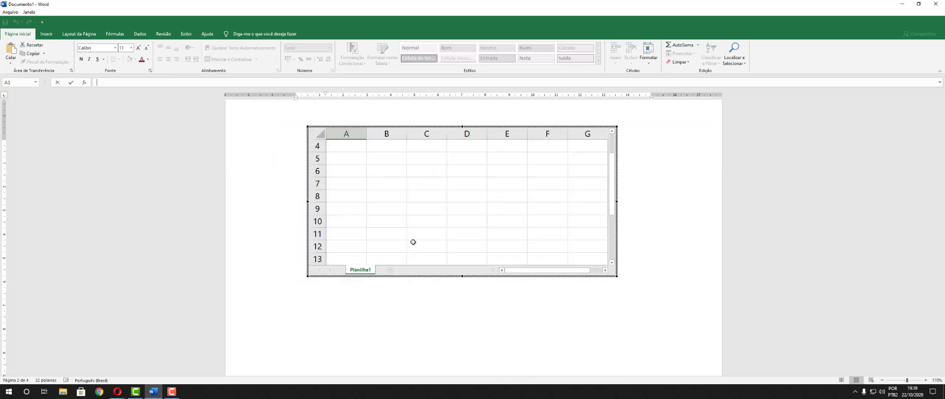
pyautogui.scroll(1, 545, 254)
pyautogui.click(659, 188)
pyautogui.scroll(6, 659, 182)
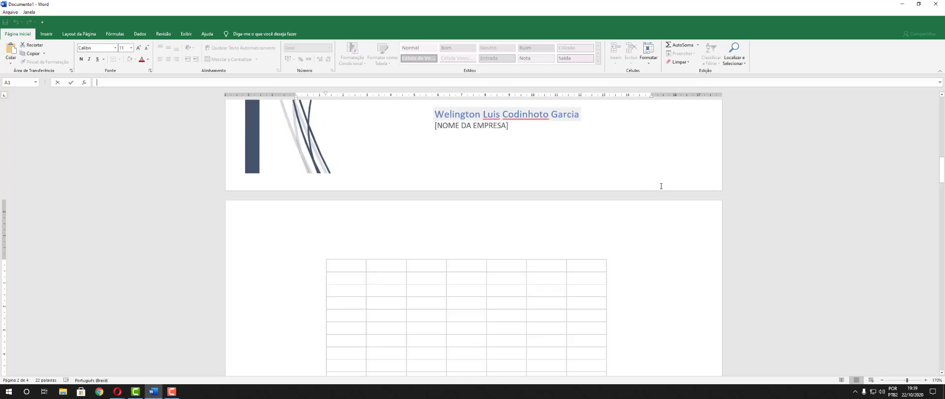
pyautogui.scroll(-4, 585, 163)
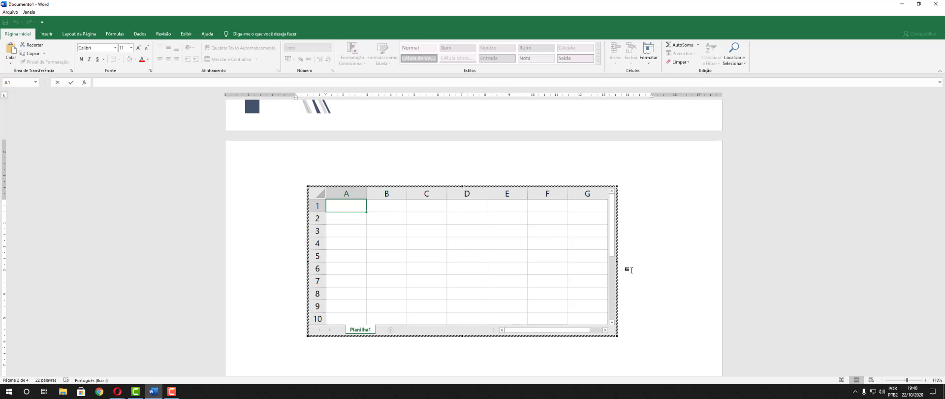
# Step: Enter the headings Nome in cell A1 and calculo in cell B1 of the embedded spreadsheet
pyautogui.doubleClick(332, 209)
pyautogui.write('Nome')
pyautogui.press('Tab')
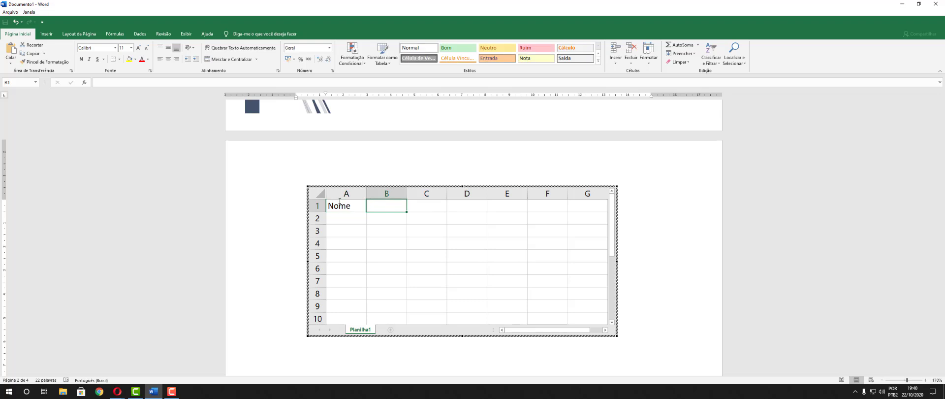
pyautogui.write('data')
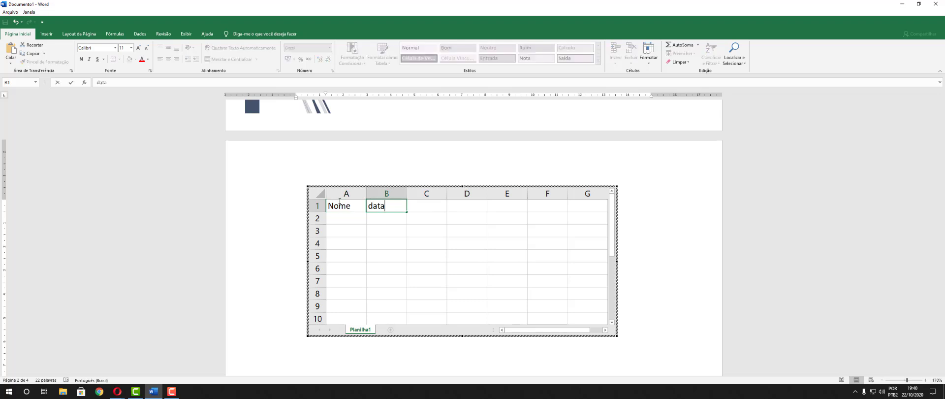
pyautogui.press('BackSpace')
pyautogui.press('BackSpace')
pyautogui.press('BackSpace')
pyautogui.press('BackSpace')
pyautogui.write('cauld')
pyautogui.press('BackSpace')
pyautogui.press('BackSpace')
pyautogui.press('BackSpace')
pyautogui.write('lculo')
pyautogui.press('Return')
# Step: Fill the row below the headings with Teste in cell A2 and 12 in cell B2
pyautogui.write('Teste')
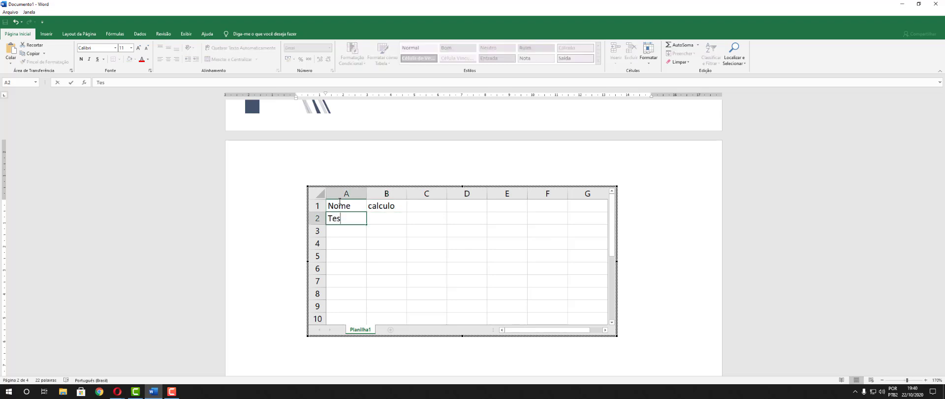
pyautogui.press('Tab')
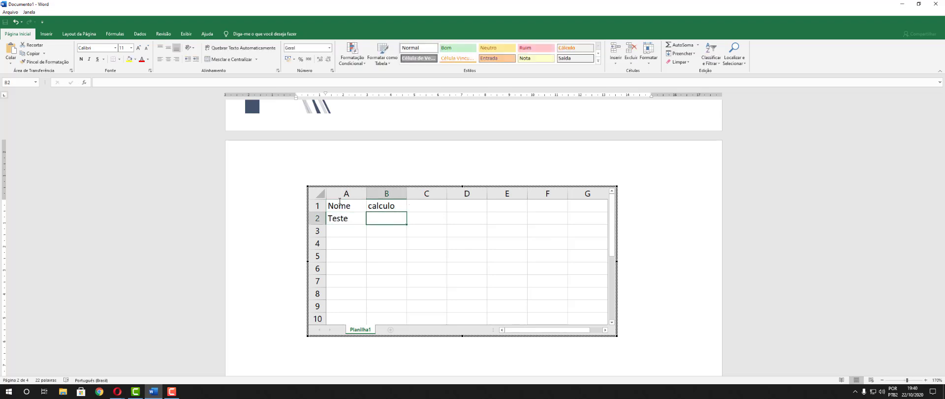
pyautogui.write('=')
pyautogui.press('BackSpace')
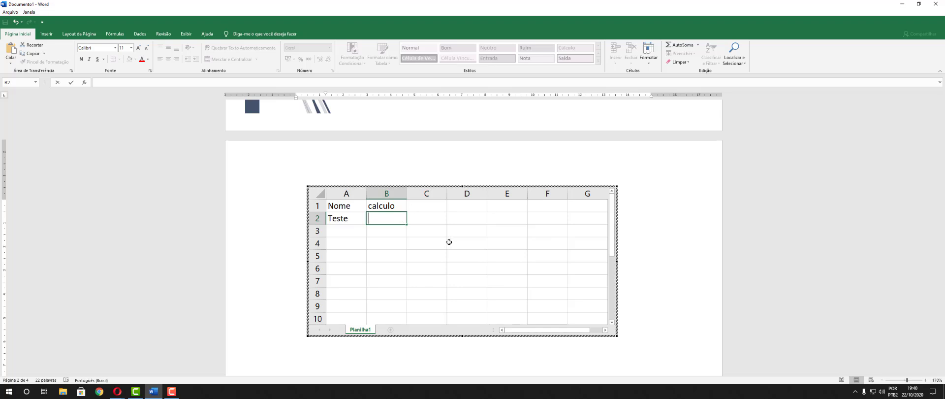
pyautogui.write('12')
# Step: Enter teste in cell A3 and 12 in cell B3, and select cell B4
pyautogui.click(347, 229)
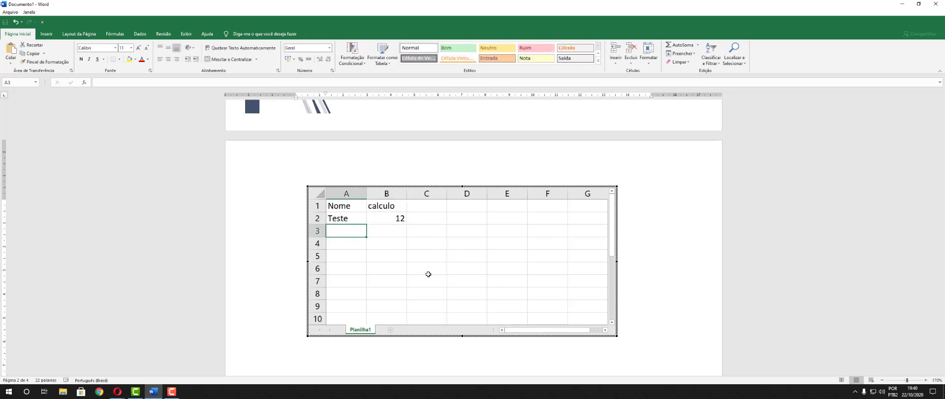
pyautogui.write('teste')
pyautogui.press('Tab')
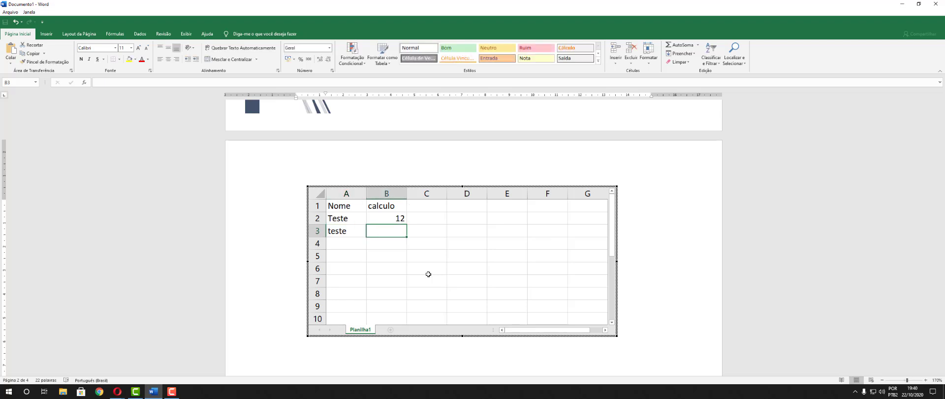
pyautogui.write('12')
pyautogui.press('Tab')
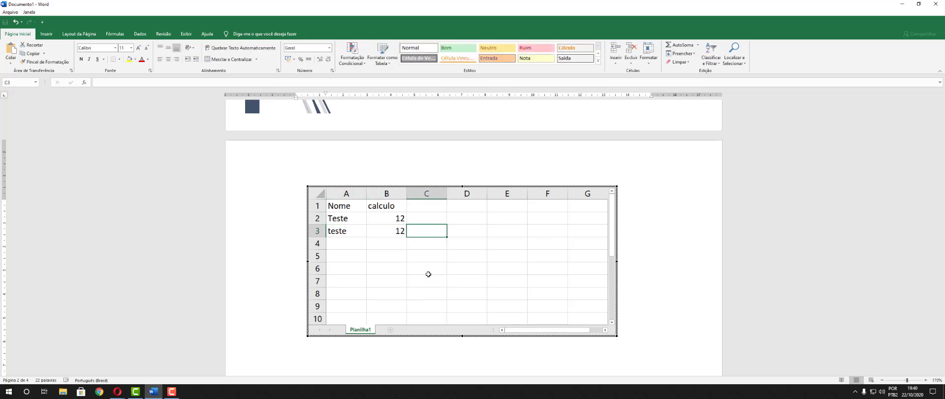
pyautogui.press('Down')
pyautogui.press('Left')
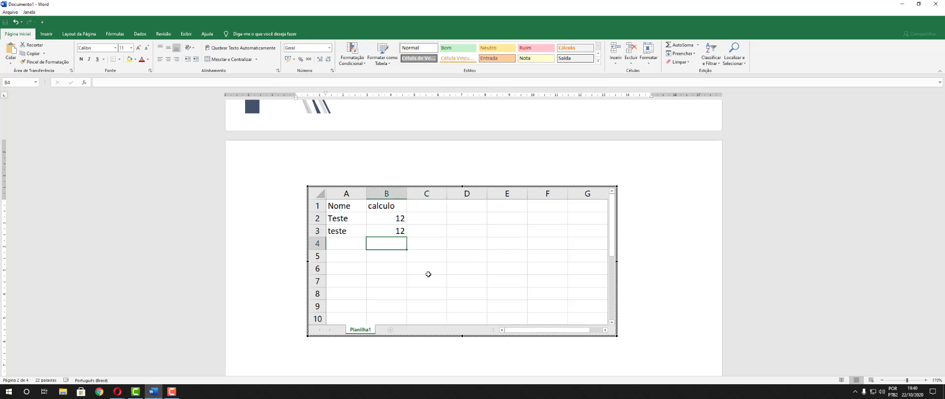
# Step: Enter the formula =b2+b3 in cell B4 of the embedded worksheet and select that cell again
pyautogui.write('=')
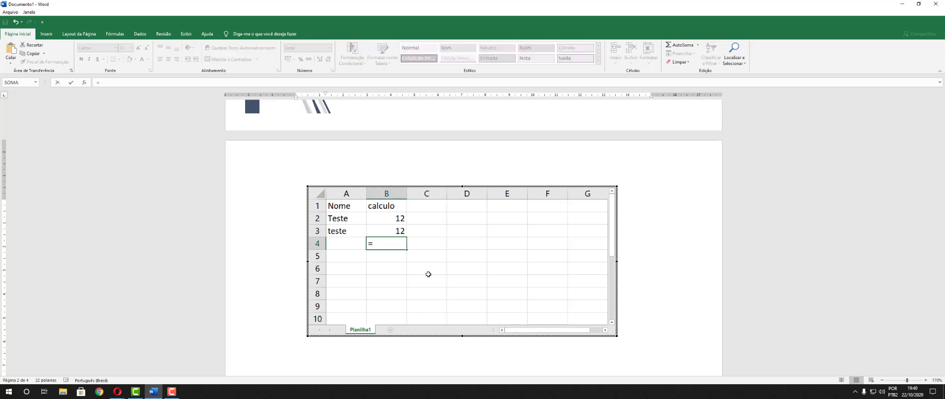
pyautogui.write('b')
pyautogui.write('2')
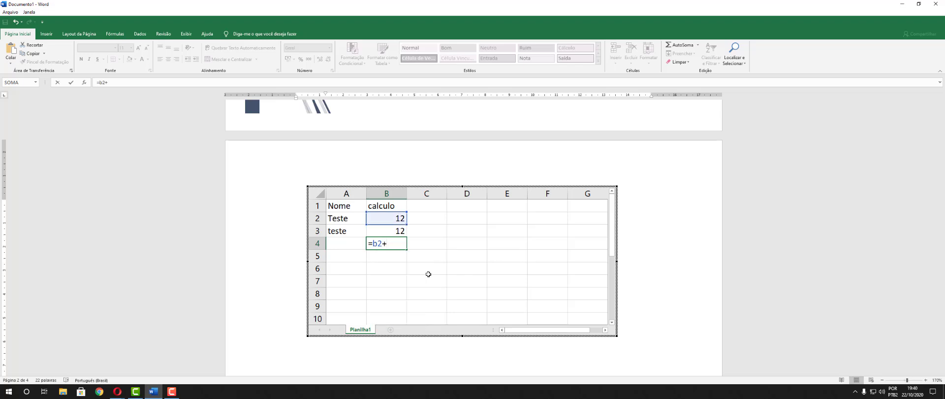
pyautogui.write('+b3')
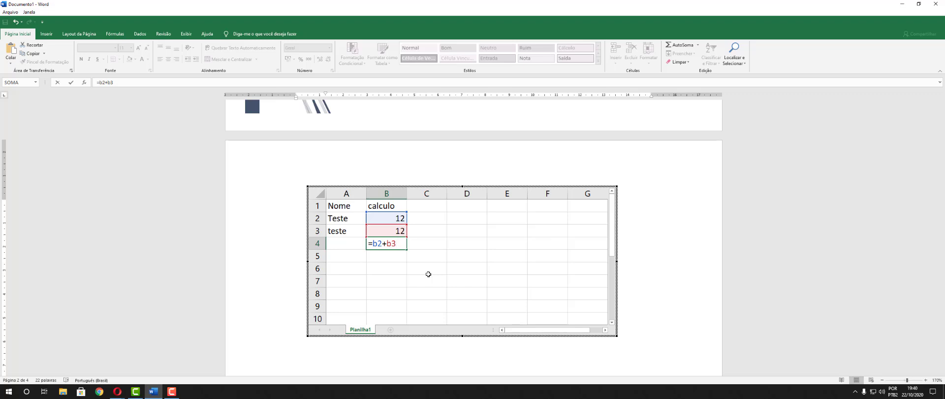
pyautogui.press('Return')
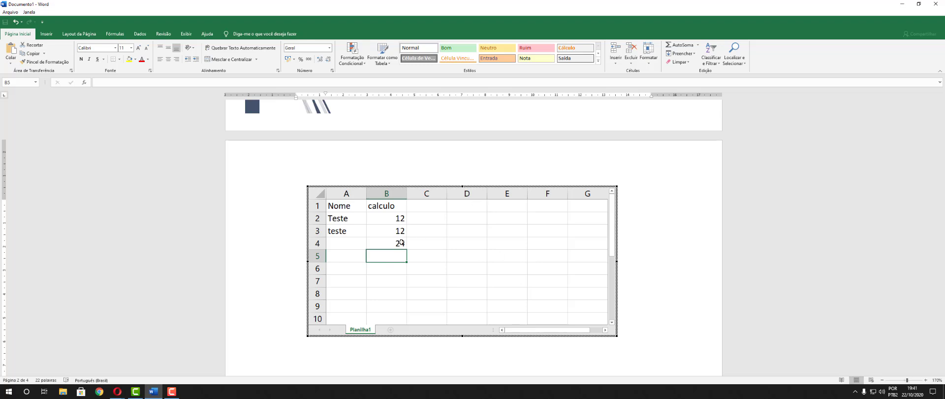
pyautogui.click(400, 242)
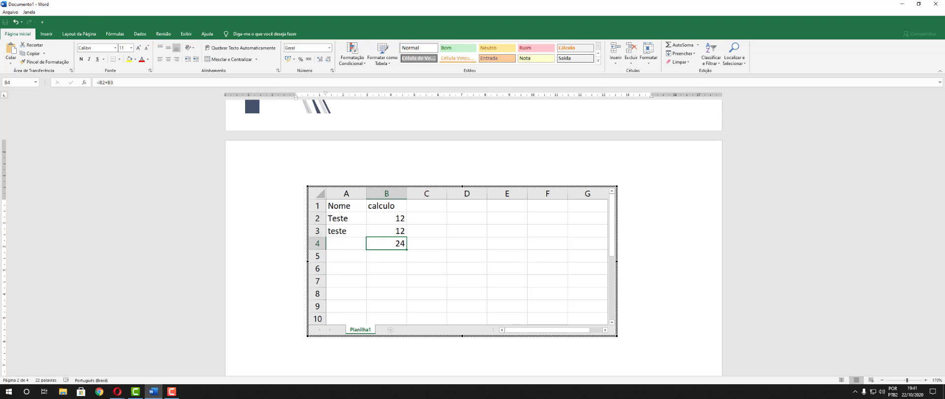
pyautogui.click(49, 35)
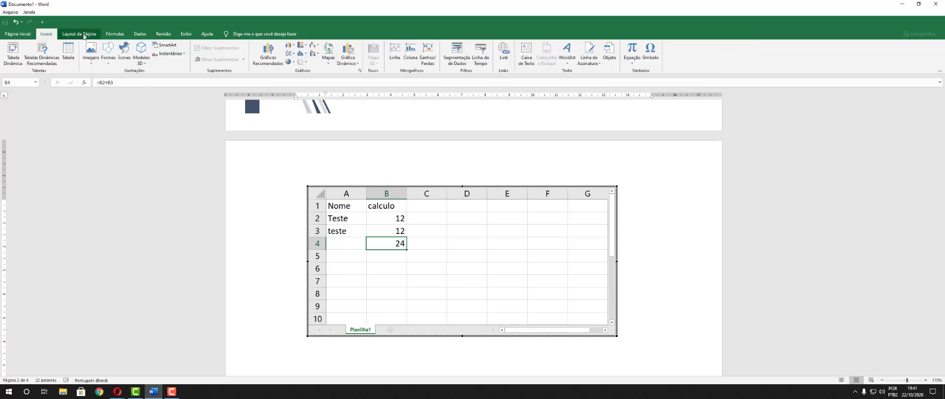
pyautogui.click(79, 35)
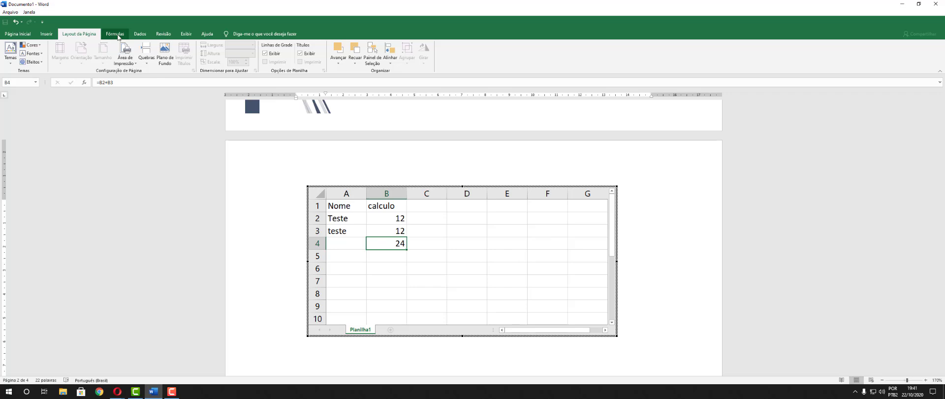
pyautogui.click(117, 34)
pyautogui.click(141, 36)
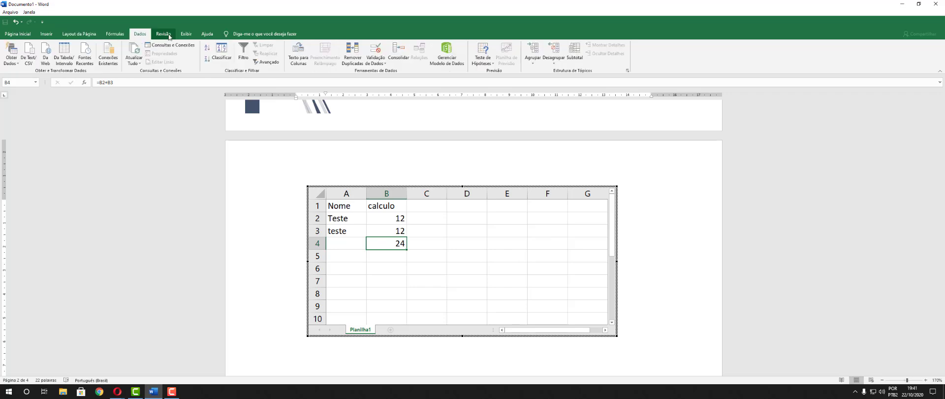
pyautogui.click(164, 34)
pyautogui.click(190, 35)
pyautogui.click(17, 34)
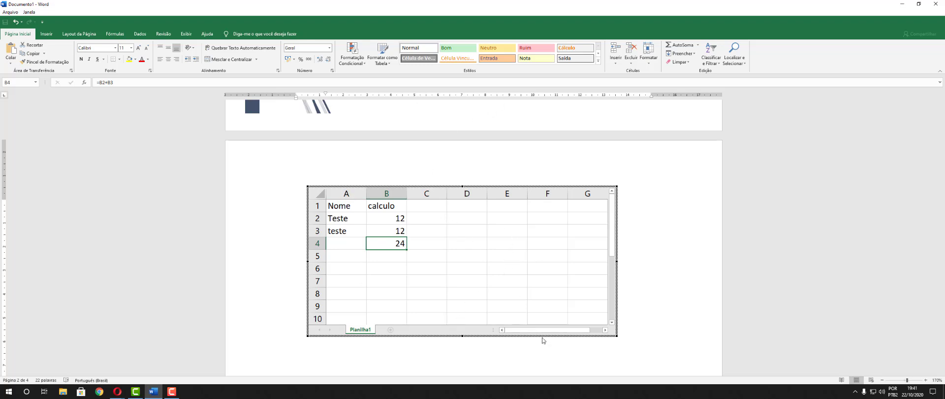
# Step: Apply all borders to the cell range A1:B3 and to the sum cell B4
pyautogui.moveTo(344, 205); pyautogui.dragTo(388, 227)
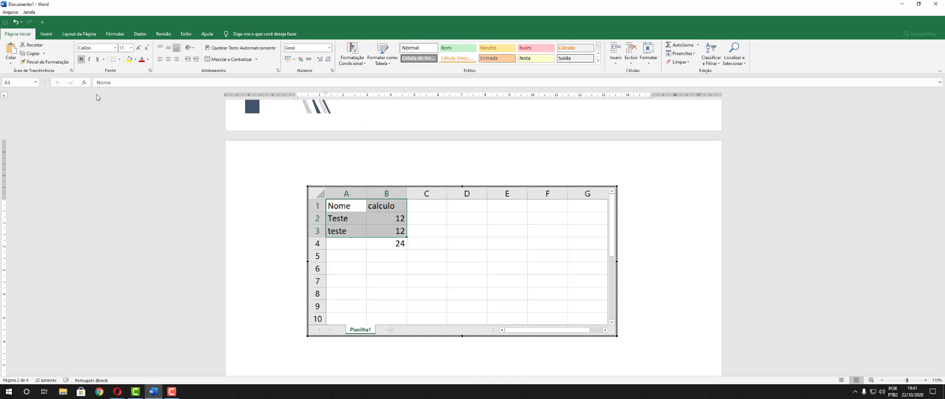
pyautogui.click(48, 35)
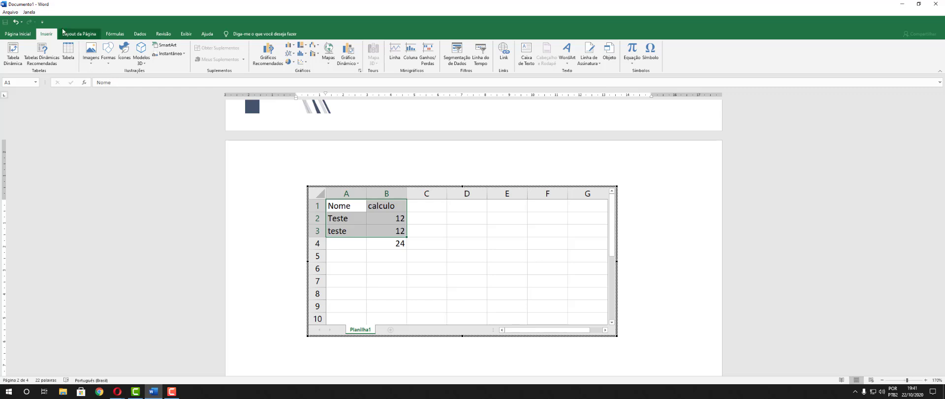
pyautogui.click(17, 33)
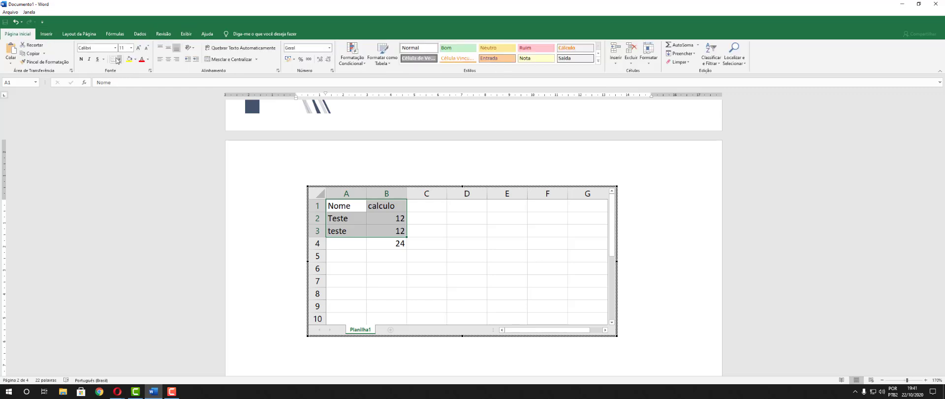
pyautogui.click(118, 59)
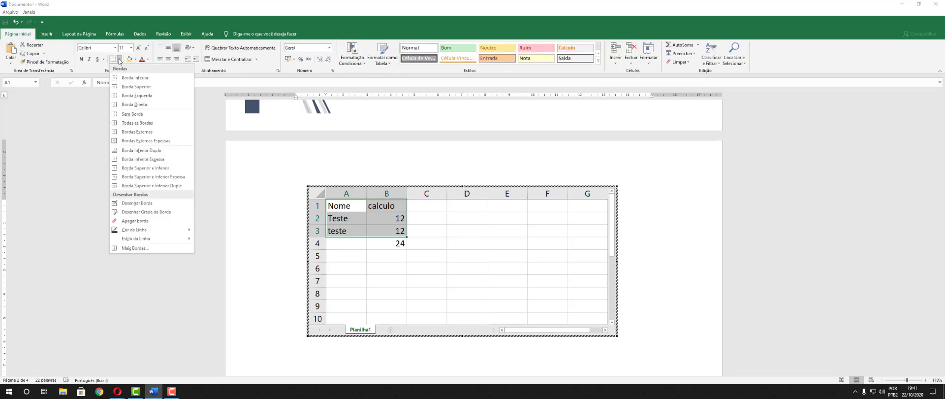
pyautogui.click(120, 124)
pyautogui.click(441, 259)
pyautogui.click(393, 245)
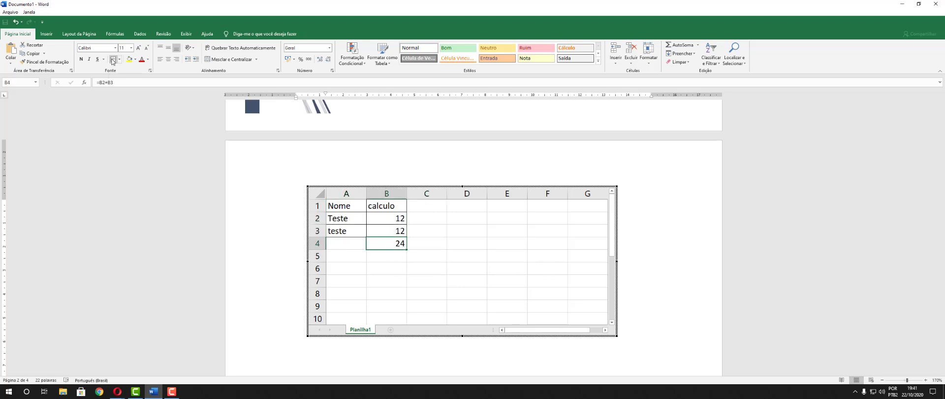
pyautogui.click(113, 59)
pyautogui.click(485, 258)
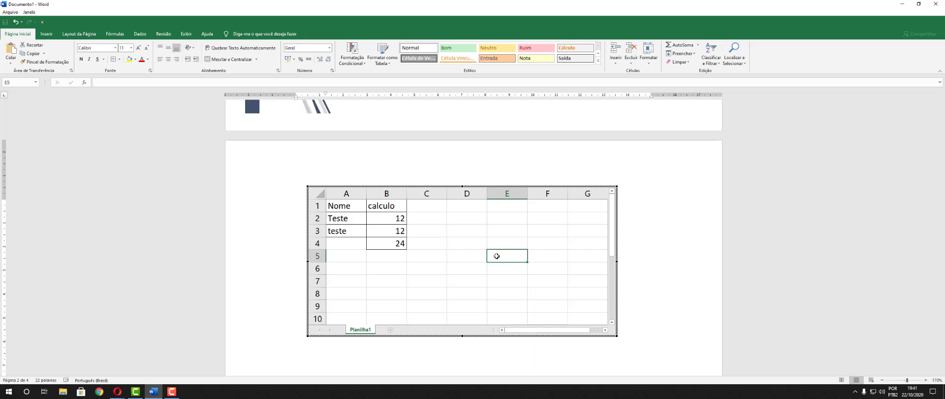
# Step: Add a second worksheet to the embedded workbook and return to Planilha1
pyautogui.click(390, 330)
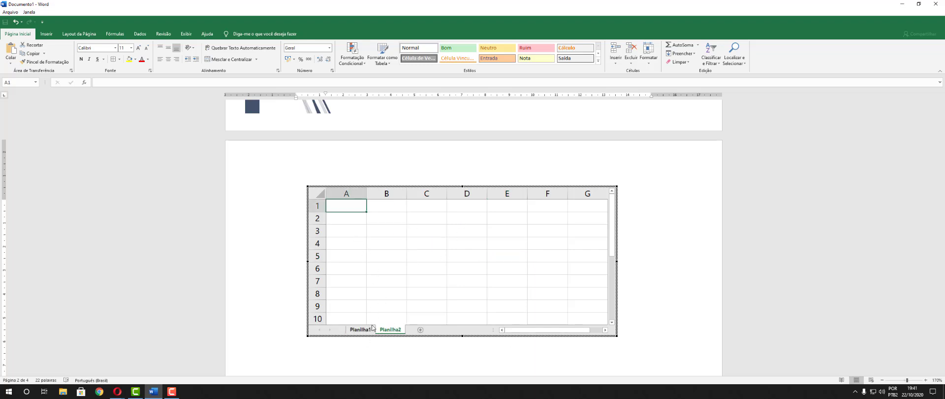
pyautogui.click(372, 328)
# Step: Try to insert a pie chart from the range A1:B4, look it over and undo the insertion
pyautogui.moveTo(399, 241); pyautogui.dragTo(343, 205)
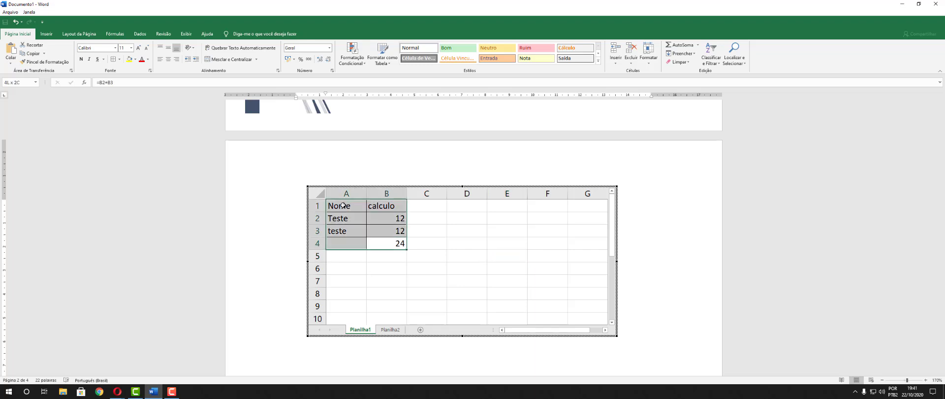
pyautogui.click(46, 33)
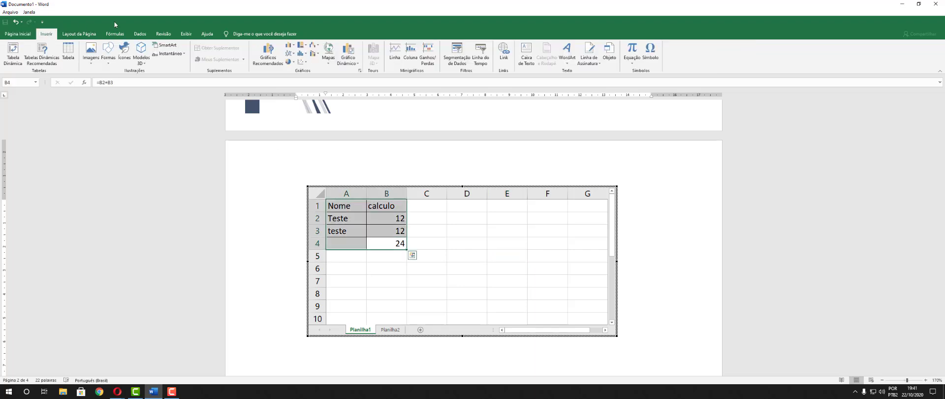
pyautogui.click(289, 63)
pyautogui.click(295, 79)
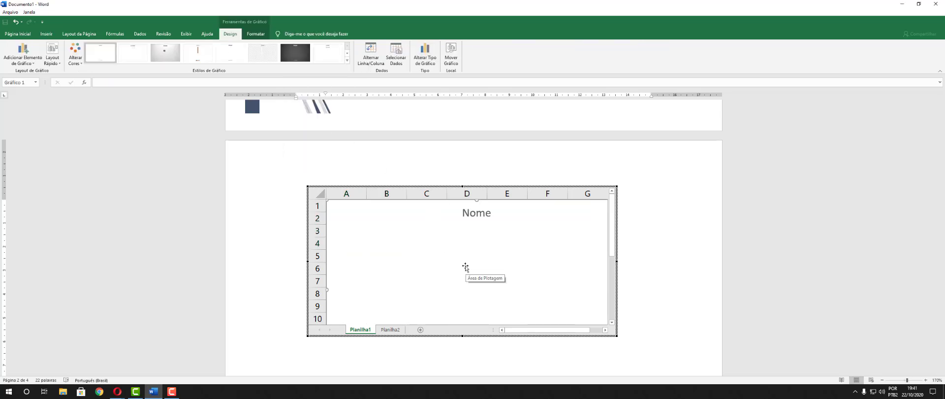
pyautogui.scroll(-14, 502, 241)
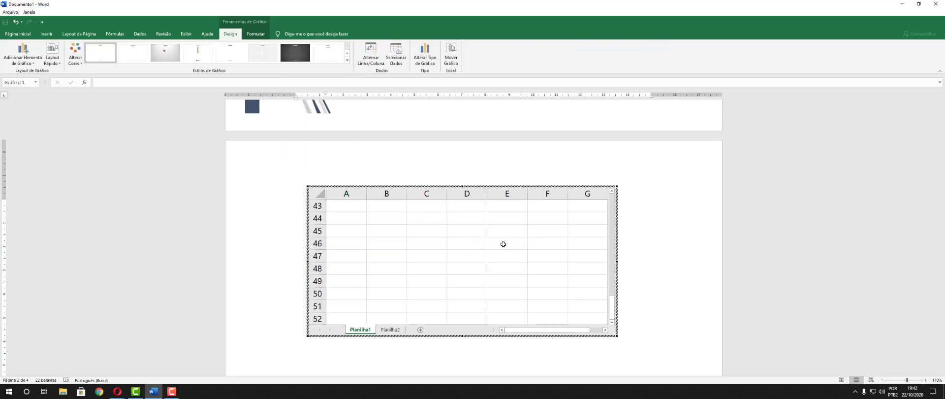
pyautogui.scroll(12, 502, 244)
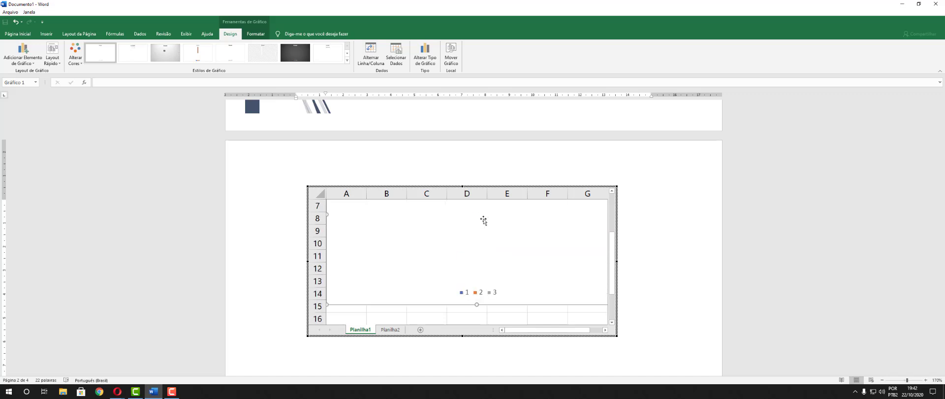
pyautogui.scroll(2, 483, 227)
pyautogui.scroll(-3, 482, 231)
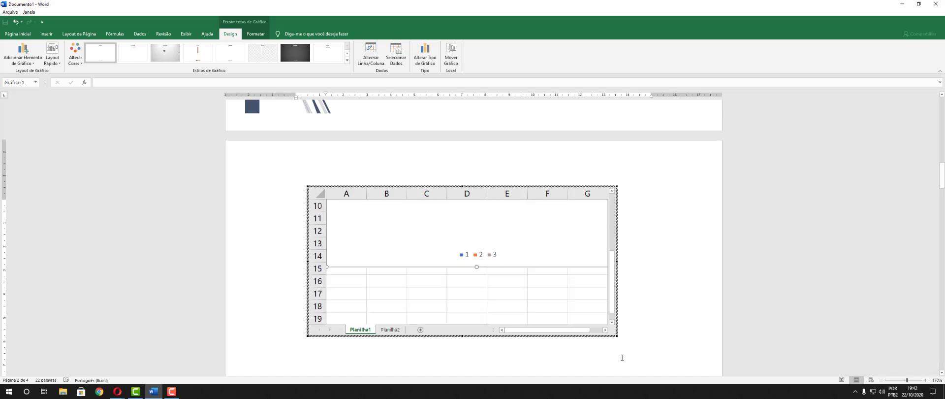
pyautogui.scroll(3, 487, 249)
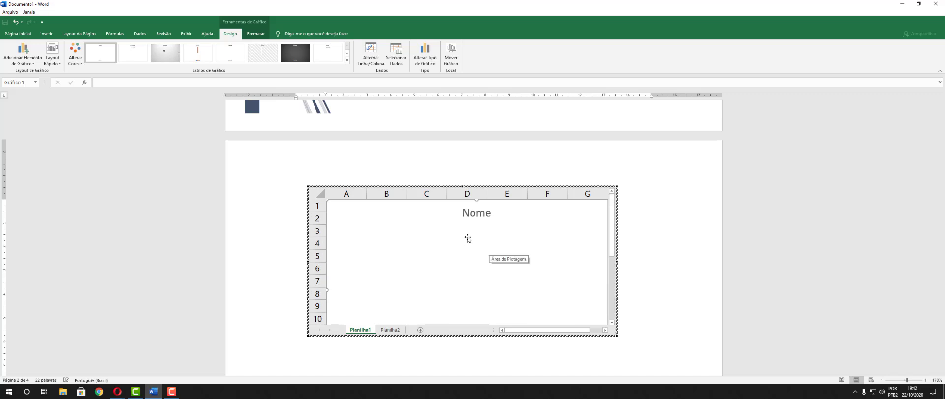
pyautogui.hotkey('ctrl', 'z')
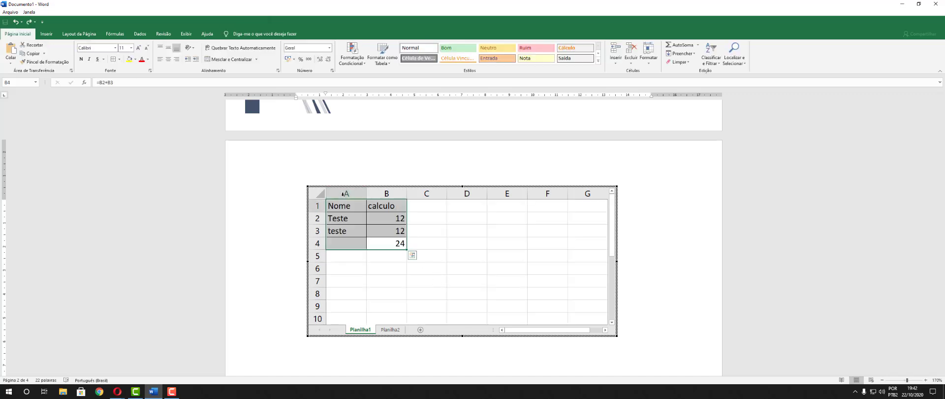
# Step: Insert the recommended clustered column chart (Coluna Agrupada) from the values in B2:B3 and look it over
pyautogui.click(373, 256)
pyautogui.moveTo(395, 232); pyautogui.dragTo(383, 217)
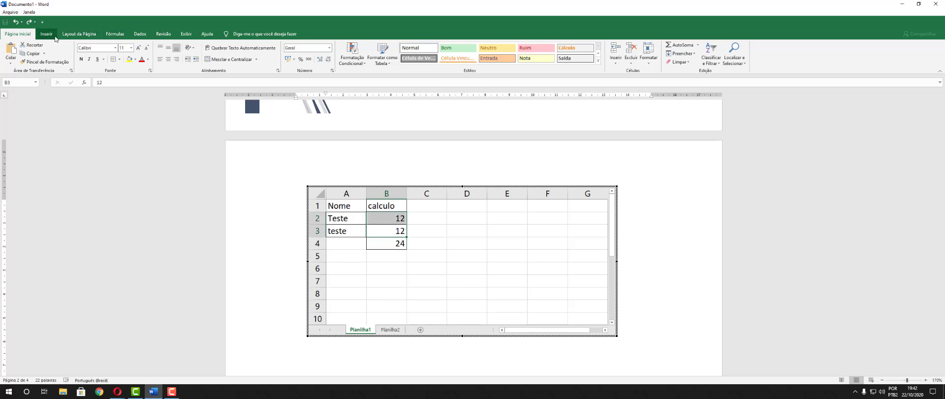
pyautogui.click(47, 33)
pyautogui.click(284, 59)
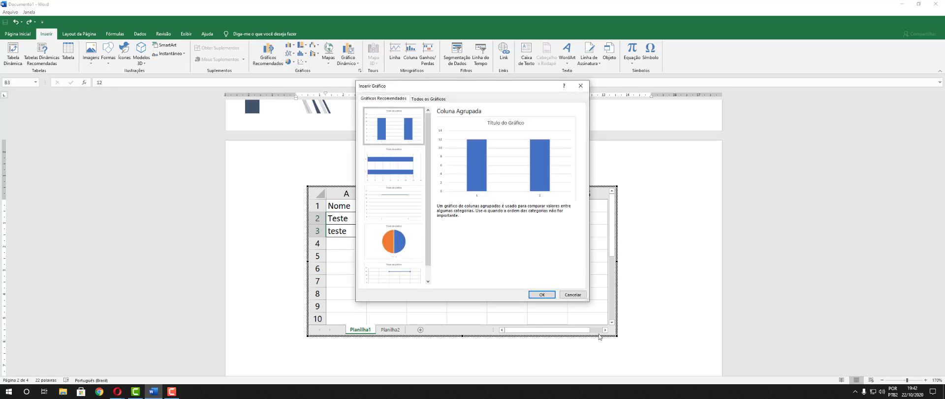
pyautogui.click(541, 294)
pyautogui.scroll(-3, 485, 275)
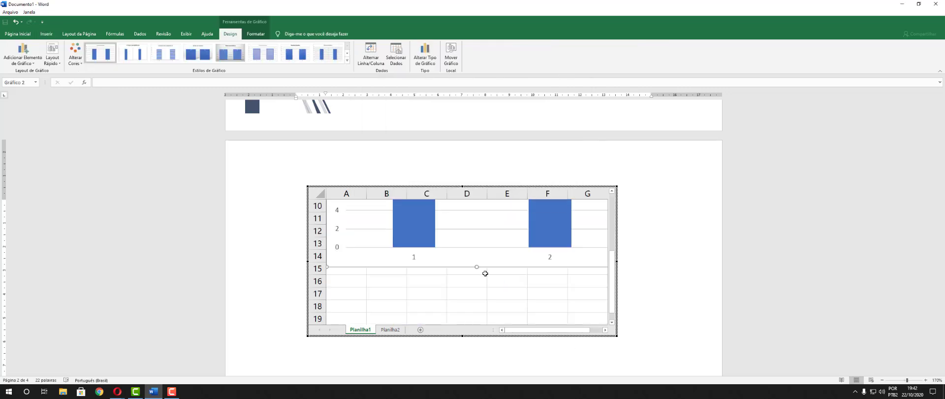
pyautogui.scroll(3, 486, 273)
pyautogui.scroll(-1, 488, 273)
pyautogui.scroll(-3, 491, 273)
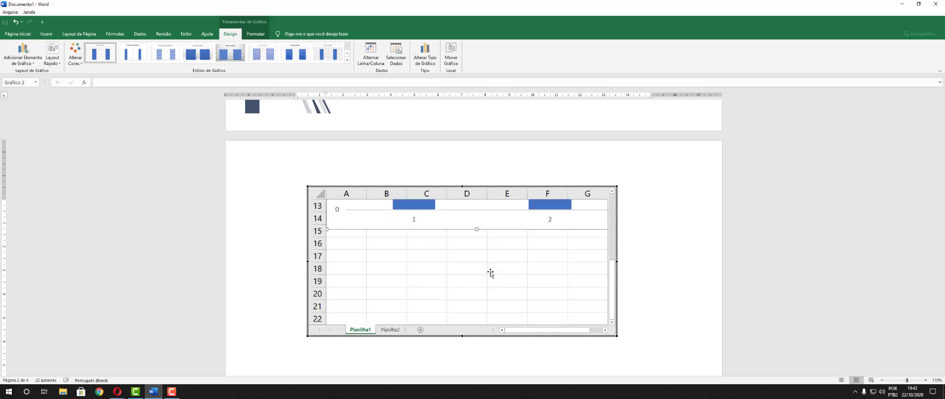
pyautogui.scroll(4, 489, 271)
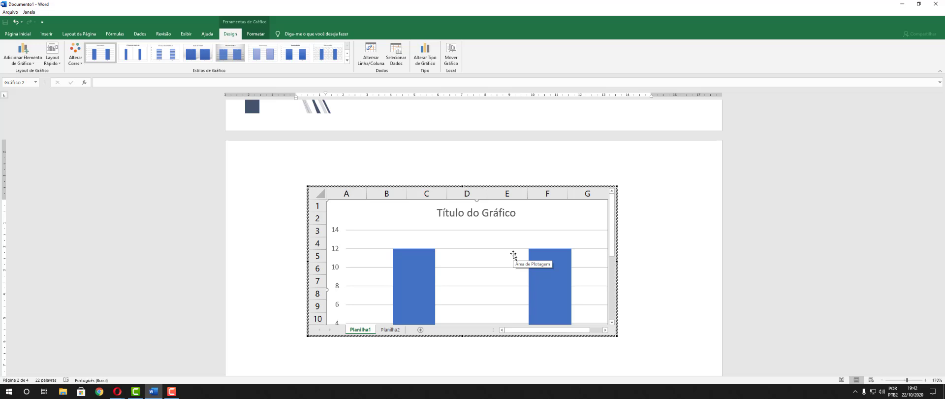
# Step: Enlarge the embedded worksheet frame so it spans columns A to H and rows 1 to 16
pyautogui.scroll(-1, 467, 163)
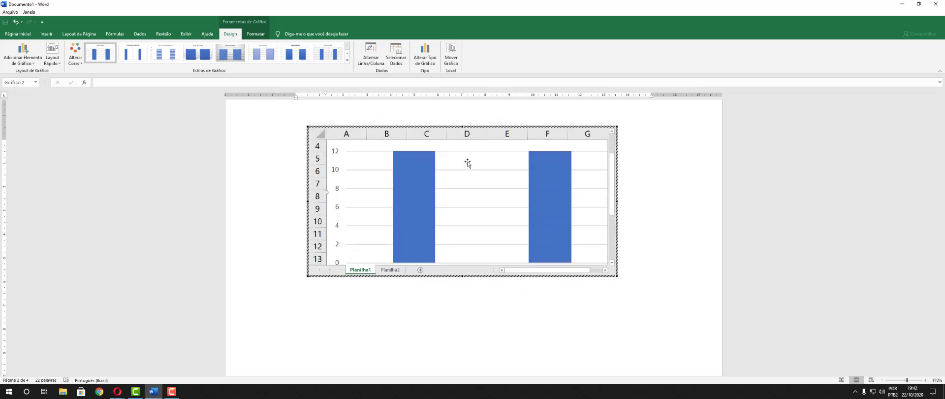
pyautogui.scroll(-1, 468, 163)
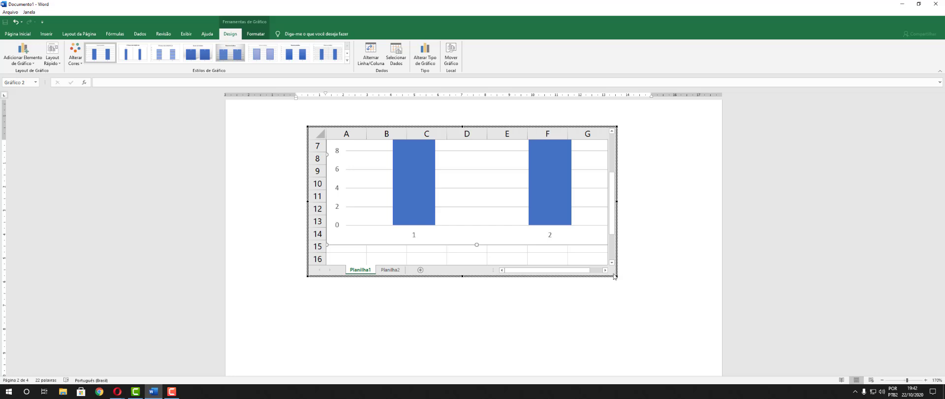
pyautogui.moveTo(620, 283); pyautogui.dragTo(641, 354)
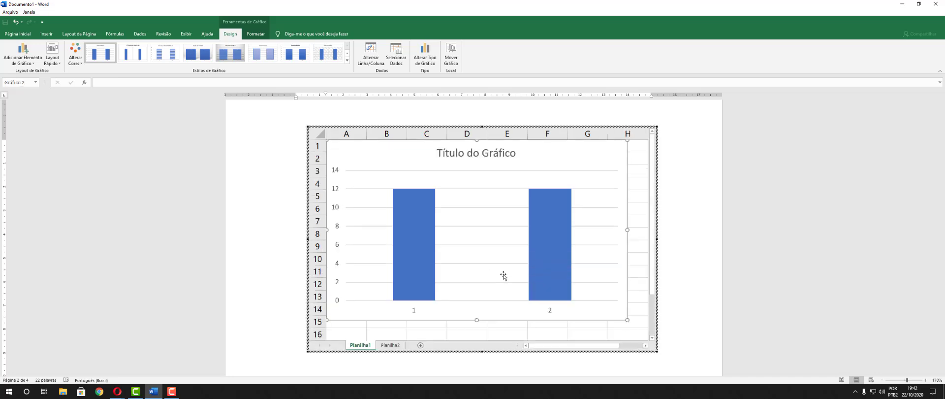
# Step: Delete the column chart from the embedded worksheet
pyautogui.click(512, 222)
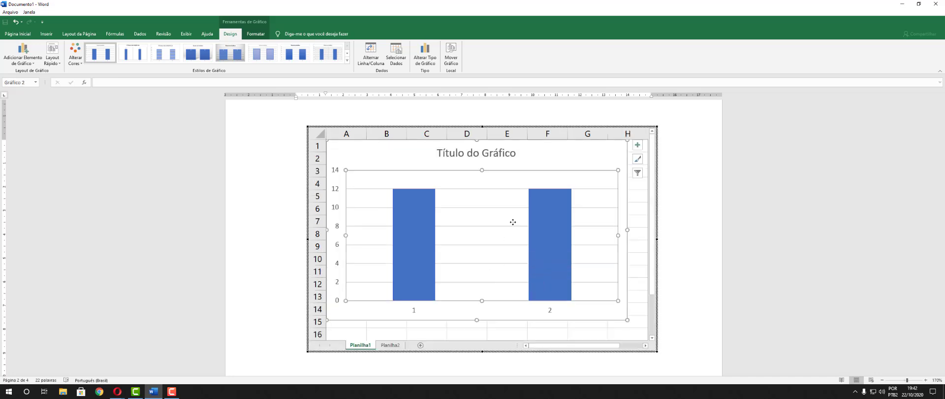
pyautogui.click(403, 150)
pyautogui.press('Delete')
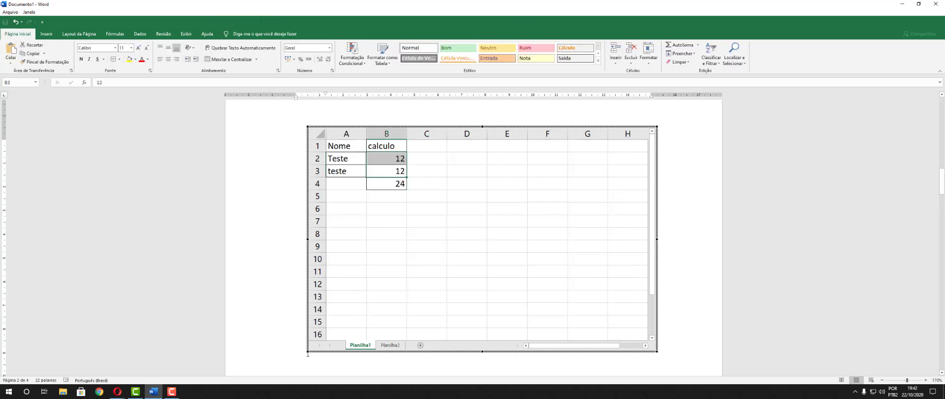
pyautogui.moveTo(301, 353); pyautogui.dragTo(301, 353)
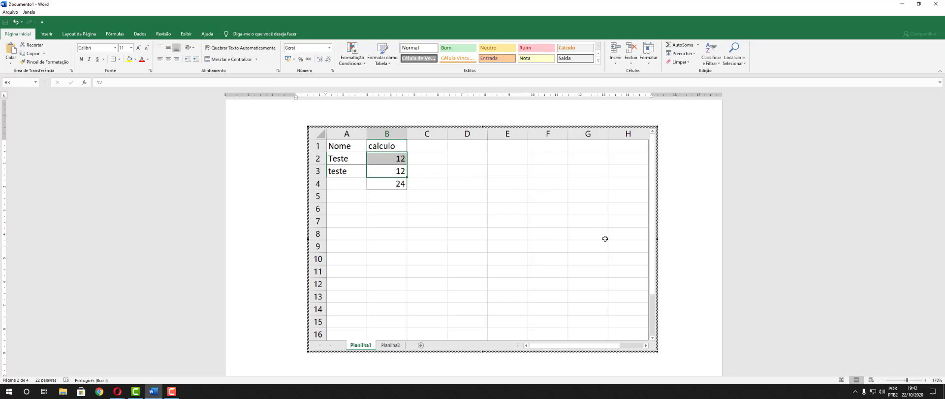
# Step: Leave worksheet editing and examine how the enlarged worksheet looks on the Word page
pyautogui.click(699, 202)
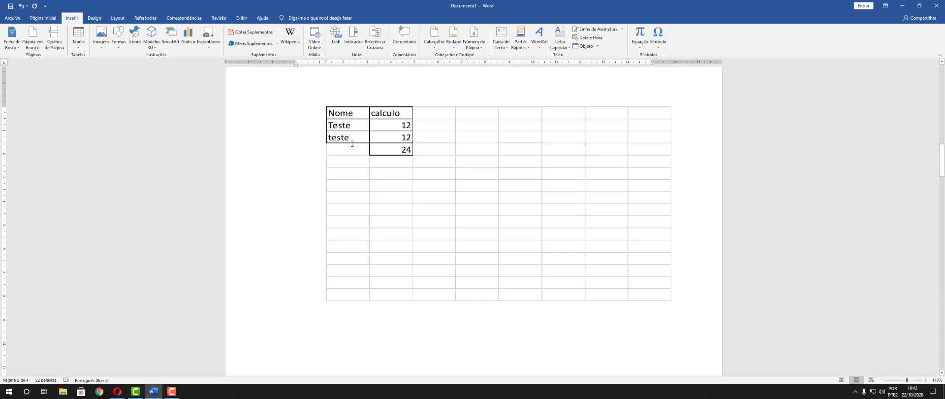
pyautogui.click(358, 277)
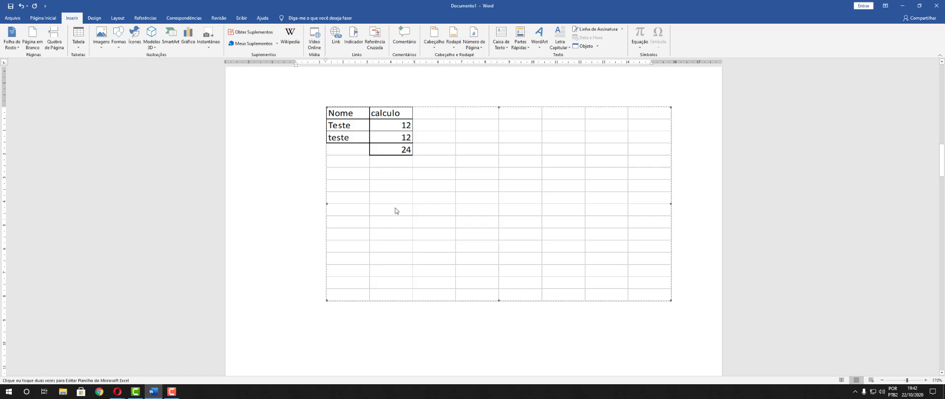
pyautogui.scroll(3, 453, 249)
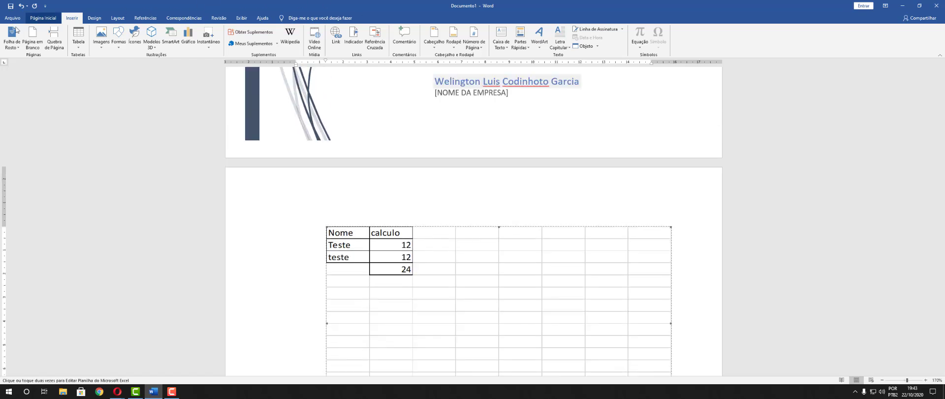
pyautogui.scroll(-3, 603, 270)
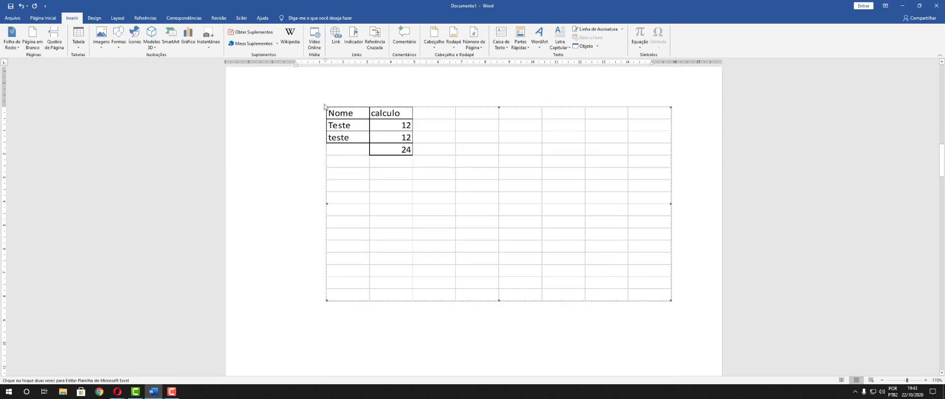
# Step: Shrink the embedded worksheet frame to columns A to C and rows 1 to 5, and return to the document
pyautogui.doubleClick(657, 290)
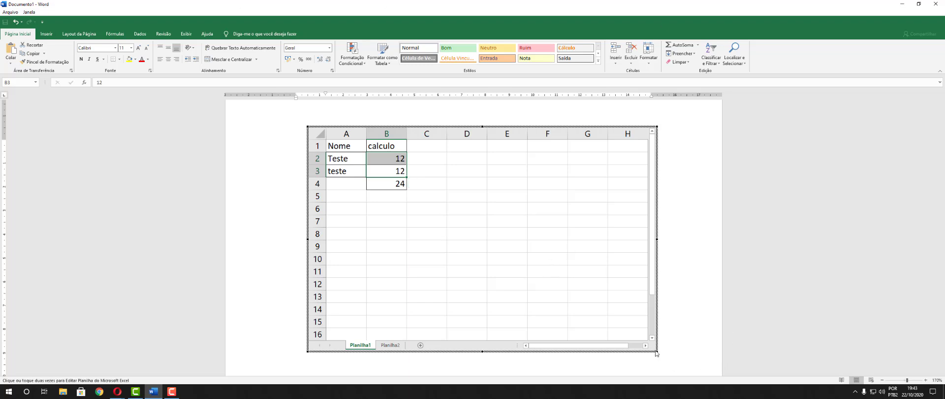
pyautogui.moveTo(656, 350); pyautogui.dragTo(426, 207)
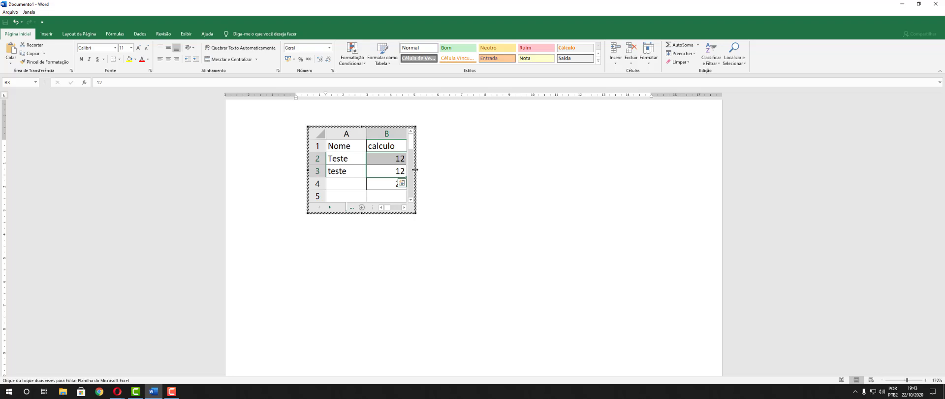
pyautogui.moveTo(417, 170); pyautogui.dragTo(455, 170)
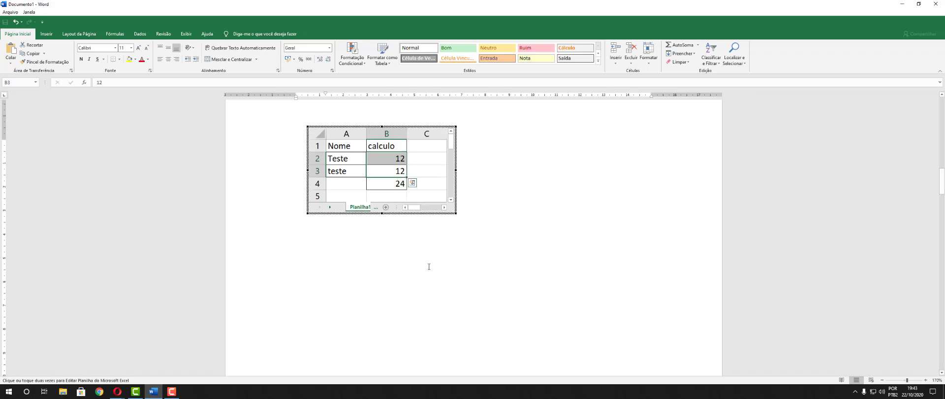
pyautogui.click(502, 303)
pyautogui.scroll(4, 513, 293)
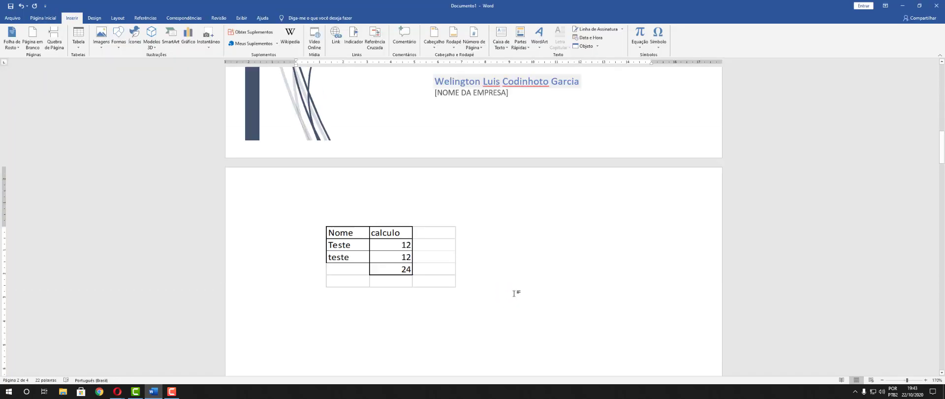
pyautogui.scroll(-2, 442, 280)
pyautogui.click(343, 271)
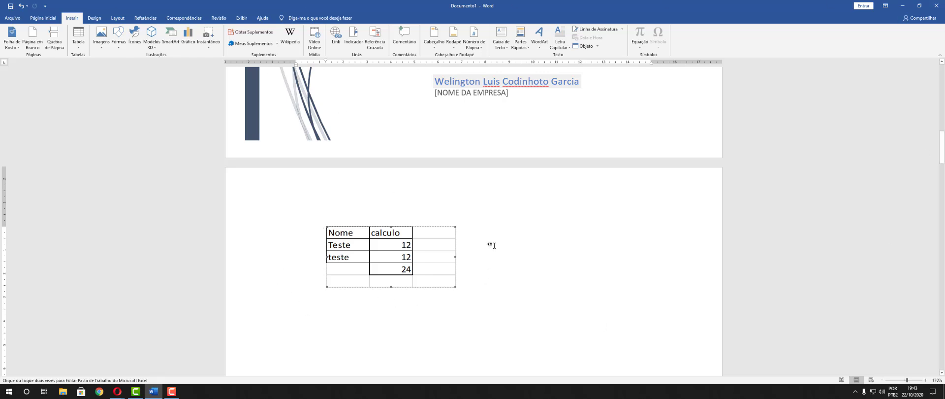
pyautogui.click(490, 272)
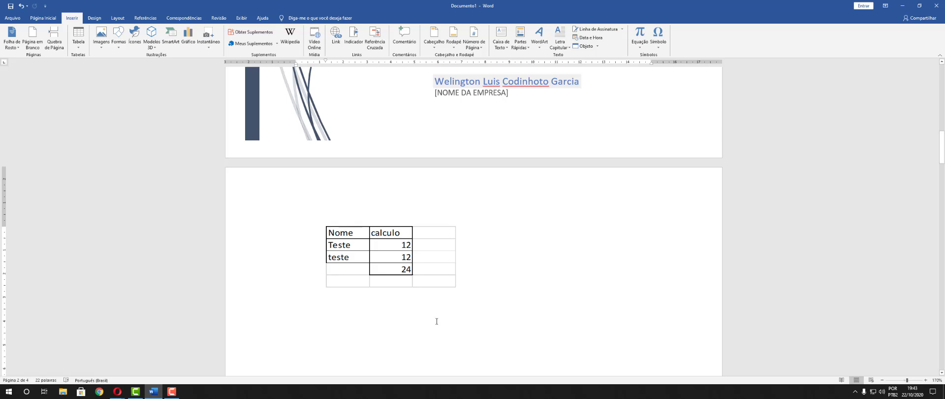
# Step: Reopen the embedded worksheet for editing, look through the Excel commands available in Word, and return to the document
pyautogui.doubleClick(443, 235)
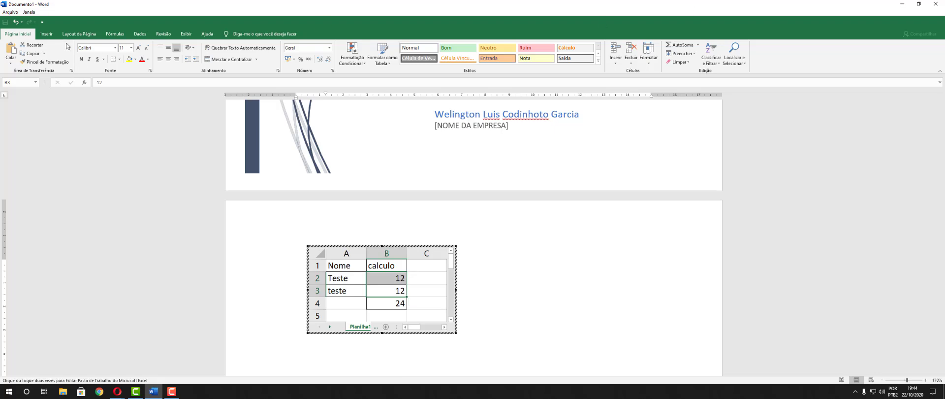
pyautogui.click(52, 36)
pyautogui.click(79, 34)
pyautogui.click(114, 34)
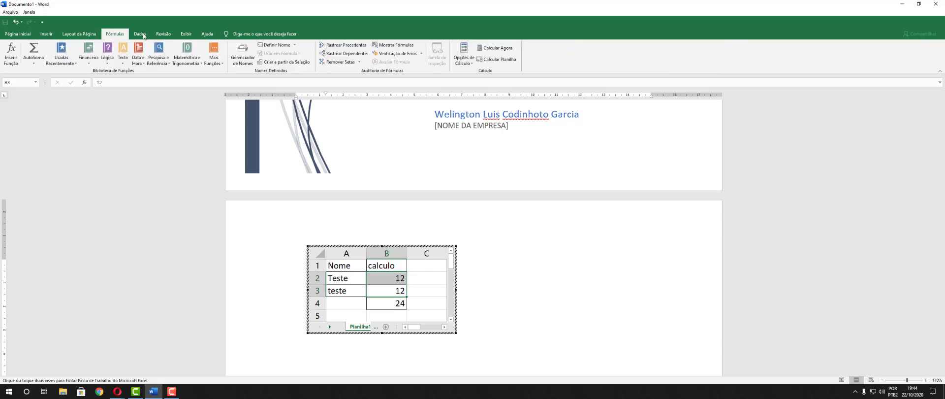
pyautogui.click(140, 34)
pyautogui.click(163, 34)
pyautogui.click(207, 34)
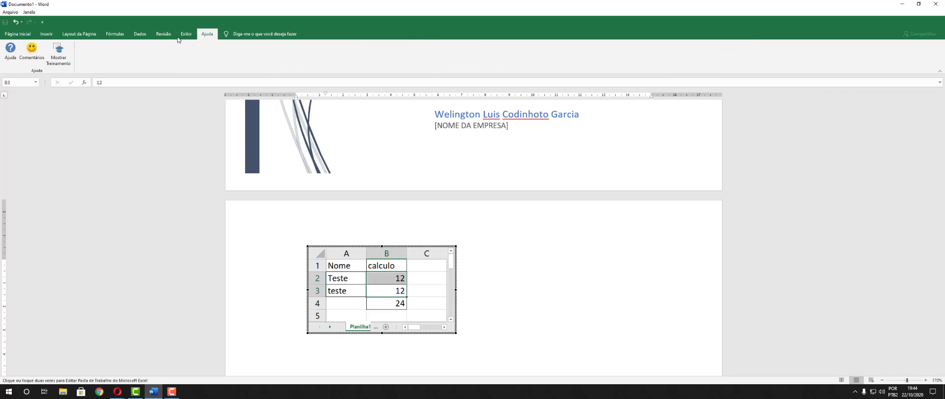
pyautogui.click(17, 34)
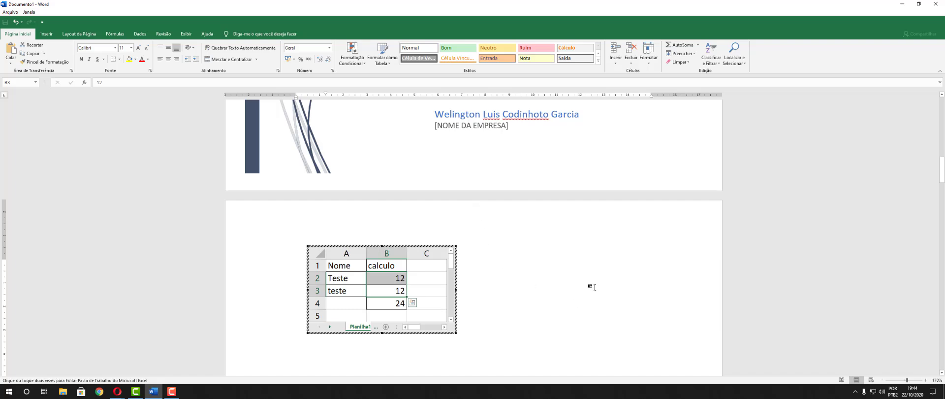
pyautogui.click(595, 292)
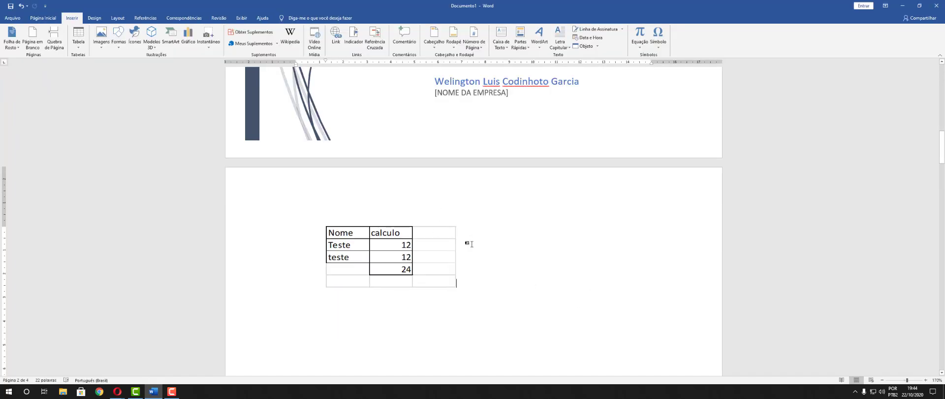
# Step: Delete the whole embedded worksheet from page 2 of the document
pyautogui.rightClick(353, 252)
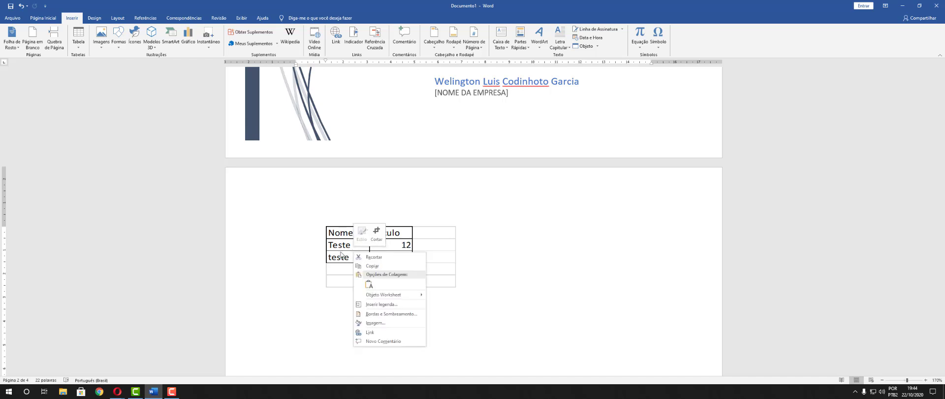
pyautogui.click(326, 230)
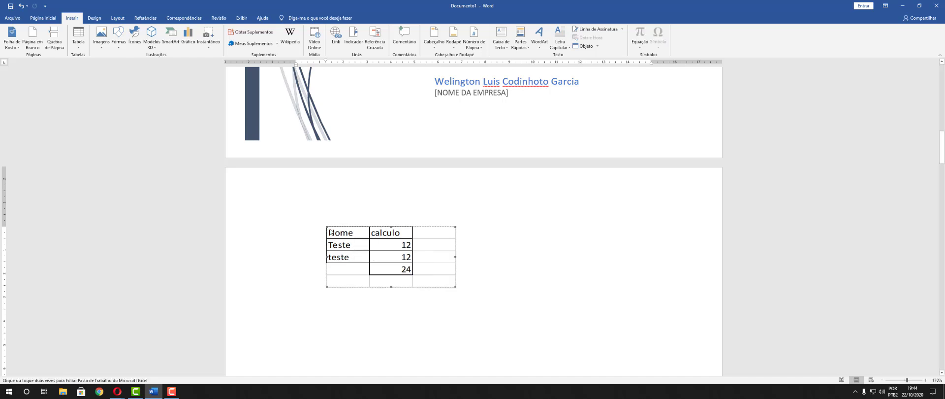
pyautogui.rightClick(327, 229)
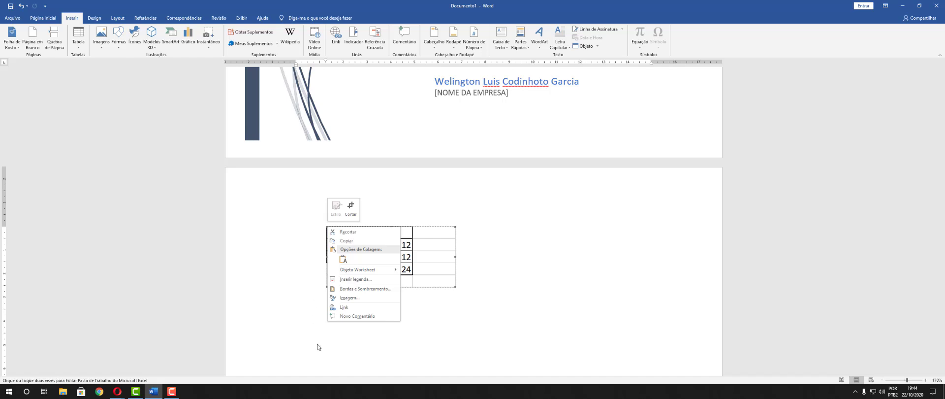
pyautogui.press('Escape')
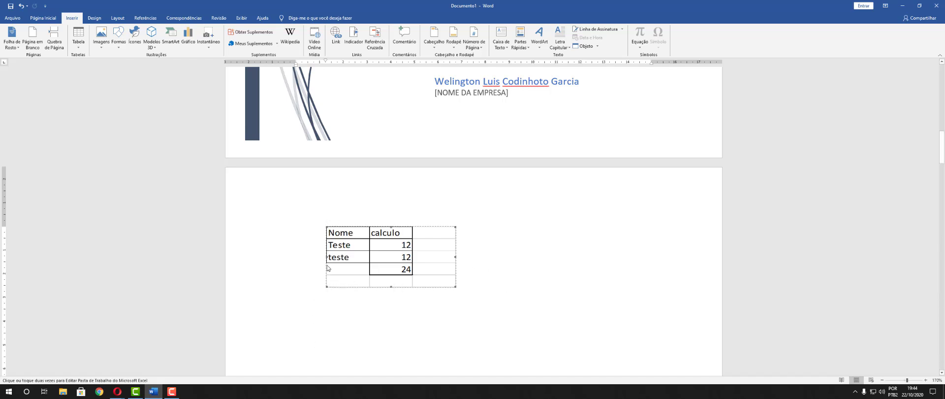
pyautogui.press('Delete')
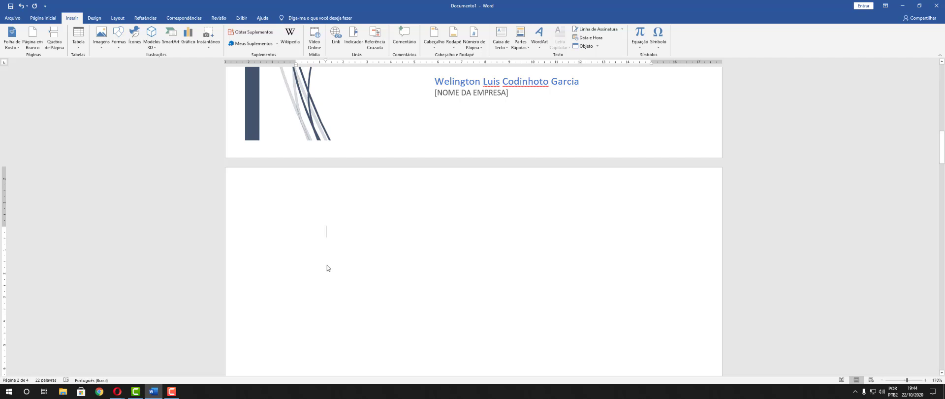
# Step: Insert the picture horizon-forbidden-west-desktop-02-wallpaper-02-en-16jun20 from the device's Imagens folder on page 2
pyautogui.click(78, 47)
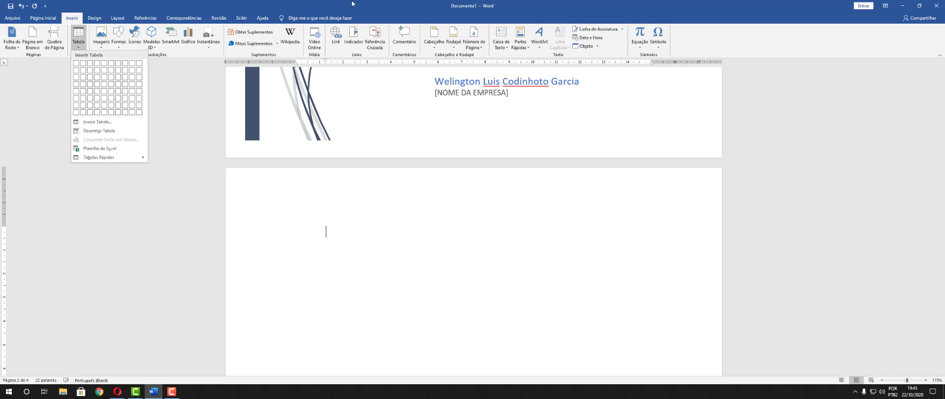
pyautogui.click(169, 190)
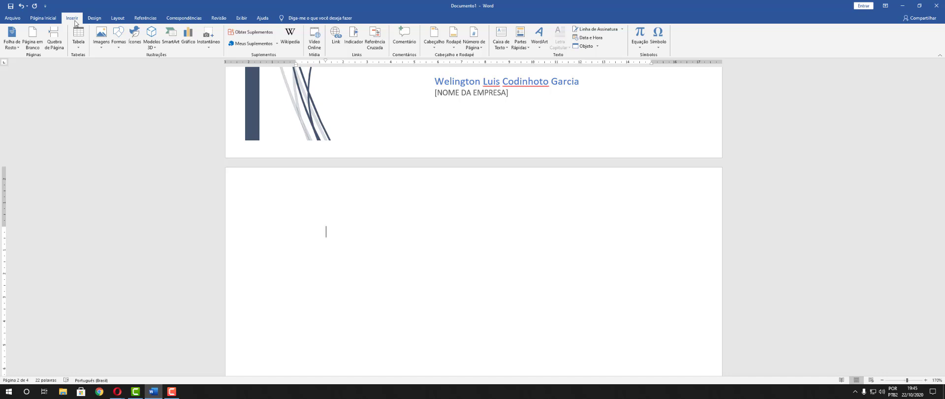
pyautogui.click(102, 49)
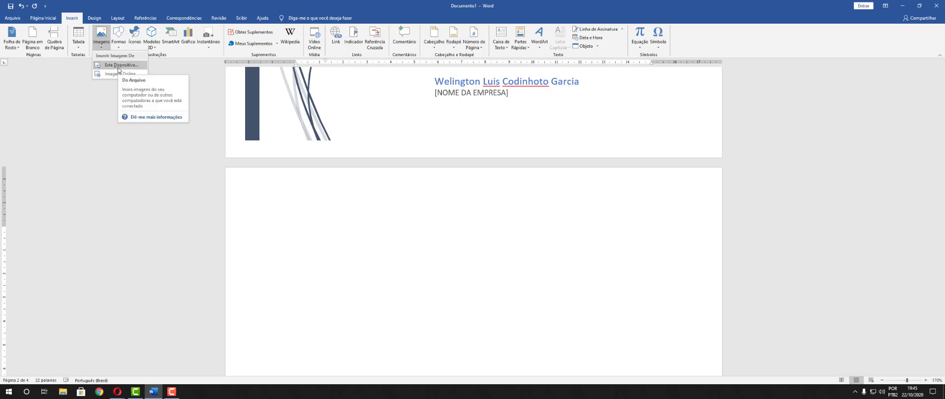
pyautogui.click(117, 68)
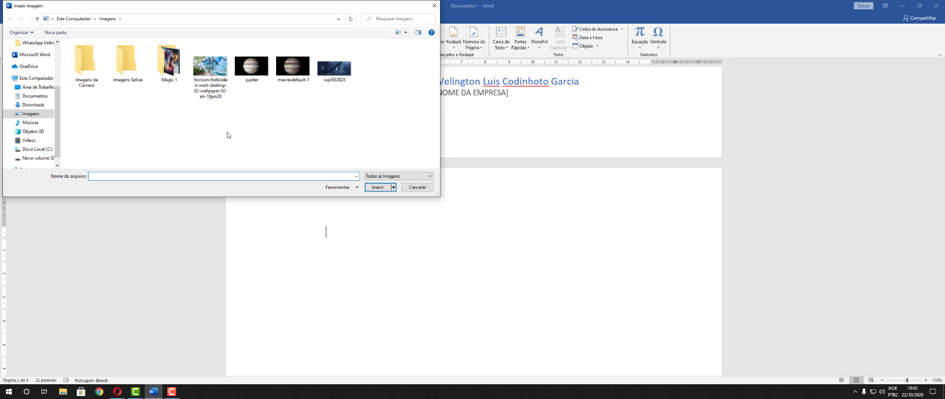
pyautogui.click(219, 74)
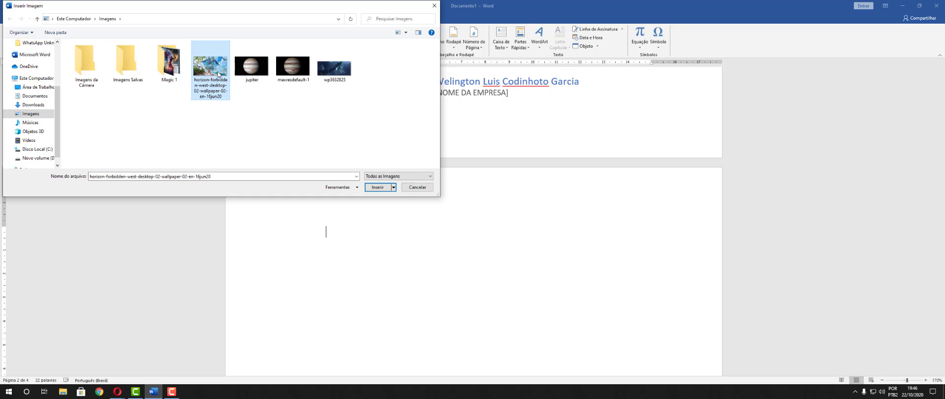
pyautogui.click(368, 187)
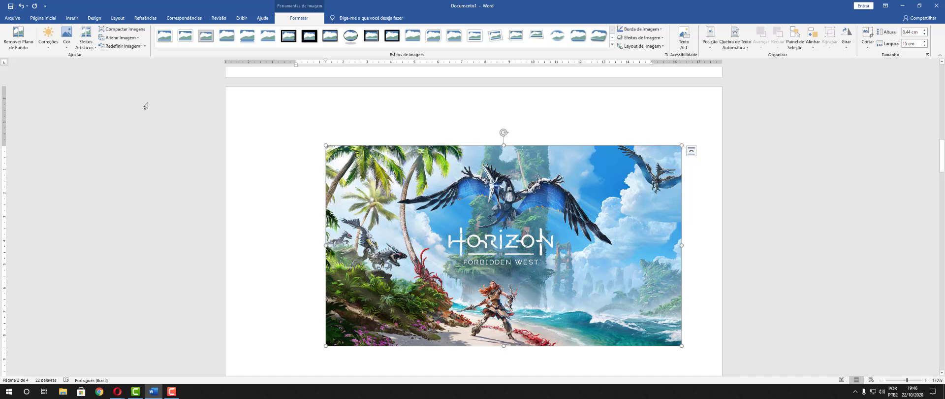
# Step: Try removing the picture's background while marking the palm tree area and upper-right sky to keep, and undo the removal
pyautogui.click(19, 45)
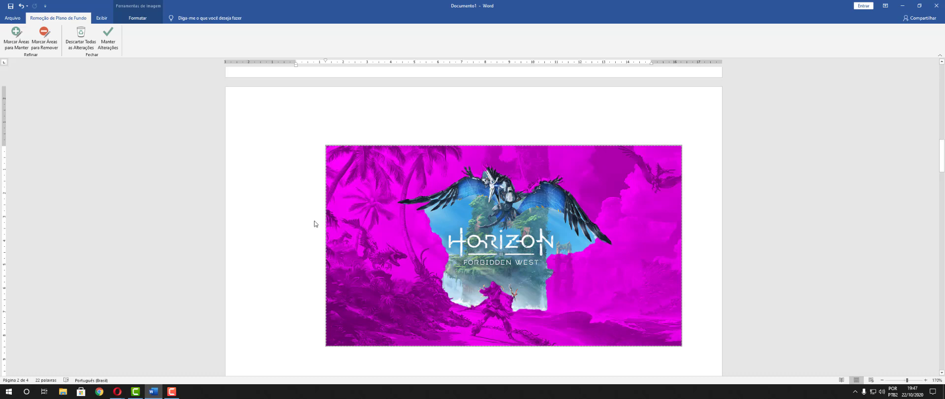
pyautogui.click(17, 44)
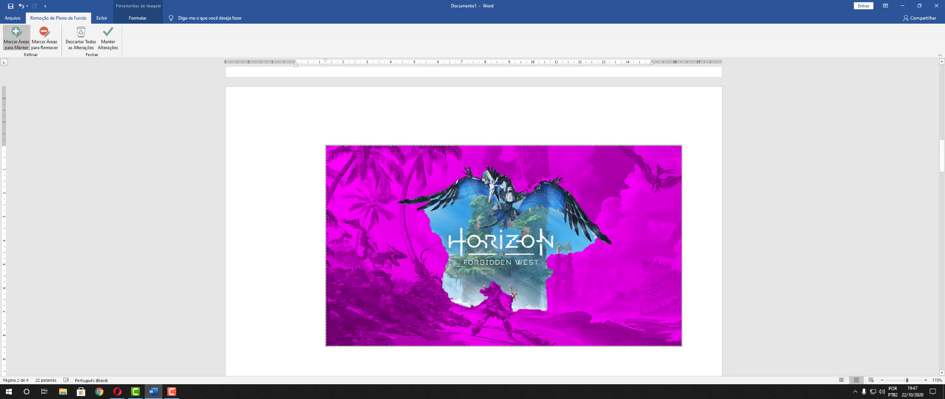
pyautogui.moveTo(399, 196); pyautogui.dragTo(326, 176)
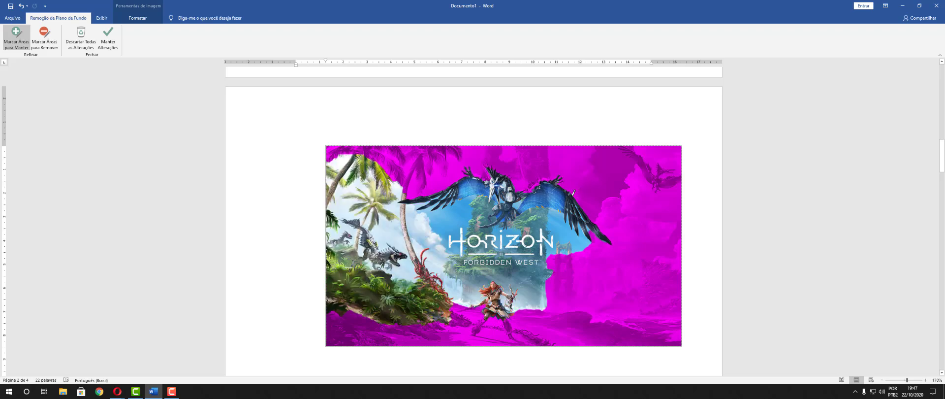
pyautogui.moveTo(572, 197); pyautogui.dragTo(685, 168)
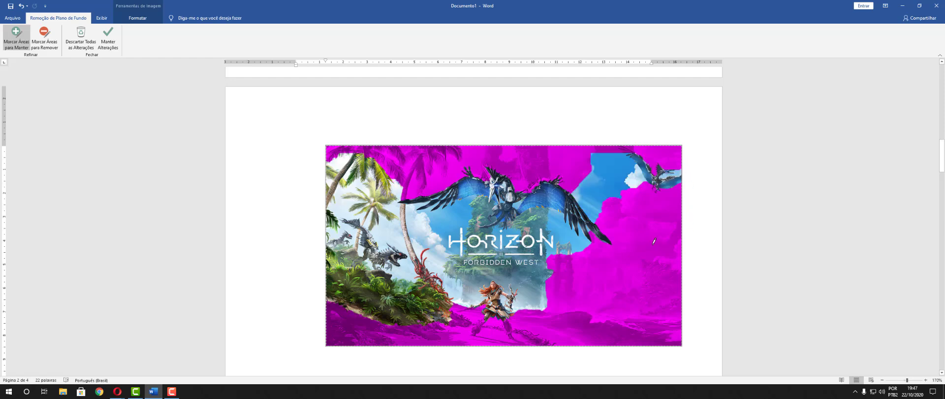
pyautogui.click(107, 37)
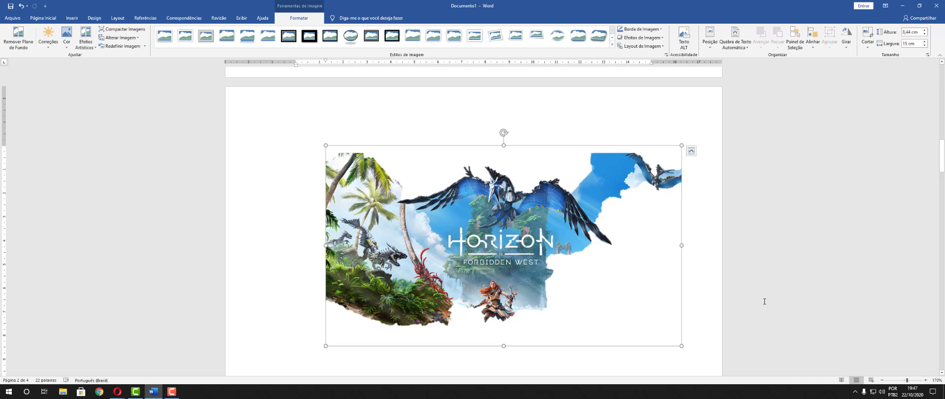
pyautogui.hotkey('ctrl', 'z')
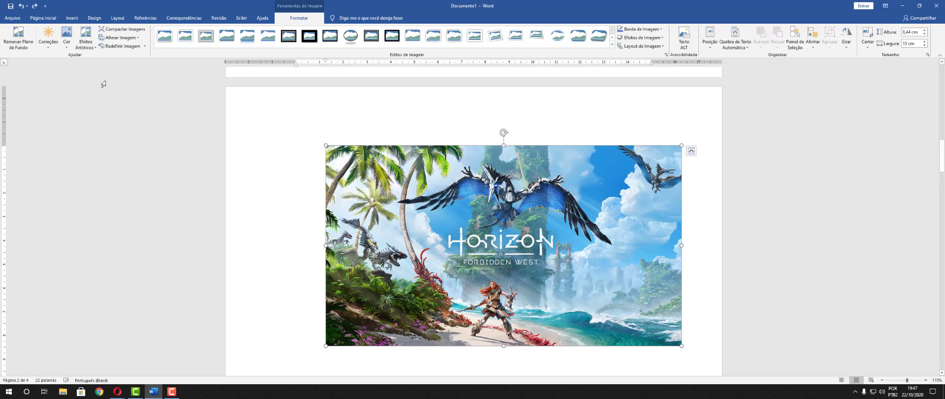
# Step: Try picture corrections of 50% sharpness, 10% brightness and 30% contrast, and reset them
pyautogui.click(51, 48)
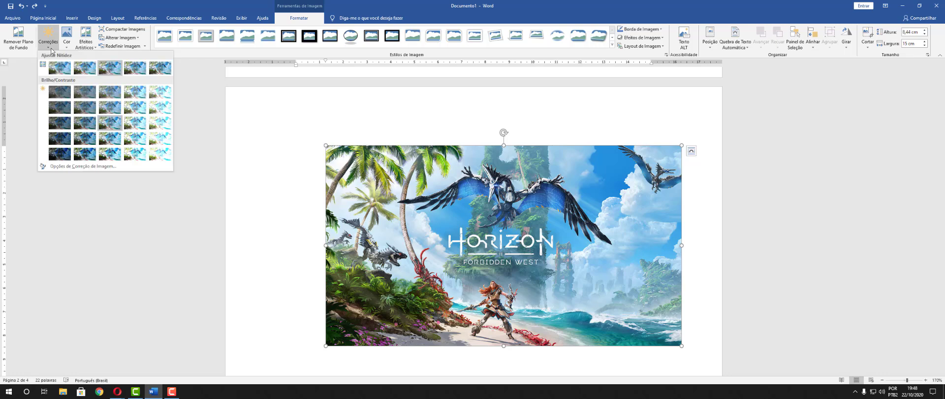
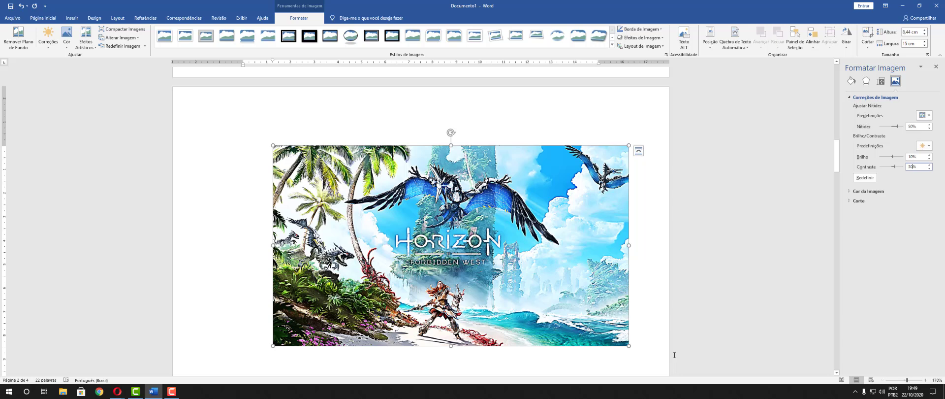
pyautogui.click(873, 179)
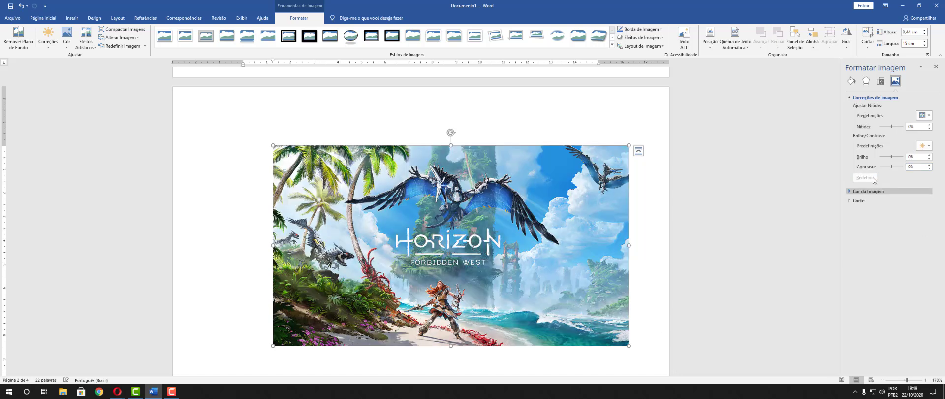
# Step: Try lowering the picture's colour saturation to 58% in the picture colour settings
pyautogui.click(848, 192)
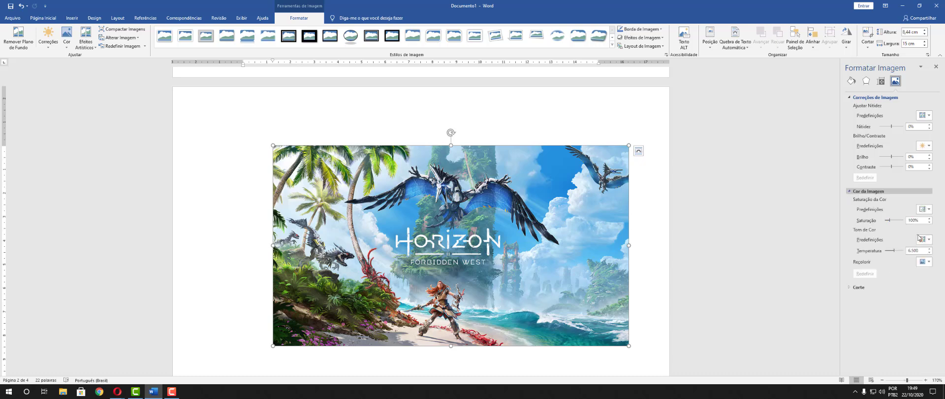
pyautogui.click(924, 211)
pyautogui.click(924, 211)
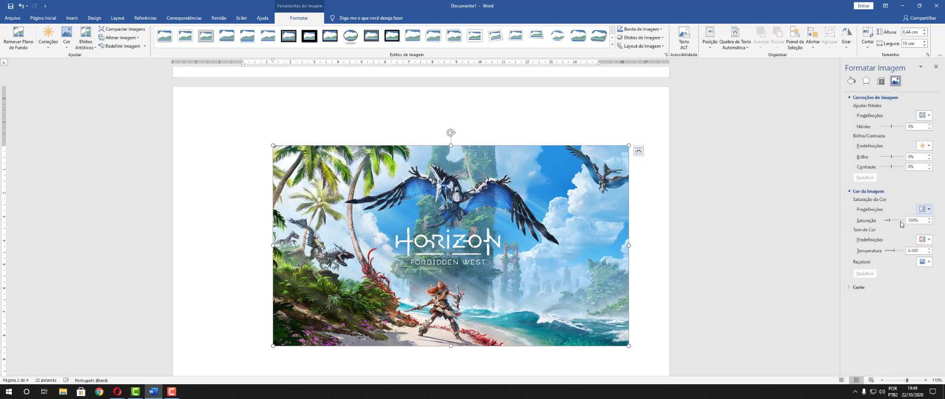
pyautogui.click(929, 223)
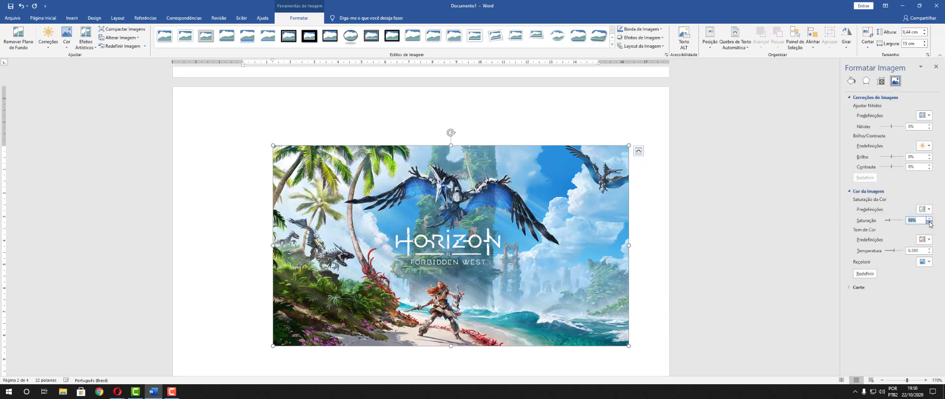
pyautogui.click(929, 223)
pyautogui.click(929, 222)
pyautogui.click(929, 222)
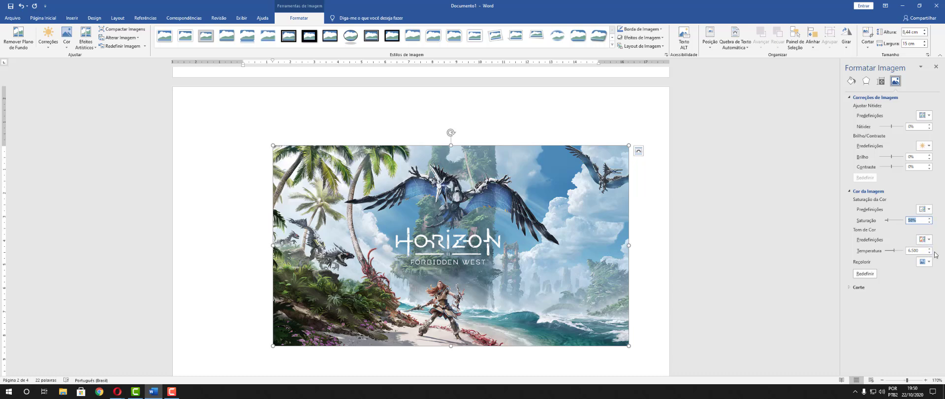
# Step: Try a higher colour temperature, a dark orange recolouring and a colour tone preset, reset the picture's colour, and close the formatting pane
pyautogui.click(929, 249)
pyautogui.click(929, 249)
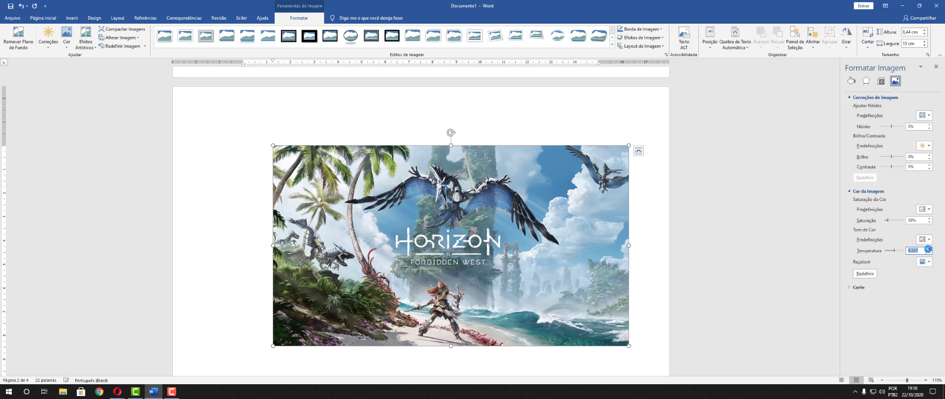
pyautogui.click(923, 262)
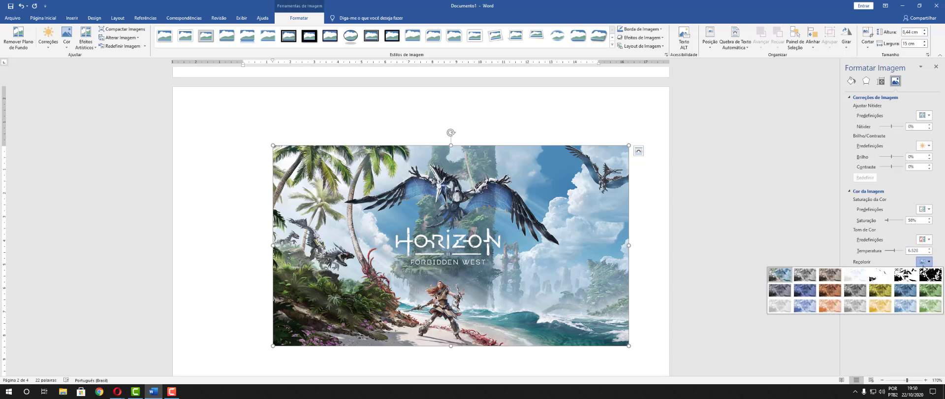
pyautogui.click(830, 290)
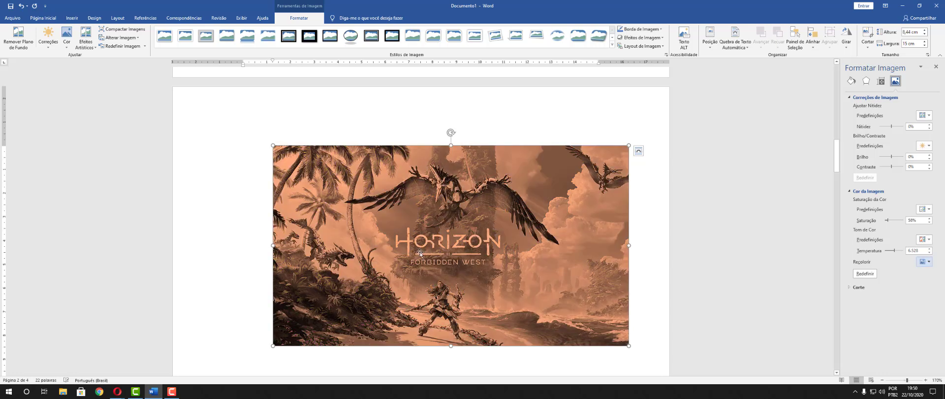
pyautogui.click(925, 239)
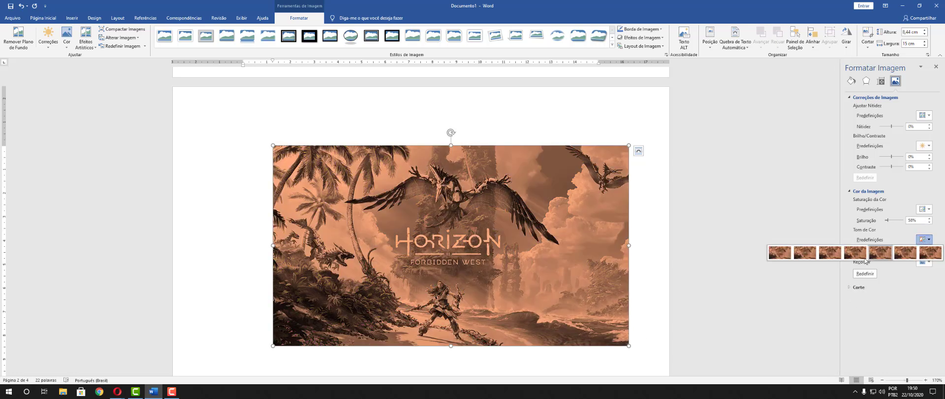
pyautogui.click(865, 256)
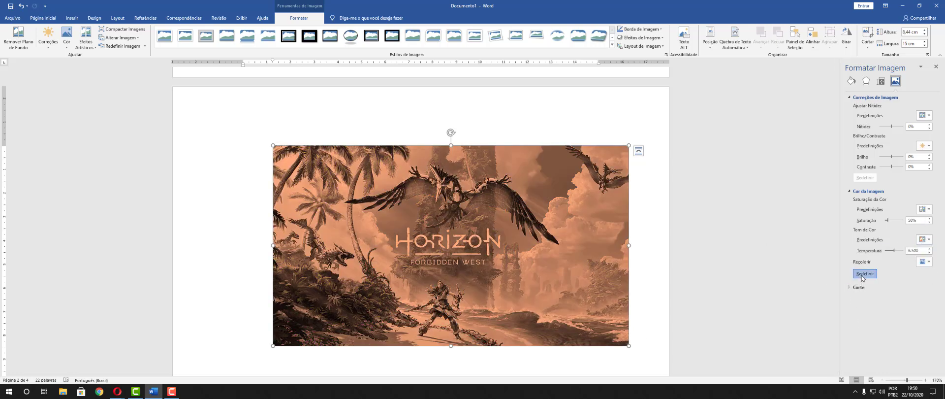
pyautogui.click(864, 273)
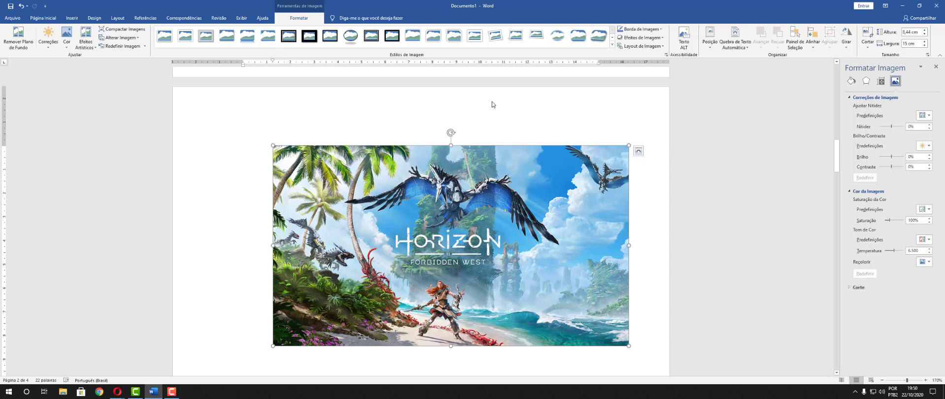
pyautogui.click(935, 66)
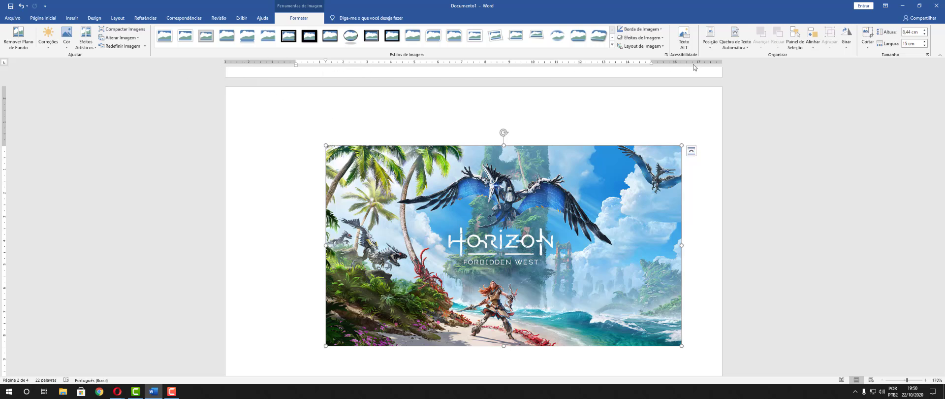
# Step: Remove the first-line indent of the picture's paragraph so the picture aligns with the left page margin
pyautogui.click(650, 59)
pyautogui.click(650, 59)
pyautogui.click(297, 60)
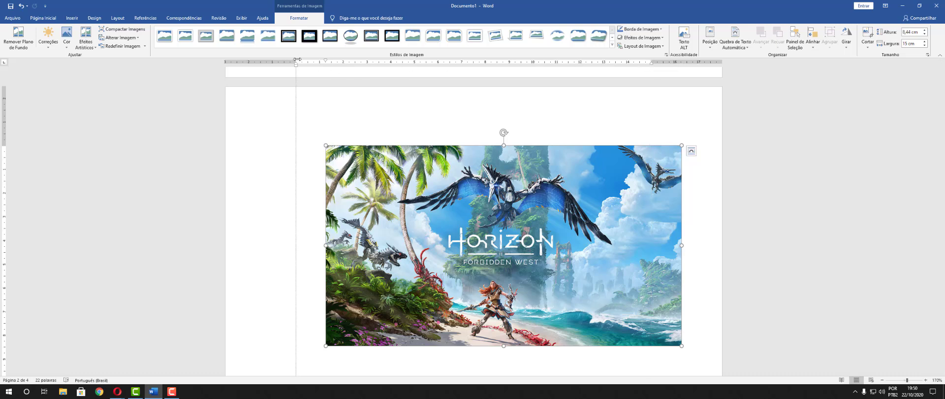
pyautogui.click(326, 61)
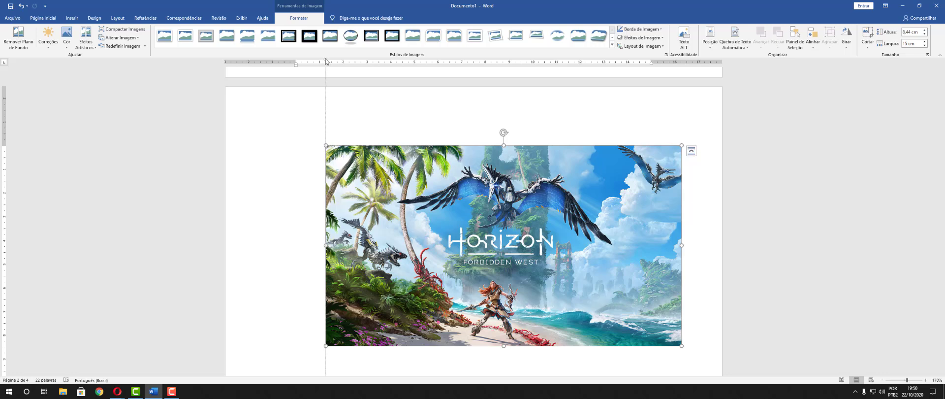
pyautogui.moveTo(326, 61)
pyautogui.mouseDown()
pyautogui.moveTo(301, 62)
pyautogui.moveTo(336, 63)
pyautogui.mouseUp()
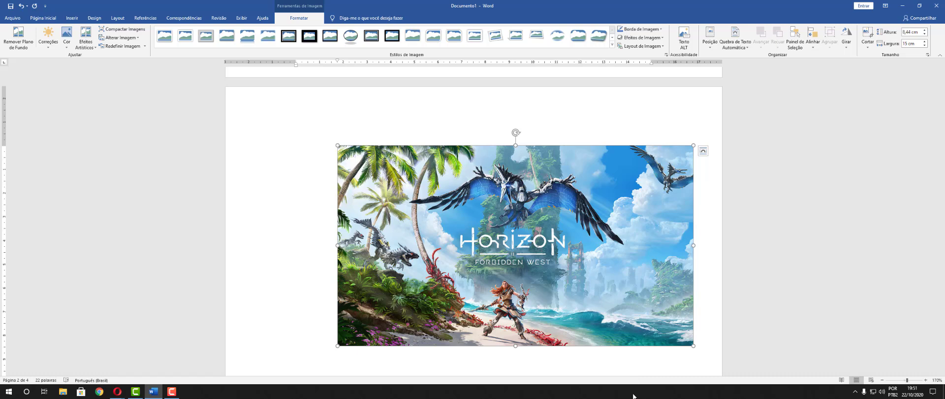
pyautogui.moveTo(338, 62); pyautogui.dragTo(295, 61)
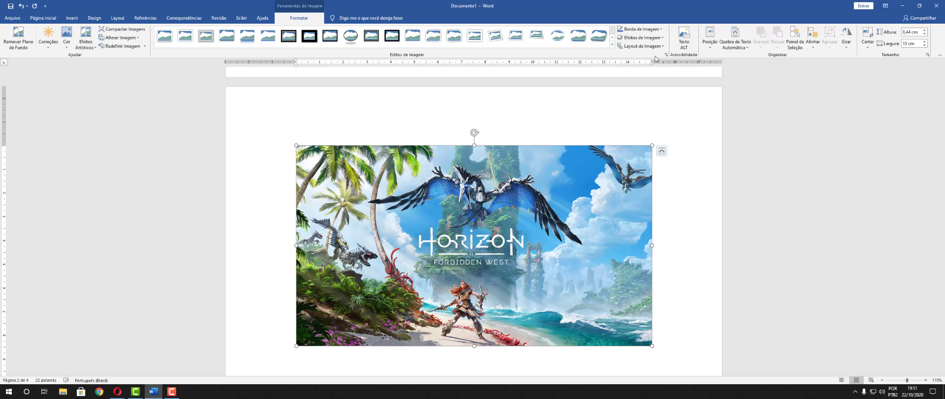
pyautogui.moveTo(651, 62); pyautogui.dragTo(650, 62)
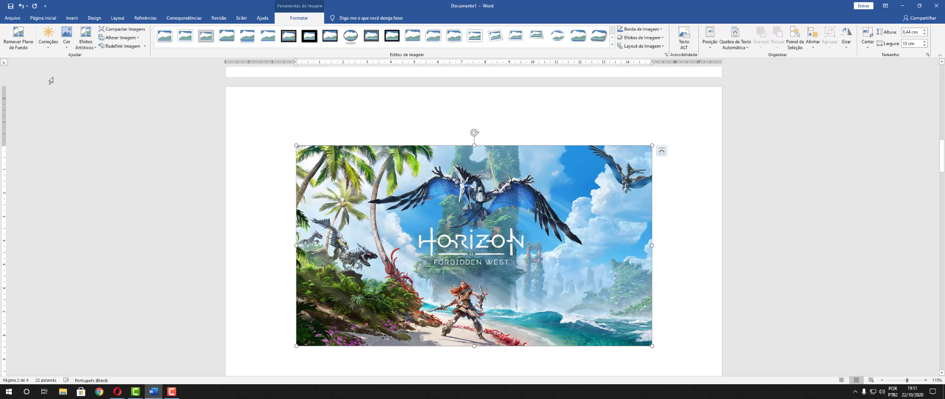
# Step: Apply a warmer colour tone preset to the picture
pyautogui.click(45, 47)
pyautogui.click(68, 44)
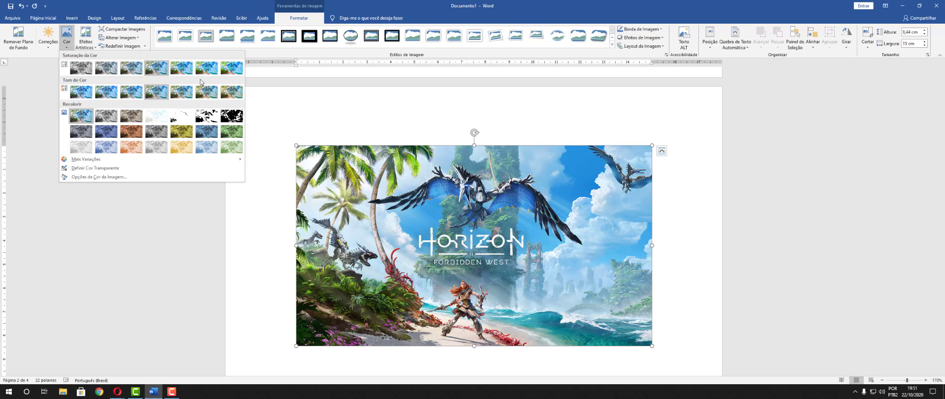
pyautogui.click(206, 91)
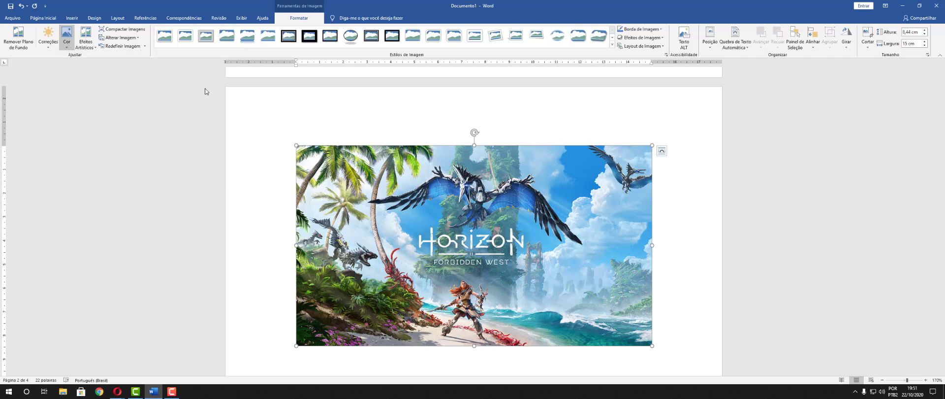
# Step: Try the sepia and dark blue-grey recolour presets on the picture, and restore it to no recolouring
pyautogui.click(67, 42)
pyautogui.click(129, 117)
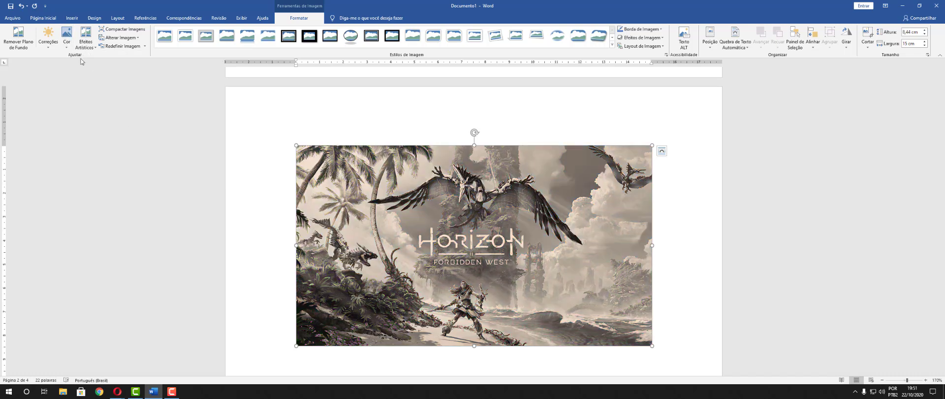
pyautogui.click(69, 43)
pyautogui.click(97, 138)
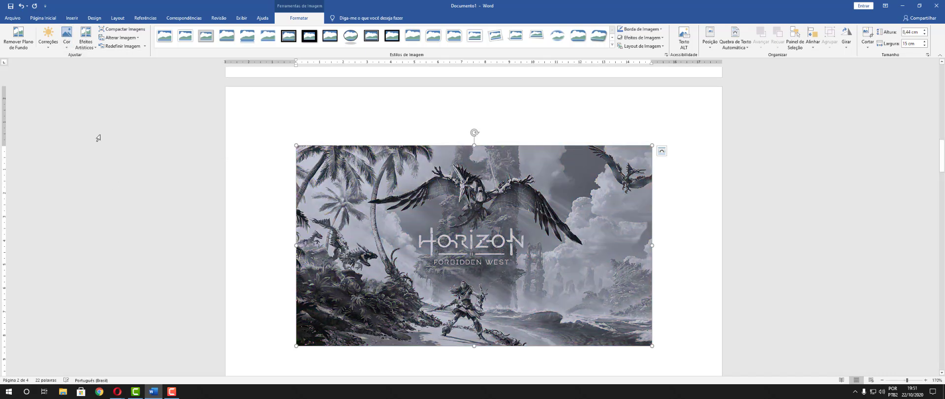
pyautogui.click(66, 37)
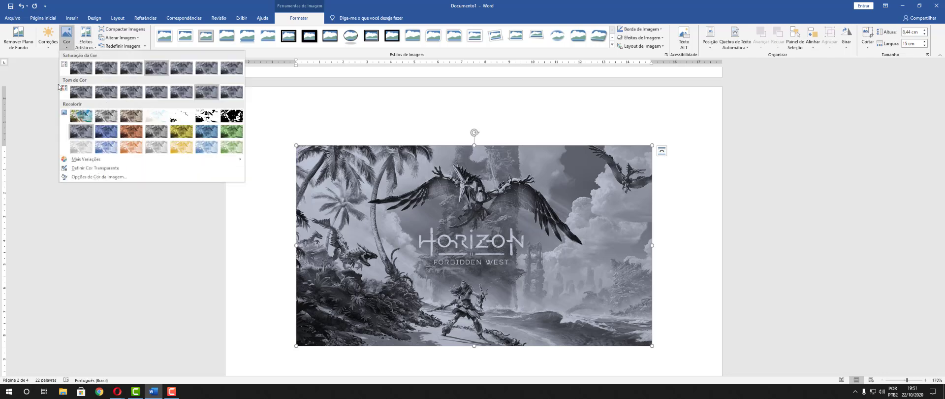
pyautogui.scroll(2, 75, 113)
pyautogui.click(79, 116)
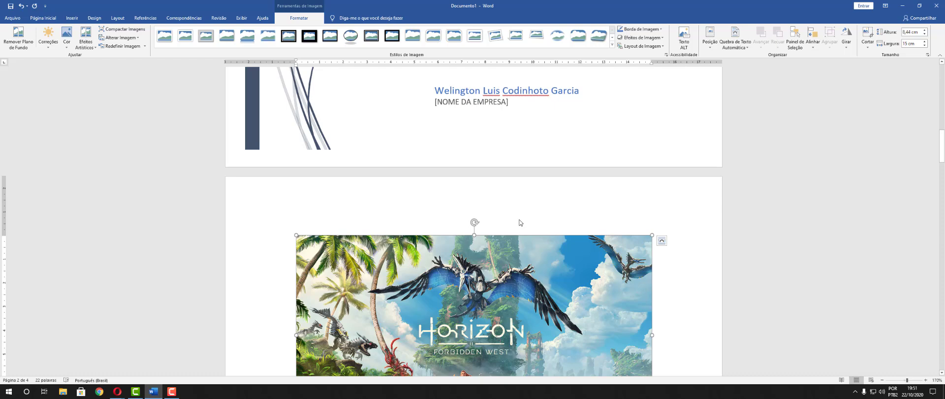
# Step: Try the light screen, Extremidades Brilhantes, watercolour sponge and line drawing artistic effects on the picture, and remove them
pyautogui.scroll(-3, 530, 220)
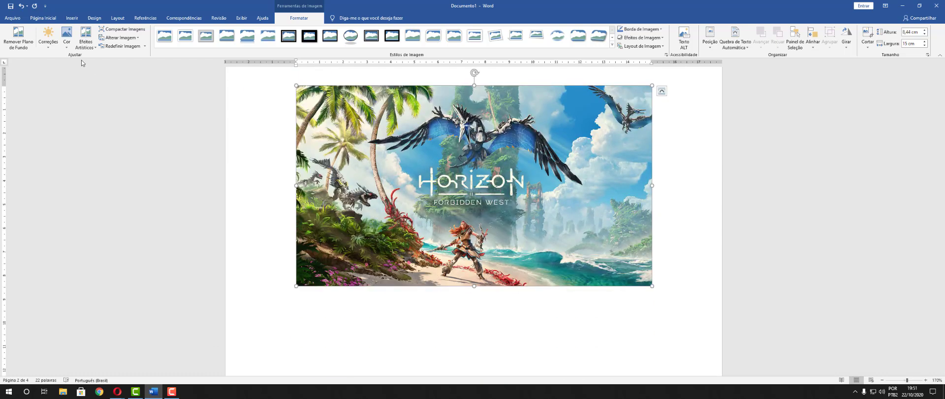
pyautogui.click(94, 46)
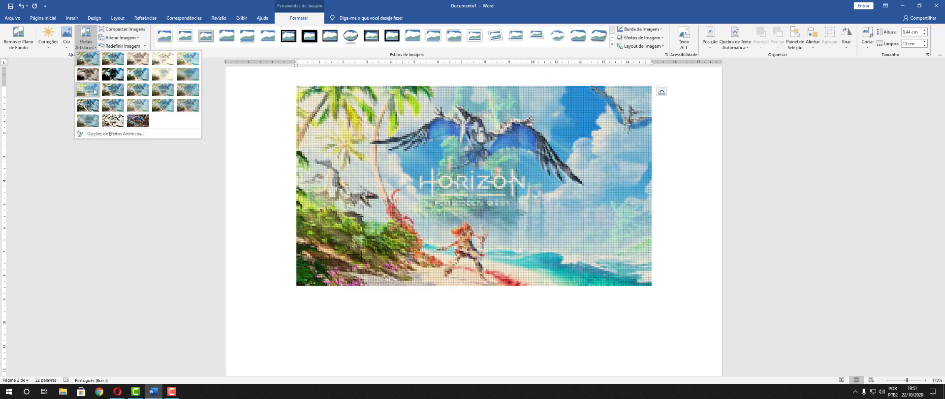
pyautogui.click(95, 91)
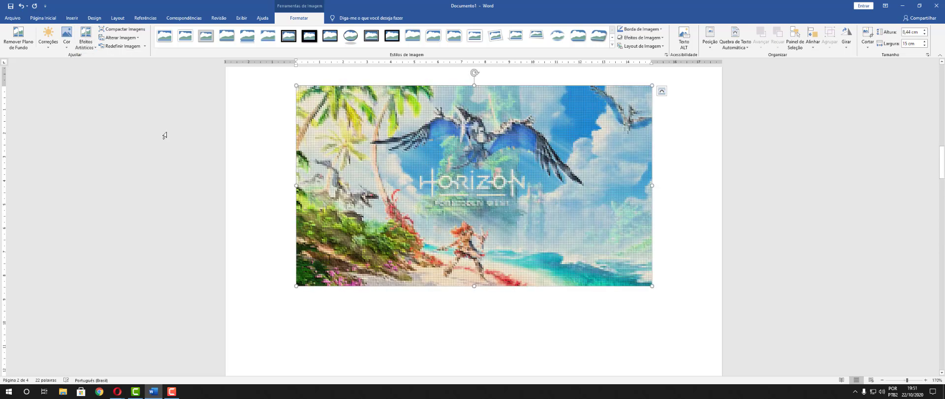
pyautogui.click(85, 40)
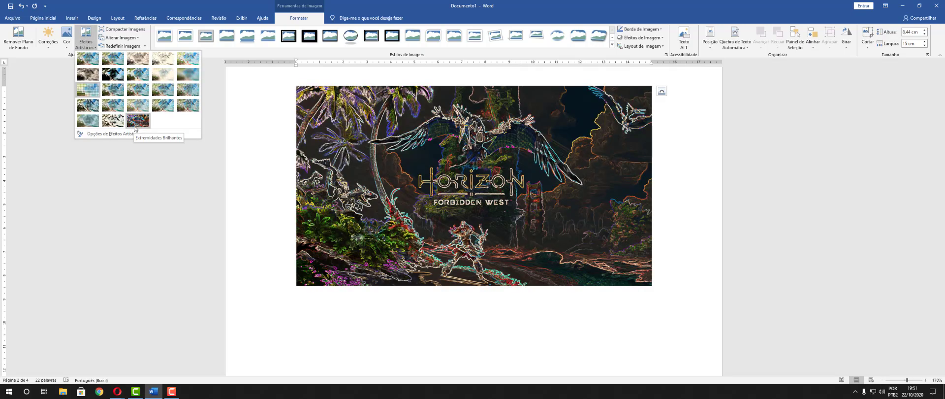
pyautogui.click(137, 122)
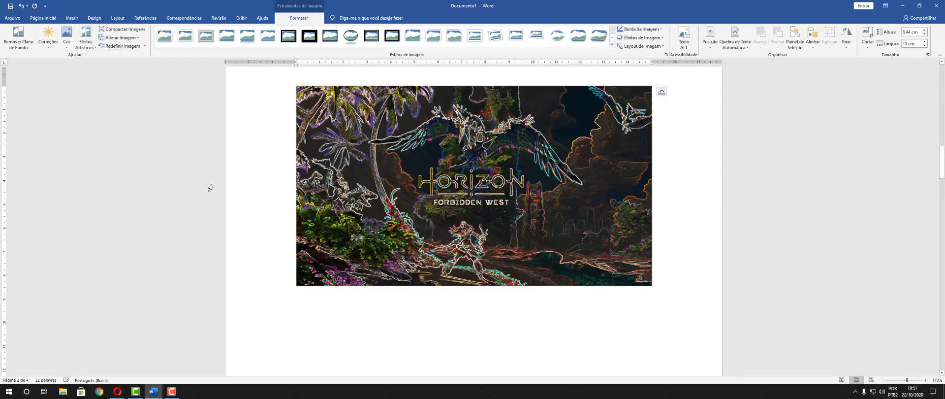
pyautogui.click(90, 48)
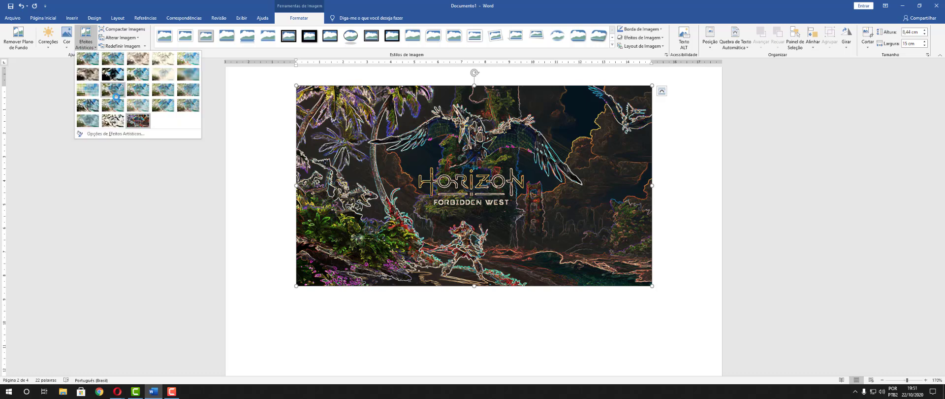
pyautogui.click(116, 96)
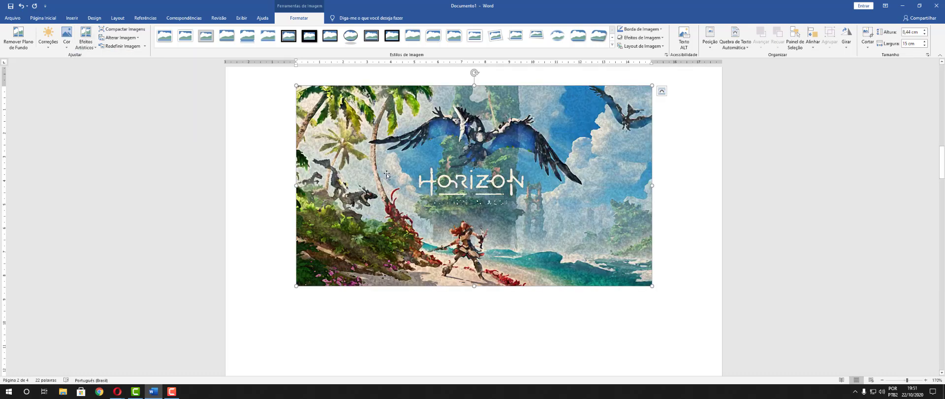
pyautogui.click(91, 50)
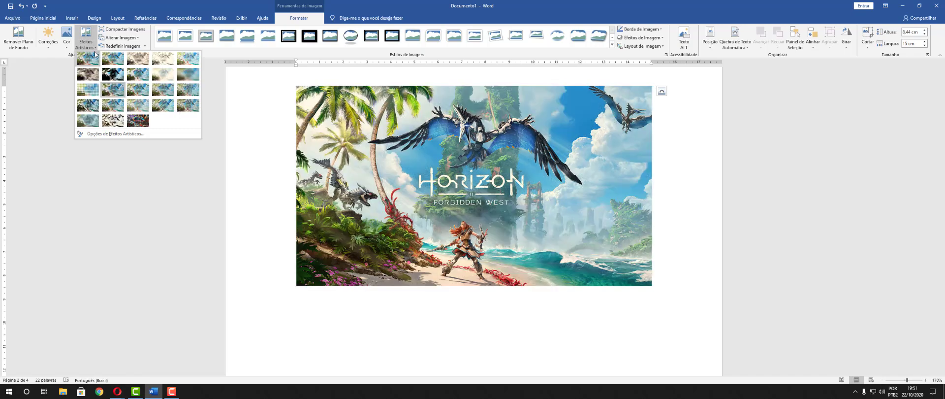
pyautogui.click(187, 60)
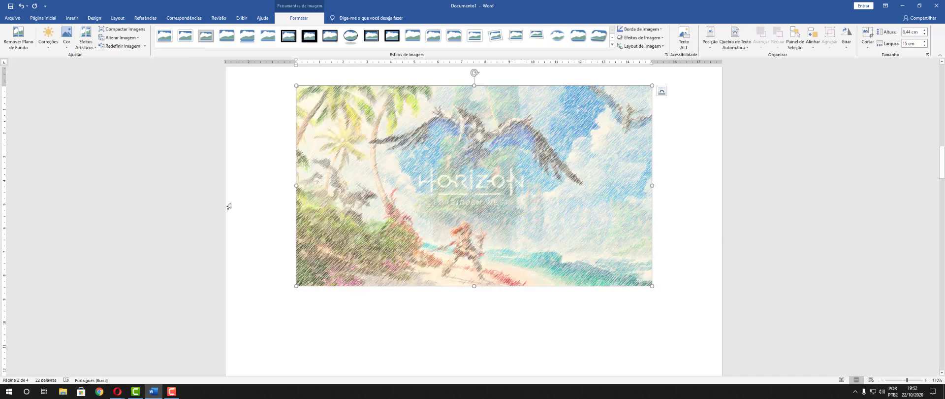
pyautogui.click(86, 41)
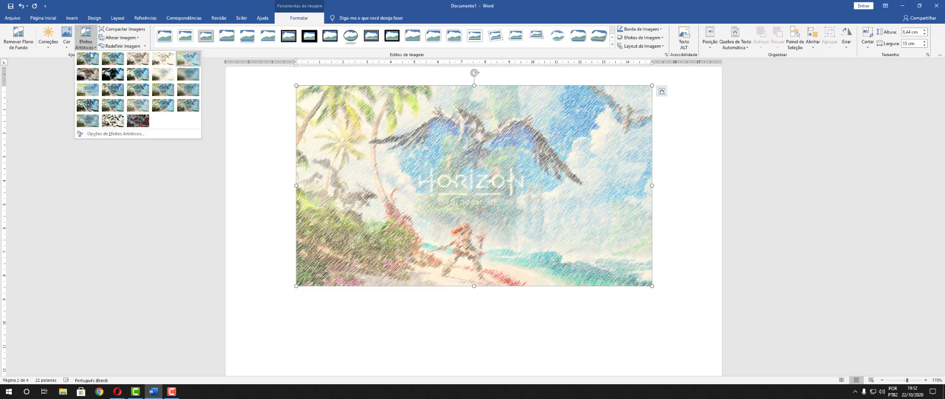
pyautogui.click(127, 95)
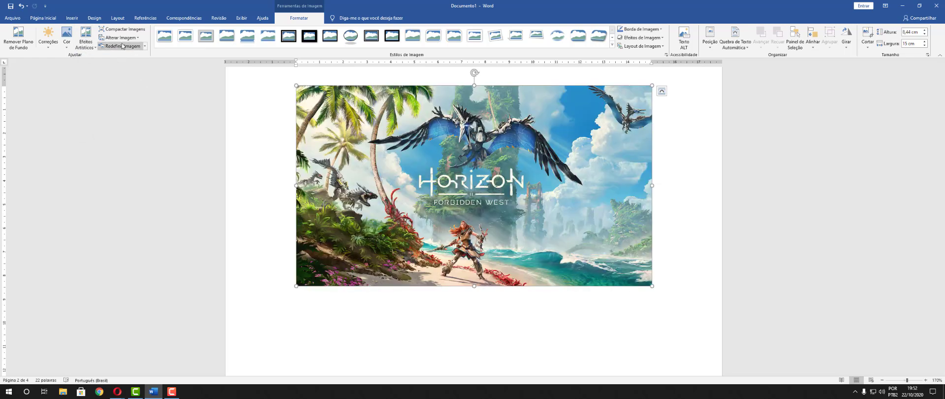
# Step: Try the cutout artistic effect on the picture from the detailed artistic effects options, and reset the effect
pyautogui.click(86, 42)
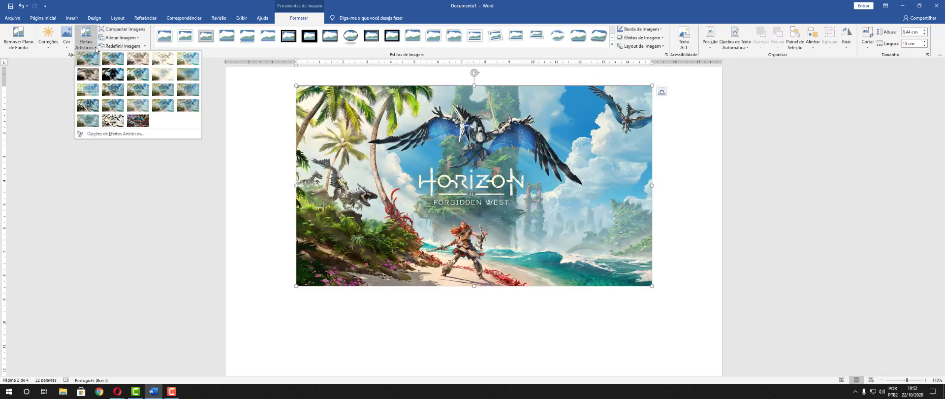
pyautogui.click(114, 133)
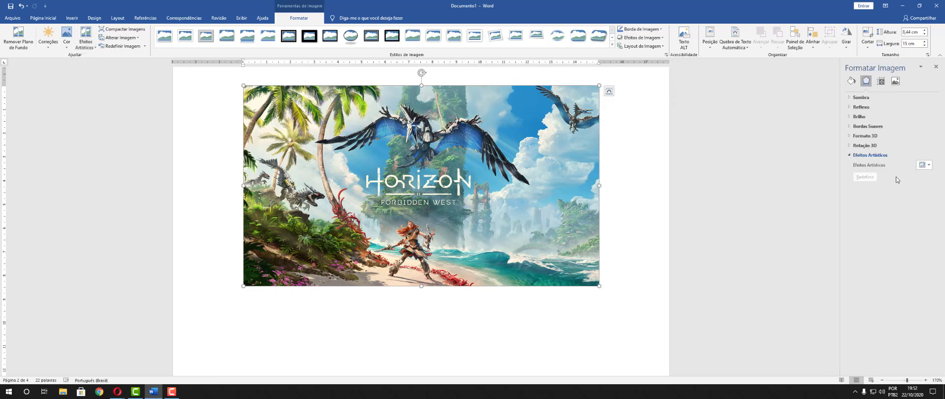
pyautogui.click(925, 166)
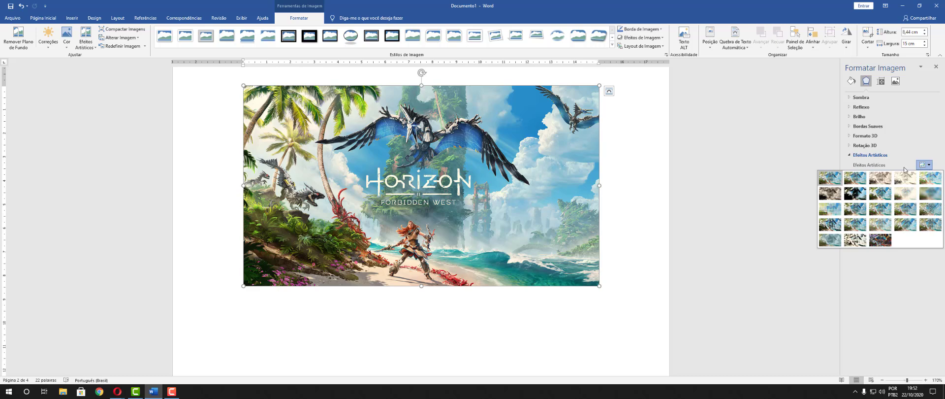
pyautogui.click(832, 240)
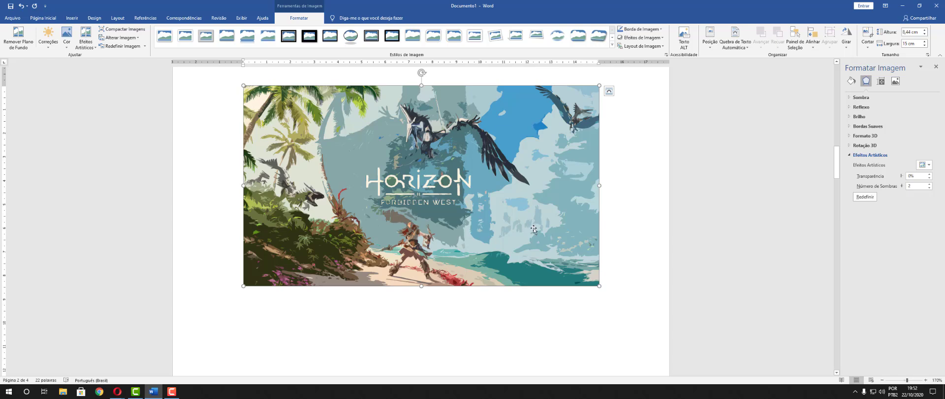
pyautogui.click(929, 165)
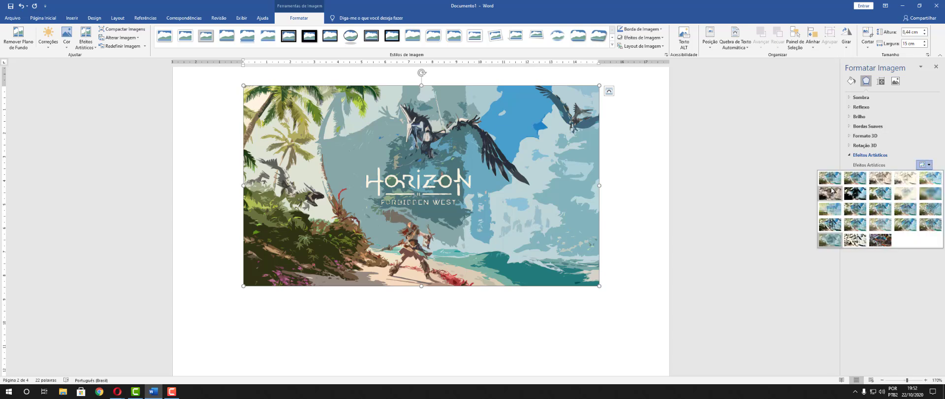
pyautogui.click(830, 225)
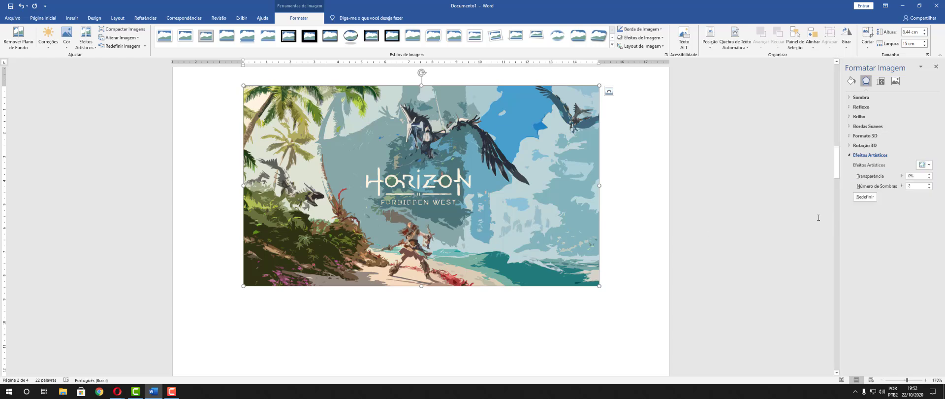
pyautogui.click(865, 197)
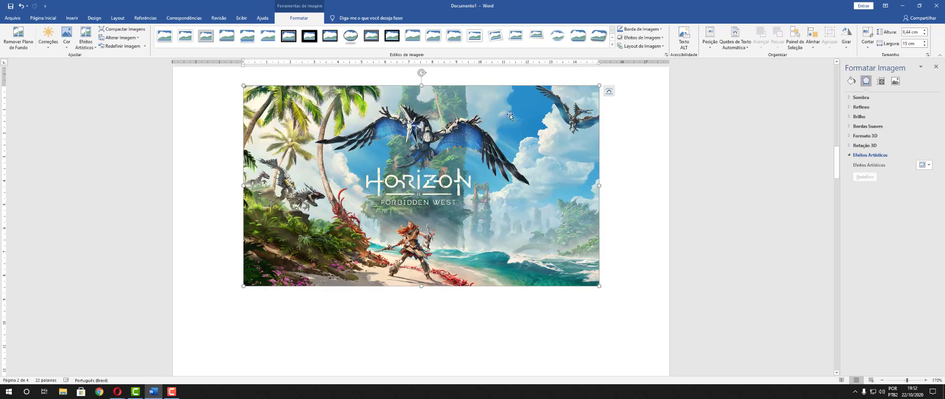
# Step: Try the light screen artistic effect on the picture with a grid size of 10 and adjusted transparency, and reset the effect
pyautogui.click(923, 165)
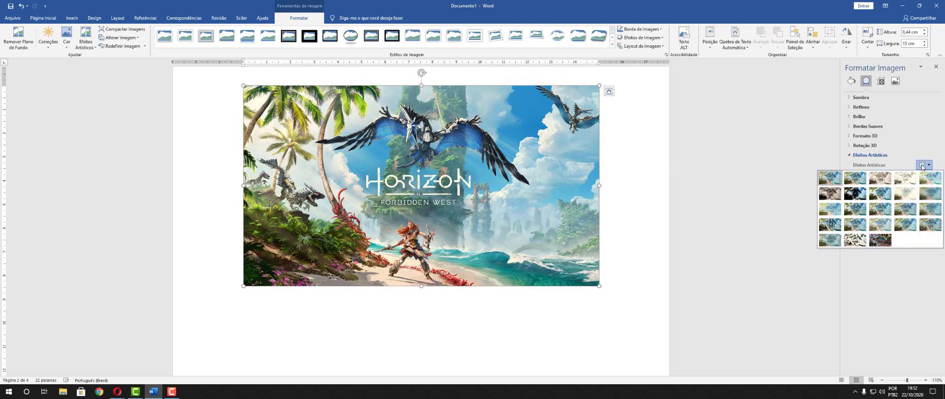
pyautogui.click(830, 208)
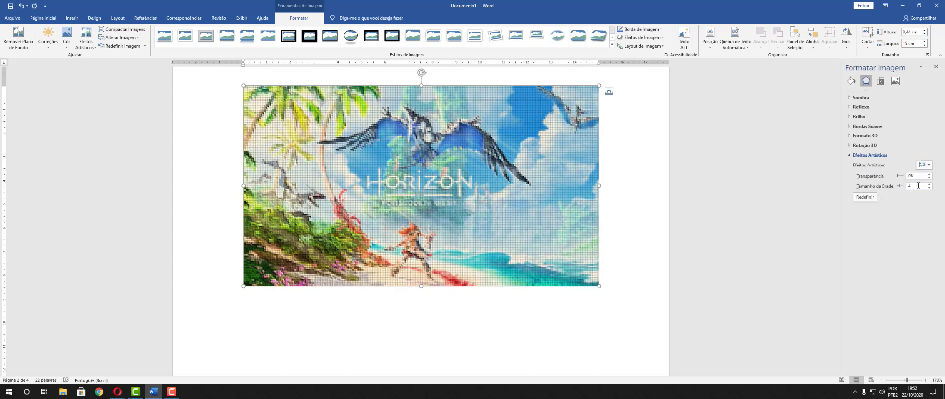
pyautogui.click(928, 184)
pyautogui.click(929, 184)
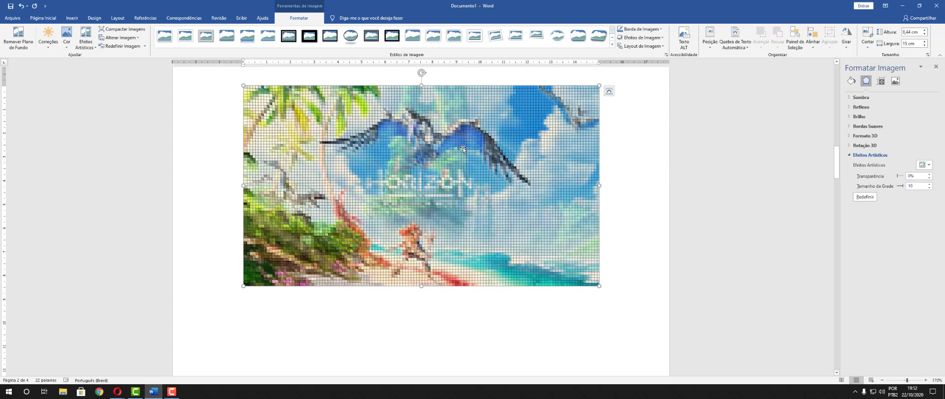
pyautogui.click(928, 173)
pyautogui.click(864, 197)
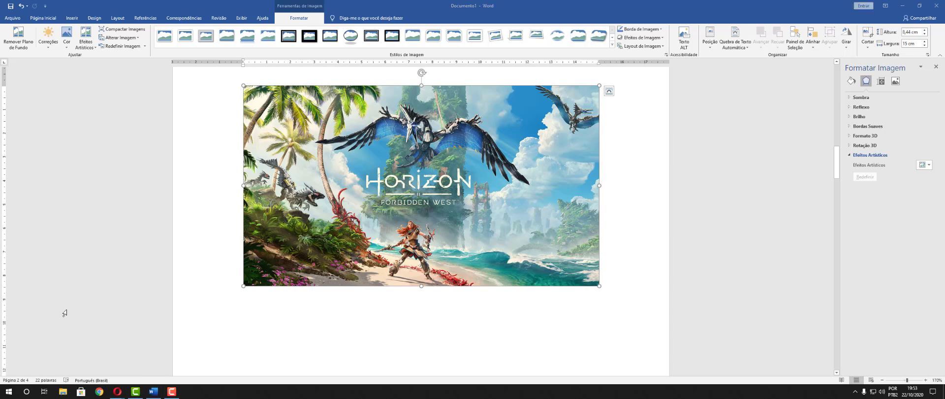
pyautogui.press('super')
pyautogui.write('meus')
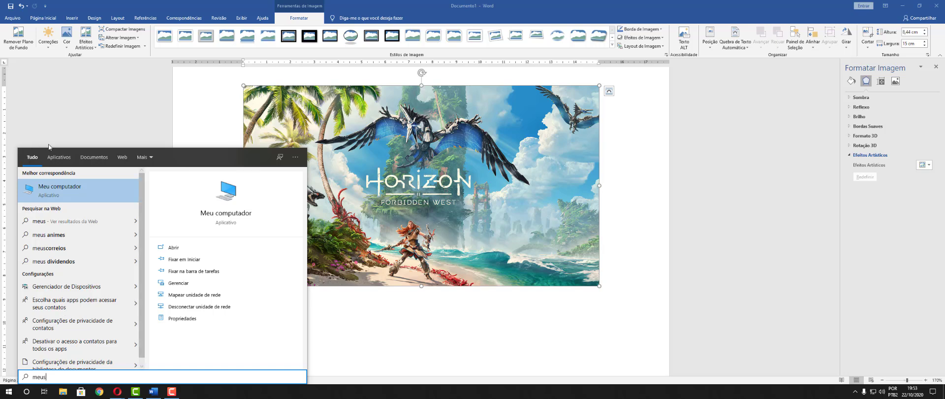
pyautogui.click(110, 92)
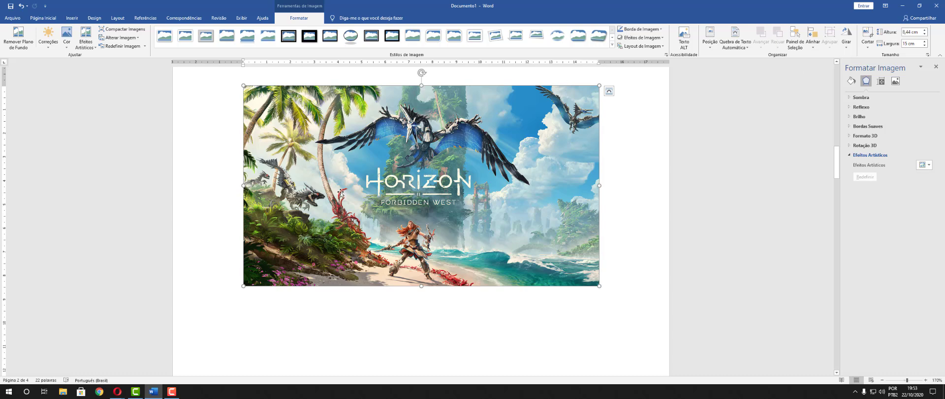
pyautogui.rightClick(319, 194)
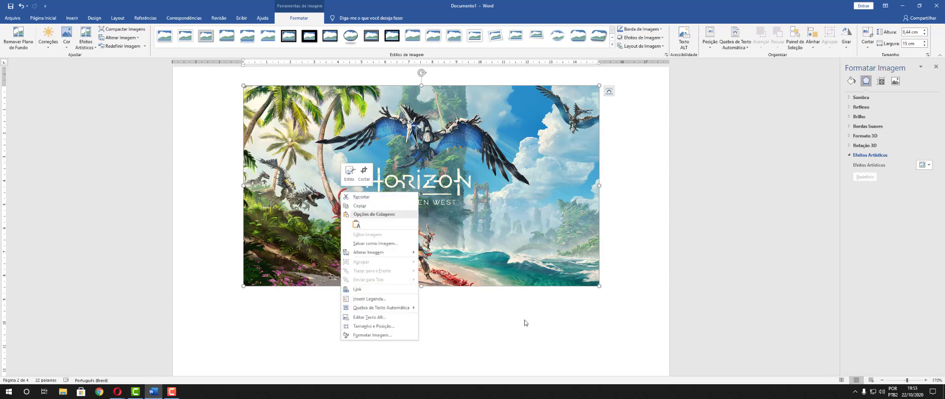
pyautogui.click(690, 276)
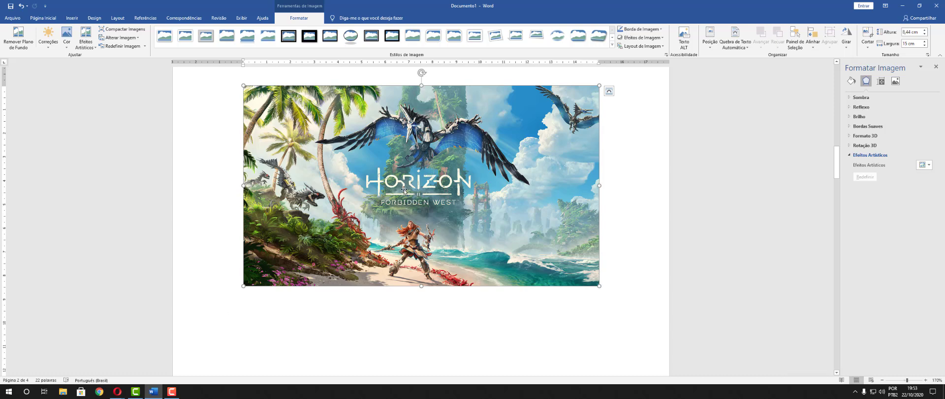
# Step: Compress only this picture and delete its cropped areas, first at the default resolution and again at the print resolution (220 ppi)
pyautogui.click(123, 29)
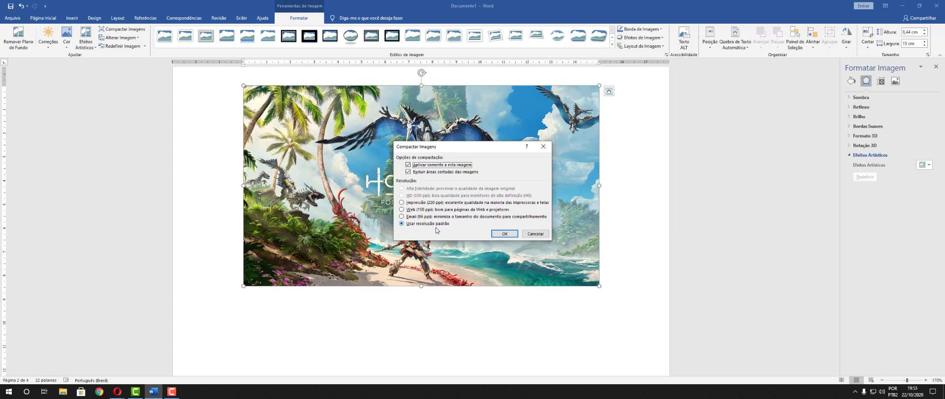
pyautogui.click(501, 237)
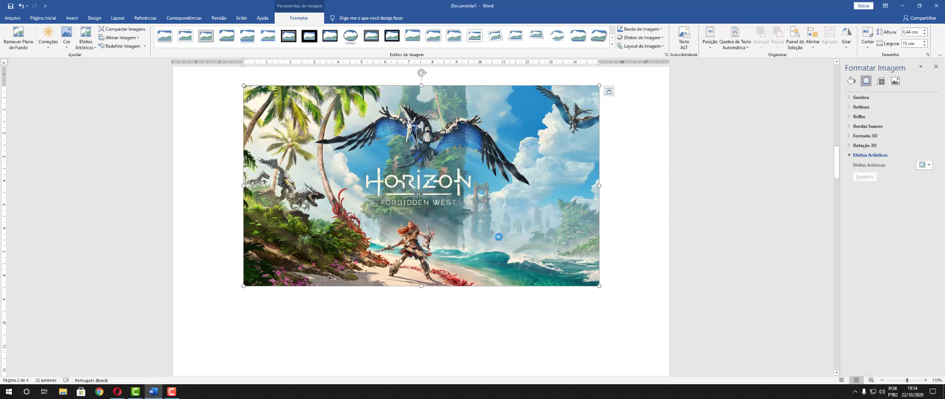
pyautogui.click(136, 30)
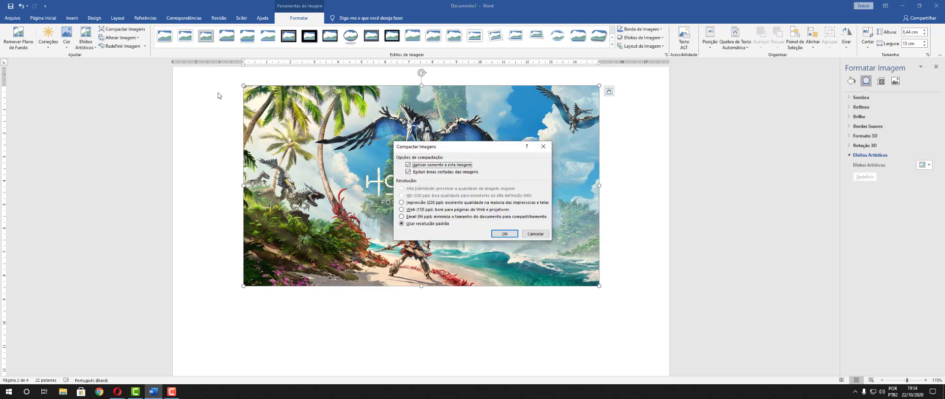
pyautogui.click(427, 203)
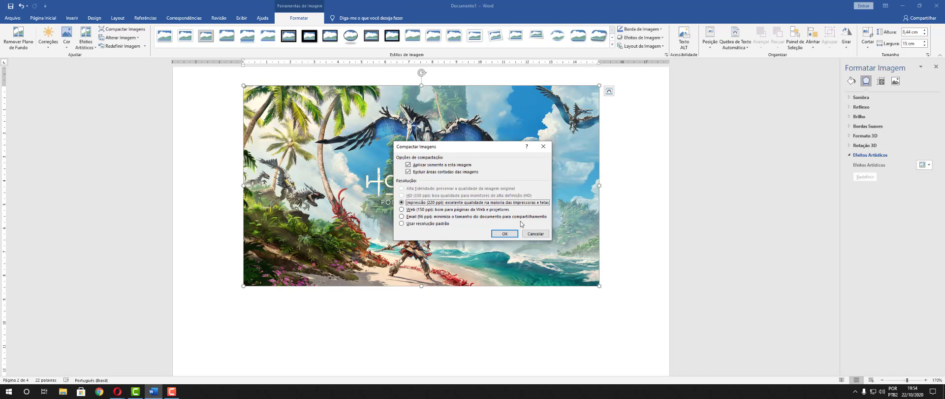
pyautogui.click(506, 233)
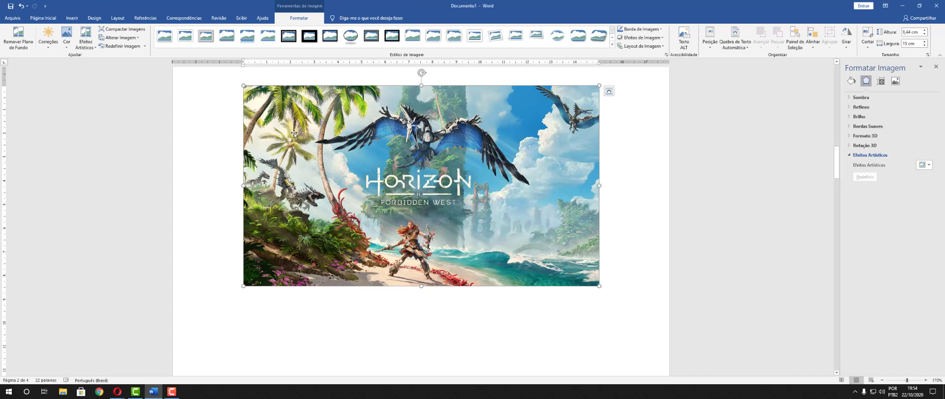
# Step: Compress only this picture at the web resolution (150 ppi), deleting its cropped areas
pyautogui.rightClick(331, 193)
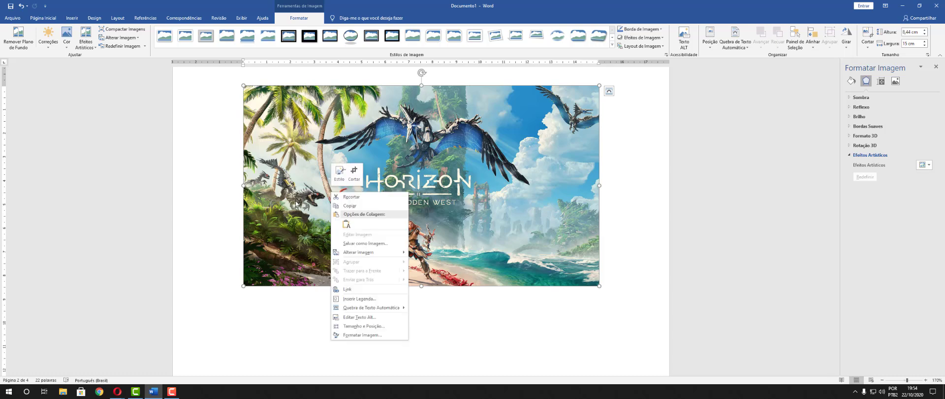
pyautogui.click(263, 144)
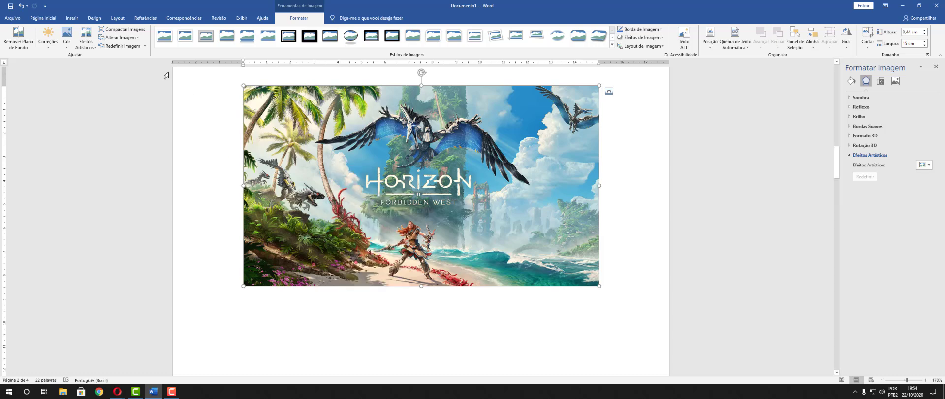
pyautogui.click(111, 30)
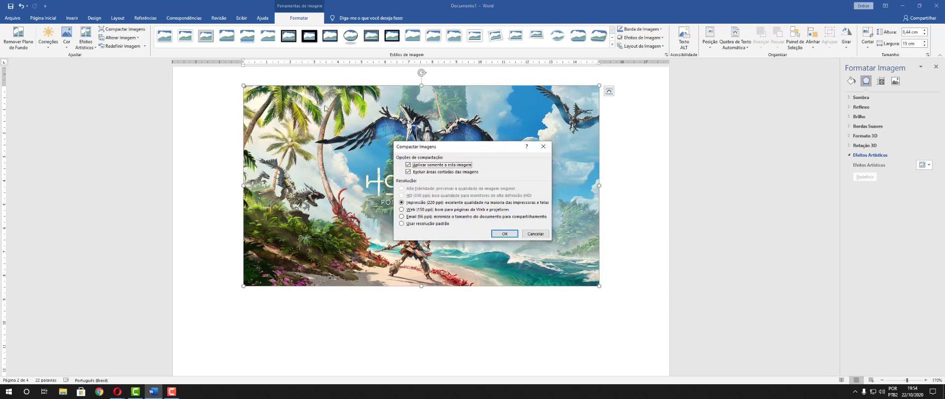
pyautogui.click(448, 210)
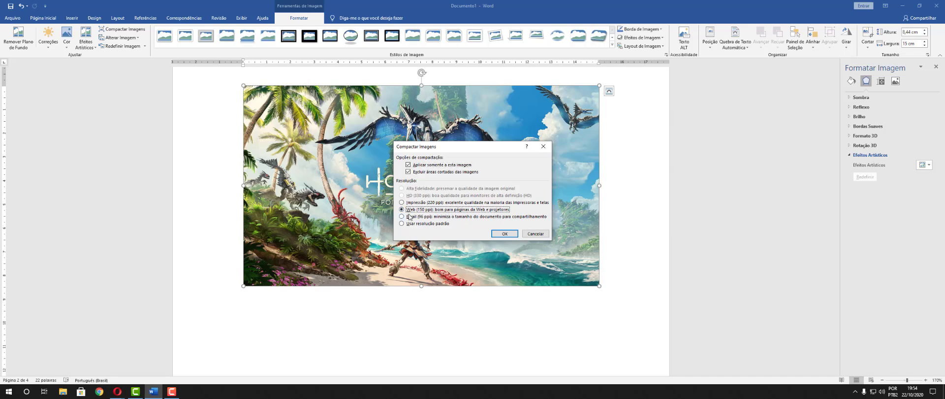
pyautogui.click(510, 234)
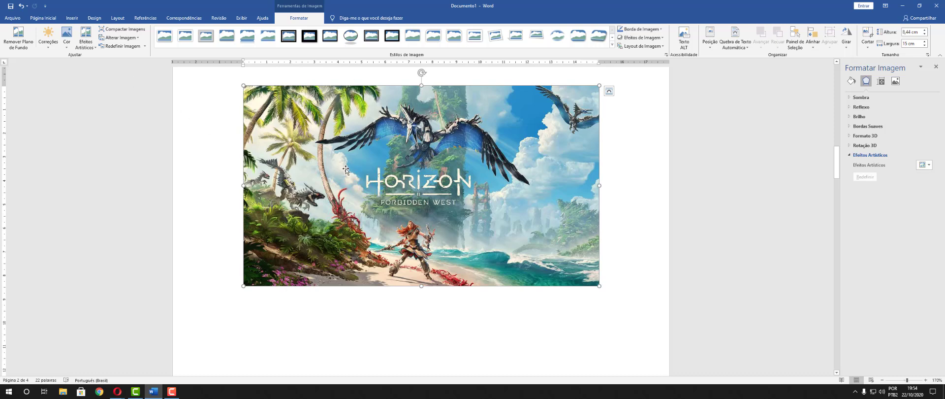
pyautogui.click(139, 41)
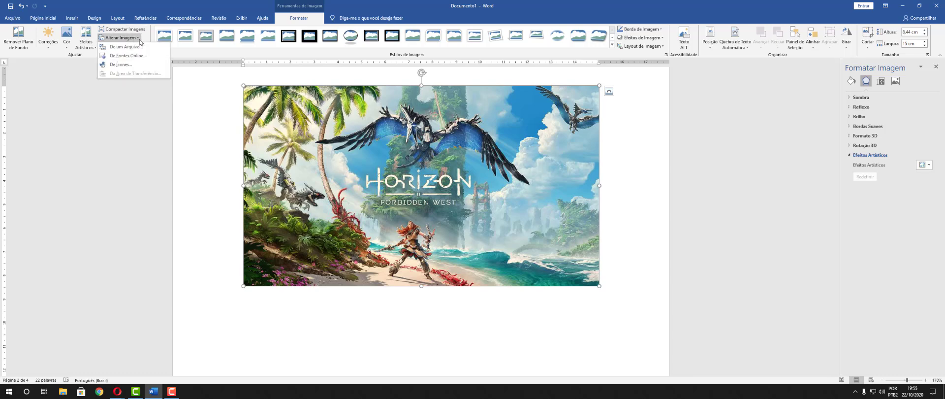
pyautogui.click(139, 41)
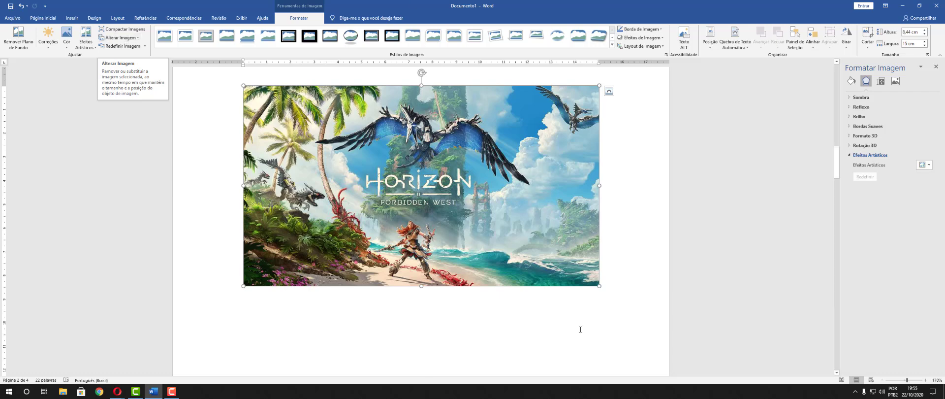
# Step: Add the filler text "ahsdgajsdhga" below the picture and set its font colour to automatic
pyautogui.click(615, 295)
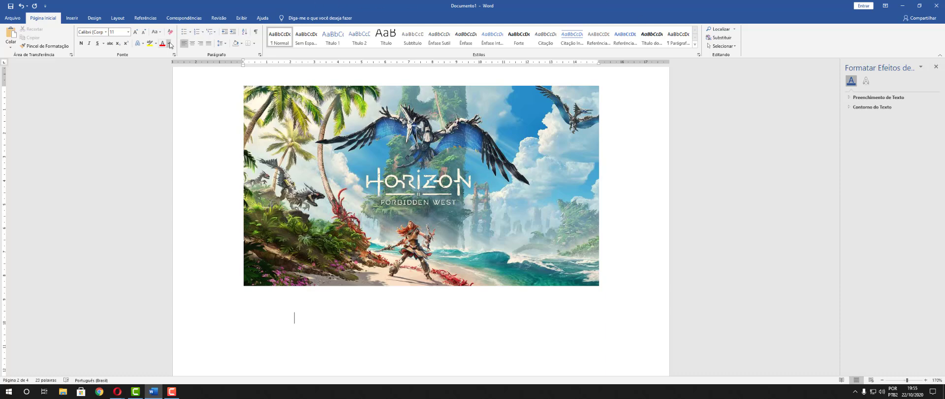
pyautogui.doubleClick(276, 317)
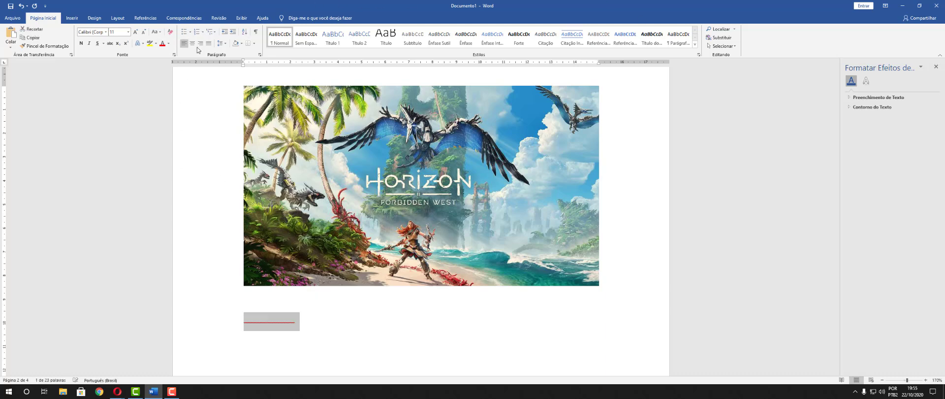
pyautogui.click(163, 44)
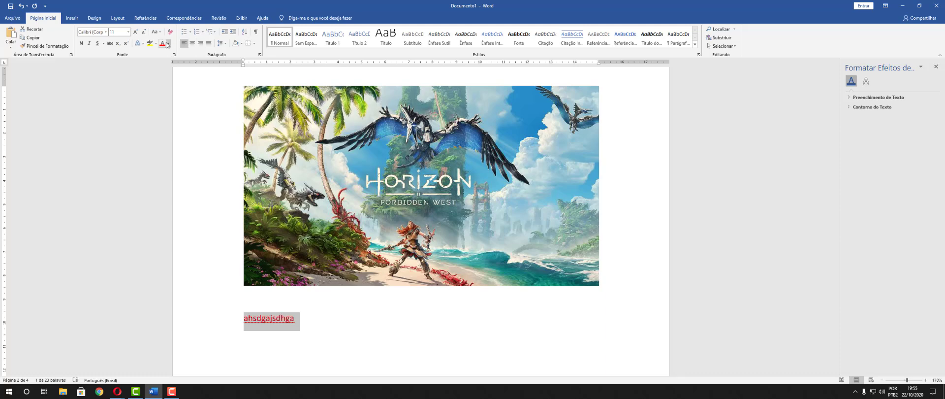
pyautogui.click(168, 44)
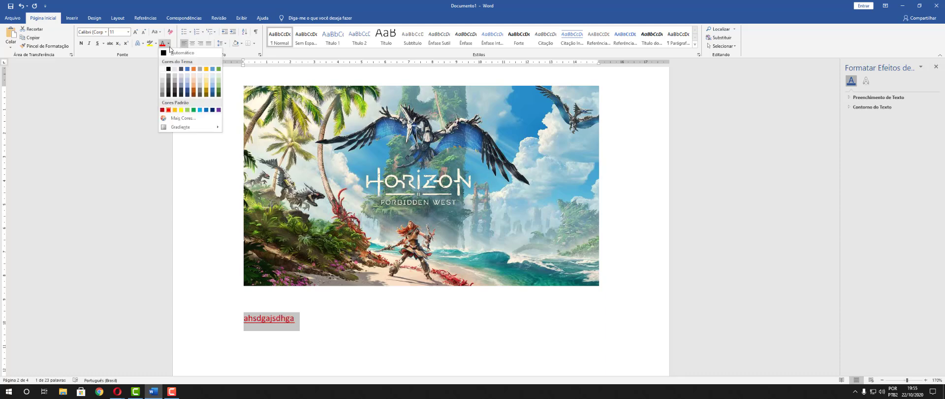
pyautogui.click(172, 53)
pyautogui.click(310, 322)
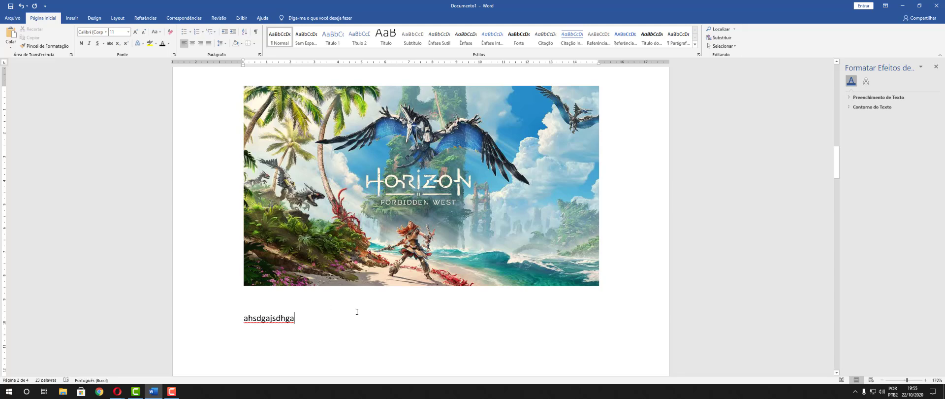
# Step: Extend the filler text below the picture with random words until it fills nearly two lines, ending in "ahjs"
pyautogui.write('ahsgdahgs dahsdh gahsjgdhag dg')
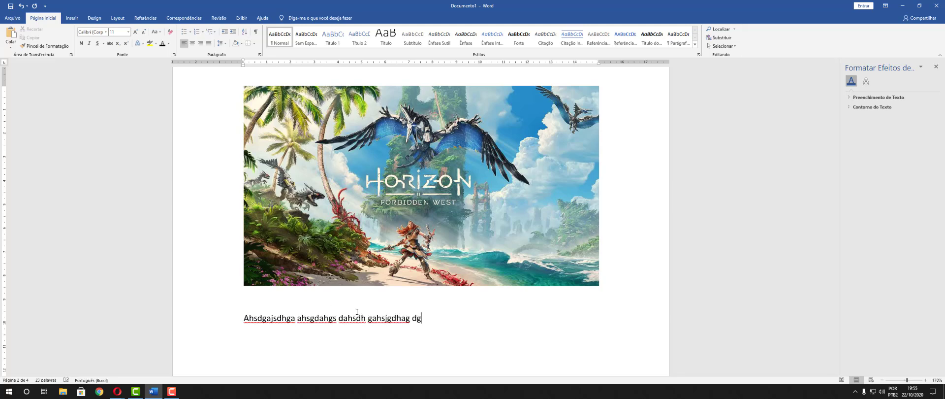
pyautogui.write('ahjsgd hjagshdg ahjgsdhag shjgahsjgdhjas gahsjshdgs')
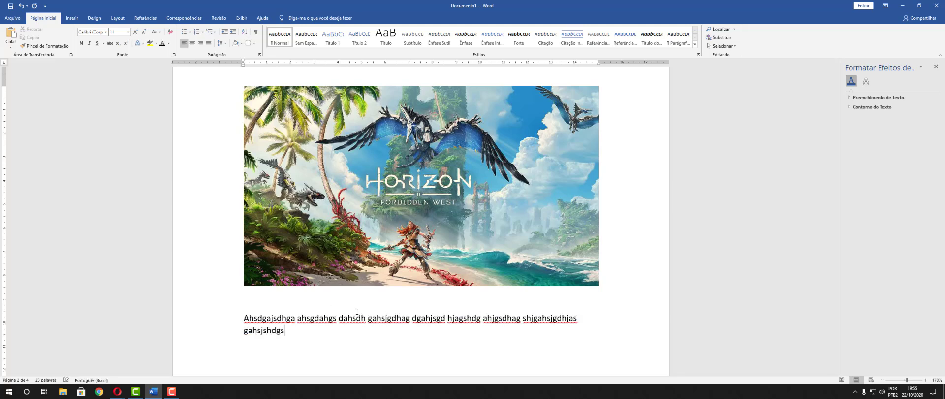
pyautogui.write('ahjg ahjgdhjasgdh aghdgahjsgd ahjsg sd ahjs')
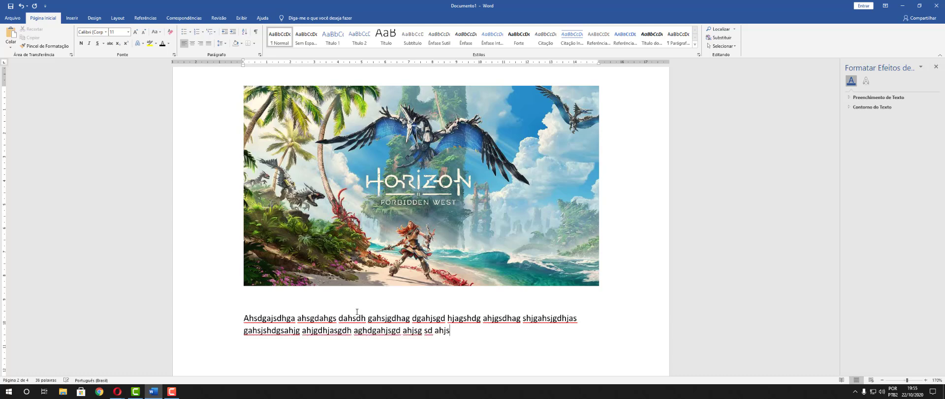
# Step: Replace the Horizon Forbidden West picture with the jupiter image file from the Imagens folder
pyautogui.click(529, 176)
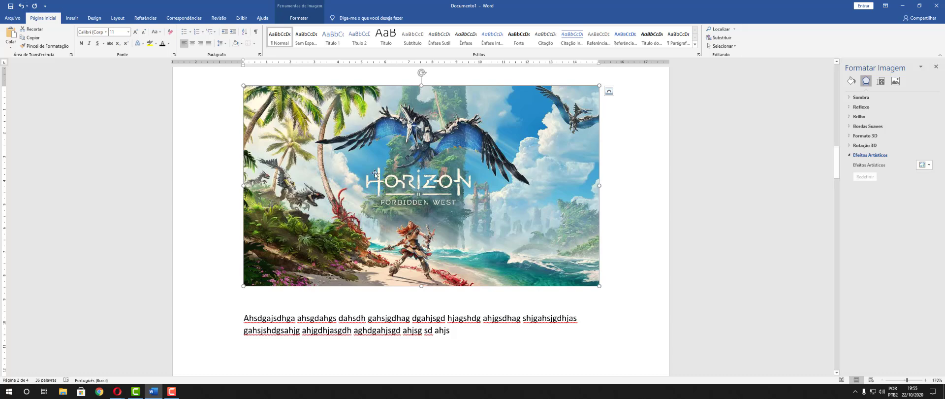
pyautogui.click(72, 18)
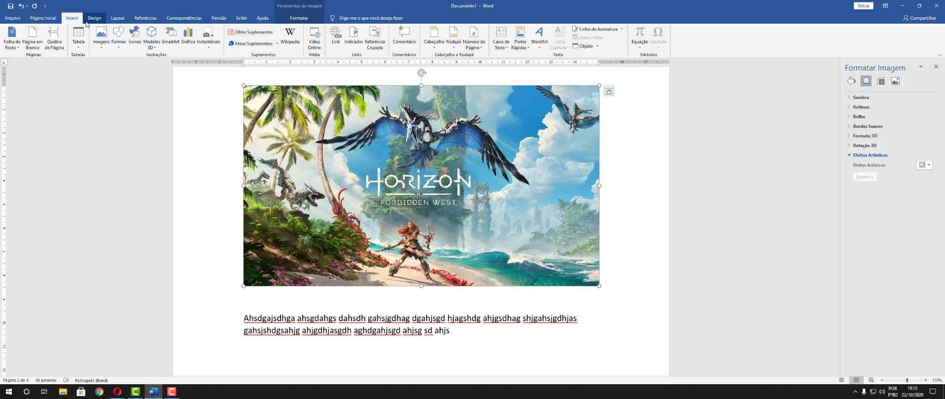
pyautogui.click(105, 47)
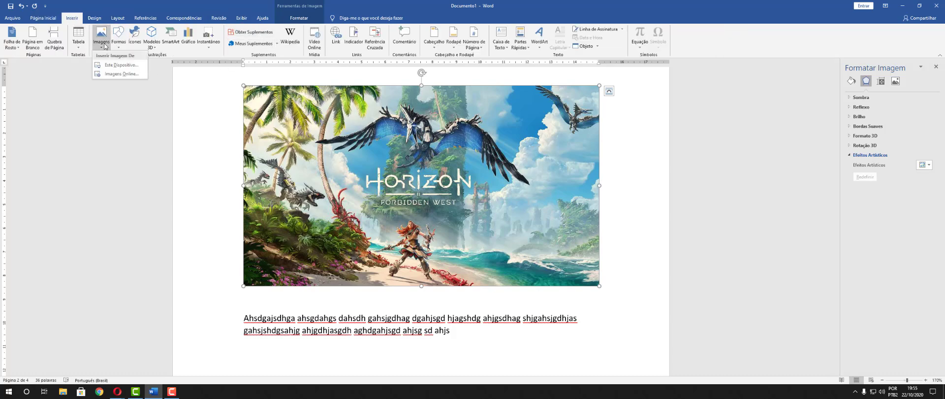
pyautogui.click(105, 46)
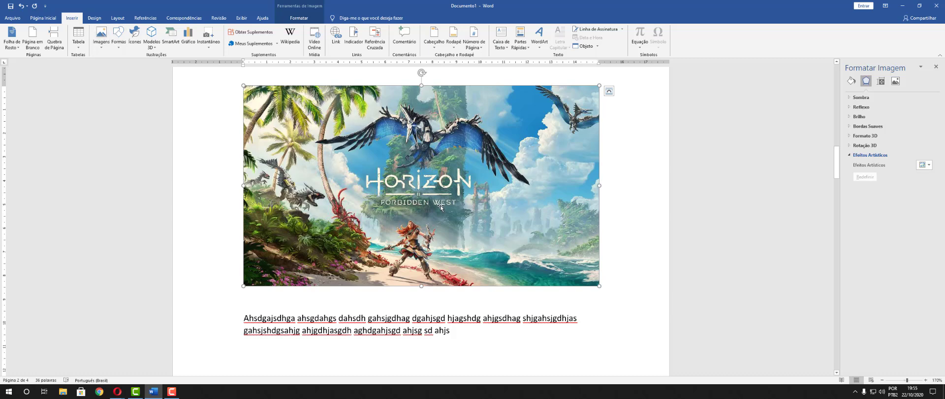
pyautogui.doubleClick(348, 150)
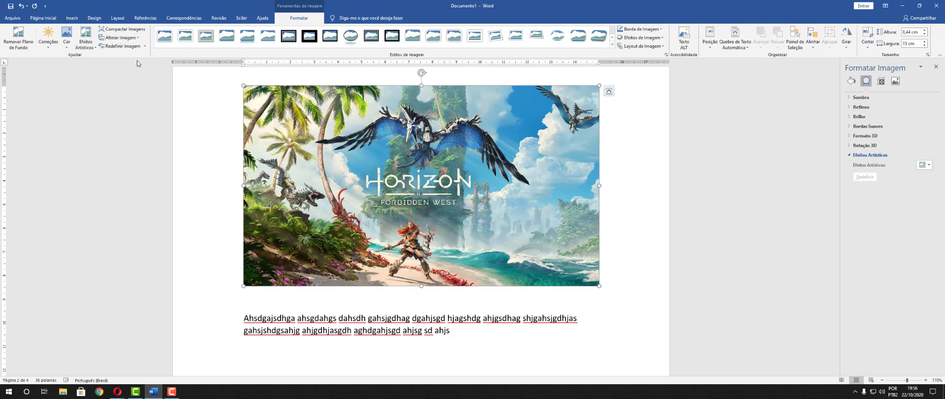
pyautogui.click(139, 38)
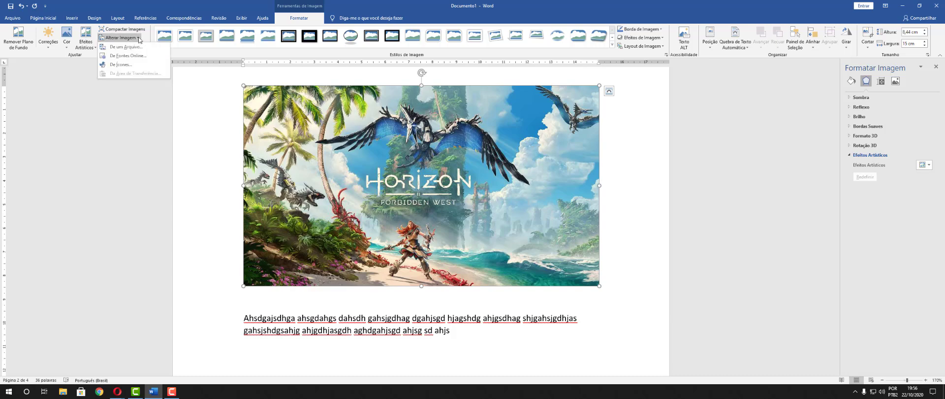
pyautogui.click(125, 47)
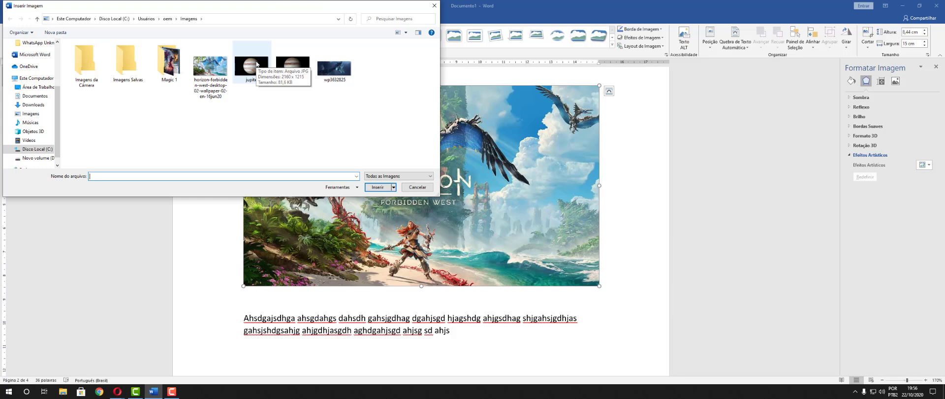
pyautogui.doubleClick(256, 64)
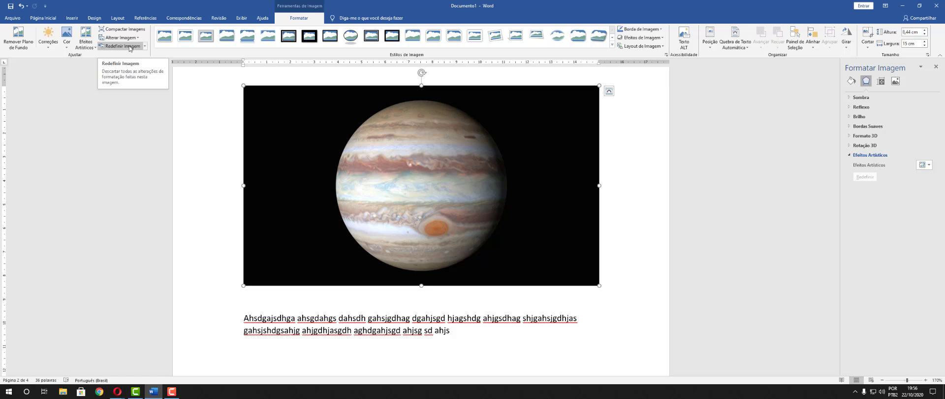
# Step: Try a cooler colour tone and a light grey recolour on the Jupiter picture, and reset the picture's formatting
pyautogui.click(130, 47)
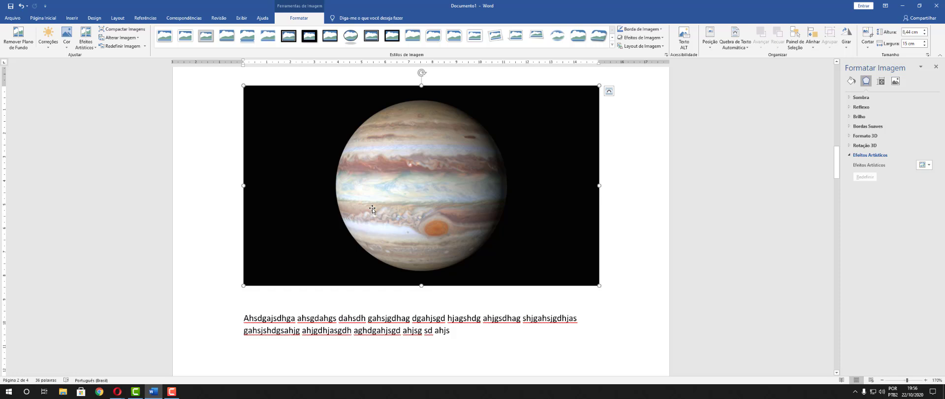
pyautogui.click(871, 97)
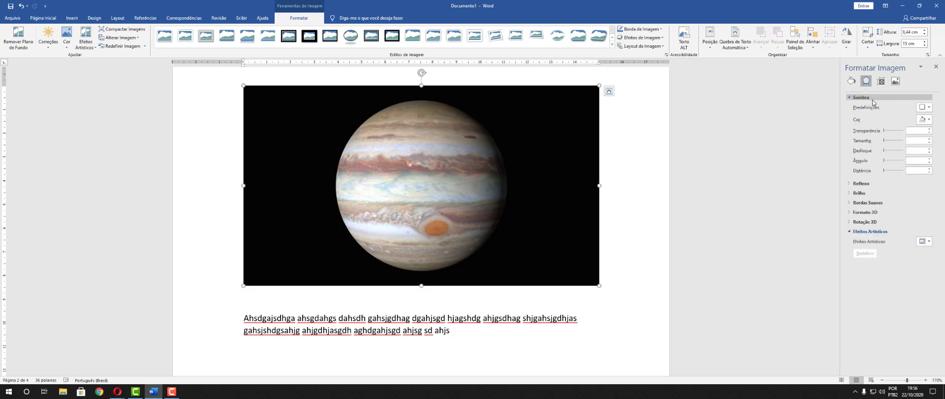
pyautogui.click(77, 97)
pyautogui.click(346, 214)
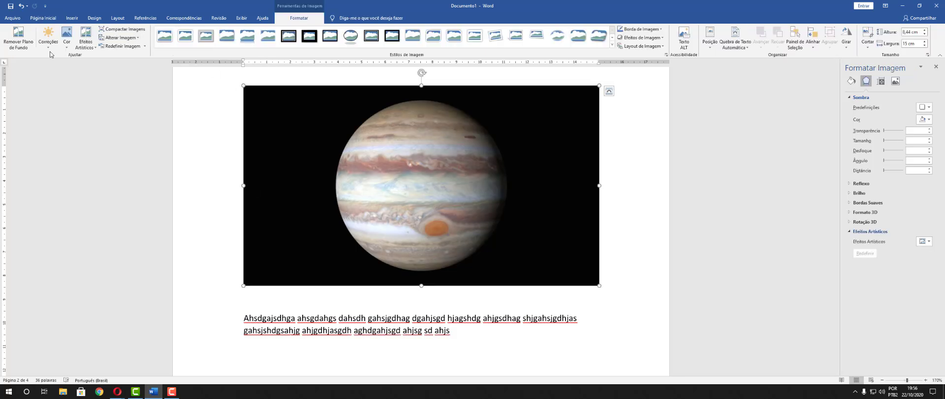
pyautogui.click(66, 35)
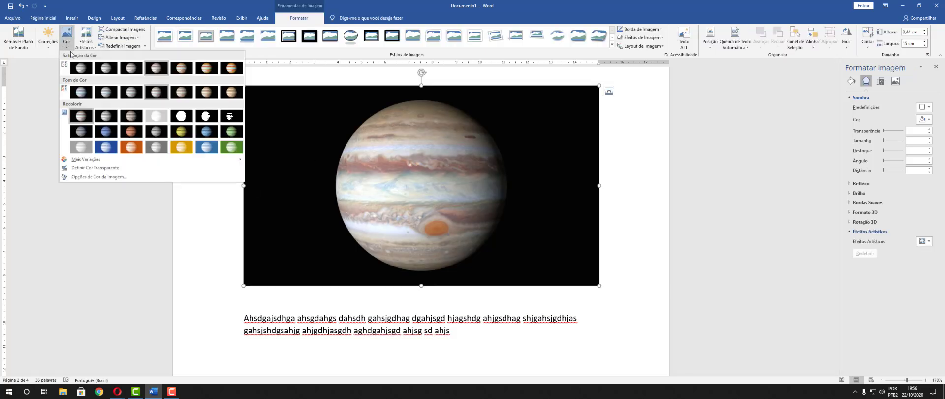
pyautogui.click(109, 93)
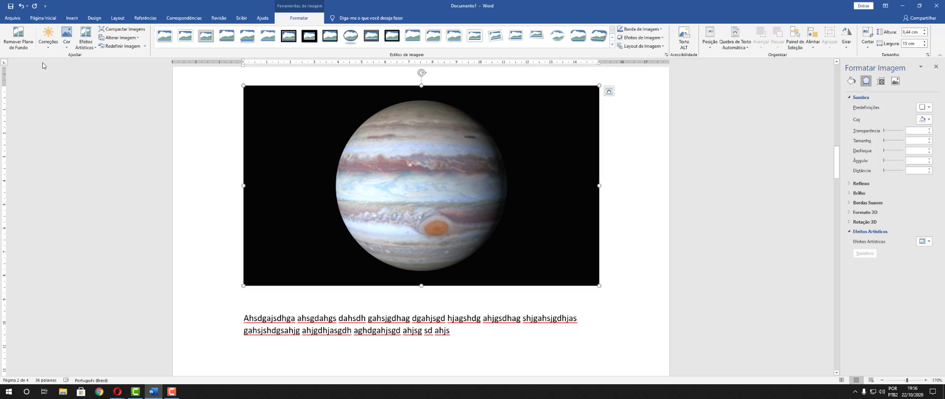
pyautogui.click(67, 37)
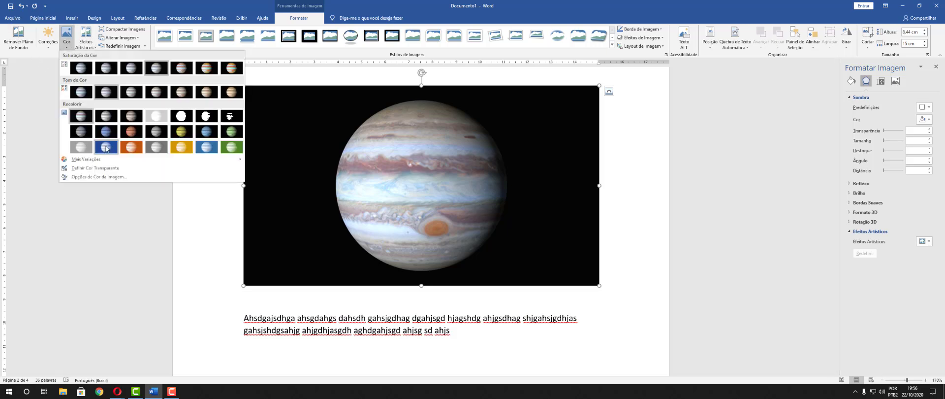
pyautogui.click(81, 147)
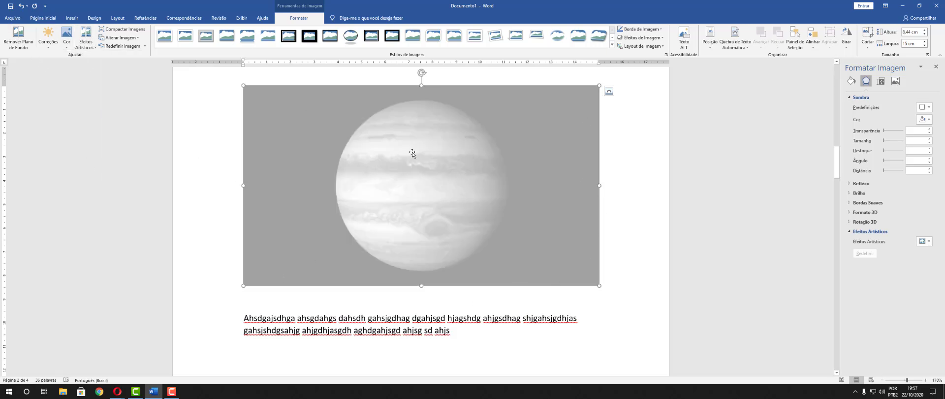
pyautogui.click(119, 47)
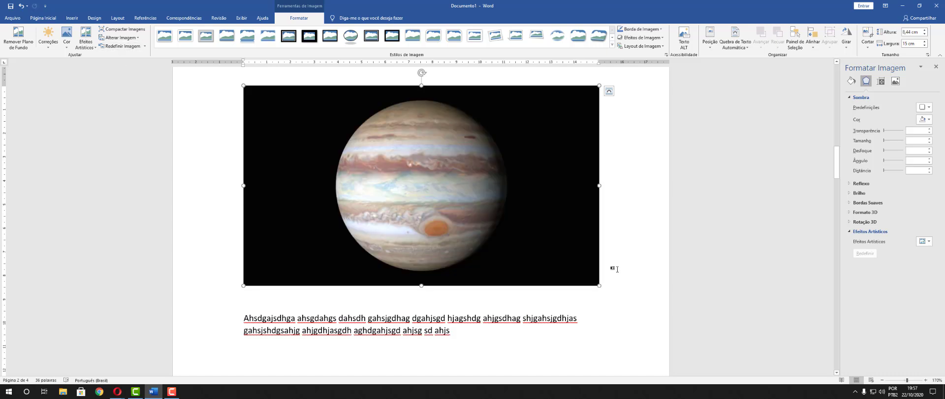
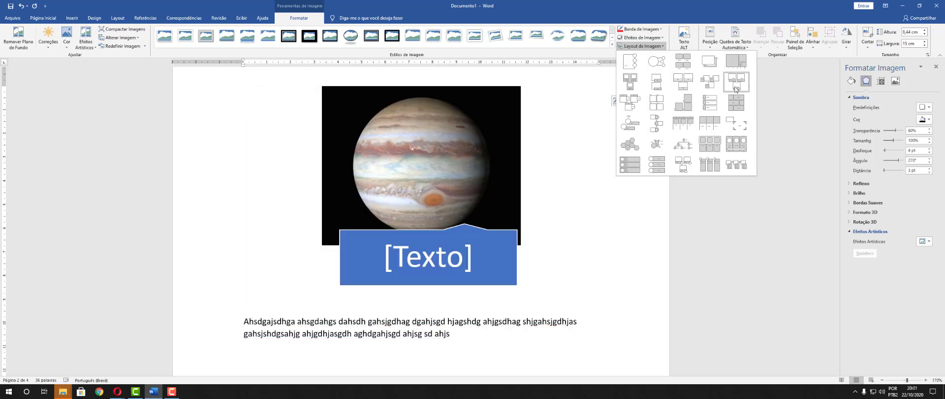
# Step: Apply the Blocos com Imagens Alternadas layout to the Jupiter picture and fill its text block with "Teste de texto com imagens," plus random filler letters
pyautogui.click(736, 108)
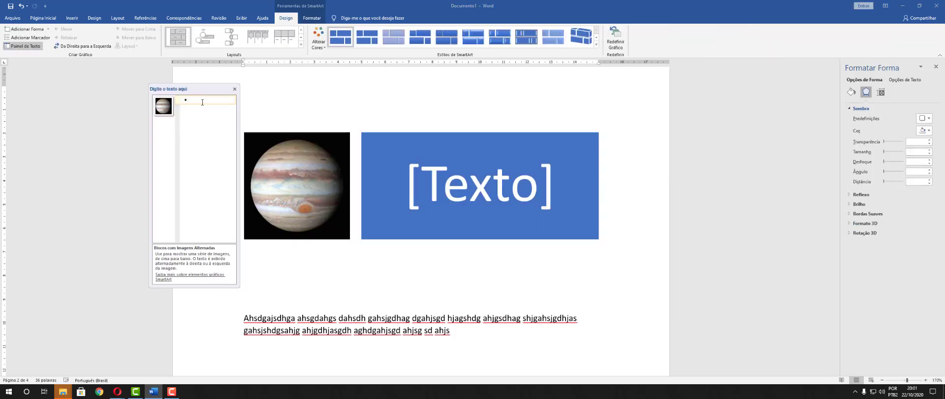
pyautogui.write('Tes')
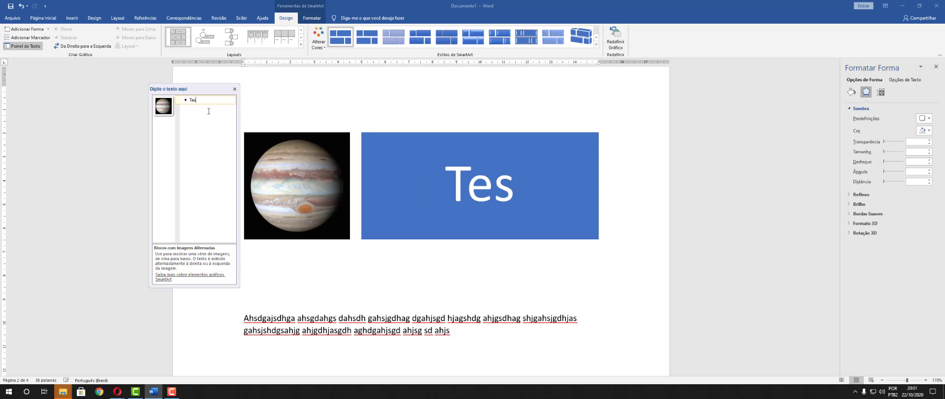
pyautogui.write('te de')
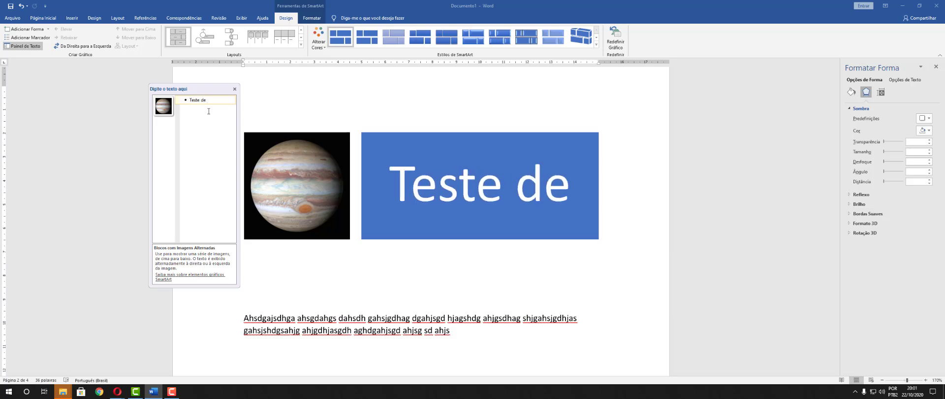
pyautogui.write(' text')
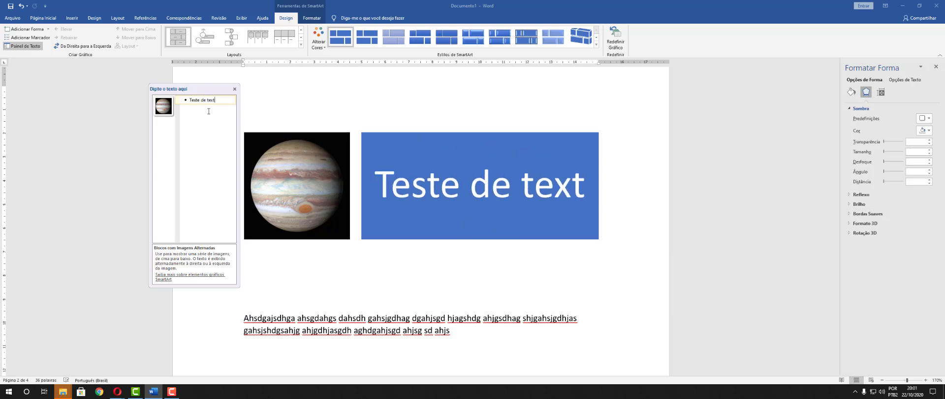
pyautogui.write('o com ima')
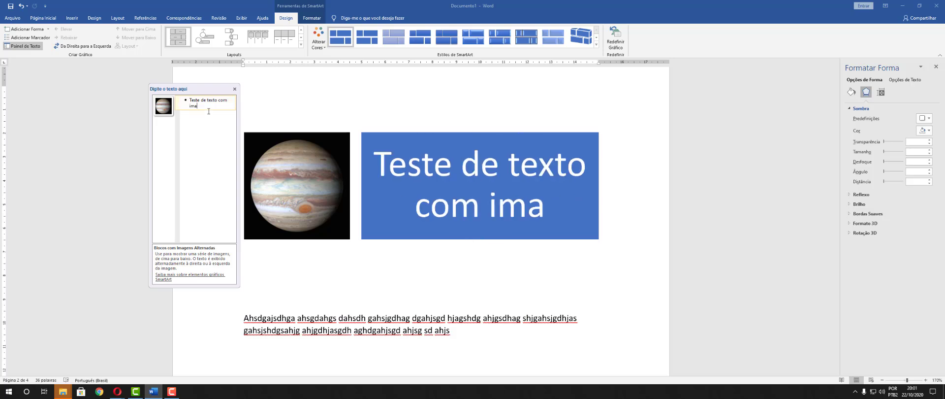
pyautogui.write('gens,')
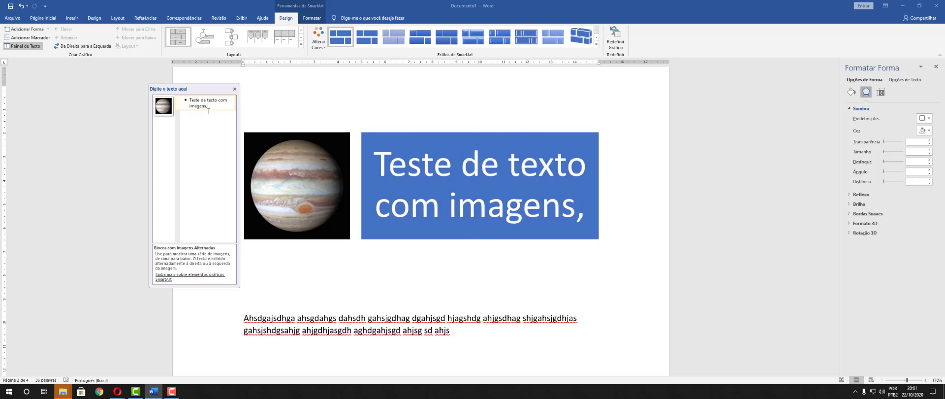
pyautogui.write(' ajshdhjahsdhagsdgahgsdhaghdgahgdhasgsdhasg')
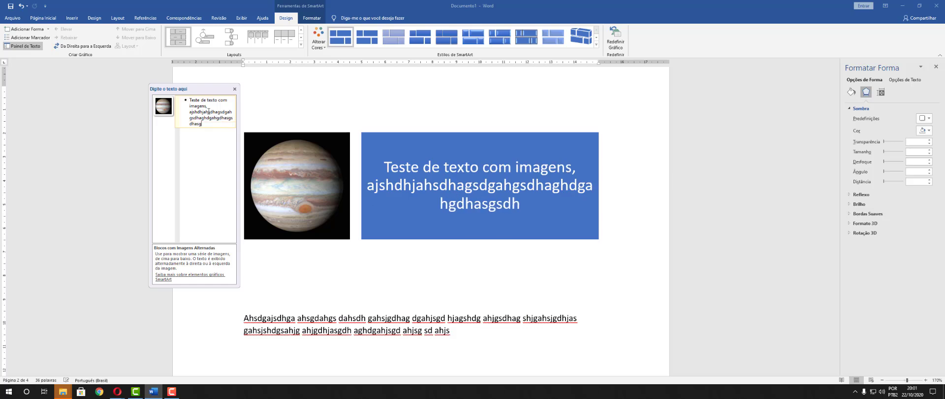
pyautogui.write('hdgashdgahsgdhaghdgahdgahgdhaghdga')
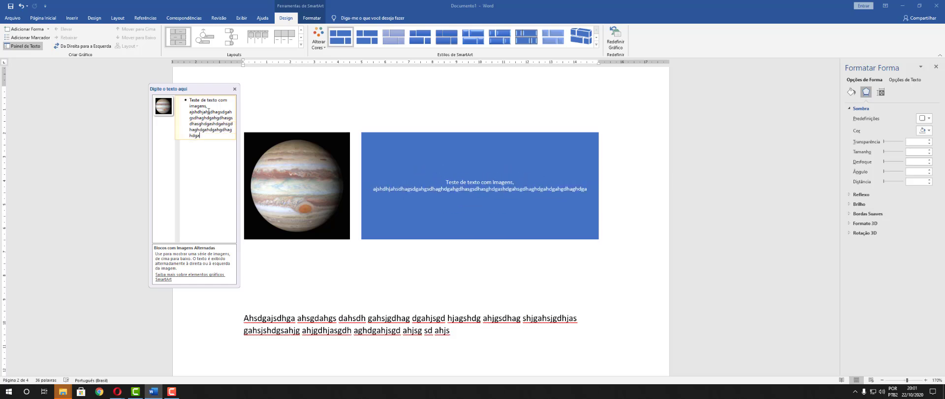
# Step: Add a second text-and-picture block to the SmartArt graphic and fill its text shape with random letters starting "asgdgasfdgaf"
pyautogui.press('Return')
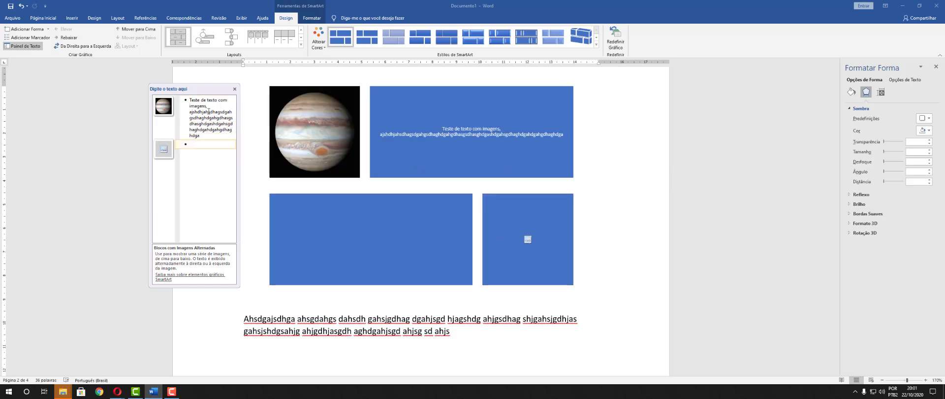
pyautogui.click(346, 251)
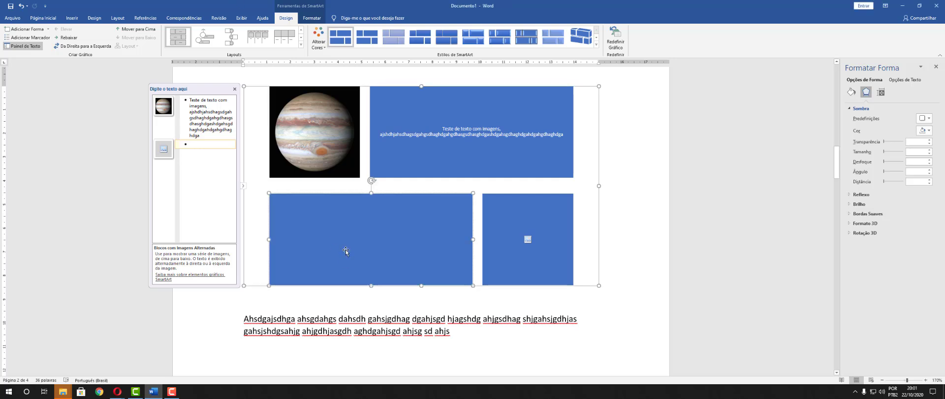
pyautogui.write('asgdgasfdgafsdfgafdafd')
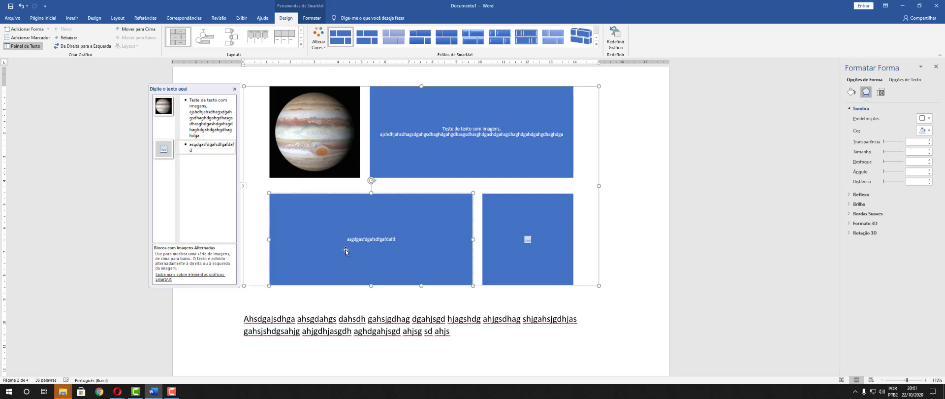
pyautogui.write('agfdgafdgafgdfag')
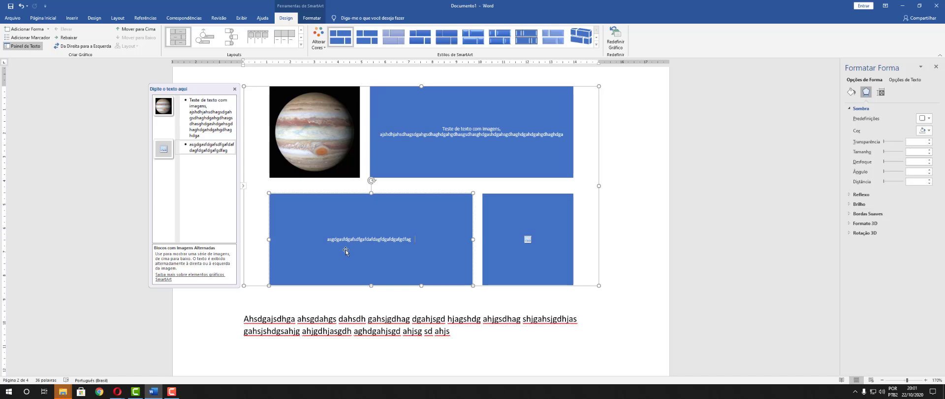
# Step: Fill the empty picture placeholder of the second SmartArt block with the horizon-forbidden-west wallpaper from the Imagens folder
pyautogui.click(528, 228)
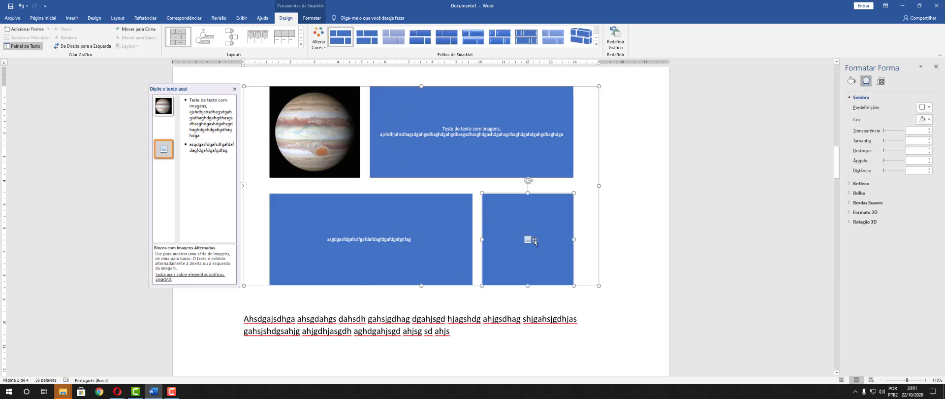
pyautogui.click(528, 240)
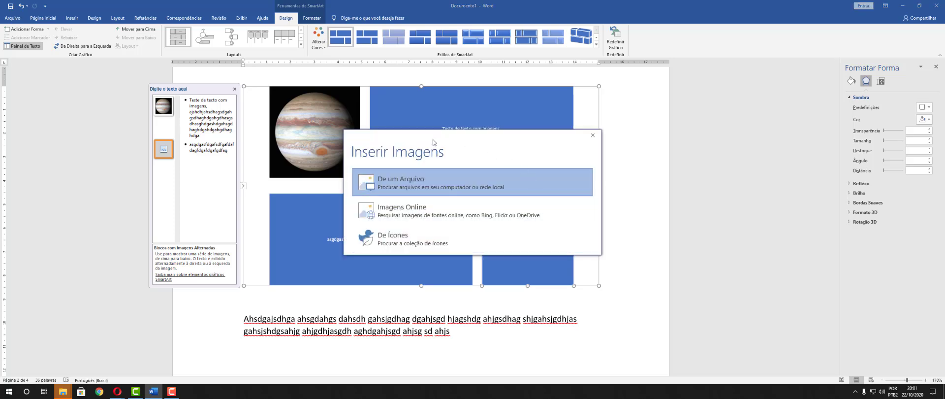
pyautogui.click(365, 185)
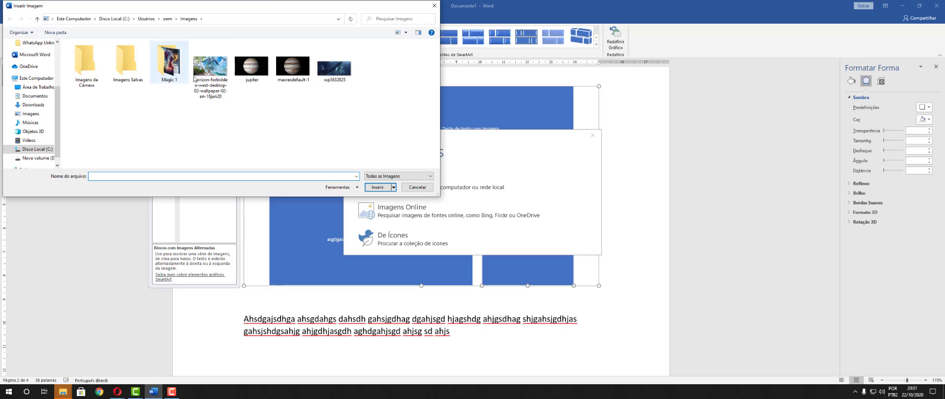
pyautogui.doubleClick(201, 77)
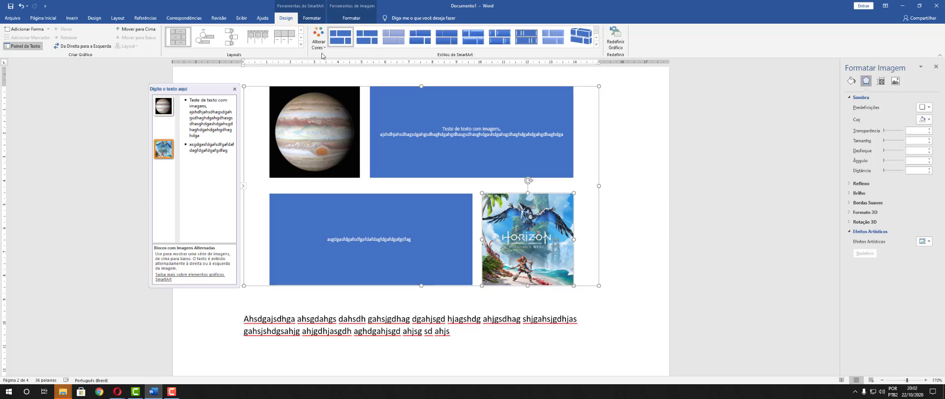
pyautogui.click(750, 180)
pyautogui.click(344, 124)
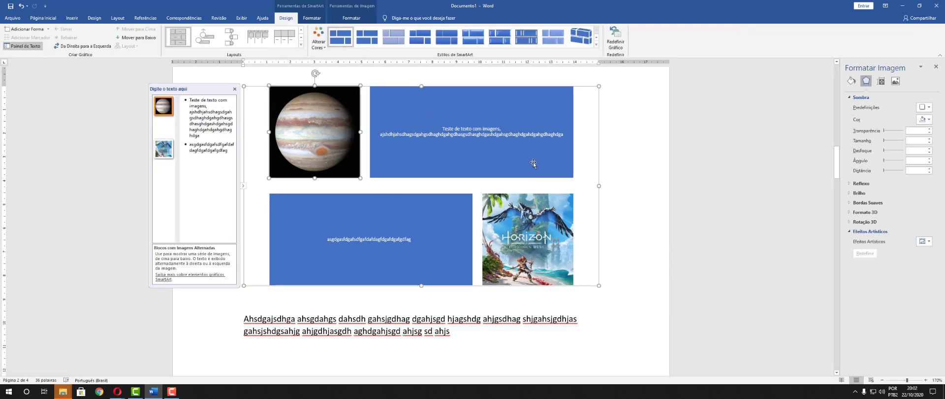
# Step: Close the SmartArt text pane and apply the tilted 3D block style with thick edges to the graphic
pyautogui.click(235, 89)
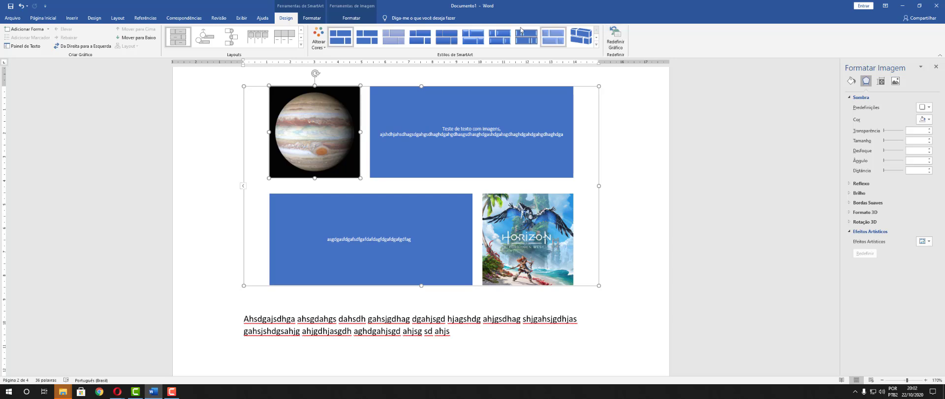
pyautogui.click(596, 44)
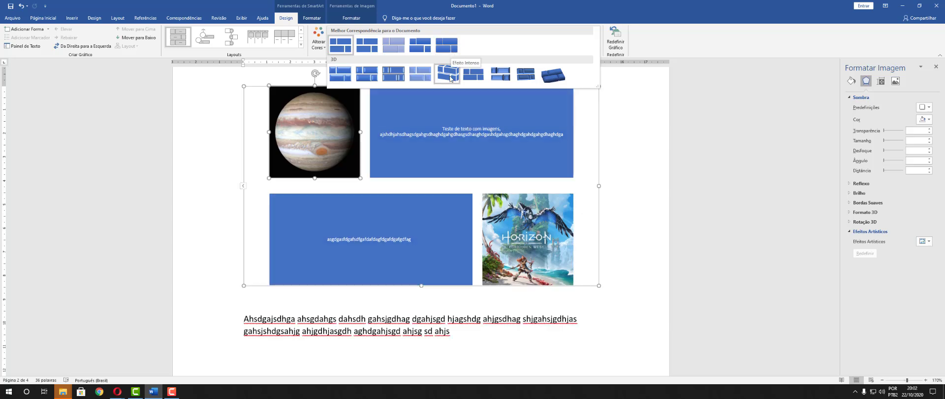
pyautogui.click(449, 74)
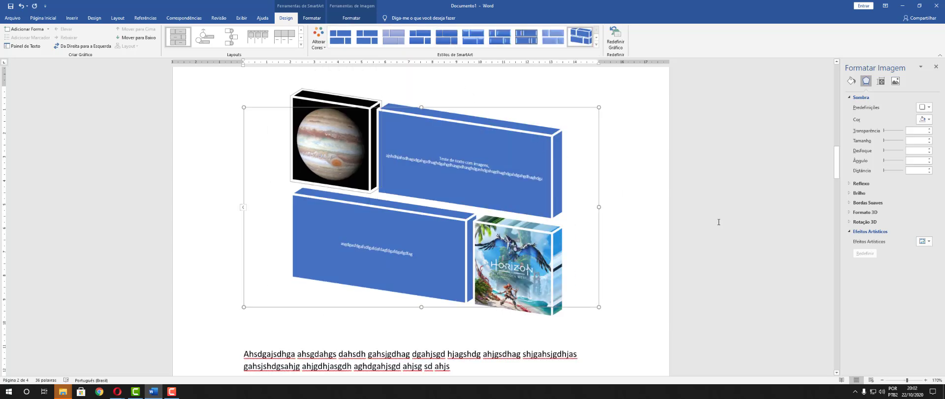
pyautogui.click(718, 222)
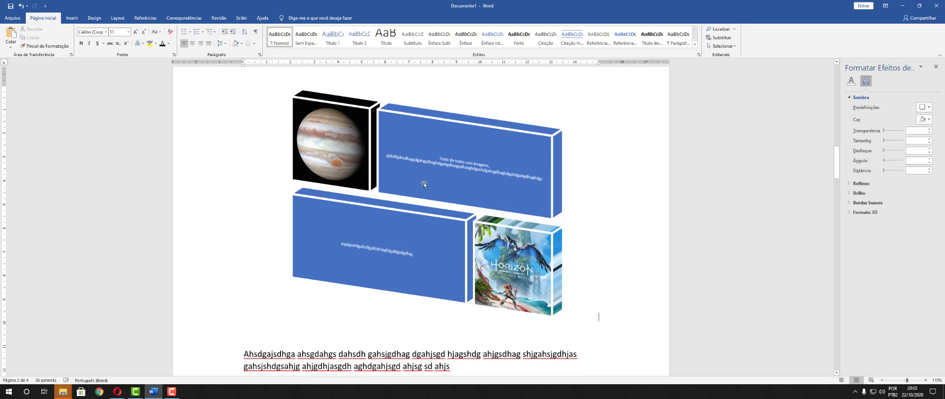
pyautogui.click(396, 177)
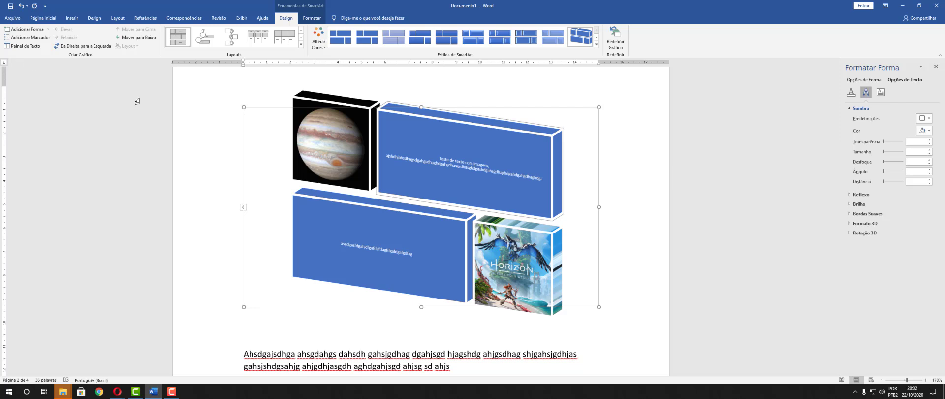
# Step: Reset the SmartArt graphic's formatting and switch it to a layout of circular pictures with the text beside them
pyautogui.click(596, 45)
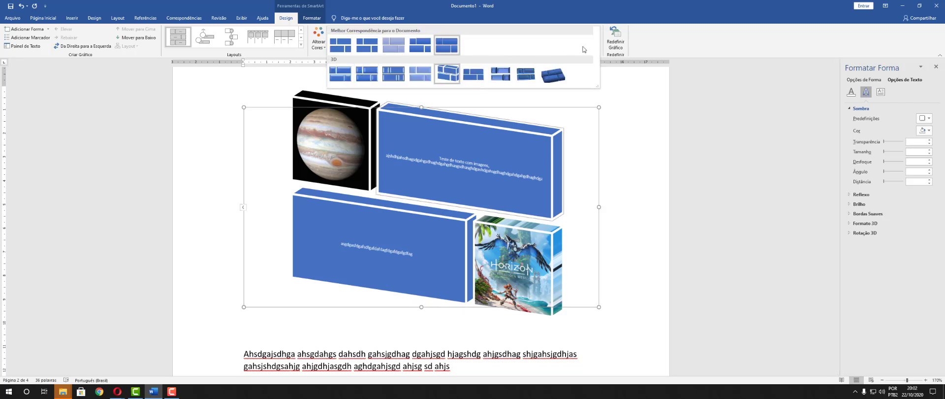
pyautogui.click(648, 45)
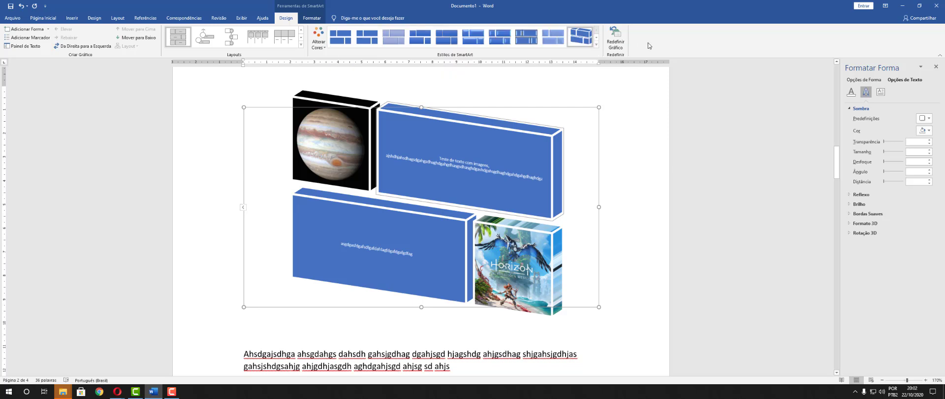
pyautogui.click(614, 37)
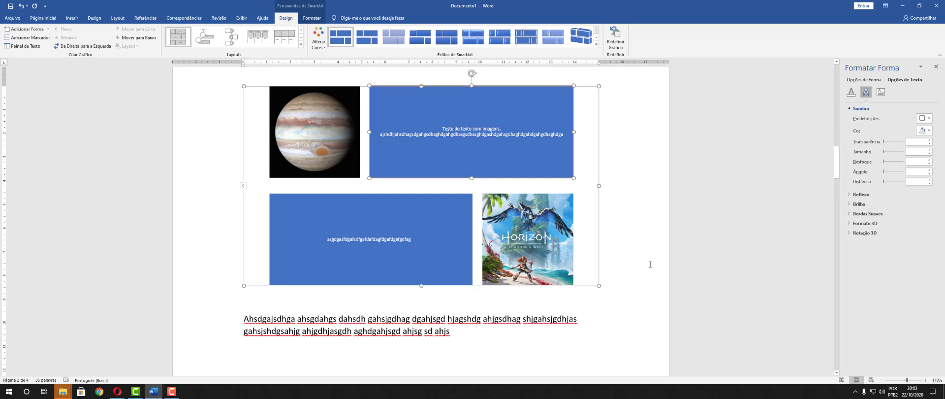
pyautogui.click(301, 45)
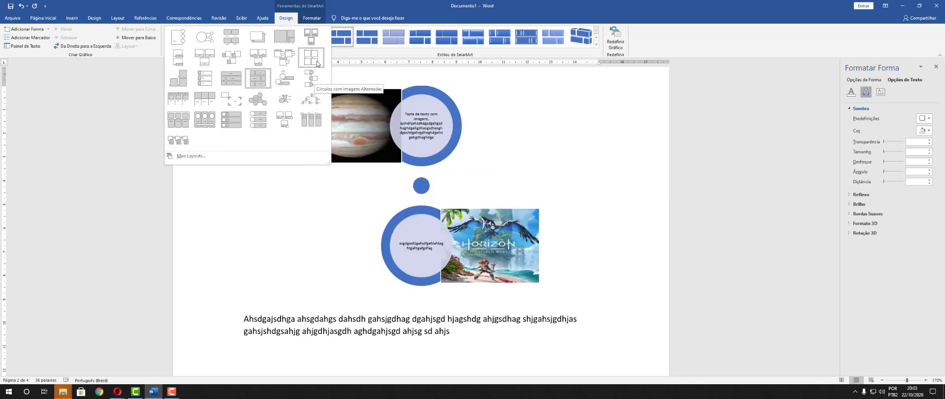
pyautogui.click(322, 103)
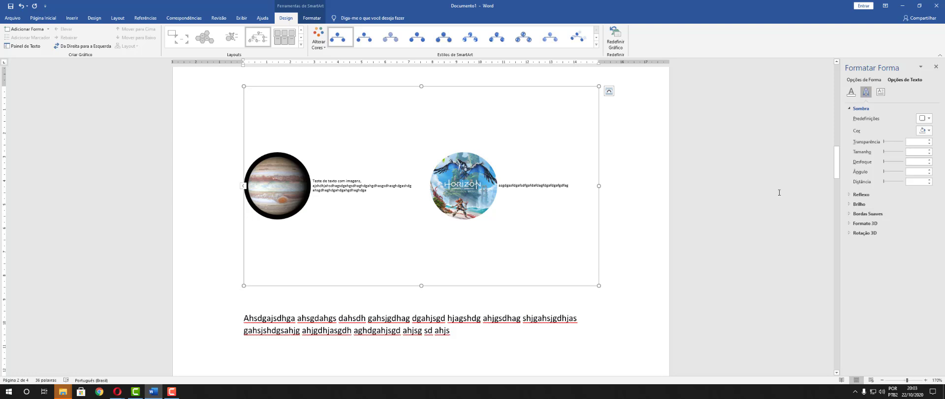
# Step: Delete the SmartArt graphic and insert the horizon-forbidden-west wallpaper from the Imagens folder in its place
pyautogui.press('Delete')
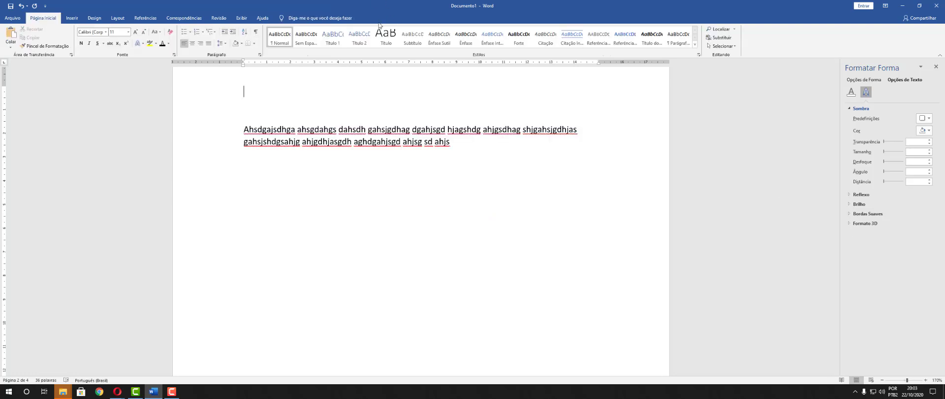
pyautogui.click(72, 18)
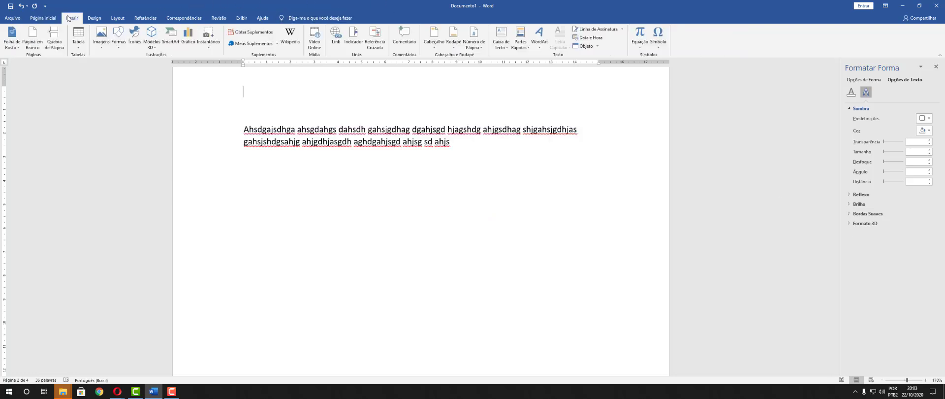
pyautogui.click(97, 49)
pyautogui.click(116, 68)
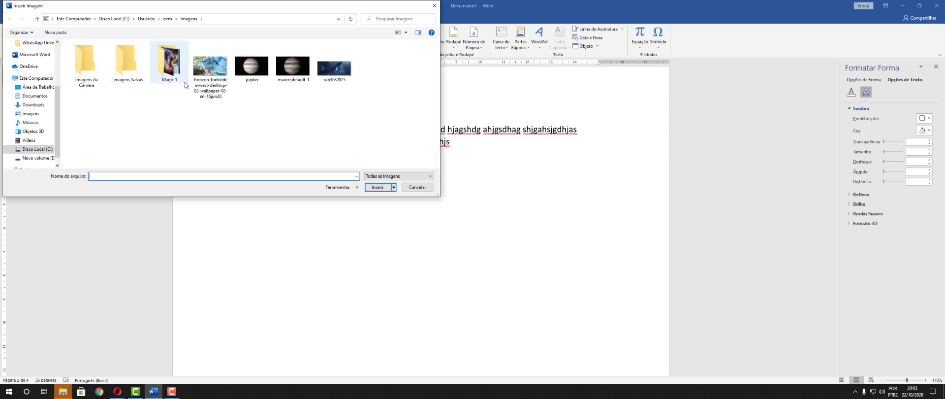
pyautogui.doubleClick(210, 66)
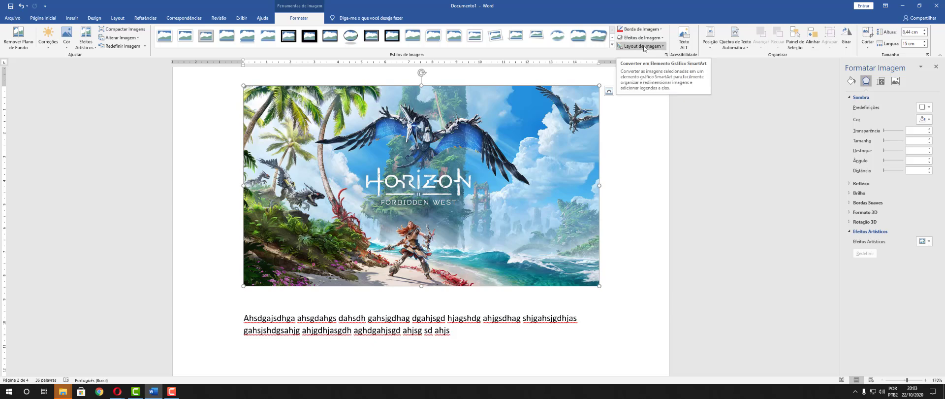
# Step: Enter "Imagem referente a uma jogo de PS5" as the Horizon picture's alt text
pyautogui.click(682, 46)
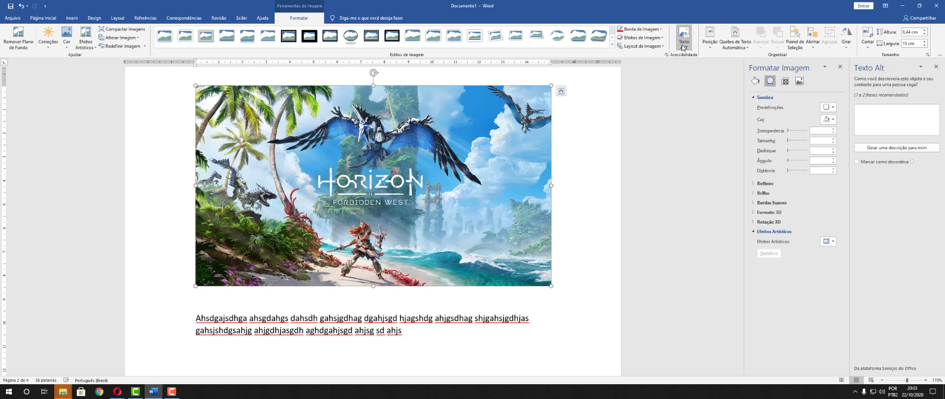
pyautogui.click(896, 122)
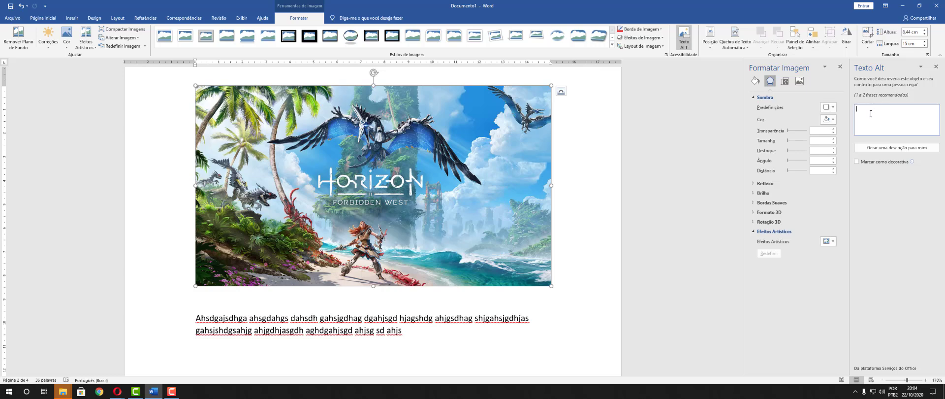
pyautogui.write('Imagem referente a uma jogo de PS5')
# Step: Generate an automatic alt text description for the Horizon picture and mark the picture as decorative
pyautogui.click(876, 148)
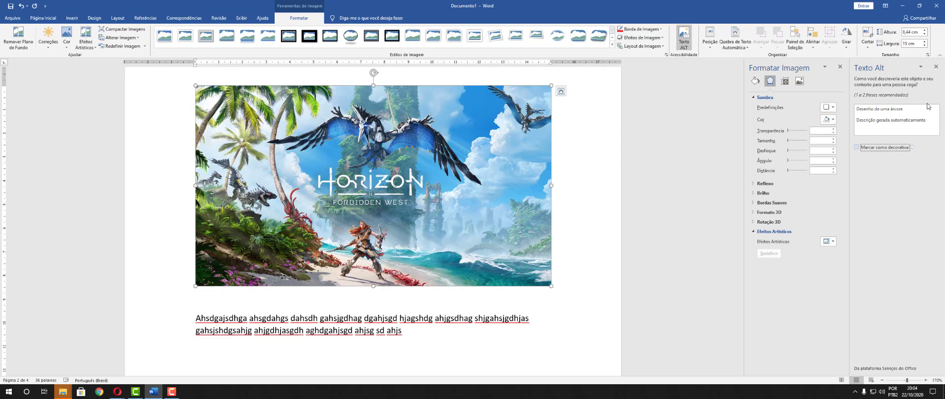
pyautogui.click(856, 146)
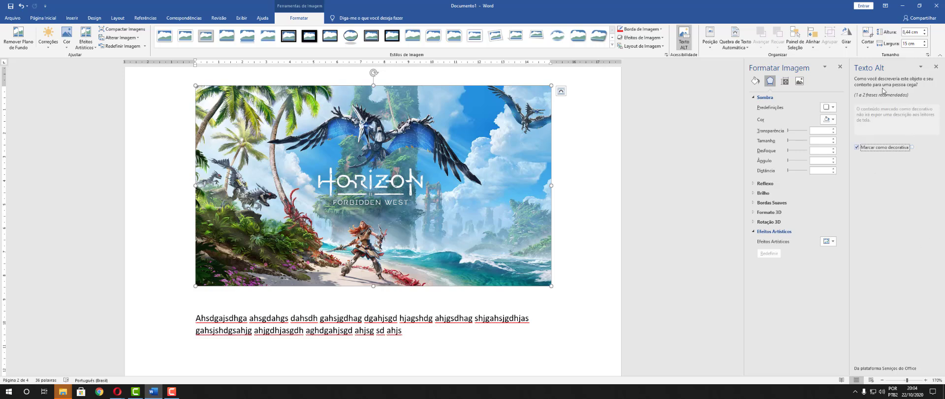
# Step: View the document in Read Mode and Web Layout, and return to Print Layout
pyautogui.click(842, 380)
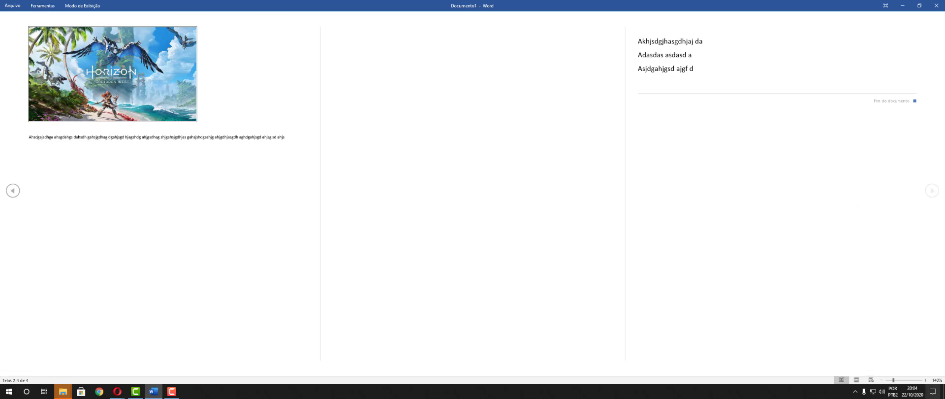
pyautogui.click(854, 381)
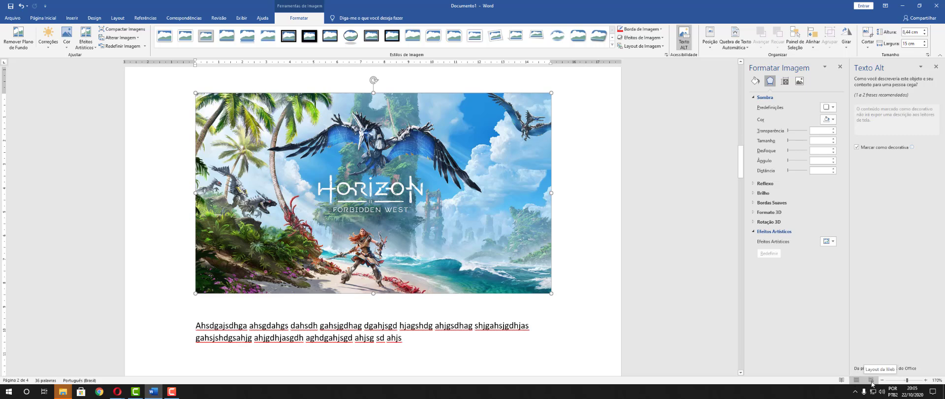
pyautogui.click(871, 383)
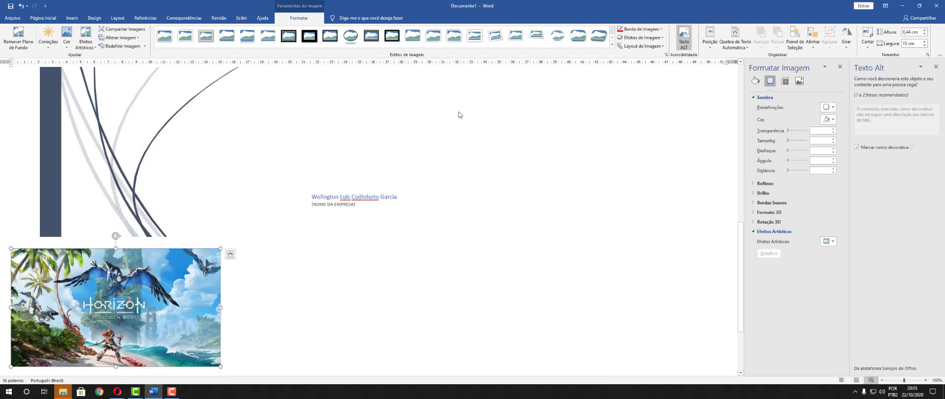
pyautogui.scroll(-2, 298, 207)
pyautogui.scroll(-1, 319, 227)
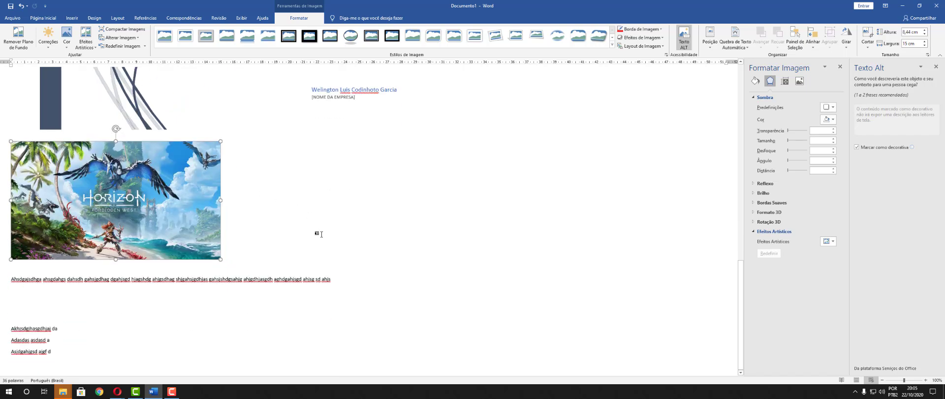
pyautogui.scroll(2, 317, 234)
pyautogui.click(856, 379)
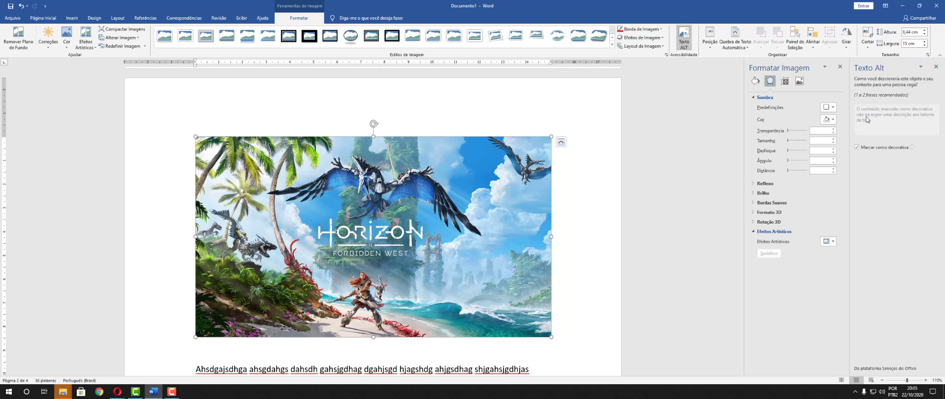
# Step: Clear the Horizon picture's decorative marking and enter "teste" as its alt text
pyautogui.click(936, 67)
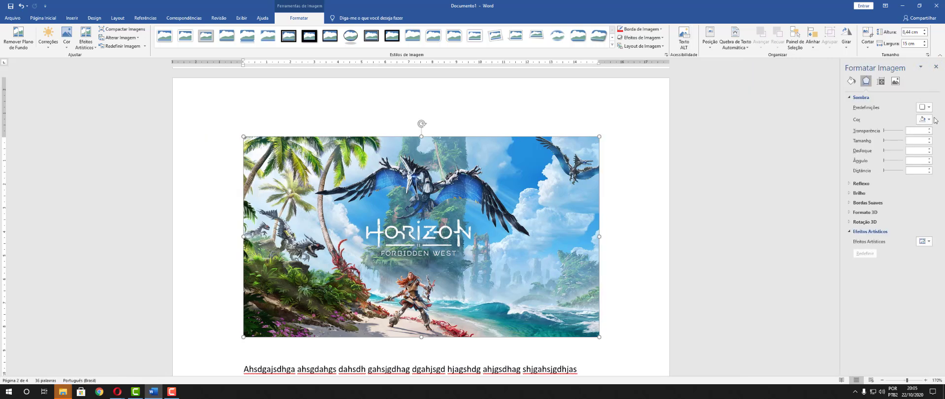
pyautogui.click(684, 44)
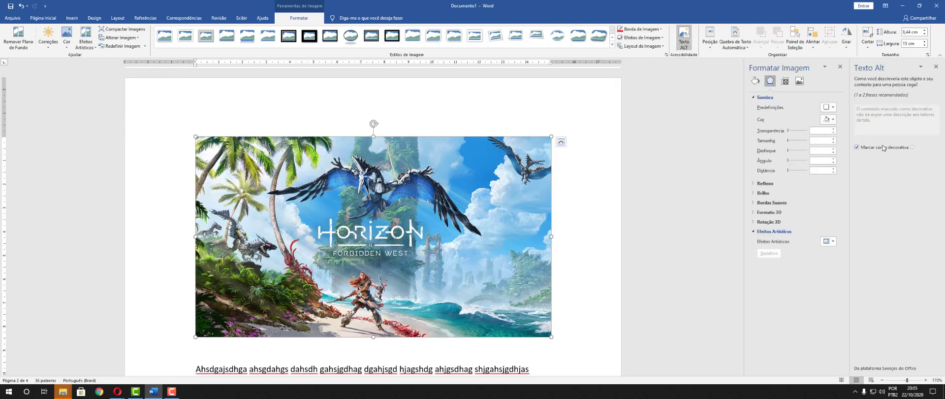
pyautogui.click(857, 147)
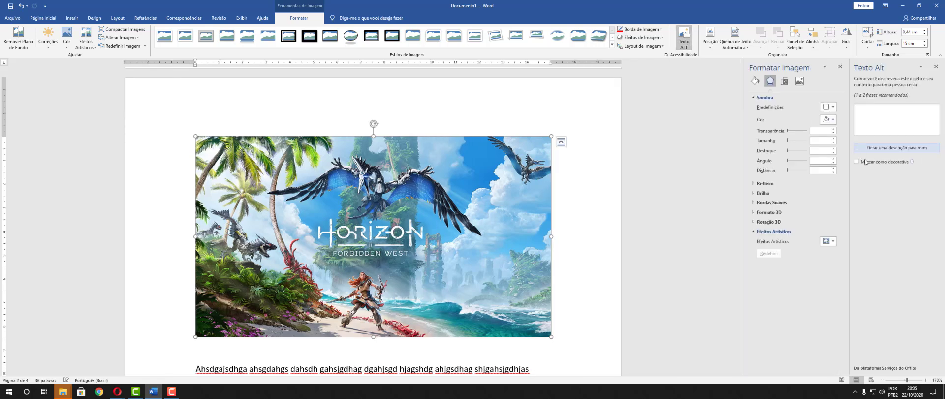
pyautogui.click(884, 110)
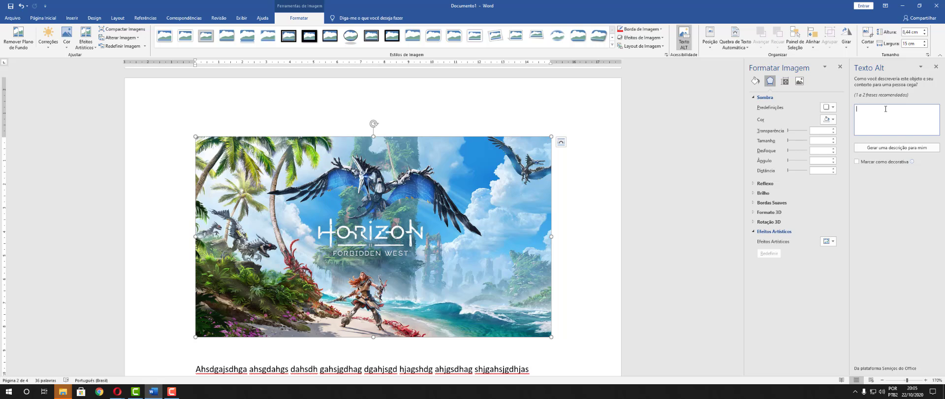
pyautogui.write('teste')
# Step: Generate an automatic alt text description for the Horizon picture, and replace it with "teste"
pyautogui.click(890, 148)
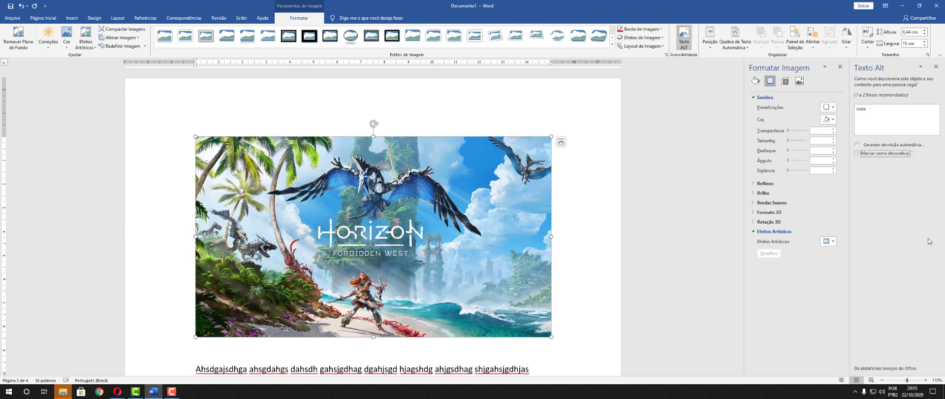
pyautogui.click(857, 148)
pyautogui.click(856, 149)
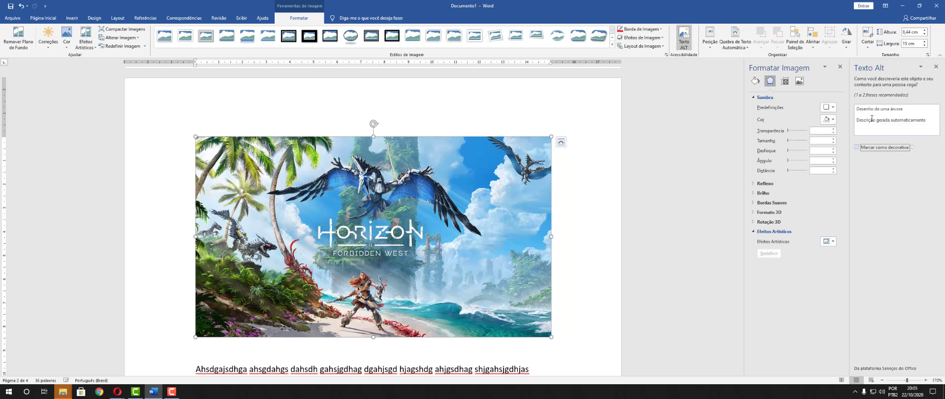
pyautogui.moveTo(930, 121); pyautogui.dragTo(855, 103)
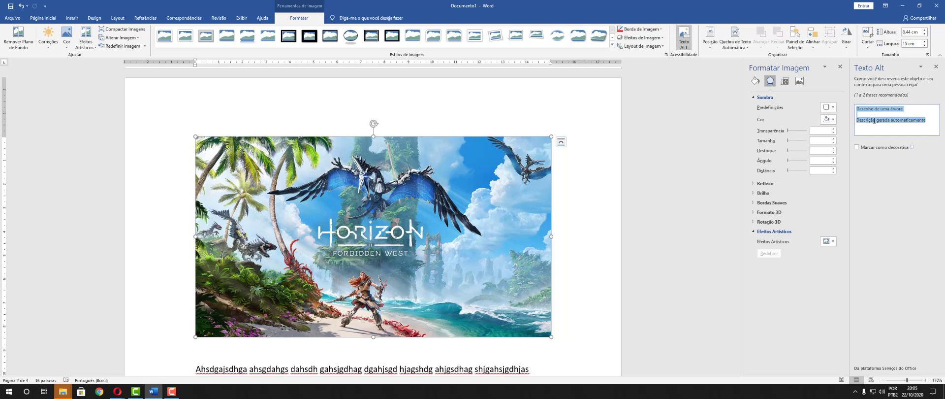
pyautogui.write('teste')
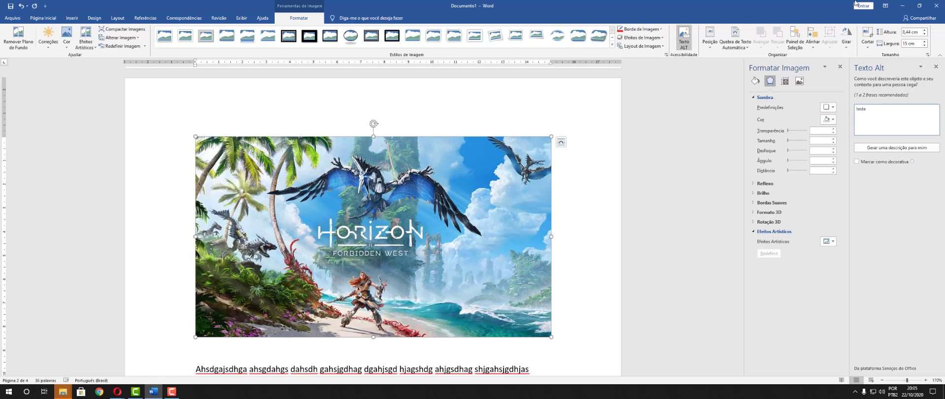
# Step: Switch the document to Read Mode, close it without saving, and minimize both File Explorer windows
pyautogui.click(841, 379)
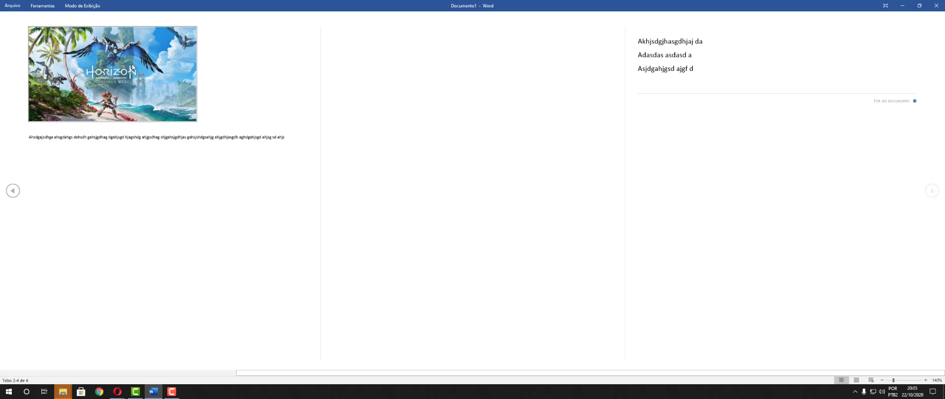
pyautogui.click(936, 5)
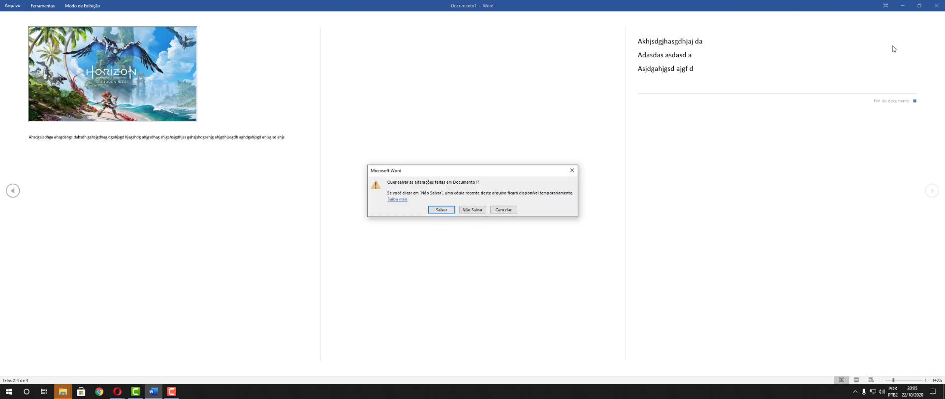
pyautogui.click(472, 210)
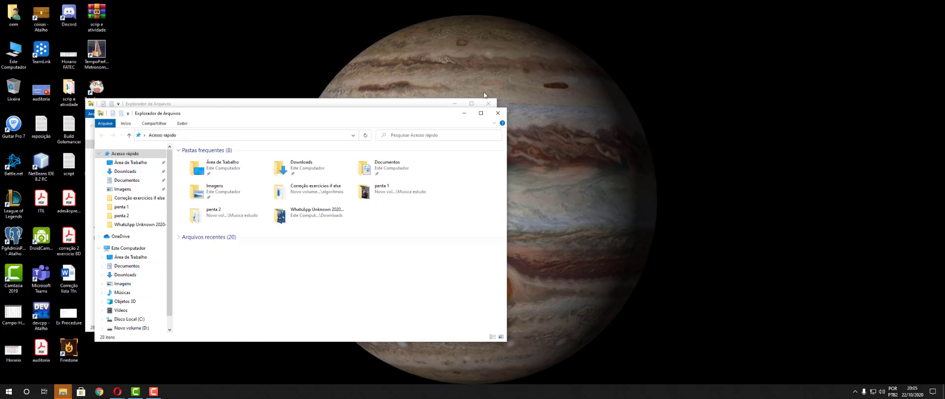
pyautogui.click(464, 113)
pyautogui.click(454, 103)
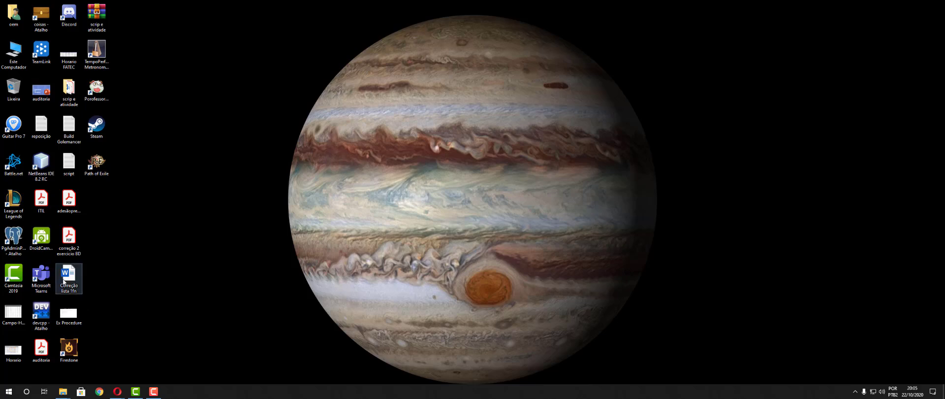
# Step: Open the "Correção lista 1fn" document from the desktop and create a new blank document from it
pyautogui.doubleClick(58, 281)
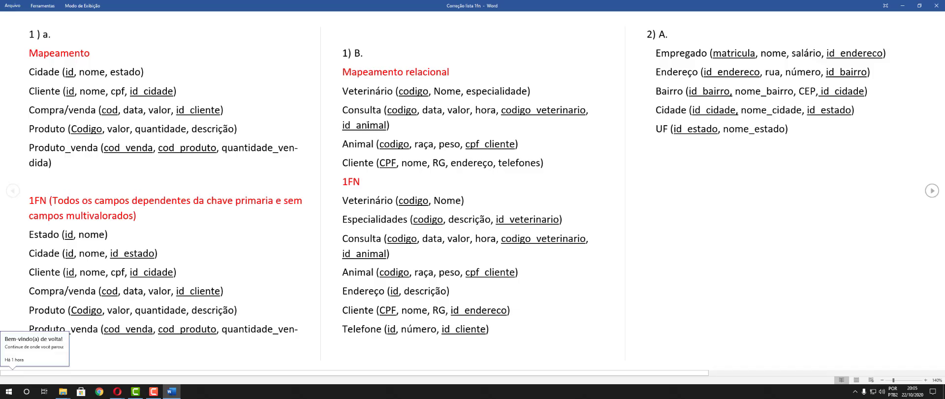
pyautogui.click(857, 379)
pyautogui.click(10, 19)
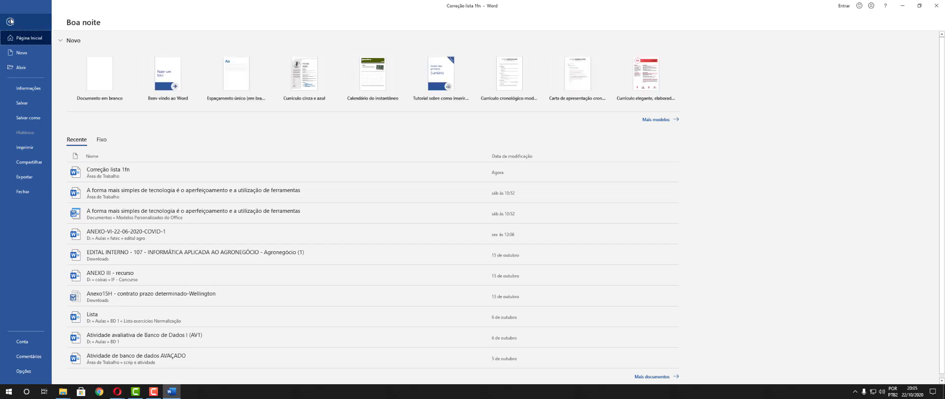
pyautogui.click(20, 52)
pyautogui.click(100, 74)
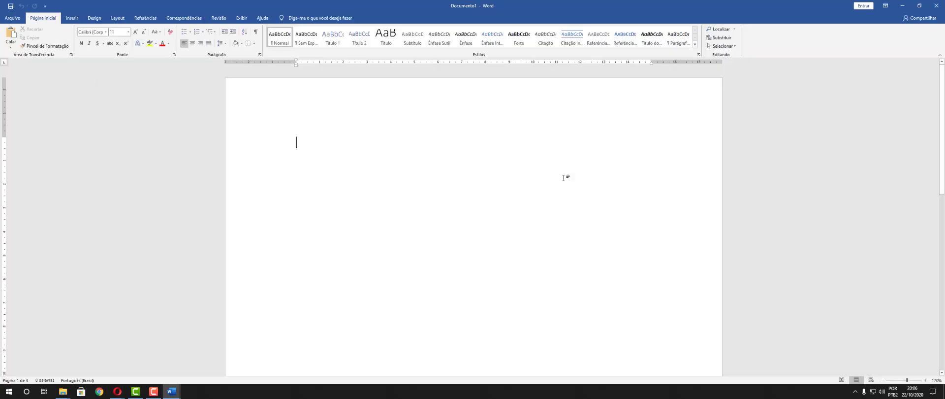
# Step: Insert the Horizon Forbidden West picture from this device into the blank document
pyautogui.click(84, 18)
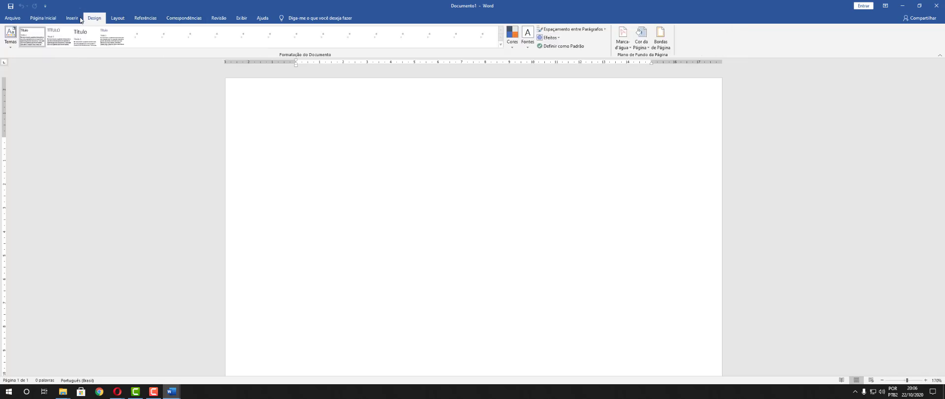
pyautogui.click(79, 19)
pyautogui.click(98, 51)
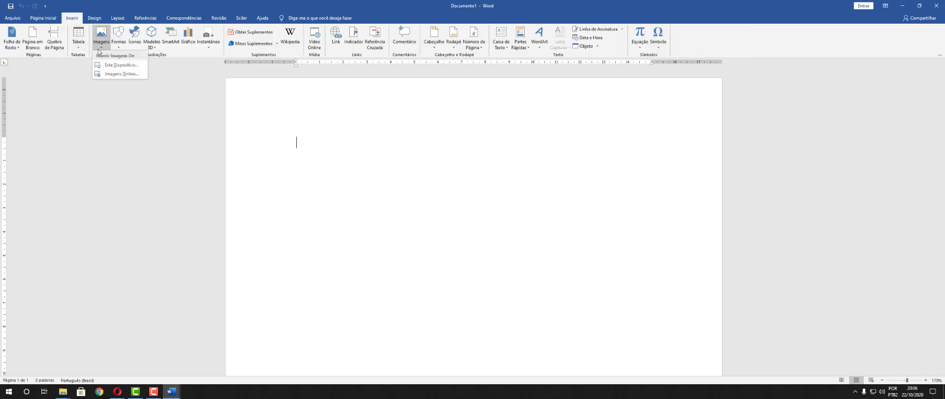
pyautogui.click(118, 64)
pyautogui.doubleClick(222, 69)
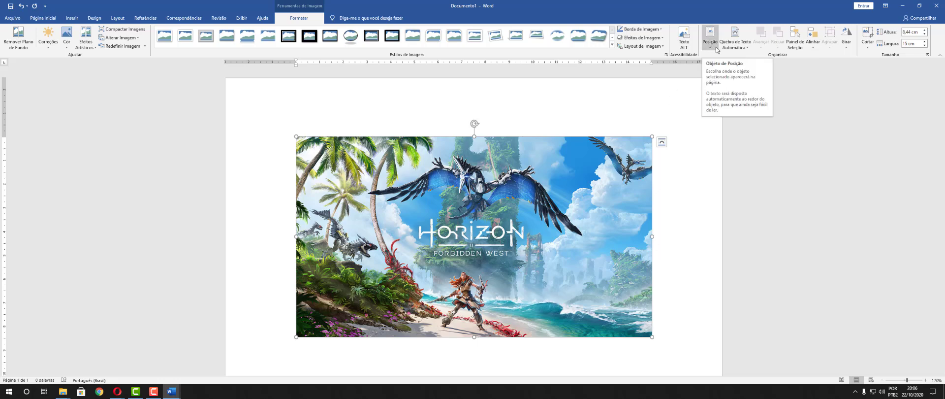
# Step: Switch to Opera to copy the Horizon Zero Dawn description, and paste its three paragraphs below the picture in Word
pyautogui.click(710, 45)
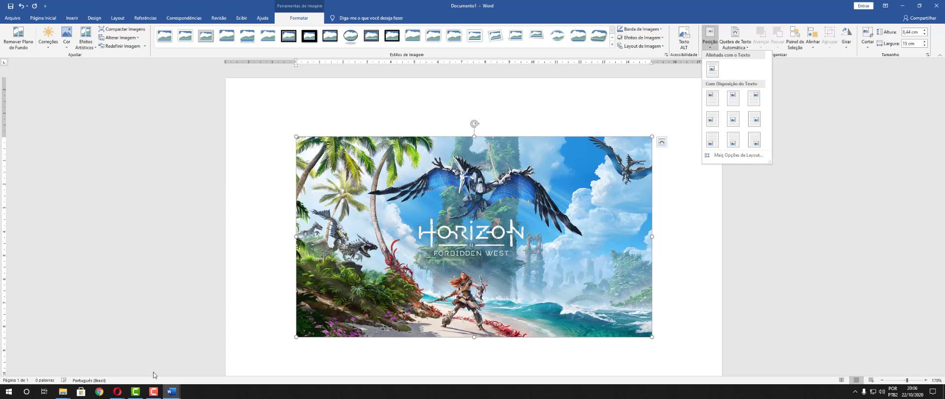
pyautogui.click(117, 391)
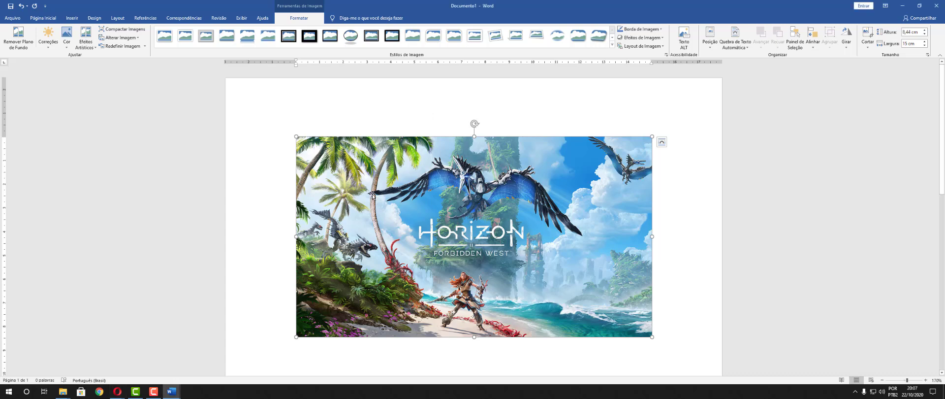
pyautogui.scroll(-3, 767, 281)
pyautogui.click(687, 261)
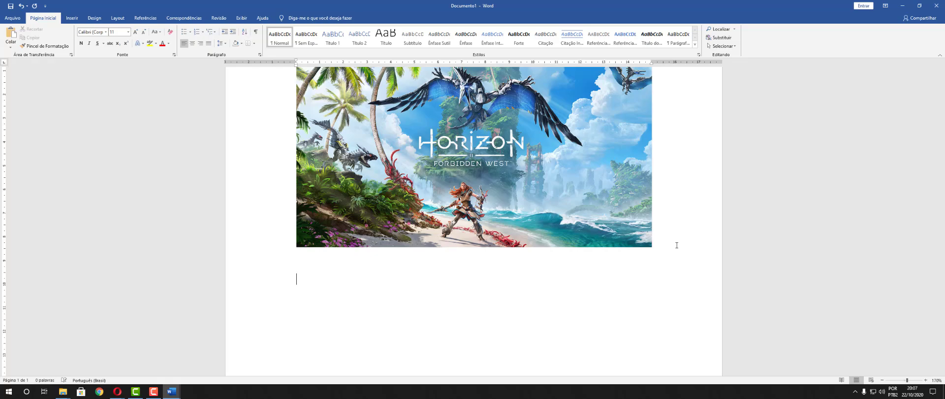
pyautogui.write('Horizon Zero Dawn é um jogo eletrônico de RPG de ação desenvolvido pela Guerrilla Games e publicado pela Sony Interactive Entertainment. Foi lançado em 28 de fevereiro de 2017 para PlayStation 4 e em 7 de agosto de 2020 para Microsoft Windows.[1] A trama segue Aloy, uma caçadora em um mundo invadido por máquinas, que decide descobrir seu passado. O jogador usa armas de longo alcance, lanças e furtividade para combater criaturas mecânicas e outras forças inimigas. Uma árvore de habilidades fornece ao jogador novas habilidades e bônus. O jogador pode explorar o mundo aberto para descobrir locais e realizar missões secundárias. Horizon Zero Dawn é a primeira propriedade intelectual da Guerrilla Games desde Killzone, de 2004, e seu primeiro jogo de RPG. O desenvolvimento começou em 2011 após a conclusão de Killzone 3, com o diretor Mathijs de Jonge considerando a ideia mais arriscada lançada na época. O motor gráfico do jogo, Decima, foi desenvolvido para Killzone: Shadow Fall e melhorado para Horizon Zero Dawn. Antropólogos foram consultados para autenticar a decadência do mundo do jogo ao longo de um milênio e de seu cenário pós-apocalíptico. A trilha sonora foi liderada pelo compositor Joris de Man, com contribuições da dupla The Flight. Horizon Zero Dawn foi bem recebido pela crítica, com elogios para o seu mundo aberto, história, visual, combate, caracterização e atuação da dubladora Ashly Burch; no entanto, os diálogos, o combate corpo a corpo e os modelos dos personagens receberam algumas críticas. O jogo venceu vários prêmios e vendeu mais de 10 milhões de cópias até fevereiro de 2019, tornando-o um dos jogos mais vendidos de PlayStation 4 de todos os tempos. Uma expansão, The Frozen Wilds, foi lançada em novembro de 2017. Sua sequência, Horizon Forbidden West, está em desenvolvimento para PlayStation 5.[2]')
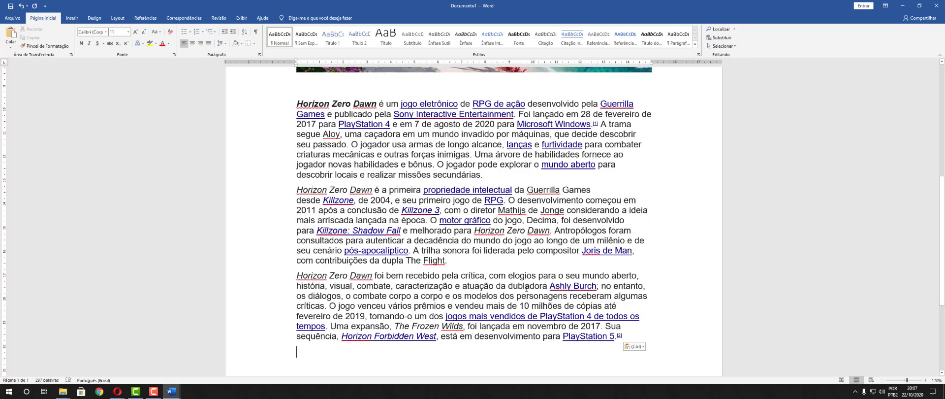
# Step: Set the Horizon picture's position to In Line with Text (Alinhada com o Texto)
pyautogui.scroll(8, 450, 232)
pyautogui.scroll(1, 451, 232)
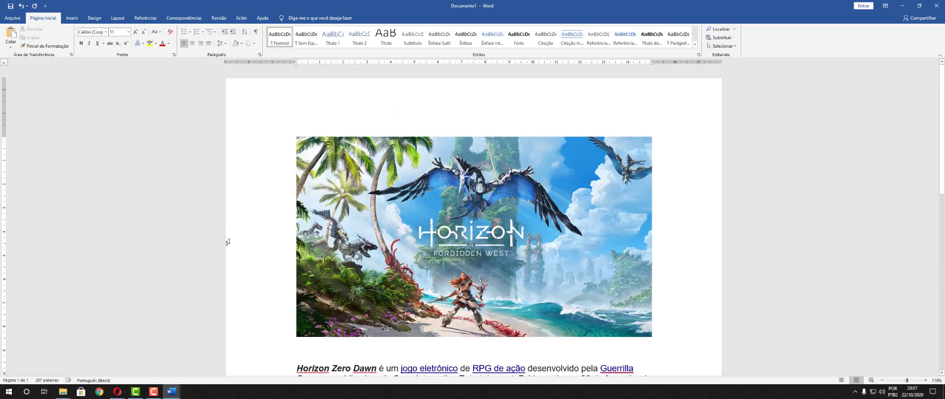
pyautogui.scroll(-4, 503, 220)
pyautogui.scroll(4, 558, 217)
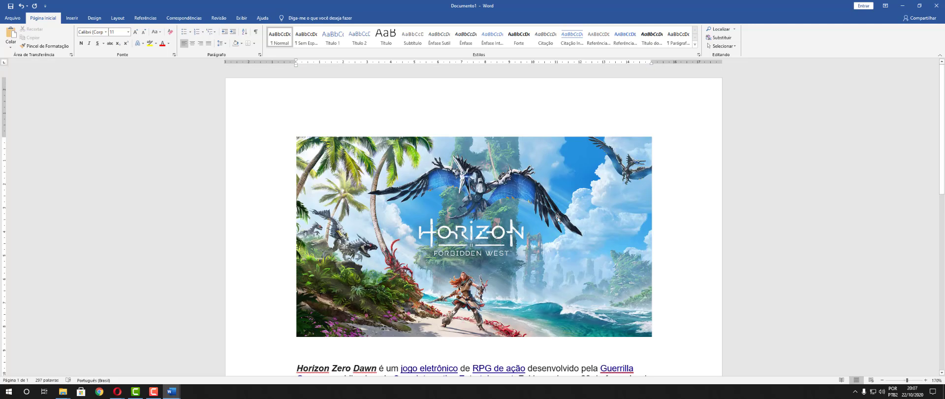
pyautogui.click(530, 213)
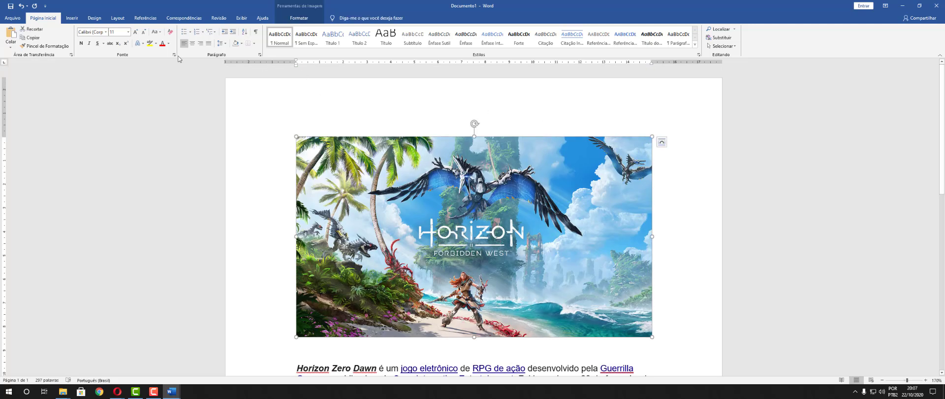
pyautogui.doubleClick(510, 183)
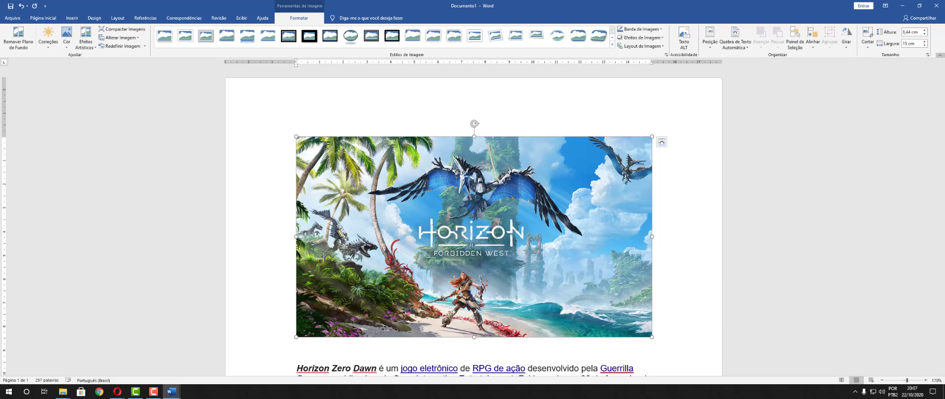
pyautogui.click(711, 44)
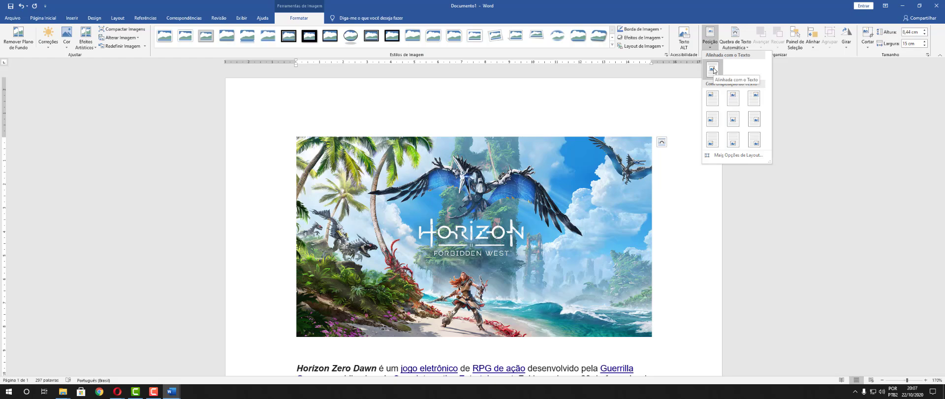
pyautogui.click(713, 70)
# Step: Move the Horizon picture into the second paragraph, directly after "com o", and review how the text flows around it
pyautogui.scroll(-3, 615, 130)
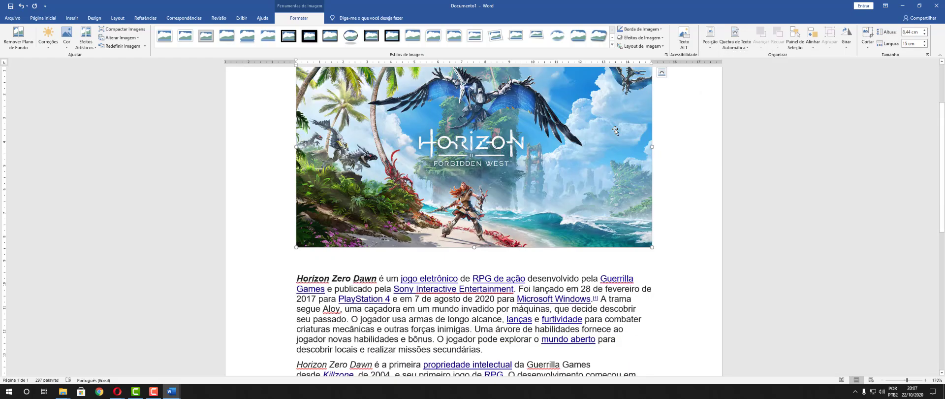
pyautogui.scroll(-2, 615, 131)
pyautogui.scroll(4, 575, 134)
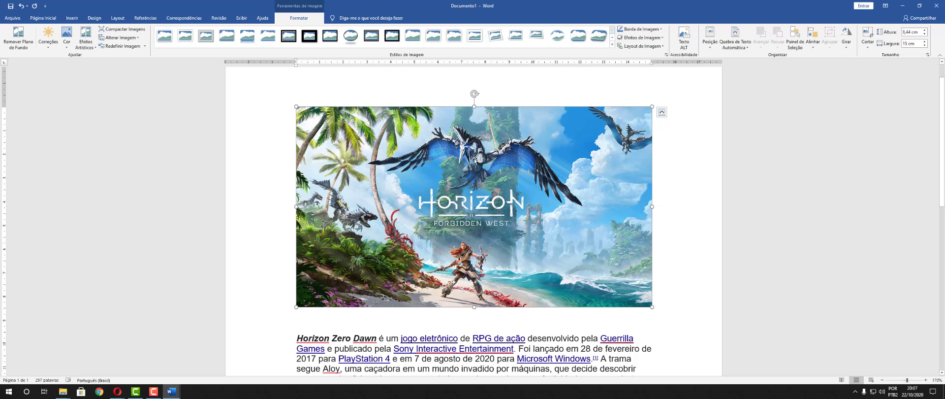
pyautogui.moveTo(474, 158); pyautogui.dragTo(470, 365)
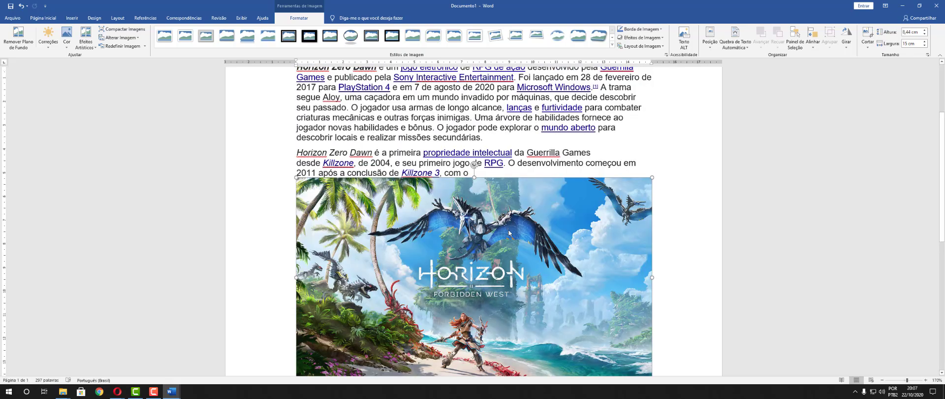
pyautogui.scroll(4, 507, 230)
pyautogui.scroll(-10, 507, 230)
pyautogui.scroll(10, 507, 230)
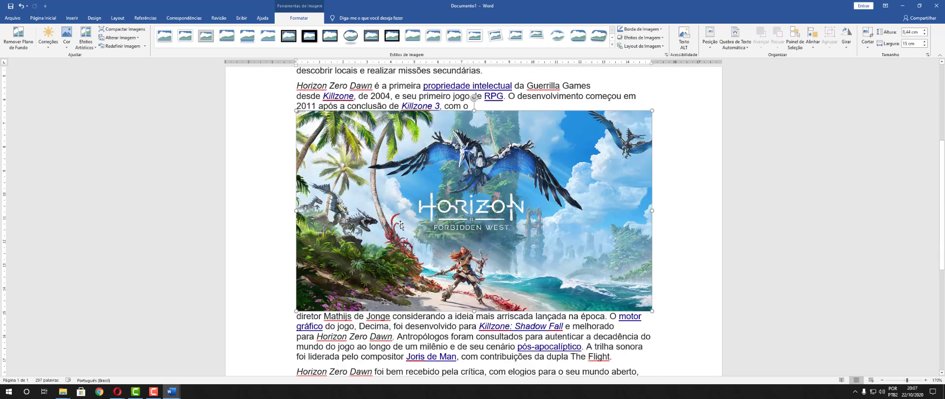
# Step: Try to set the Horizon picture's position to the upper-left option with square text wrapping
pyautogui.click(710, 40)
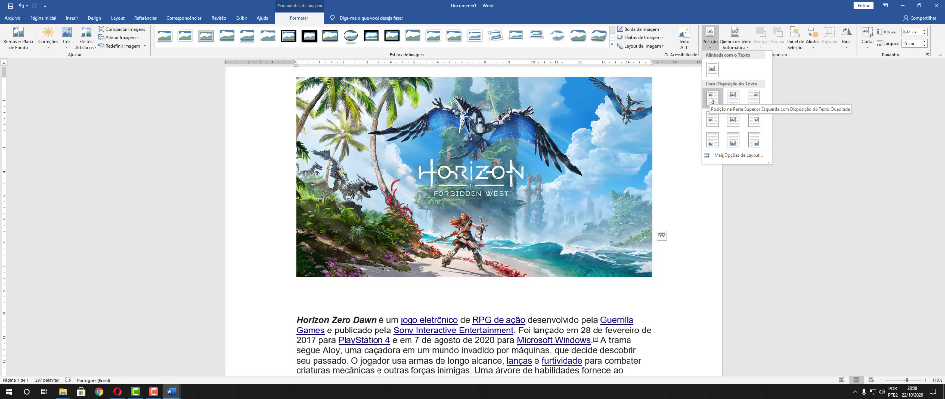
pyautogui.click(710, 100)
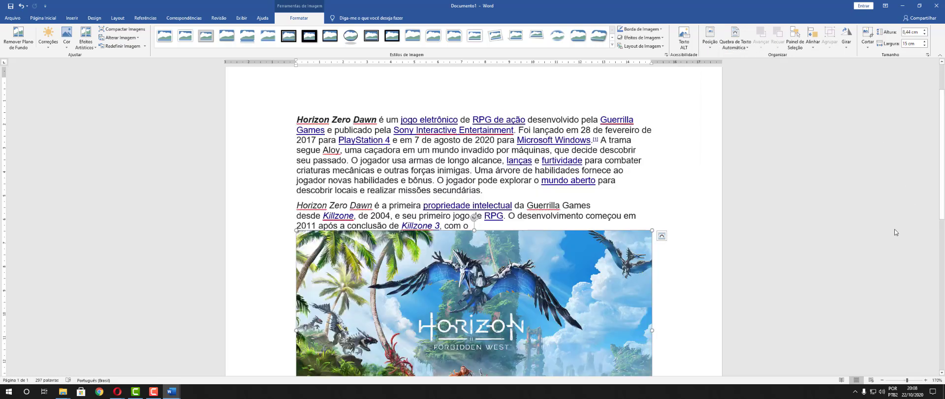
pyautogui.scroll(-3, 474, 275)
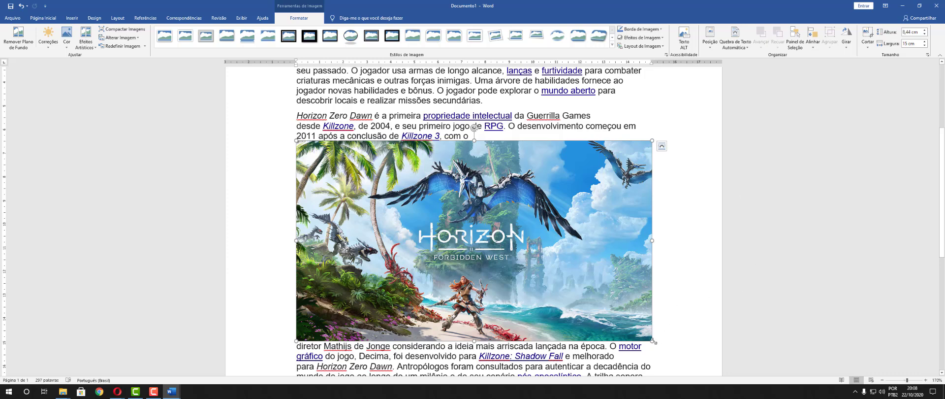
# Step: Shrink the Horizon picture to about 4.11 cm by 7.31 cm and move it to the start of the first paragraph
pyautogui.moveTo(651, 340); pyautogui.dragTo(597, 309)
pyautogui.moveTo(462, 299); pyautogui.dragTo(305, 239)
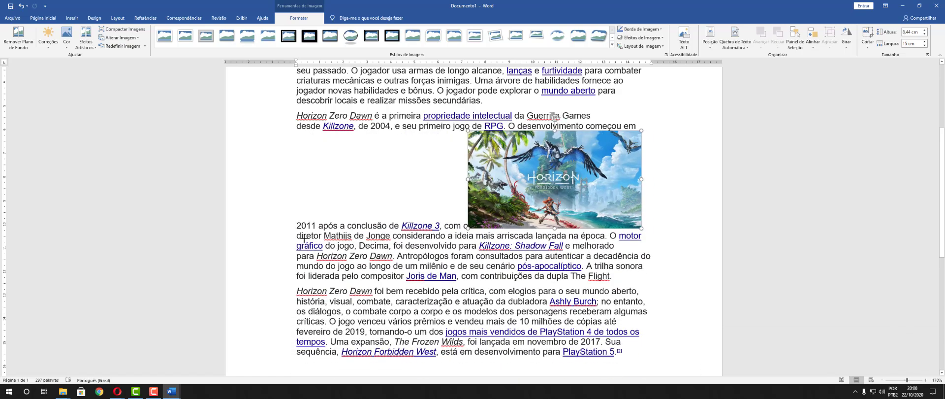
pyautogui.moveTo(526, 169); pyautogui.dragTo(296, 170)
pyautogui.moveTo(406, 193); pyautogui.dragTo(295, 88)
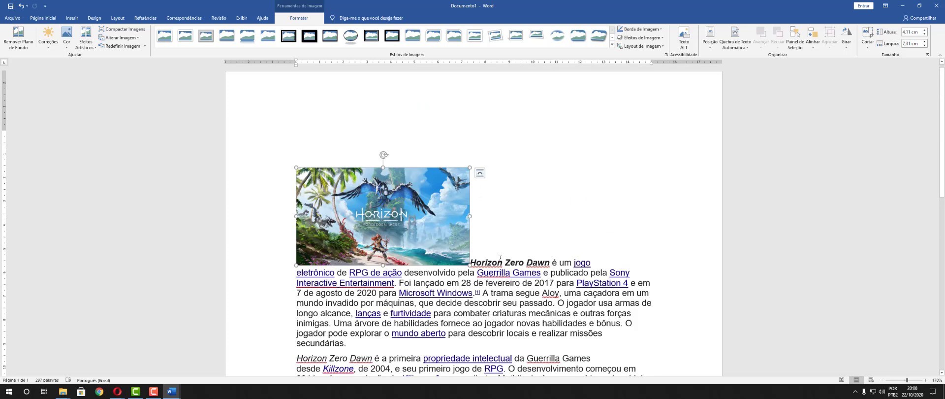
# Step: Position the shrunken picture in the page's upper-left corner with square text wrapping
pyautogui.click(737, 43)
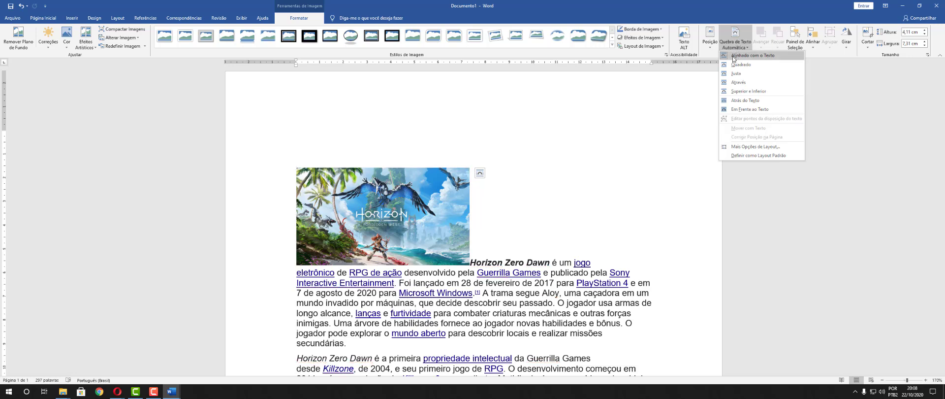
pyautogui.click(709, 49)
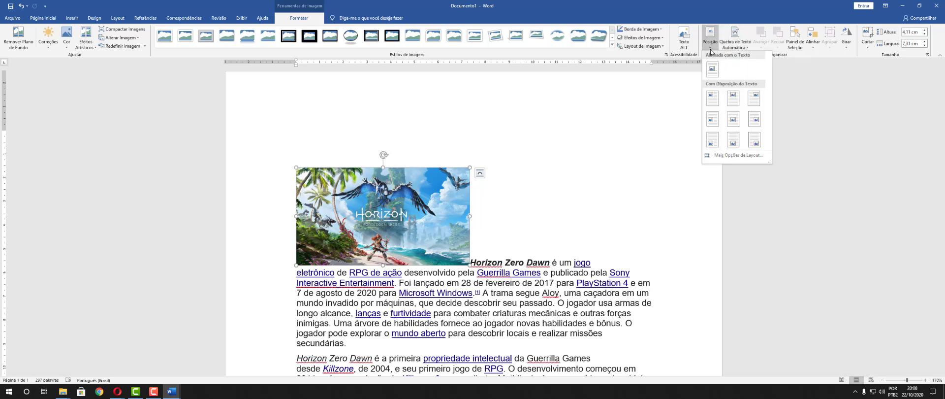
pyautogui.click(712, 99)
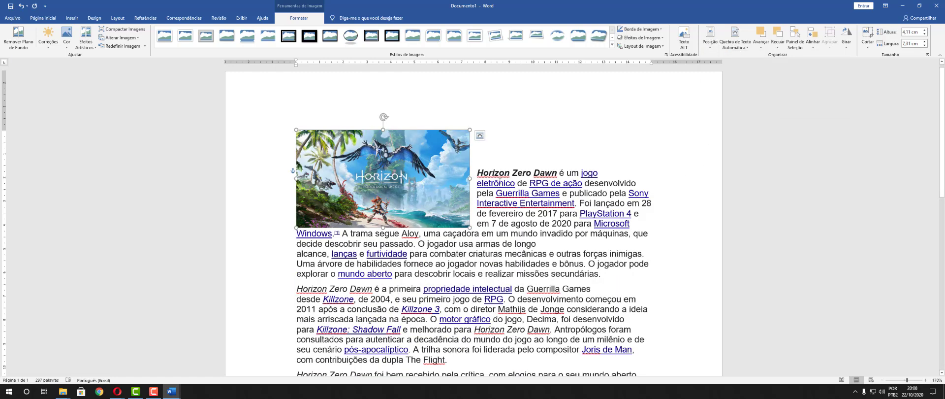
# Step: Remove the empty lines before the first paragraph beside the Horizon picture, keeping the paragraph's first letter
pyautogui.click(532, 152)
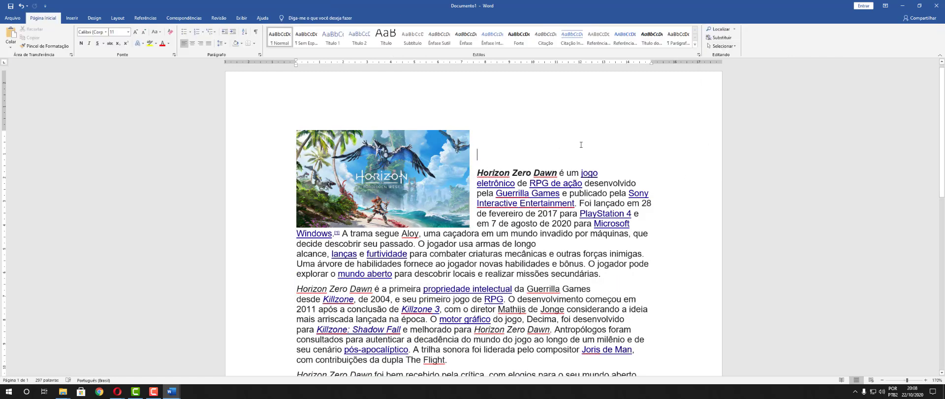
pyautogui.press('Delete')
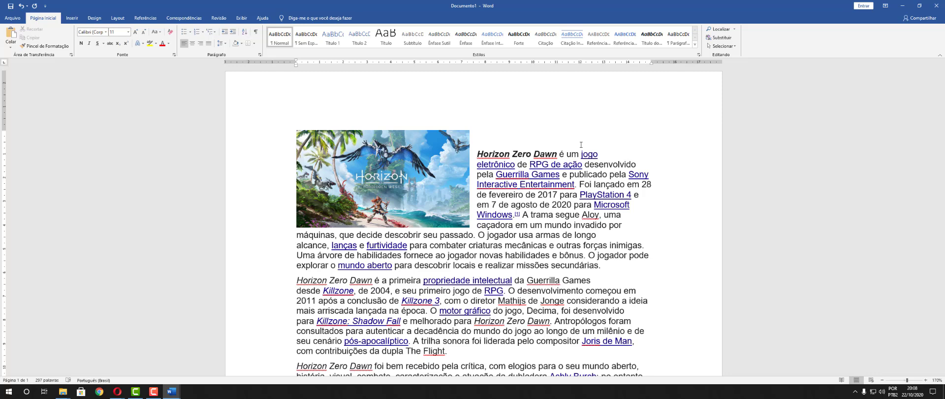
pyautogui.press('Delete')
pyautogui.press('Delete')
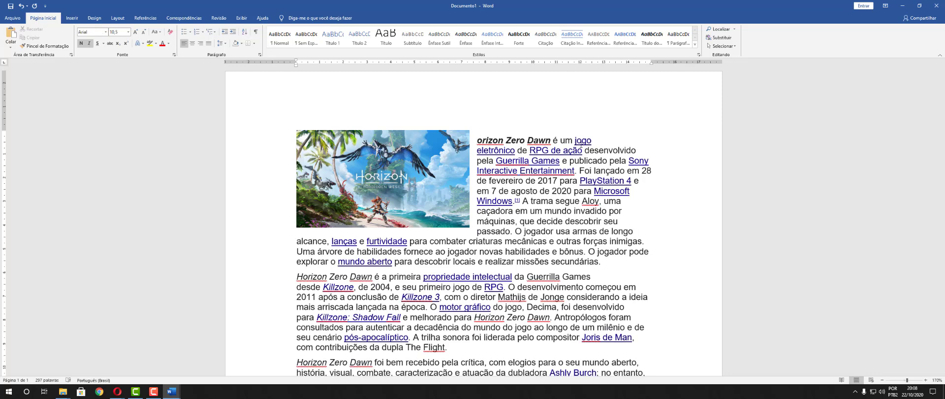
pyautogui.hotkey('ctrl', 'z')
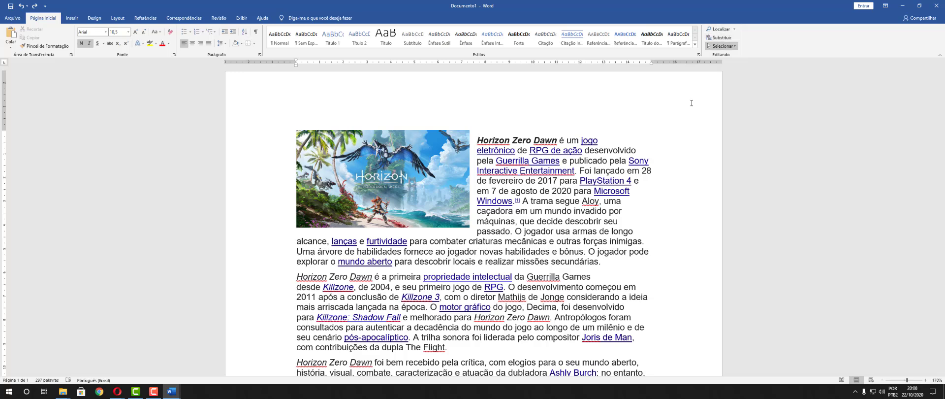
# Step: Try placing the Horizon picture in line with the text, and restore its upper-left position with square text wrapping
pyautogui.click(359, 169)
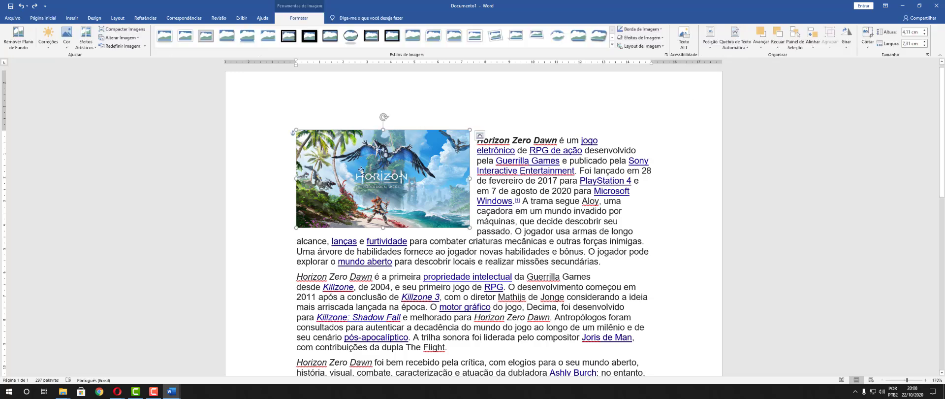
pyautogui.click(710, 42)
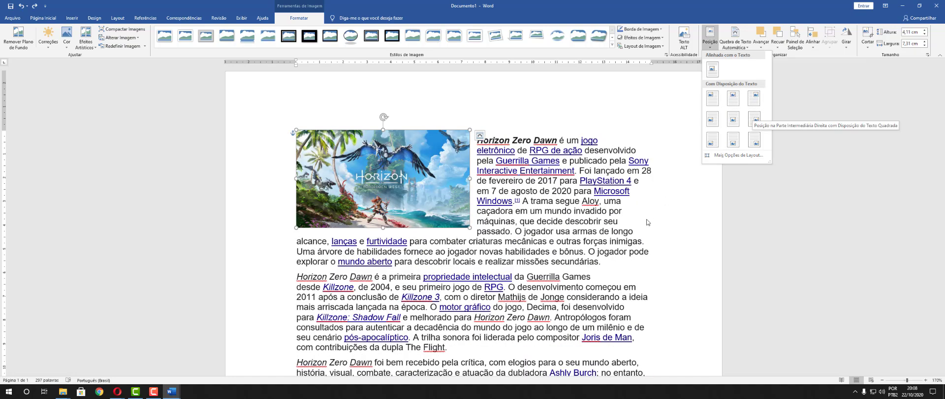
pyautogui.scroll(-2, 647, 220)
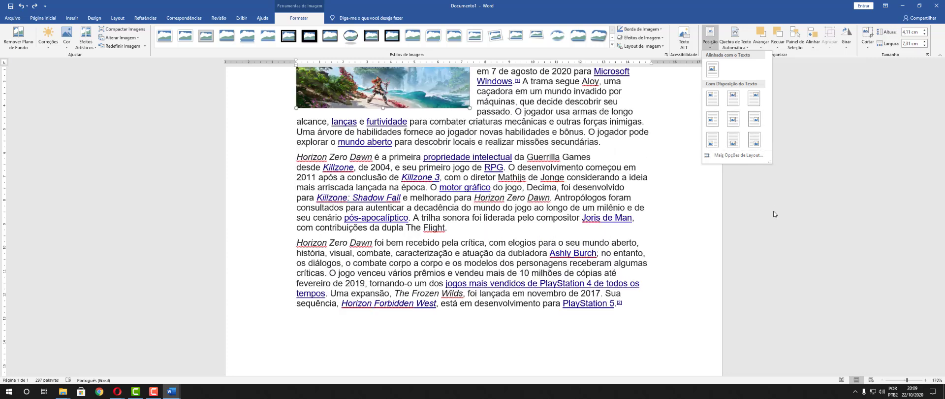
pyautogui.scroll(3, 578, 254)
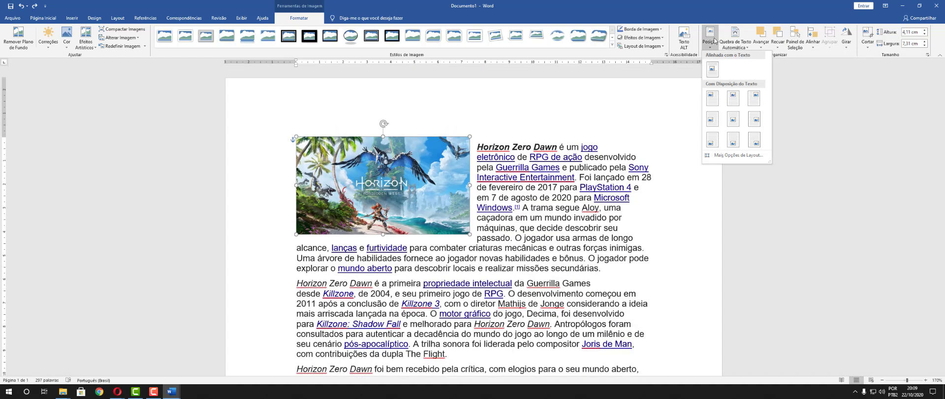
pyautogui.click(716, 69)
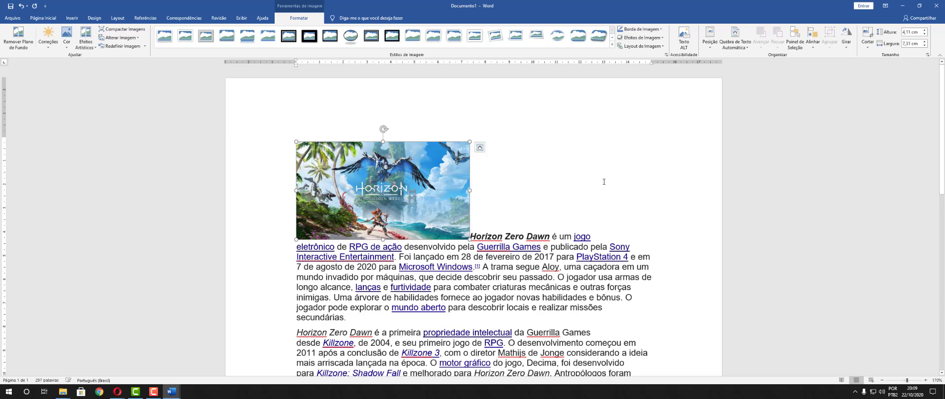
pyautogui.click(710, 37)
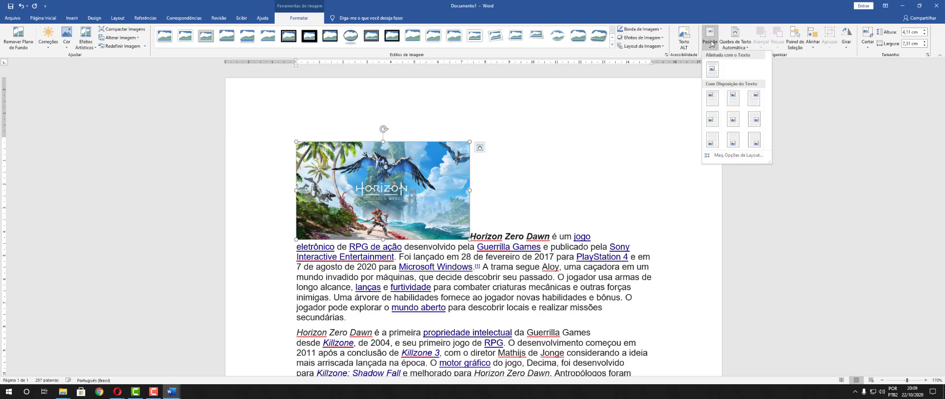
pyautogui.click(710, 99)
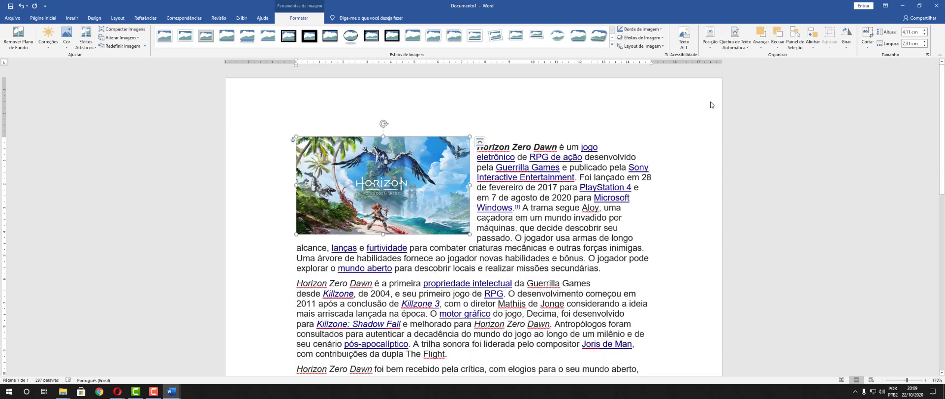
# Step: Move the Horizon picture into the middle of the second paragraph and review how the text flows around it
pyautogui.click(677, 239)
pyautogui.doubleClick(472, 198)
pyautogui.click(435, 190)
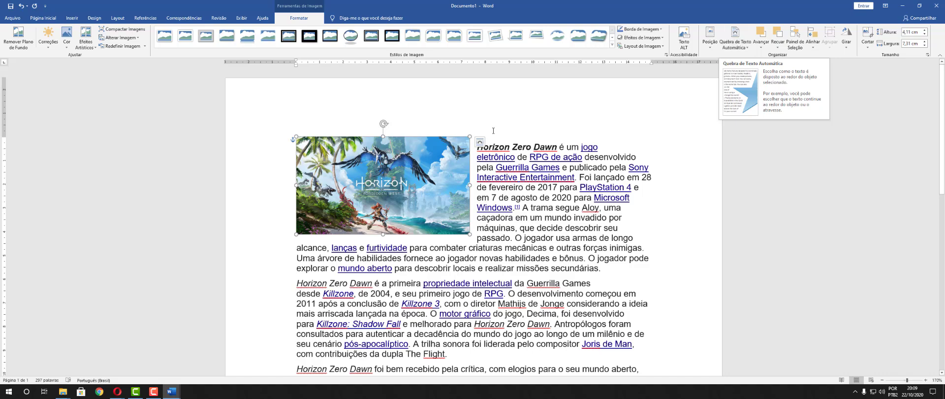
pyautogui.moveTo(379, 188); pyautogui.dragTo(448, 281)
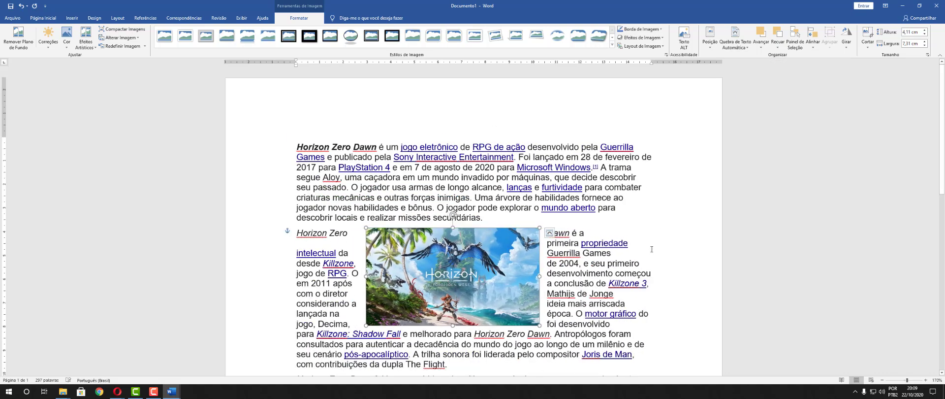
pyautogui.scroll(-2, 337, 177)
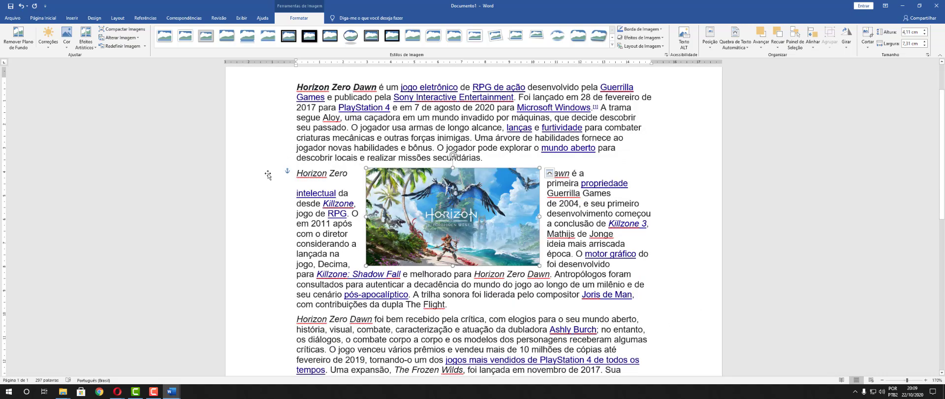
pyautogui.scroll(-4, 634, 205)
pyautogui.scroll(6, 633, 205)
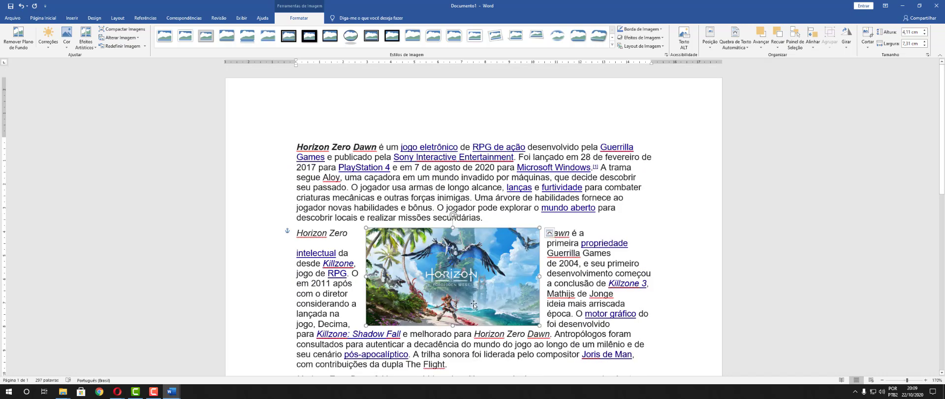
# Step: Try the Through text wrapping on the Horizon picture, followed by the Behind Text option
pyautogui.click(736, 49)
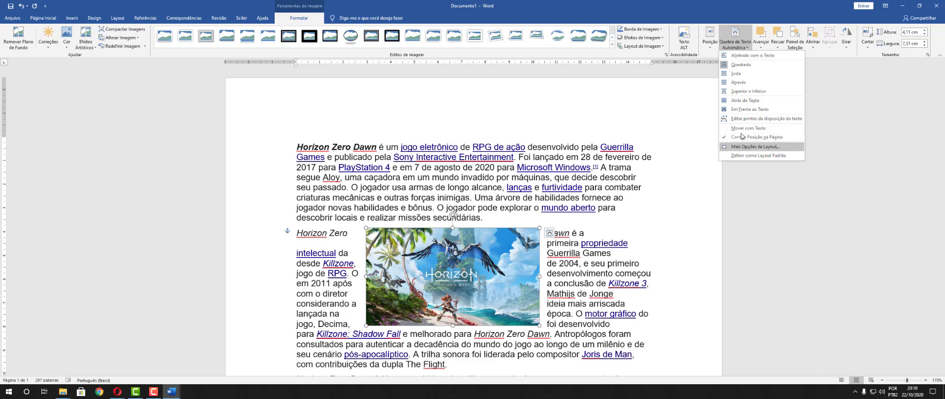
pyautogui.click(745, 83)
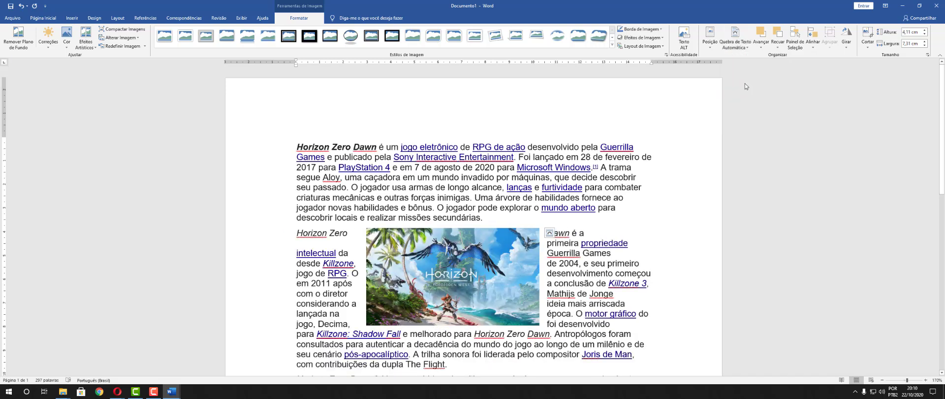
pyautogui.click(736, 49)
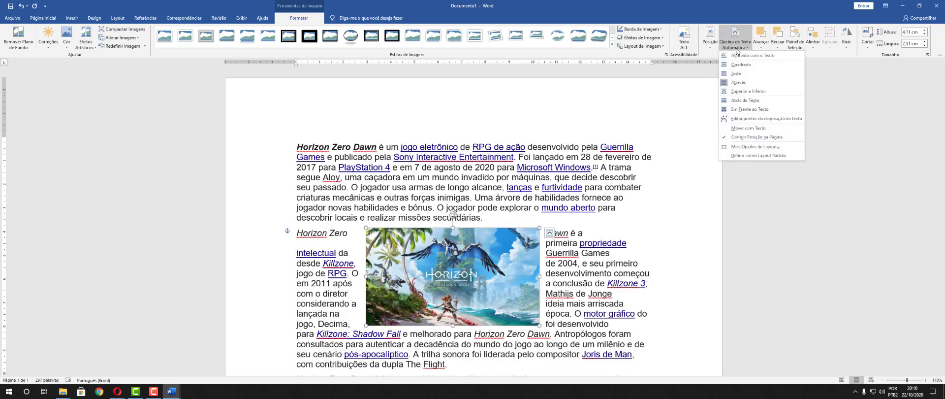
pyautogui.click(747, 100)
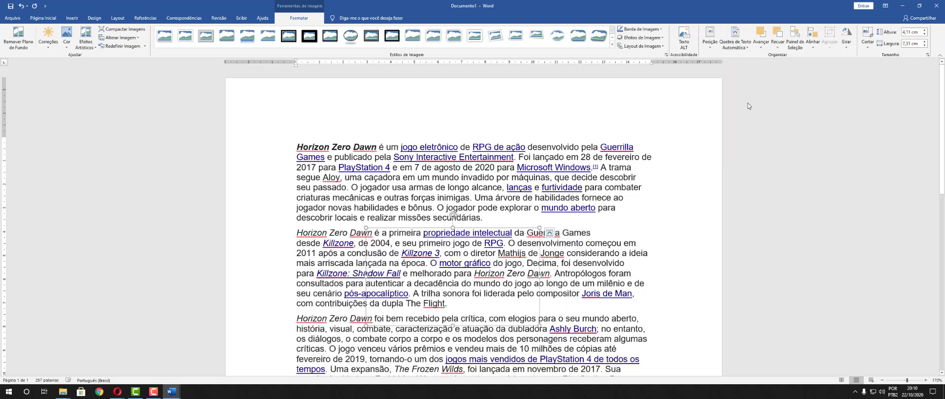
pyautogui.scroll(-3, 492, 216)
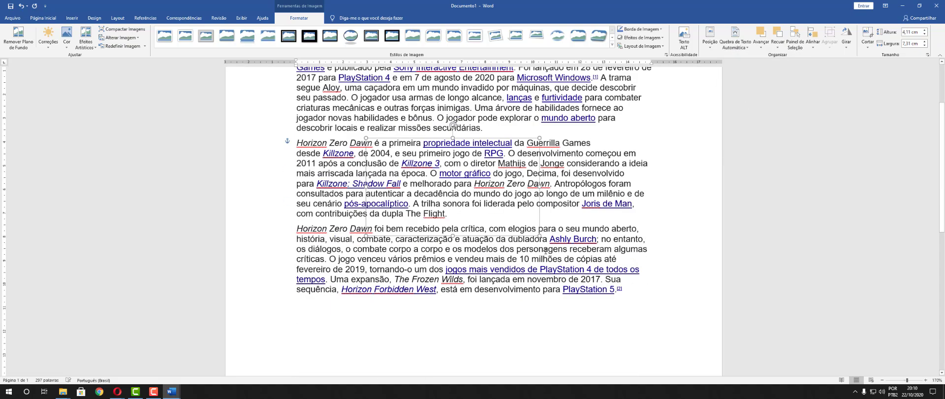
pyautogui.rightClick(501, 219)
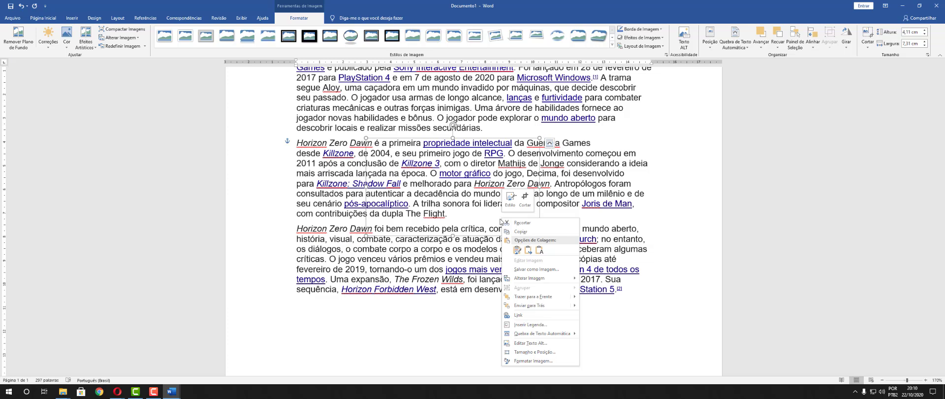
# Step: Set the Horizon picture's text wrapping to In Front of Text
pyautogui.click(738, 45)
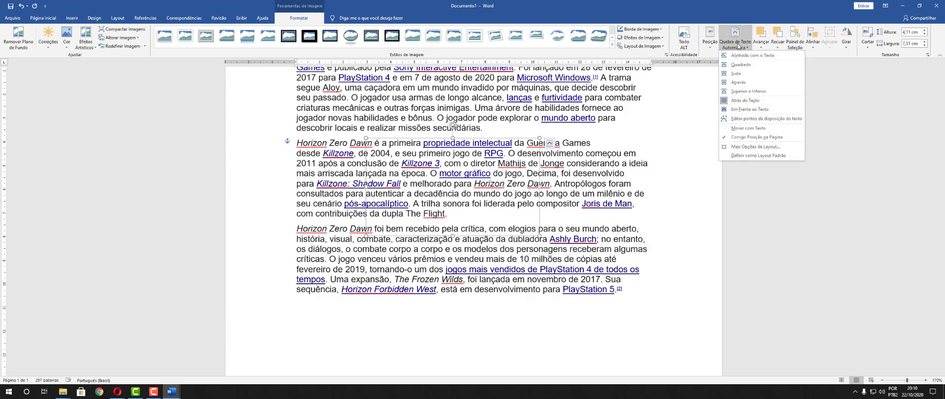
pyautogui.click(747, 110)
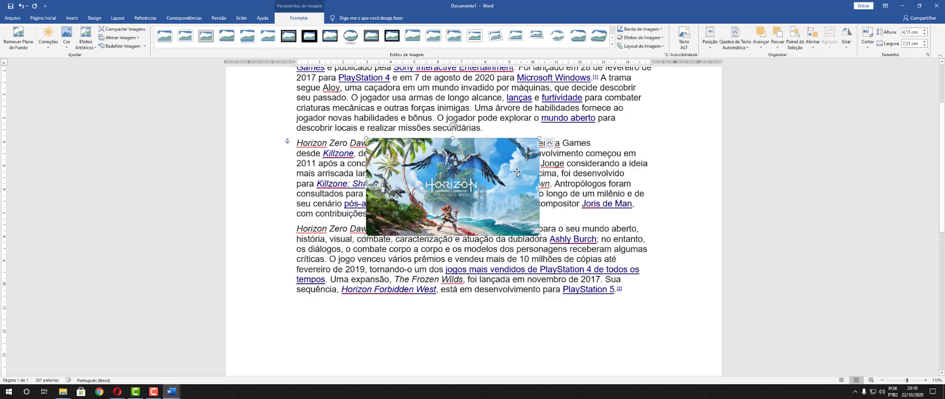
pyautogui.rightClick(476, 178)
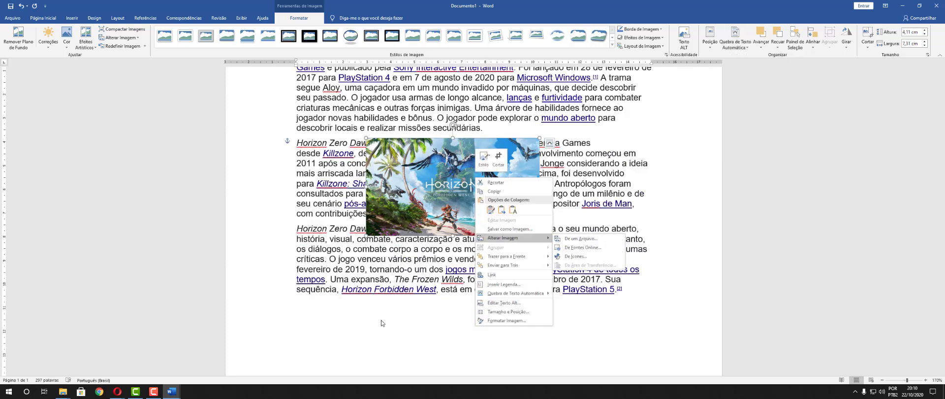
pyautogui.click(379, 347)
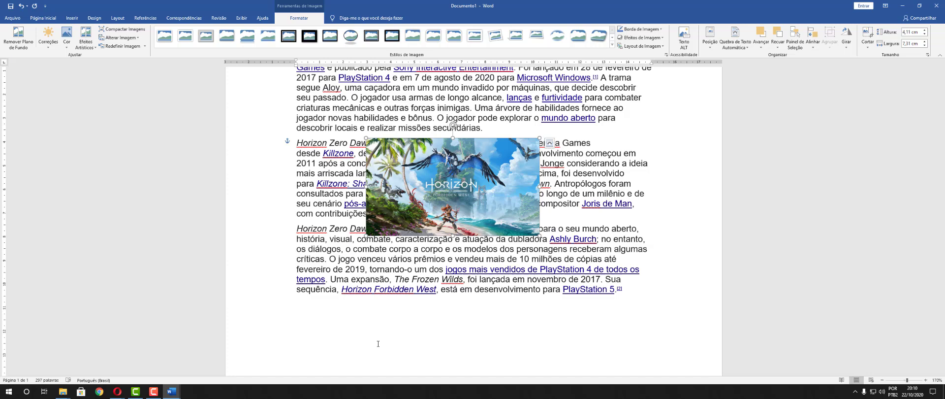
# Step: Try to send the Horizon picture backward while it covers the second paragraph
pyautogui.rightClick(466, 178)
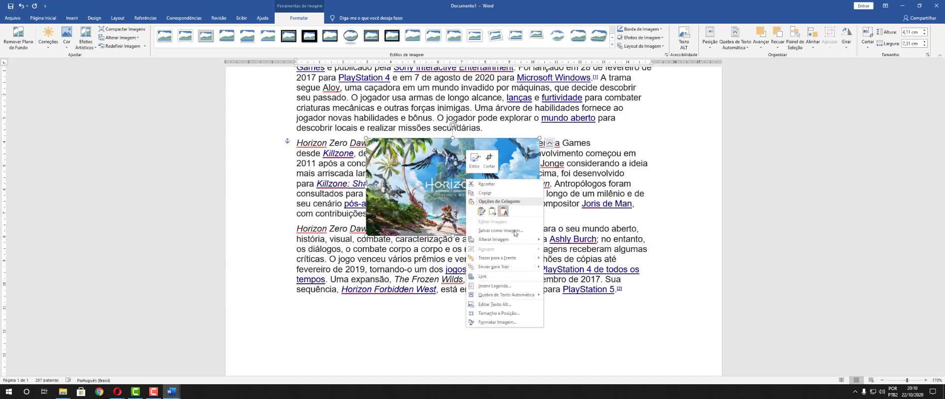
pyautogui.click(525, 266)
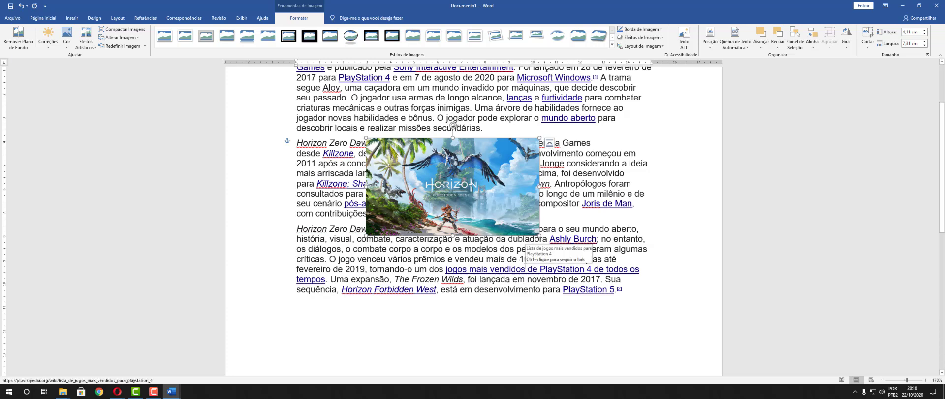
pyautogui.click(557, 176)
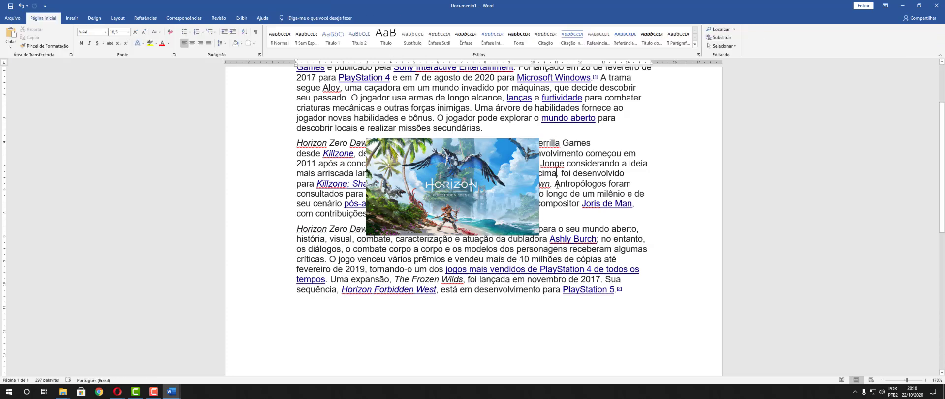
# Step: Move the Horizon picture up over the middle of the first paragraph
pyautogui.click(469, 213)
pyautogui.scroll(1, 477, 155)
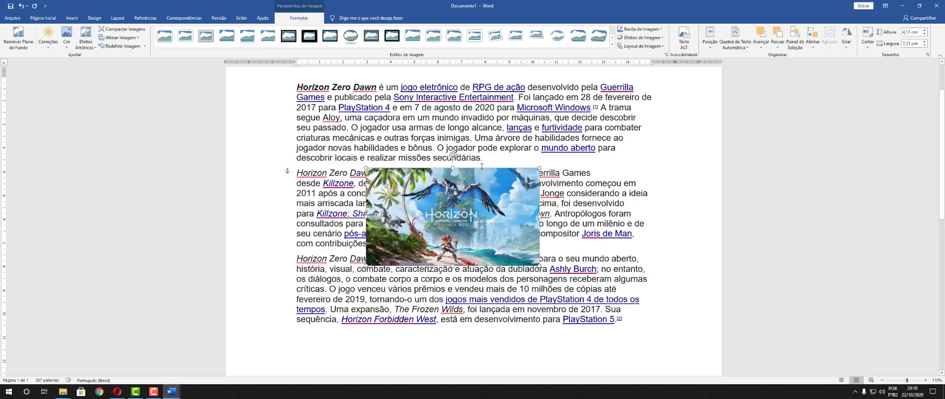
pyautogui.scroll(2, 482, 167)
pyautogui.moveTo(461, 257); pyautogui.dragTo(469, 168)
# Step: Try to send the Horizon picture backward at its new place over the first paragraph
pyautogui.rightClick(471, 168)
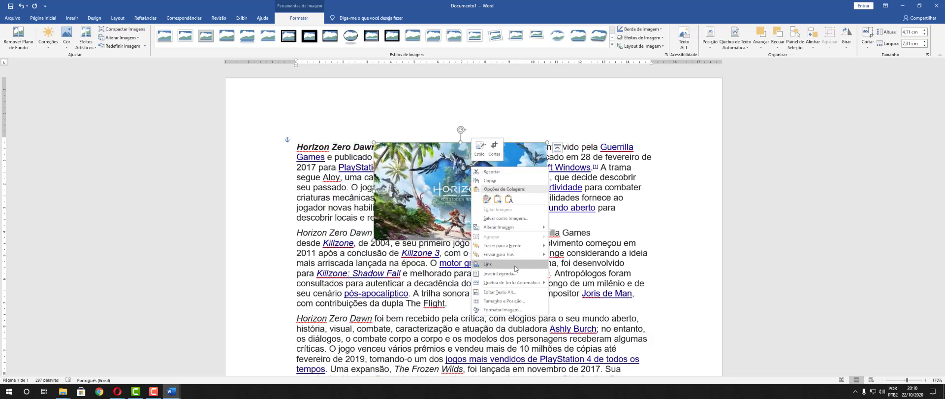
pyautogui.click(460, 169)
pyautogui.rightClick(462, 173)
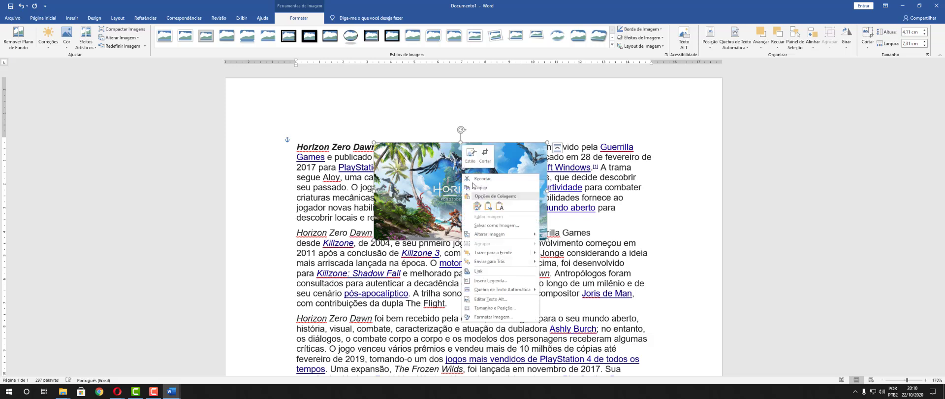
pyautogui.moveTo(536, 263)
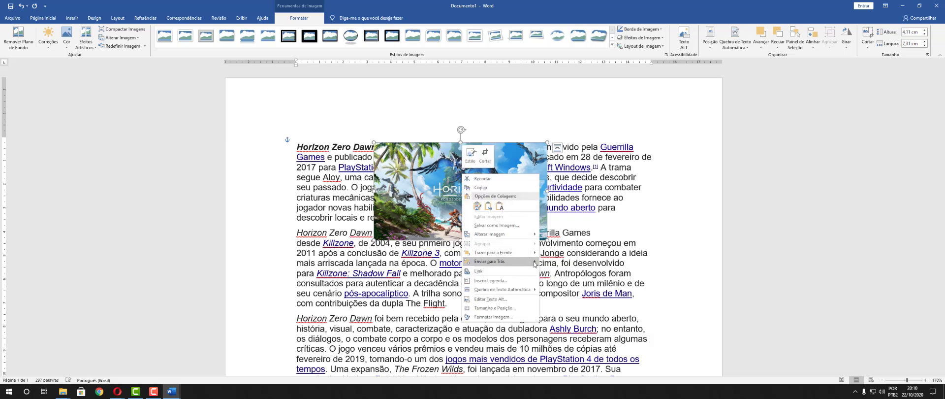
pyautogui.click(561, 266)
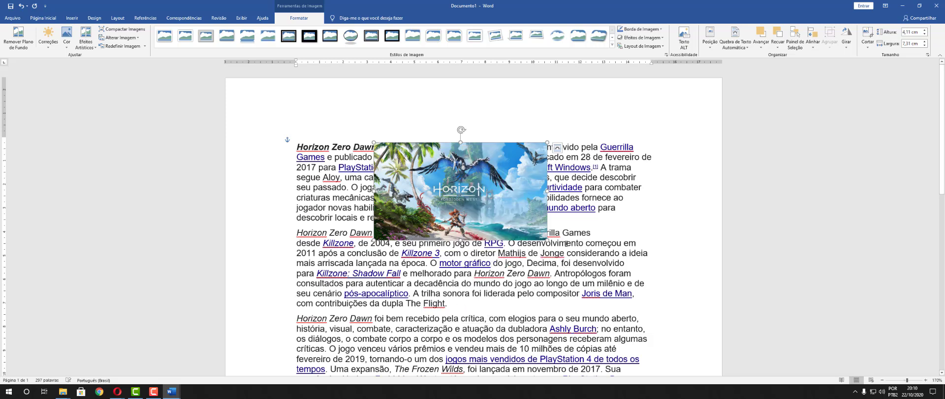
# Step: Shift the Horizon picture slightly right and down over the first paragraph
pyautogui.click(562, 208)
pyautogui.moveTo(442, 188)
pyautogui.mouseDown()
pyautogui.moveTo(437, 128)
pyautogui.moveTo(345, 174)
pyautogui.moveTo(355, 222)
pyautogui.moveTo(426, 196)
pyautogui.moveTo(323, 197)
pyautogui.moveTo(456, 194)
pyautogui.mouseUp()
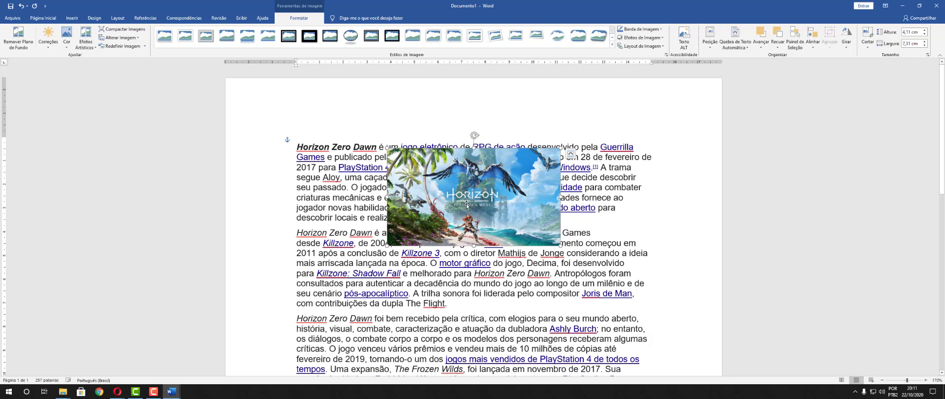
pyautogui.click(684, 184)
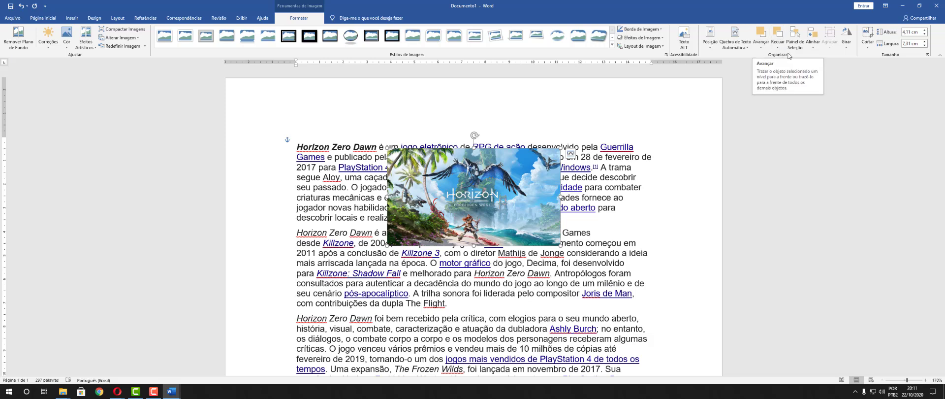
# Step: Try to bring the Horizon picture forward one level over the first paragraph
pyautogui.click(761, 49)
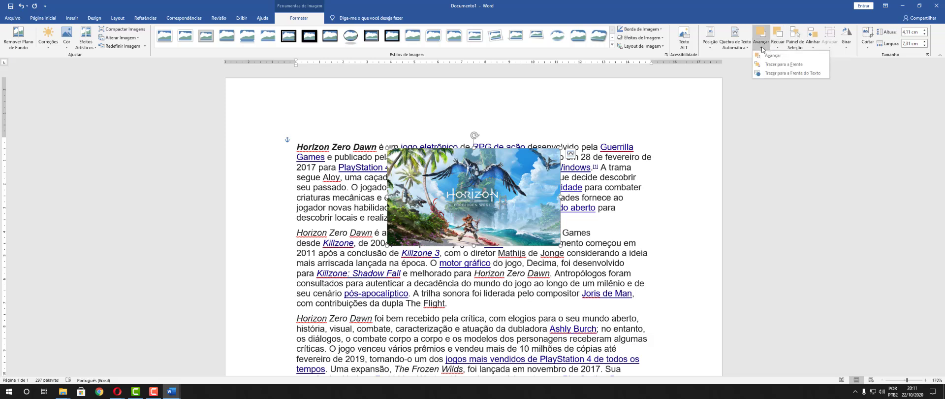
pyautogui.click(771, 55)
pyautogui.click(765, 46)
pyautogui.click(764, 47)
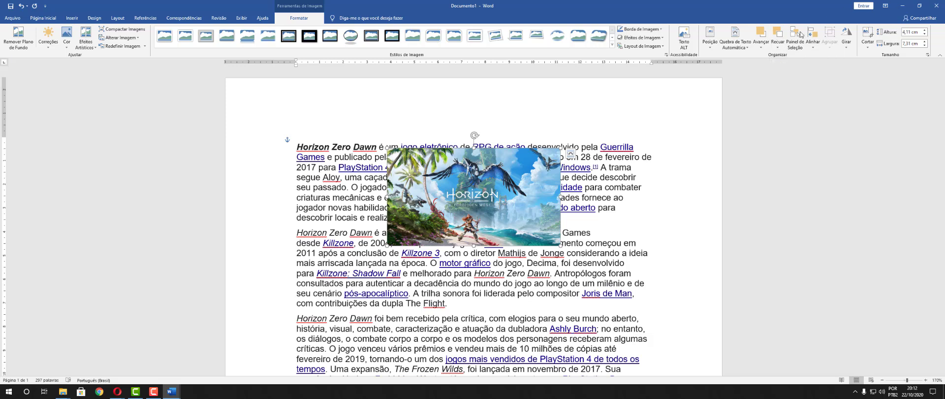
# Step: Show the document's list of selectable objects and rename the Horizon picture's entry to "teste"
pyautogui.click(791, 45)
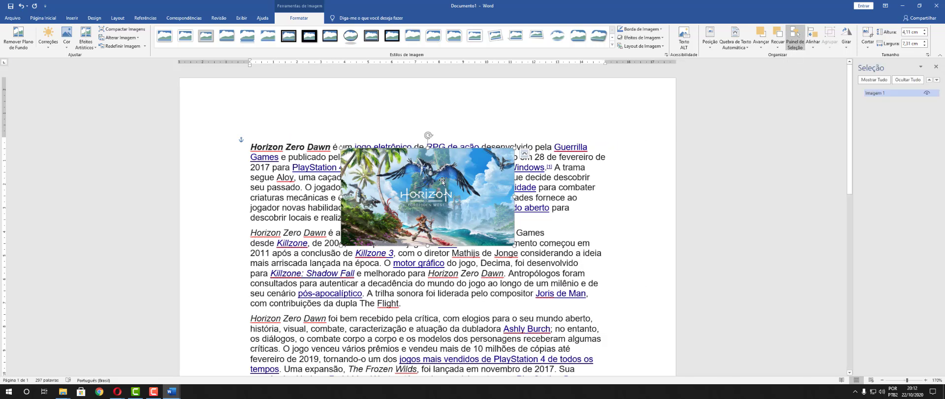
pyautogui.click(905, 94)
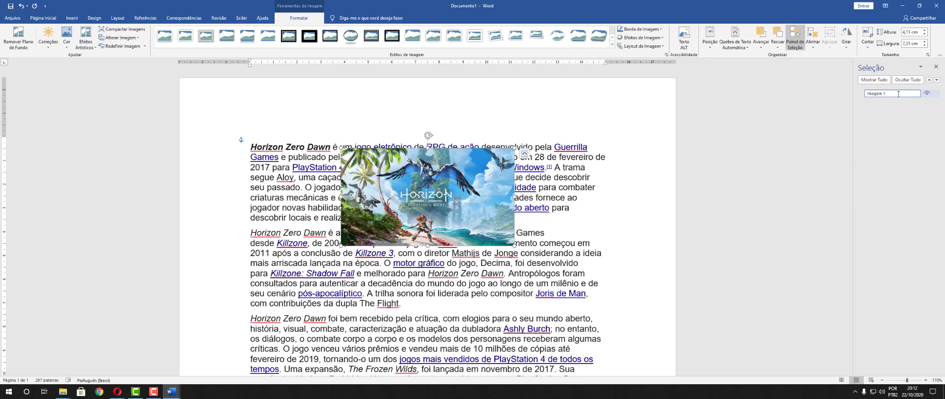
pyautogui.write('teste')
pyautogui.press('Delete')
pyautogui.press('Delete')
pyautogui.press('Delete')
pyautogui.press('Delete')
pyautogui.press('Delete')
pyautogui.press('Delete')
pyautogui.press('Delete')
pyautogui.press('Delete')
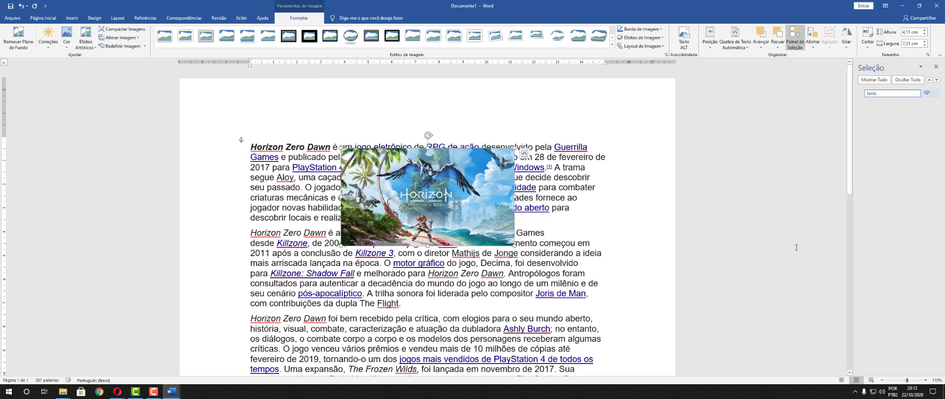
# Step: Hide all objects in the document, including the Horizon picture, and show them all again
pyautogui.click(874, 78)
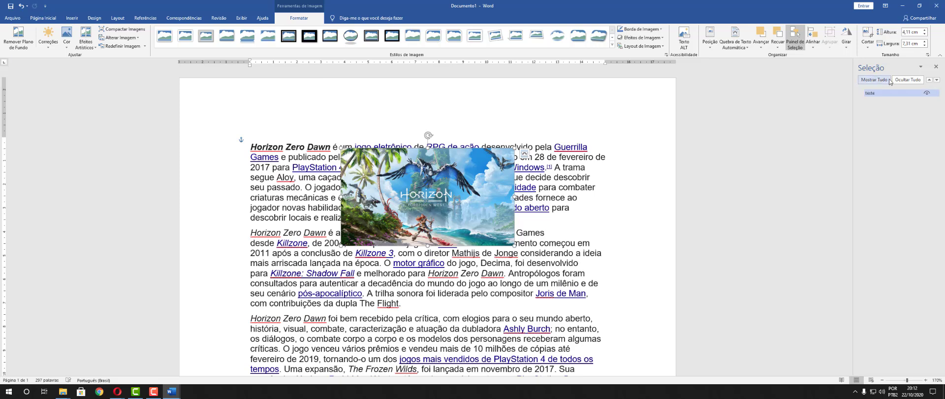
pyautogui.click(907, 80)
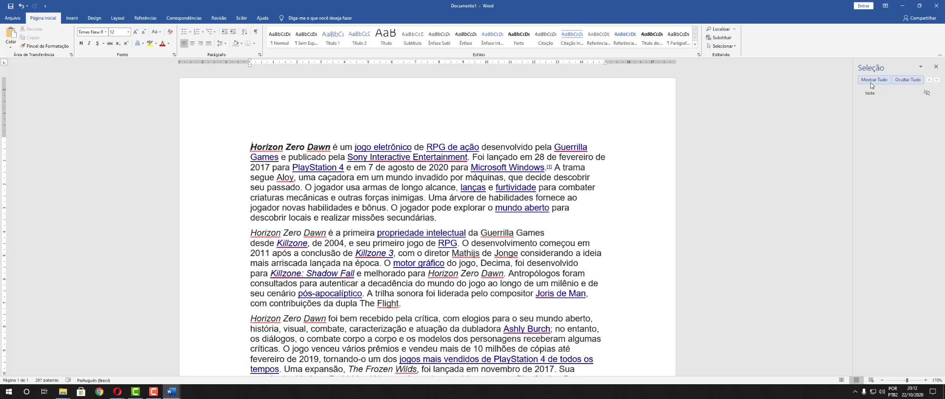
pyautogui.click(871, 81)
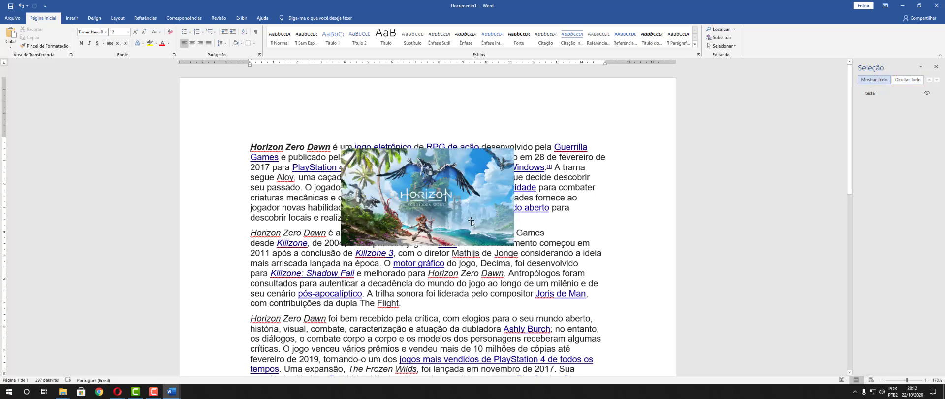
# Step: Select the Horizon picture, align it to the left margin and close the Selection pane
pyautogui.click(419, 236)
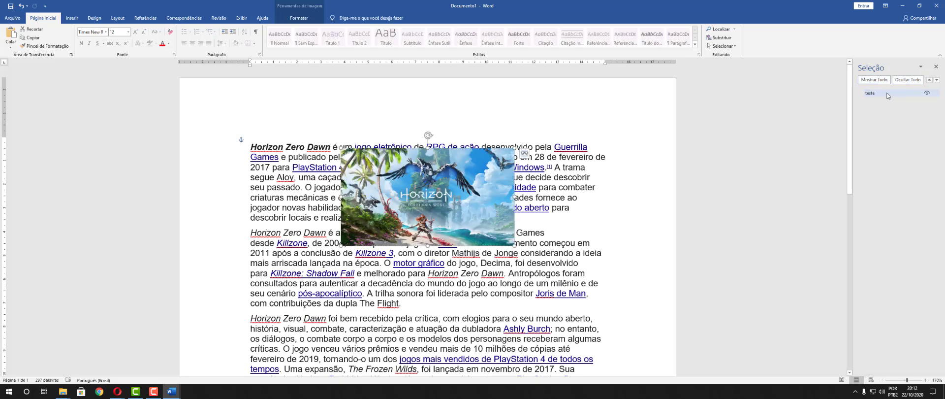
pyautogui.scroll(-2, 411, 172)
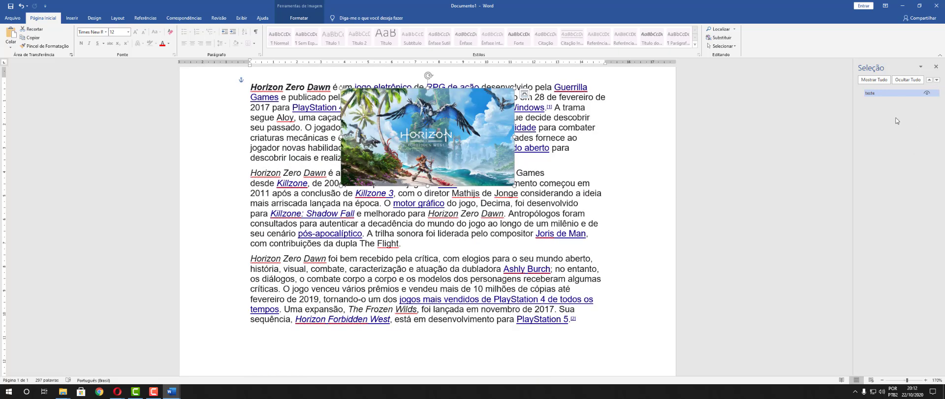
pyautogui.scroll(-2, 422, 264)
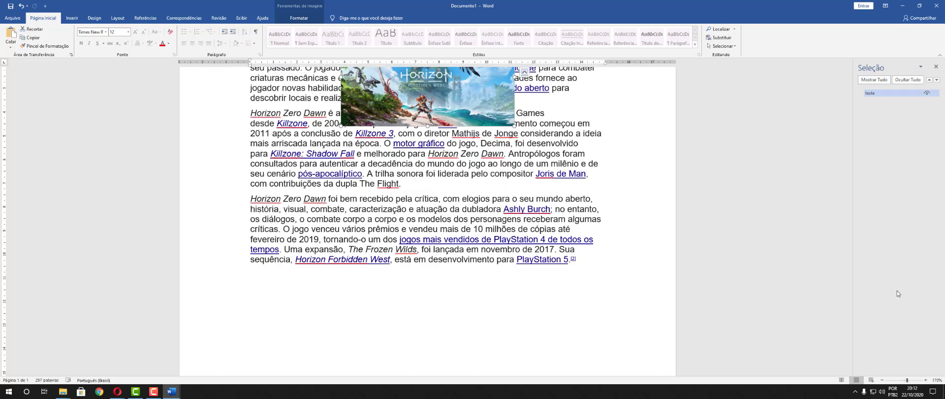
pyautogui.scroll(4, 455, 225)
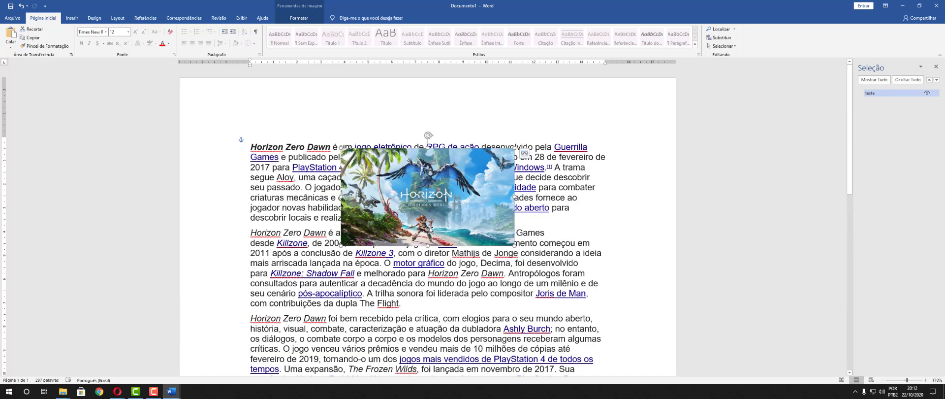
pyautogui.click(430, 228)
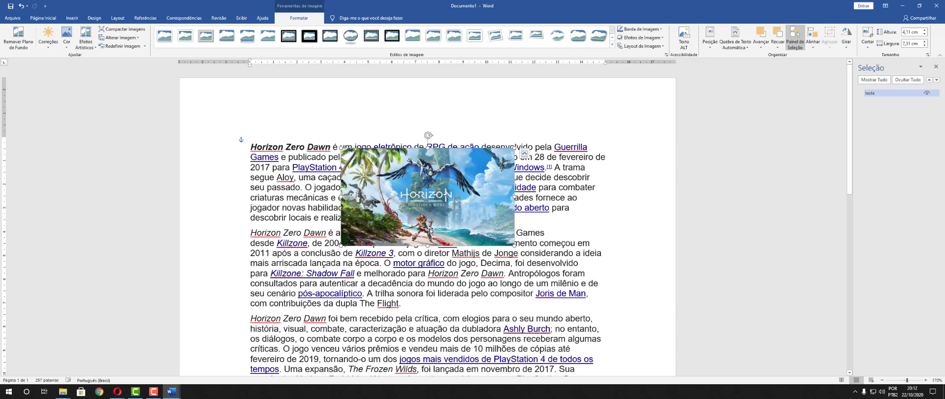
pyautogui.click(812, 43)
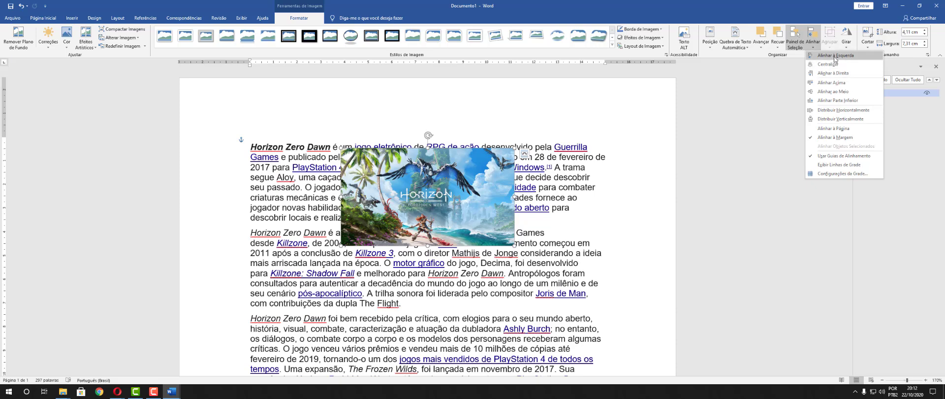
pyautogui.click(833, 56)
pyautogui.click(794, 39)
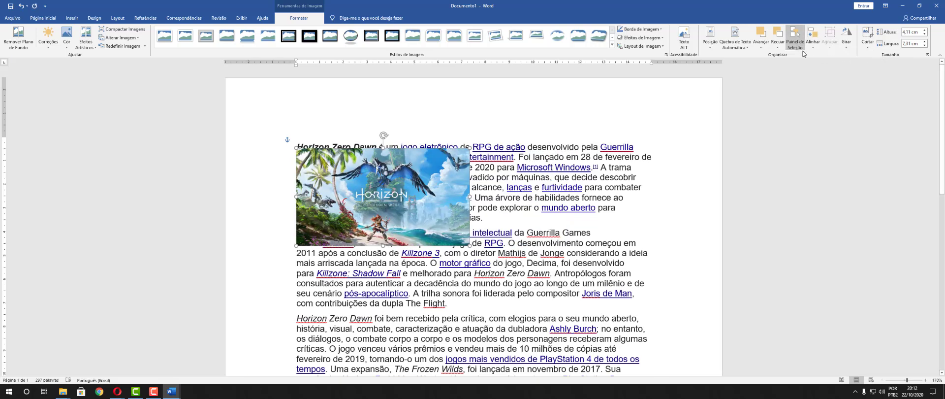
# Step: Center the picture horizontally and align it to the vertical middle relative to the margins
pyautogui.click(812, 44)
pyautogui.click(816, 65)
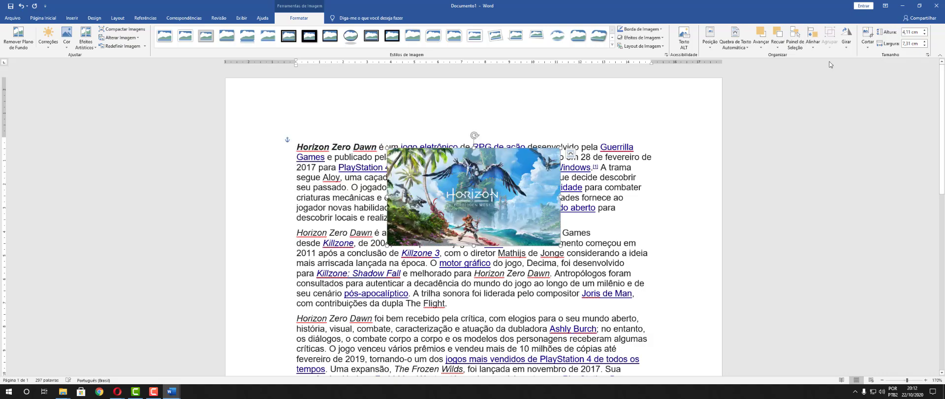
pyautogui.click(815, 43)
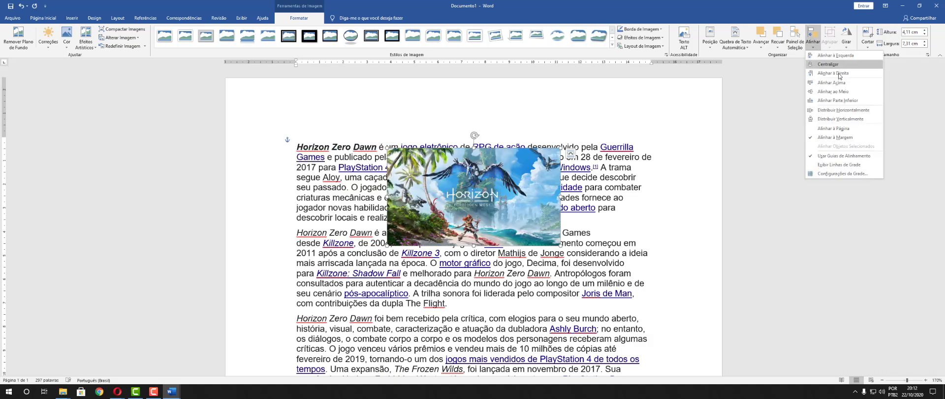
pyautogui.click(843, 91)
pyautogui.scroll(-5, 701, 153)
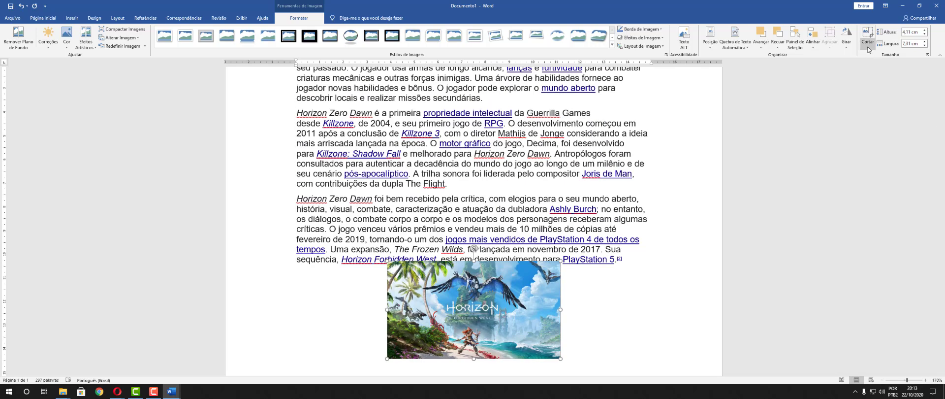
pyautogui.click(815, 47)
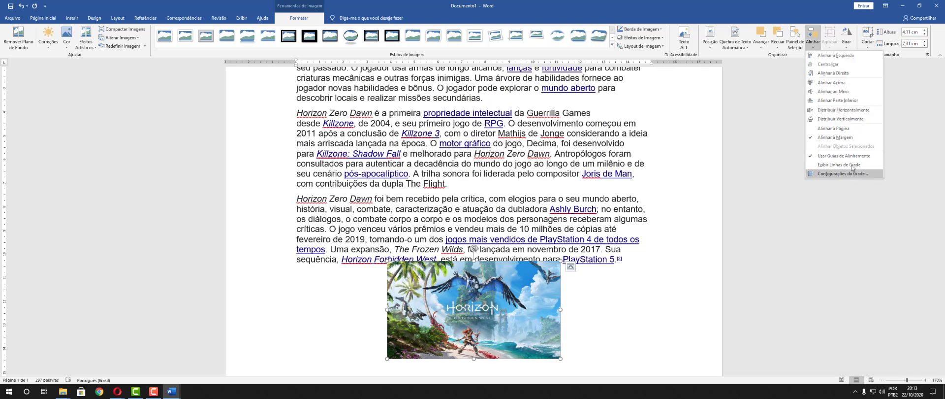
pyautogui.click(834, 40)
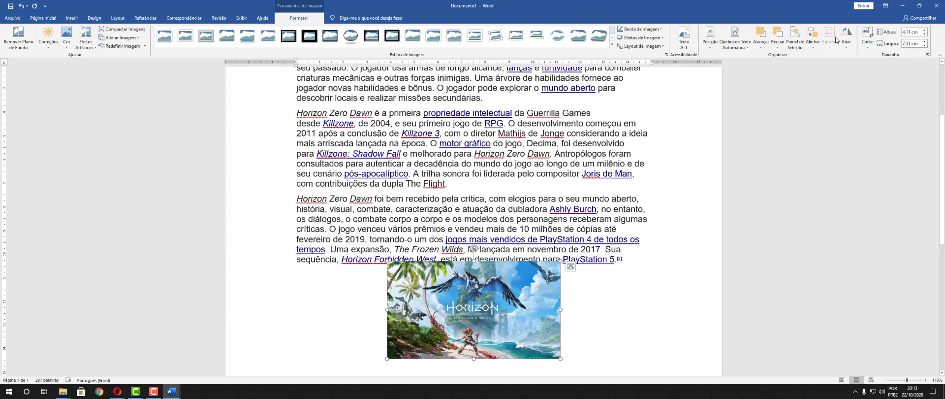
# Step: Rotate the picture 90° to the right and try adjusting its height and rotation in the advanced layout options
pyautogui.click(850, 47)
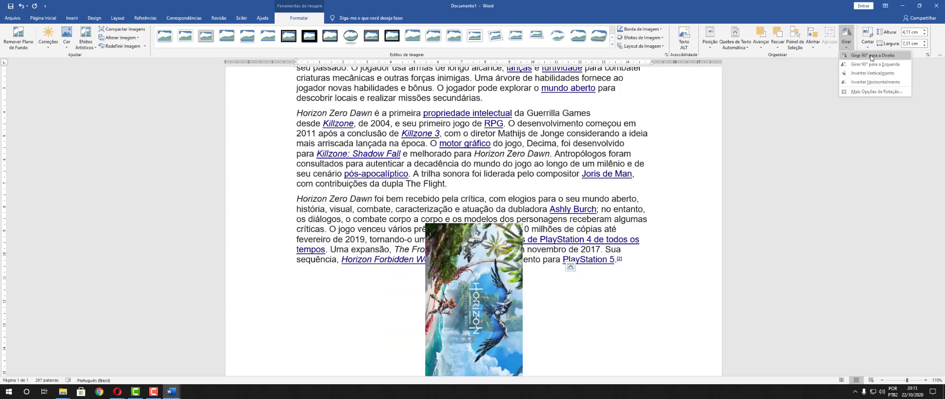
pyautogui.click(871, 55)
pyautogui.click(846, 49)
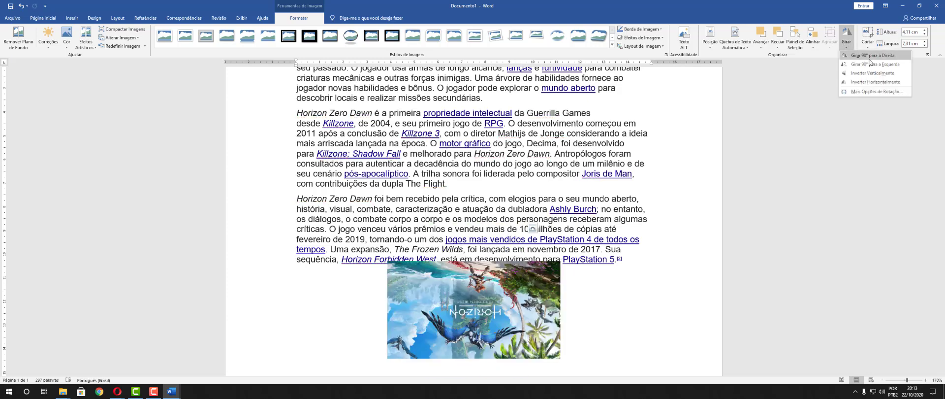
pyautogui.click(873, 91)
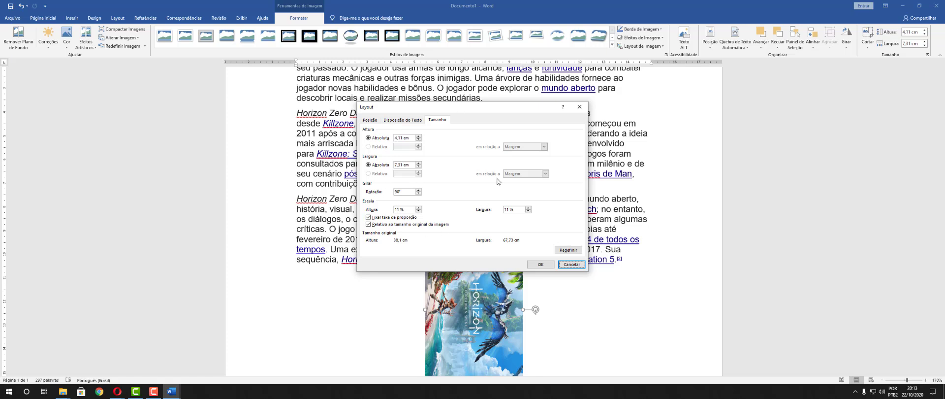
pyautogui.click(418, 135)
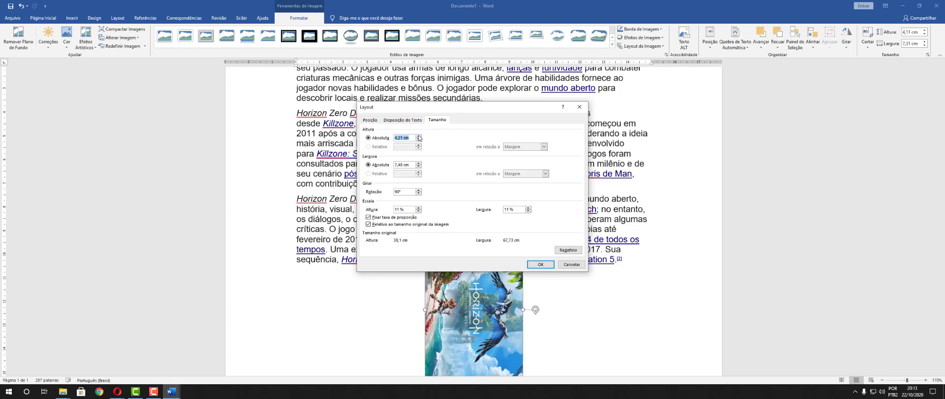
pyautogui.click(418, 136)
pyautogui.click(418, 136)
pyautogui.click(419, 190)
pyautogui.click(419, 191)
pyautogui.click(544, 264)
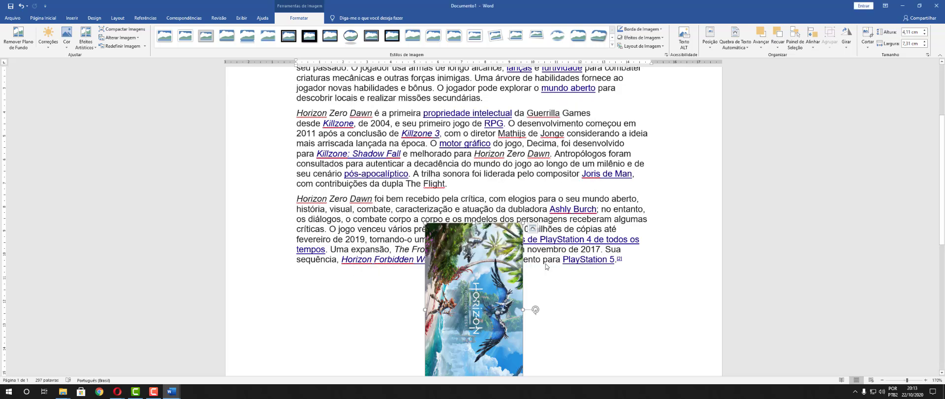
# Step: Enlarge and tilt the picture to about 9.91 × 17.61 cm at 123°, and try resetting it to its original size
pyautogui.moveTo(516, 266); pyautogui.dragTo(470, 118)
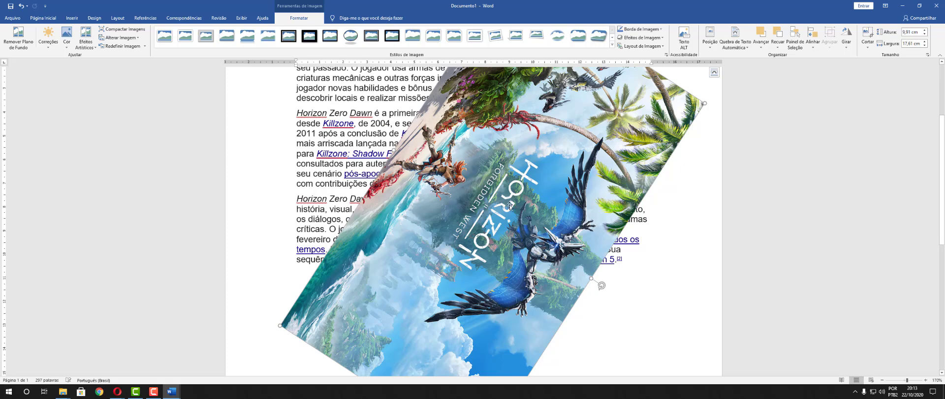
pyautogui.click(846, 38)
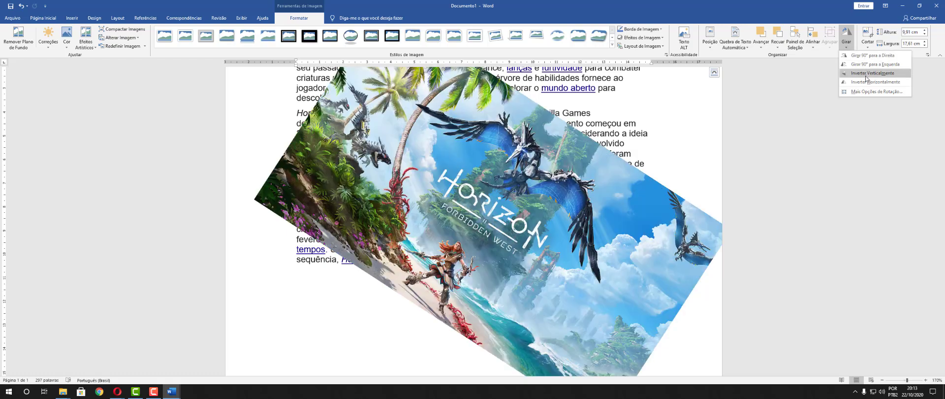
pyautogui.click(865, 92)
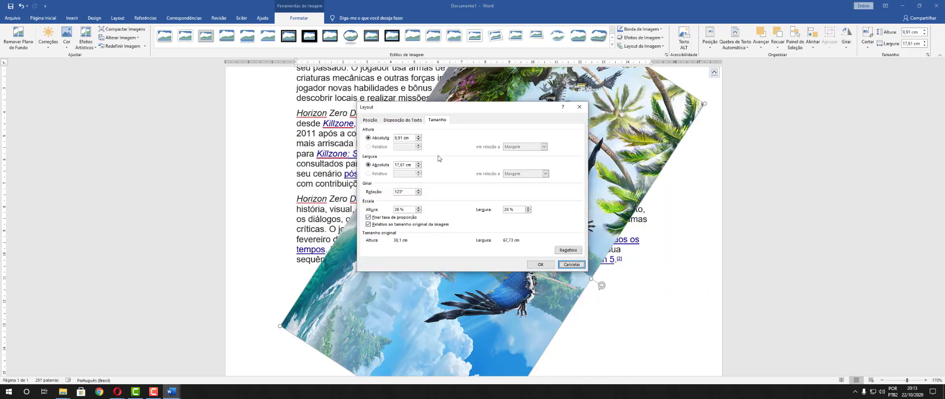
pyautogui.click(569, 249)
pyautogui.click(546, 264)
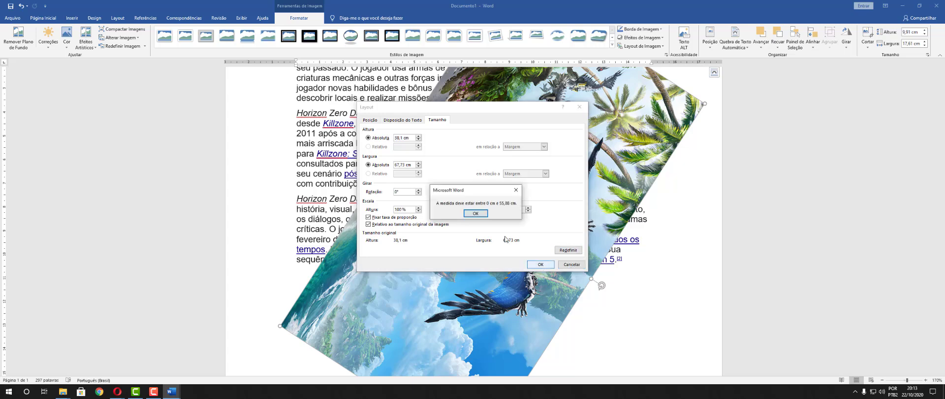
pyautogui.click(481, 213)
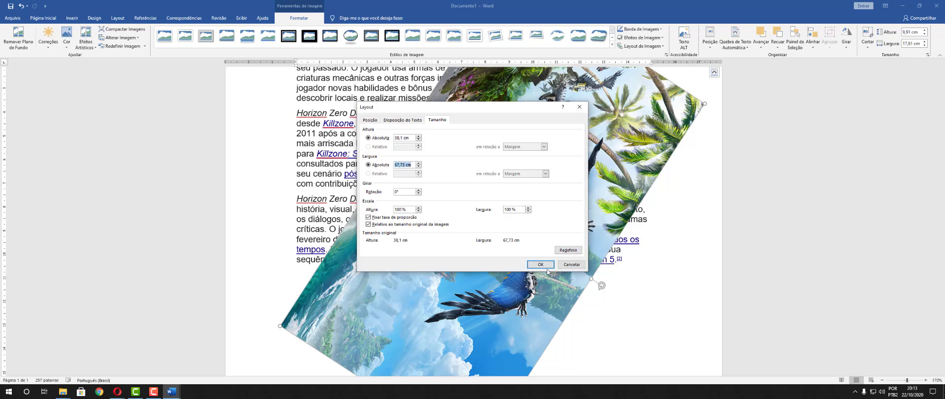
# Step: Retry resetting the picture's size, reduce its width in the layout settings and apply the change
pyautogui.click(545, 266)
pyautogui.click(476, 213)
pyautogui.click(570, 251)
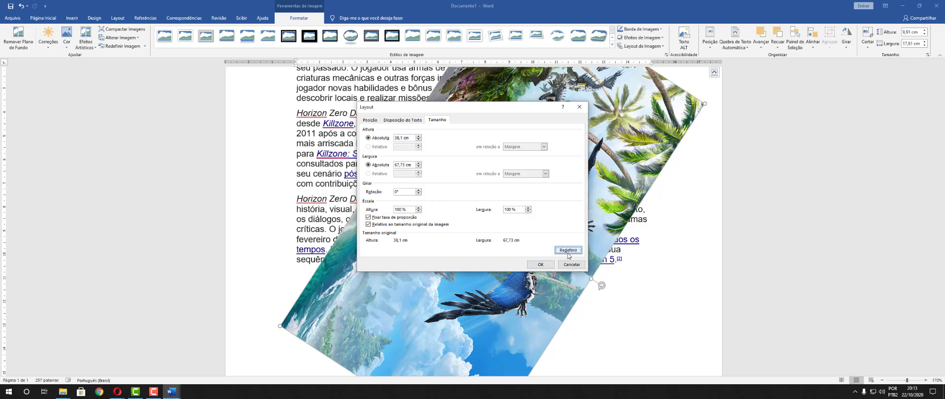
pyautogui.click(541, 266)
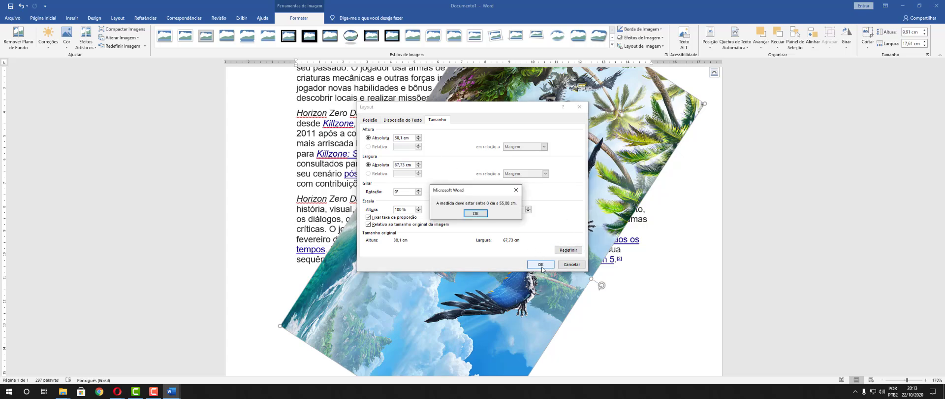
pyautogui.click(484, 215)
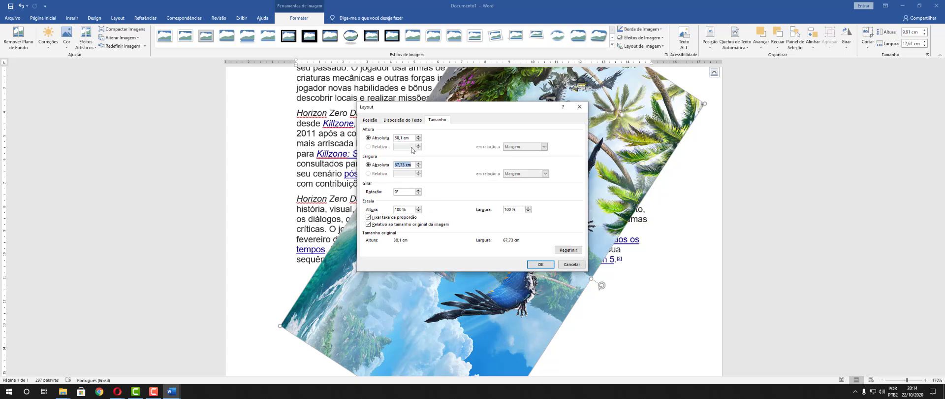
pyautogui.click(418, 166)
pyautogui.click(537, 264)
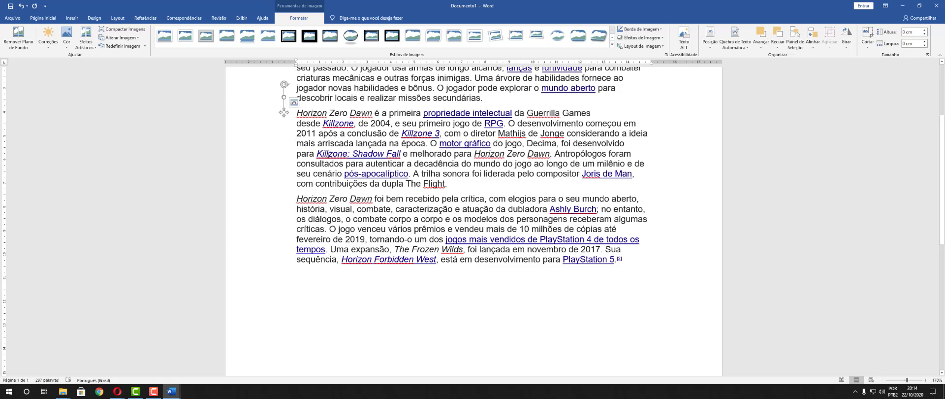
# Step: Undo the picture's resizing and rotation changes back to the unrotated picture
pyautogui.hotkey('ctrl', 'z')
pyautogui.hotkey('ctrl', 'z')
pyautogui.hotkey('ctrl', 'z')
pyautogui.hotkey('ctrl', 'z')
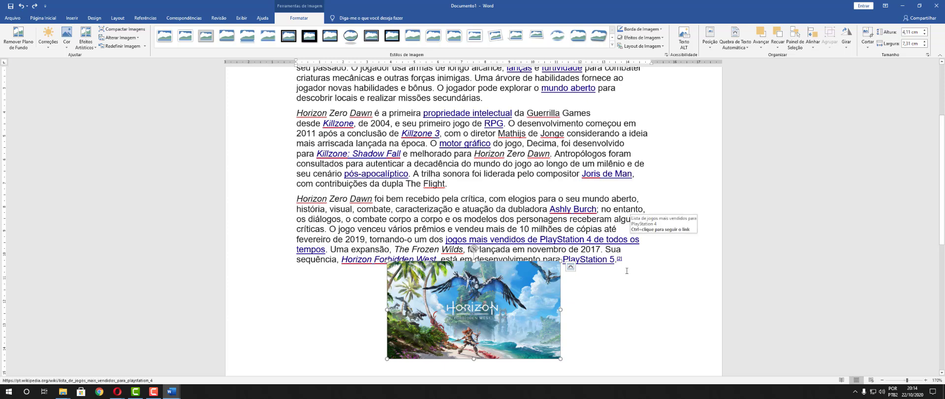
# Step: Enlarge the picture to about 8.09 × 14.37 cm and move it over the last two paragraphs
pyautogui.moveTo(385, 260); pyautogui.dragTo(262, 177)
pyautogui.moveTo(514, 283); pyautogui.dragTo(450, 184)
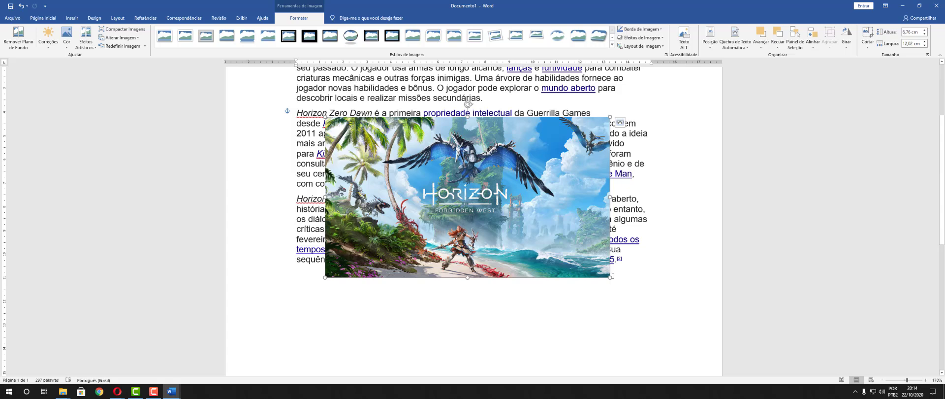
pyautogui.moveTo(610, 281); pyautogui.dragTo(665, 308)
pyautogui.moveTo(458, 212); pyautogui.dragTo(479, 195)
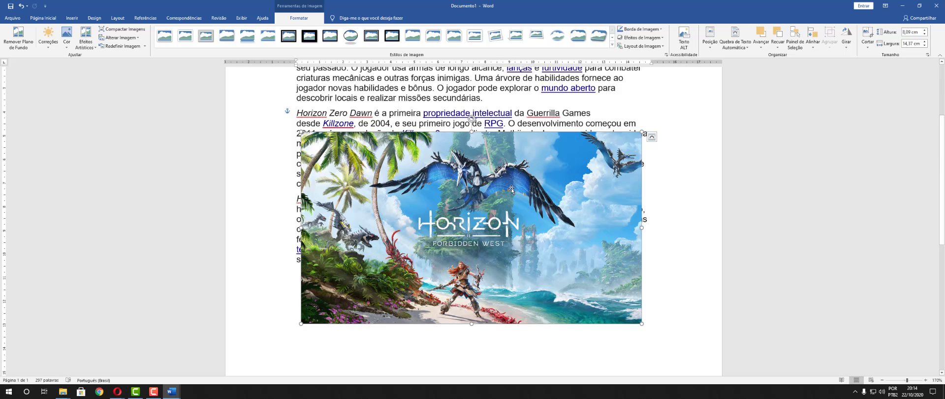
# Step: Crop the picture's right and lower parts, leaving an area of about 5.76 × 9.13 cm
pyautogui.hotkey('alt', 'Tab')
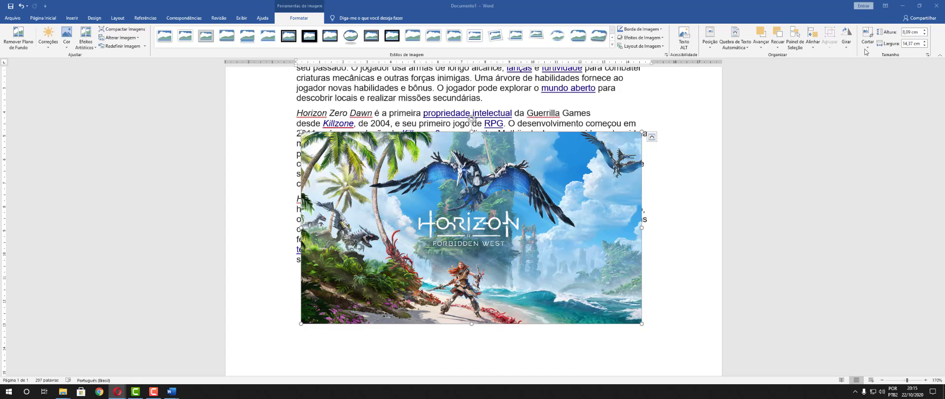
pyautogui.click(870, 33)
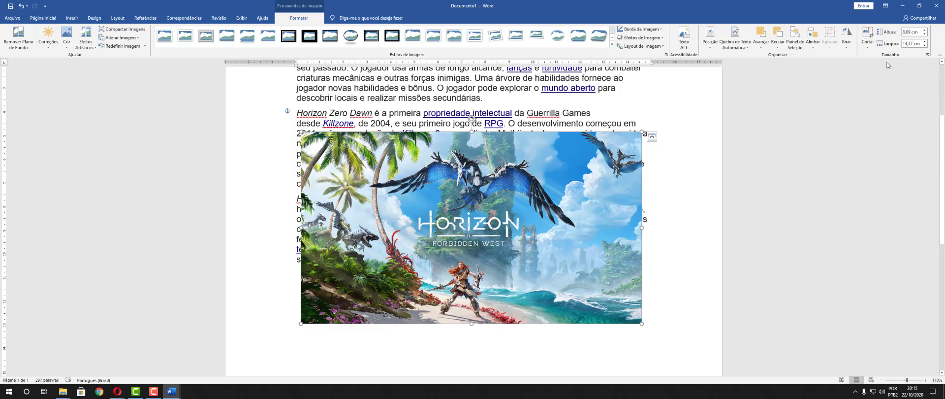
pyautogui.click(867, 44)
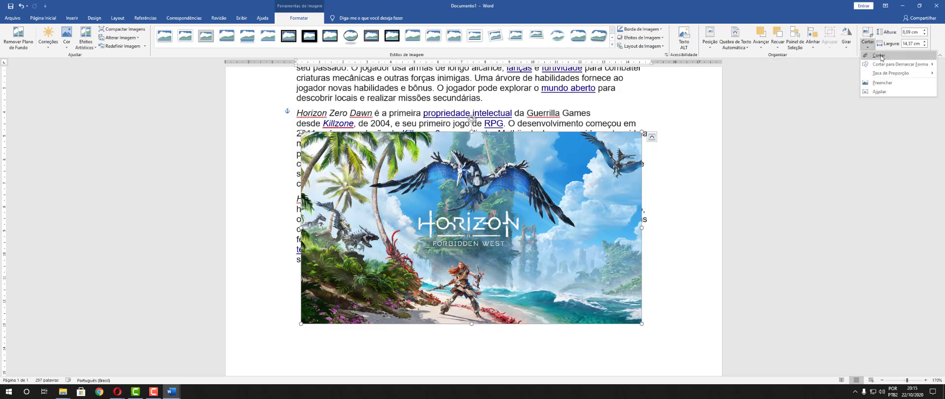
pyautogui.click(879, 56)
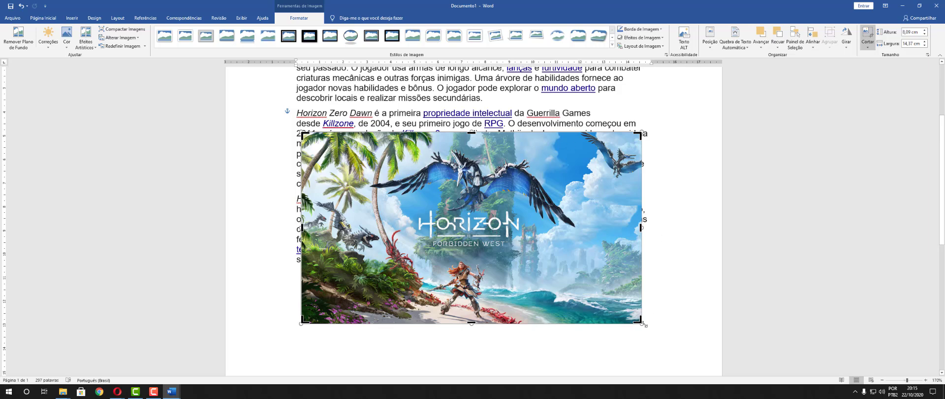
pyautogui.moveTo(640, 321); pyautogui.dragTo(515, 267)
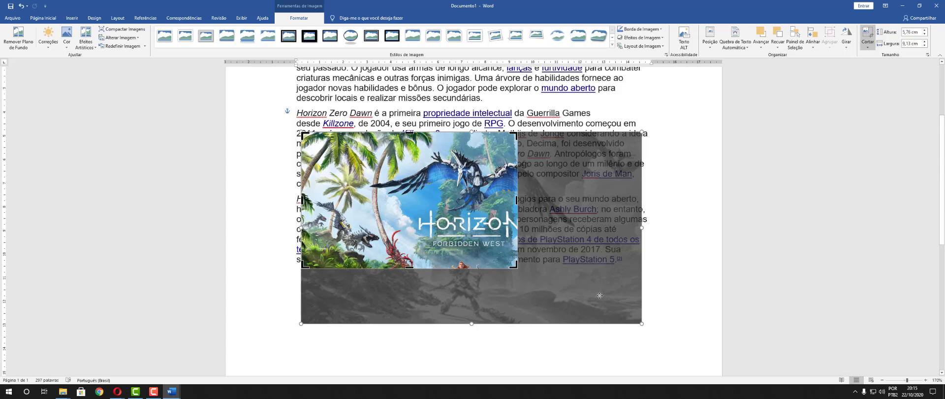
pyautogui.click(572, 331)
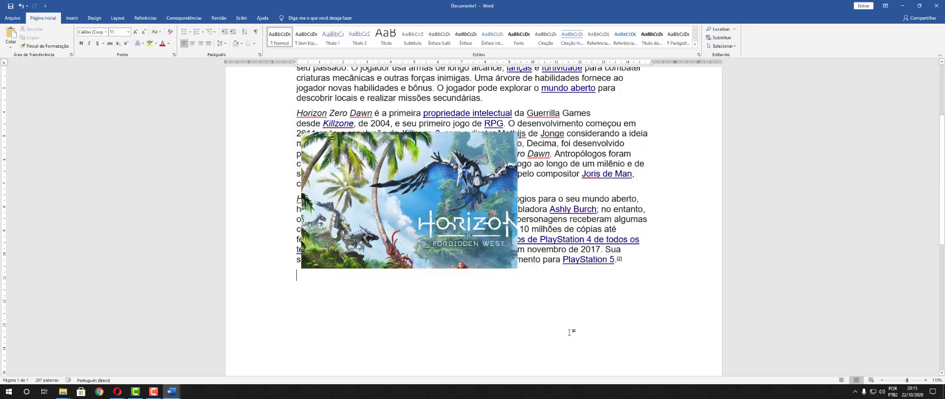
# Step: Move the cropped picture slightly down across the last two paragraphs, and undo both the move and the crop
pyautogui.moveTo(453, 247); pyautogui.dragTo(526, 266)
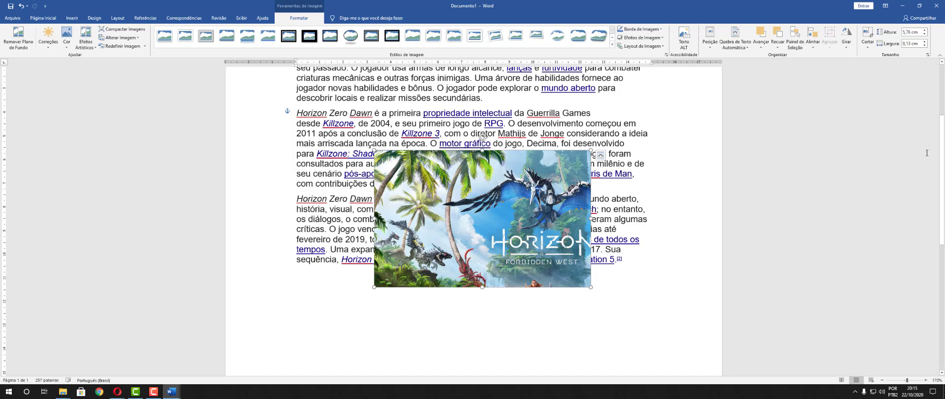
pyautogui.hotkey('ctrl', 'z')
pyautogui.hotkey('ctrl', 'z')
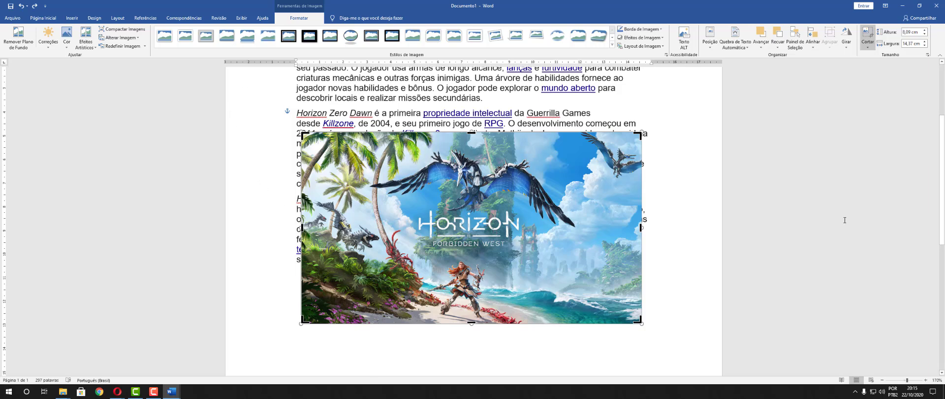
# Step: Shift the picture down inside its crop frame, keep only the upper strip of the image and finish cropping
pyautogui.moveTo(534, 228); pyautogui.dragTo(541, 341)
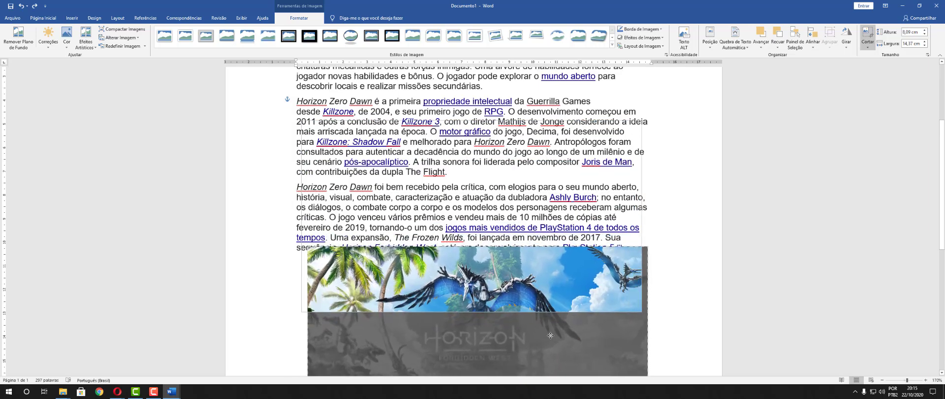
pyautogui.click(767, 282)
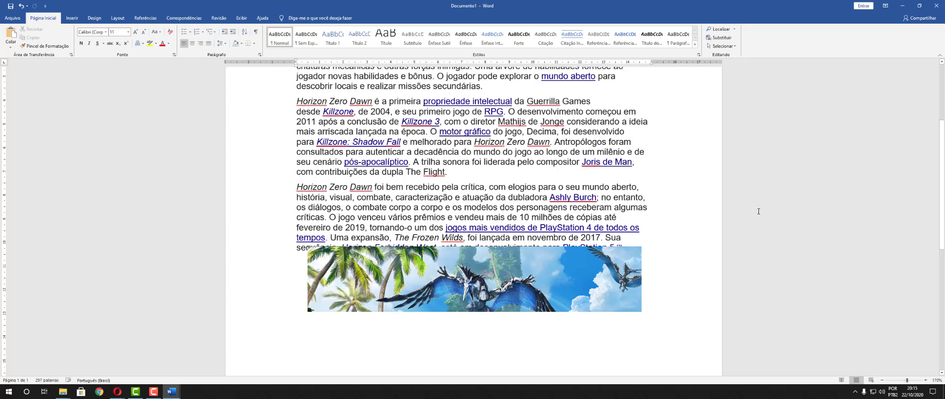
# Step: Undo the picture's cropping, moving, enlarging and alignment changes, and delete the picture from the document
pyautogui.hotkey('ctrl', 'z')
pyautogui.hotkey('ctrl', 'z')
pyautogui.hotkey('ctrl', 'z')
pyautogui.hotkey('ctrl', 'z')
pyautogui.hotkey('ctrl', 'z')
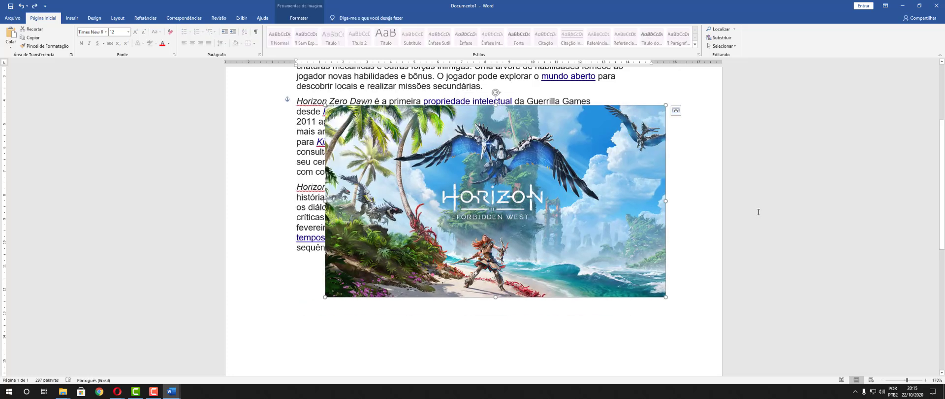
pyautogui.hotkey('ctrl', 'z')
pyautogui.hotkey('ctrl', 'z')
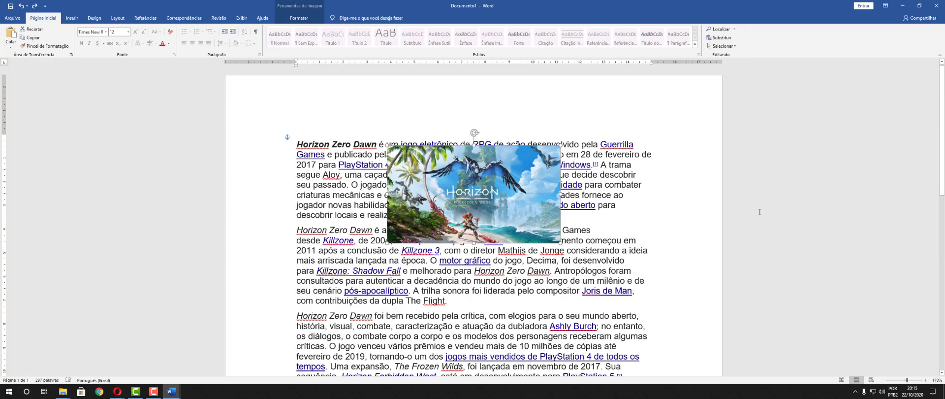
pyautogui.hotkey('ctrl', 'z')
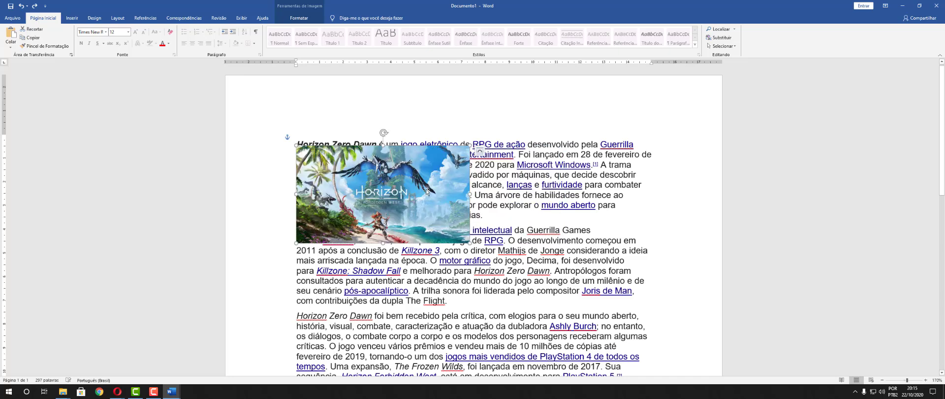
pyautogui.doubleClick(370, 206)
pyautogui.press('Delete')
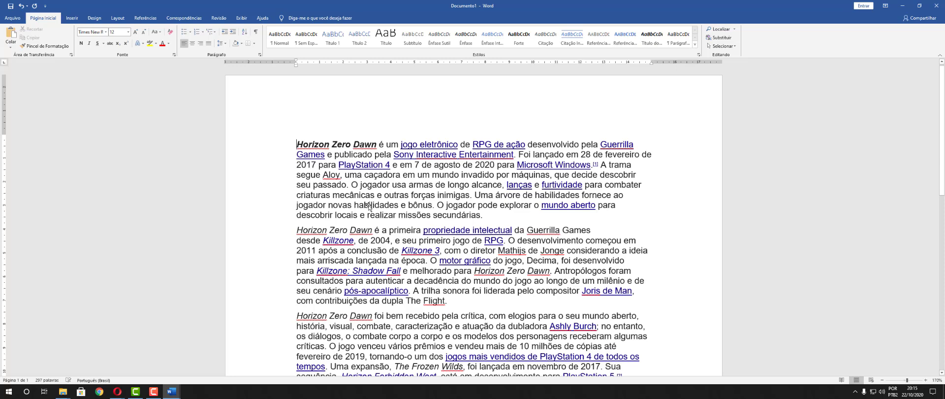
# Step: Draw a text box about 2.52 × 4.02 cm in the empty space below the last paragraph and enter "Teste a parte"
pyautogui.click(74, 22)
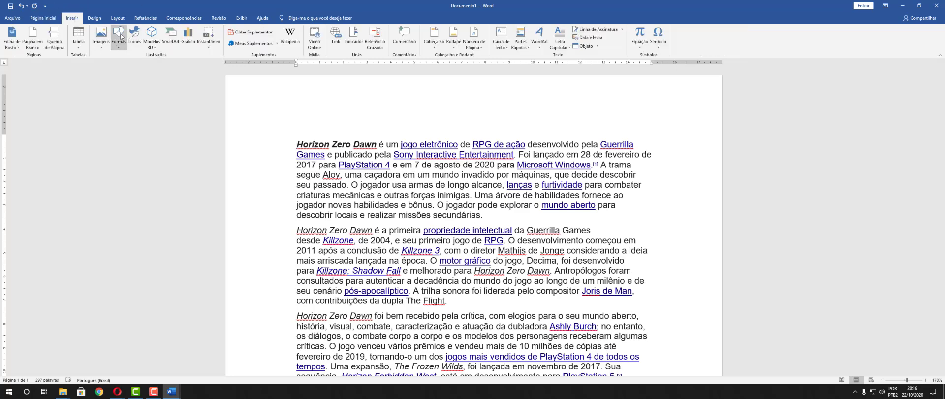
pyautogui.scroll(-5, 477, 175)
pyautogui.scroll(-1, 477, 175)
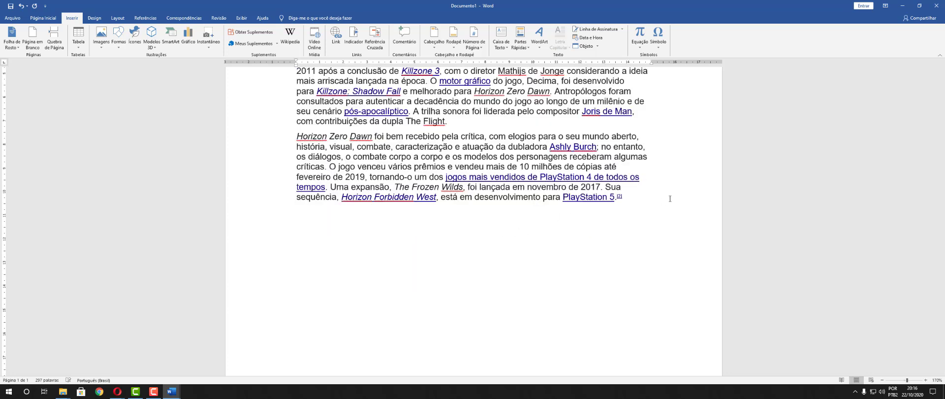
pyautogui.click(115, 48)
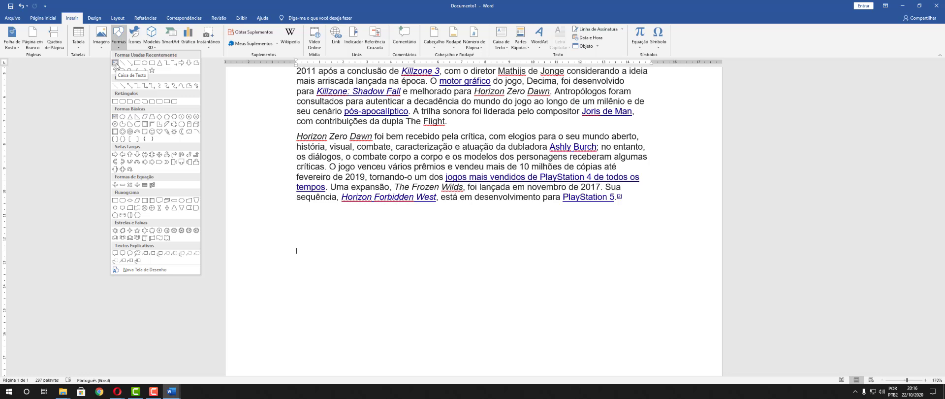
pyautogui.click(116, 64)
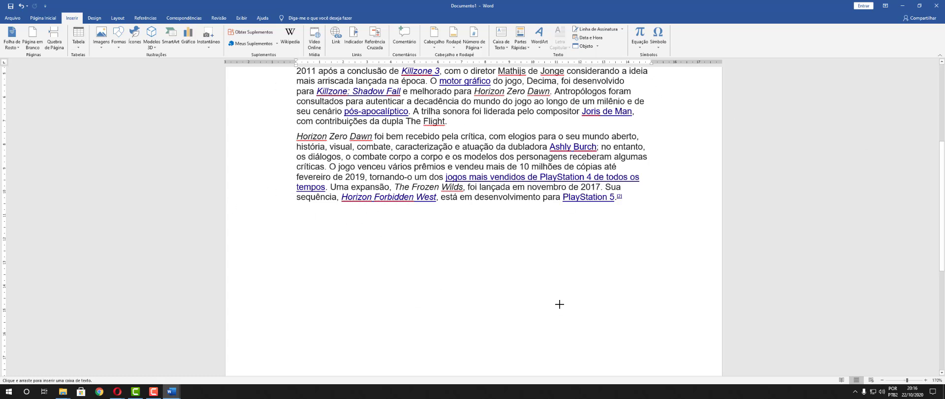
pyautogui.scroll(5, 521, 118)
pyautogui.scroll(-3, 514, 117)
pyautogui.scroll(-1, 512, 118)
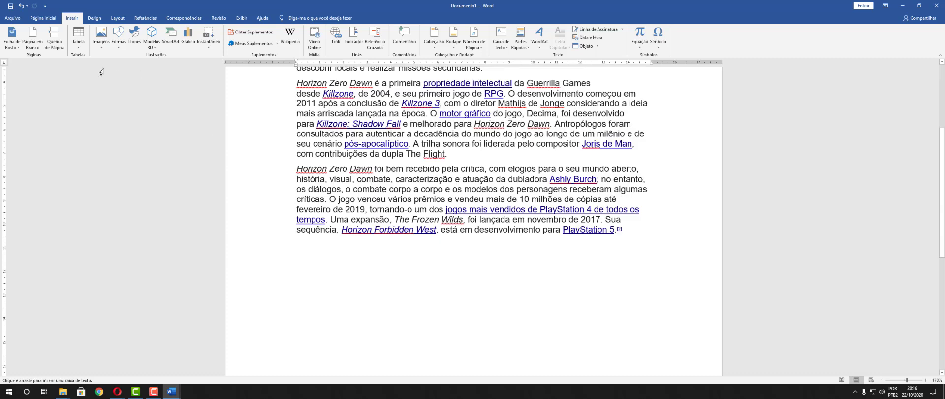
pyautogui.click(79, 40)
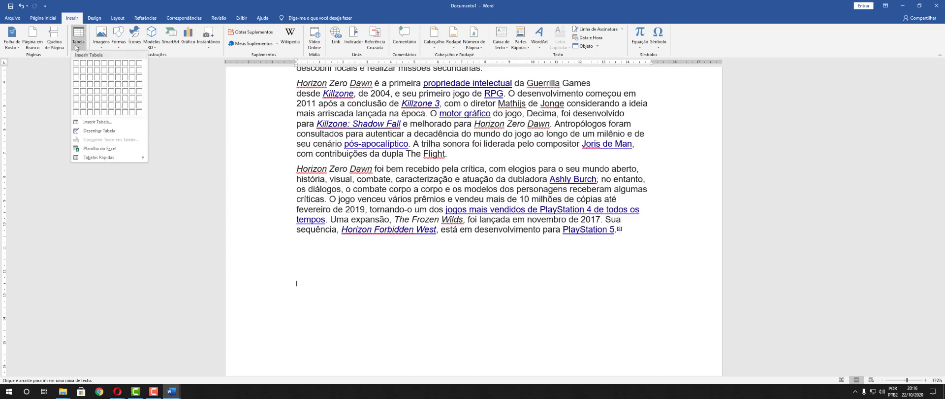
pyautogui.click(103, 40)
pyautogui.click(122, 44)
pyautogui.click(116, 63)
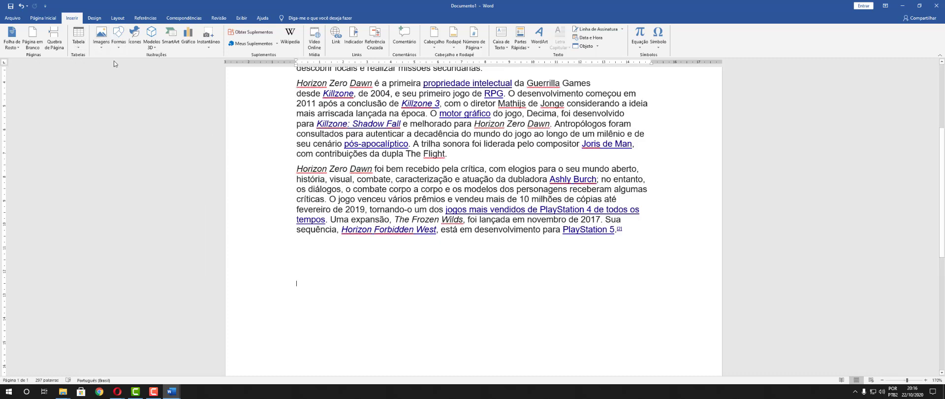
pyautogui.moveTo(387, 271); pyautogui.dragTo(482, 332)
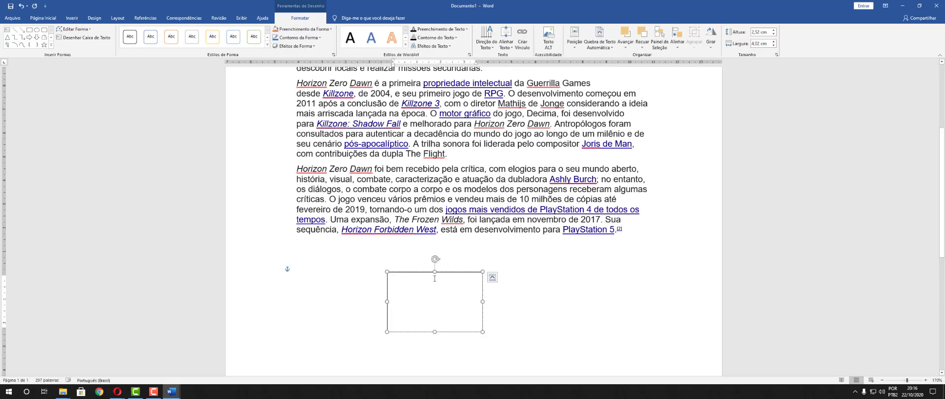
pyautogui.write('Teste a')
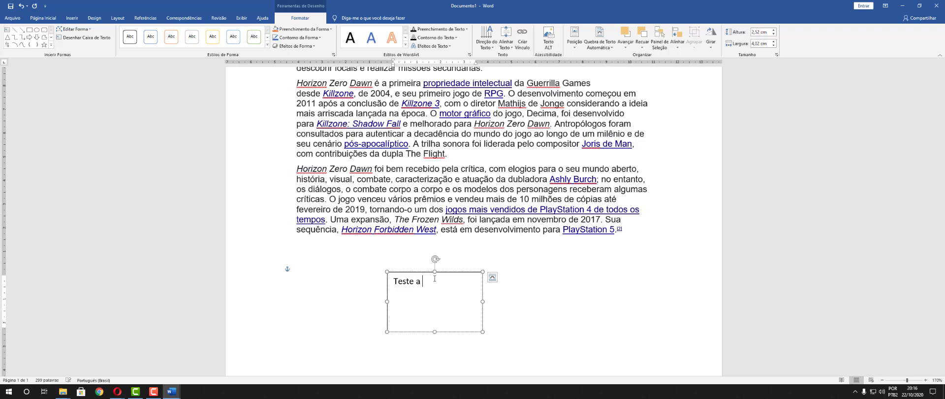
pyautogui.write(' parte')
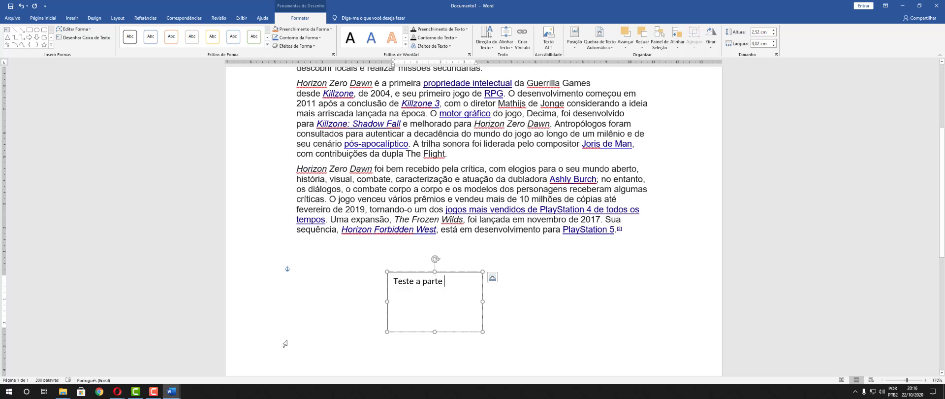
# Step: Move the text box over the last paragraph's text and back to the empty space below it
pyautogui.click(534, 318)
pyautogui.click(427, 303)
pyautogui.moveTo(457, 272); pyautogui.dragTo(510, 185)
pyautogui.scroll(3, 553, 284)
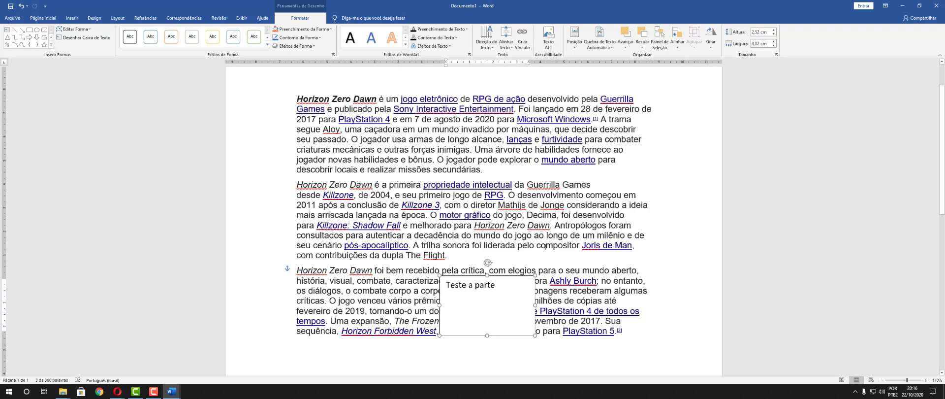
pyautogui.moveTo(505, 275); pyautogui.dragTo(305, 315)
pyautogui.scroll(-3, 389, 274)
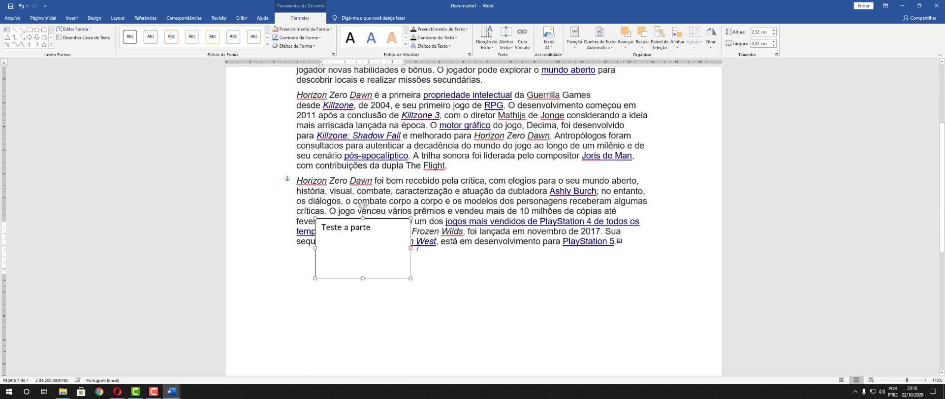
pyautogui.moveTo(380, 217); pyautogui.dragTo(465, 280)
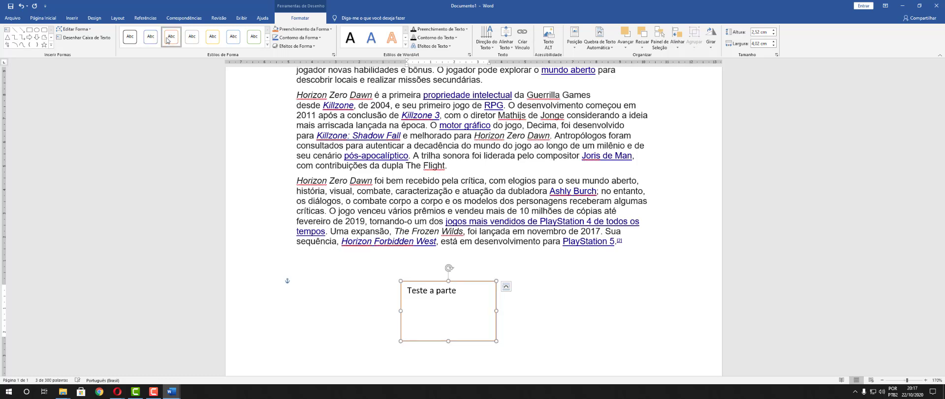
# Step: Give the text box's text a black WordArt style and its shape a grey gradient preset style
pyautogui.click(390, 39)
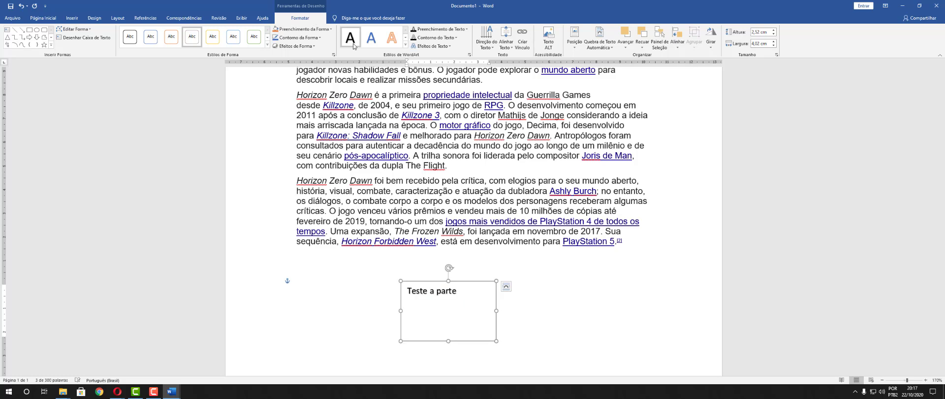
pyautogui.click(266, 48)
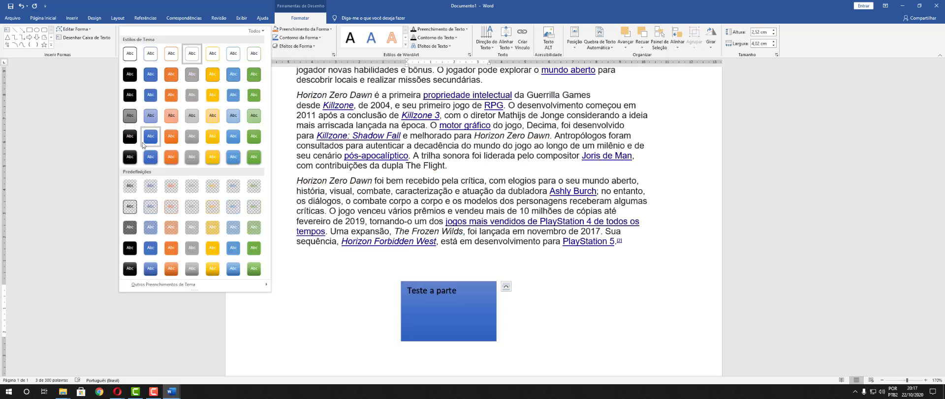
pyautogui.click(199, 263)
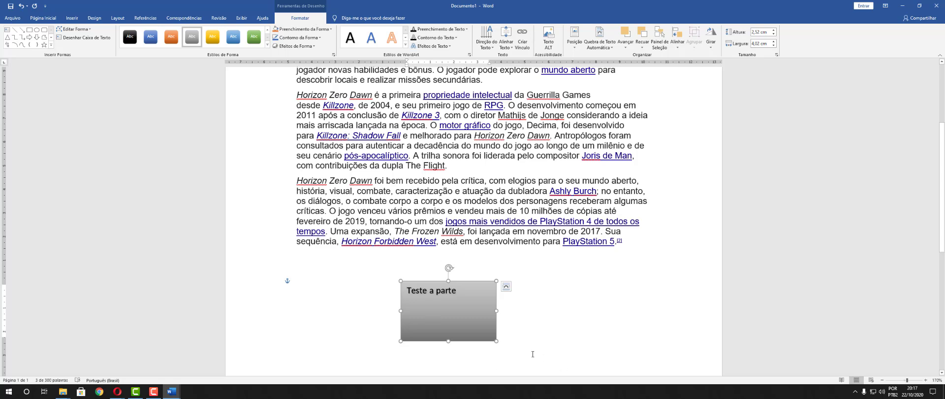
# Step: Delete the "Teste a parte" text box from the document
pyautogui.click(501, 338)
pyautogui.click(457, 317)
pyautogui.click(496, 322)
pyautogui.press('Delete')
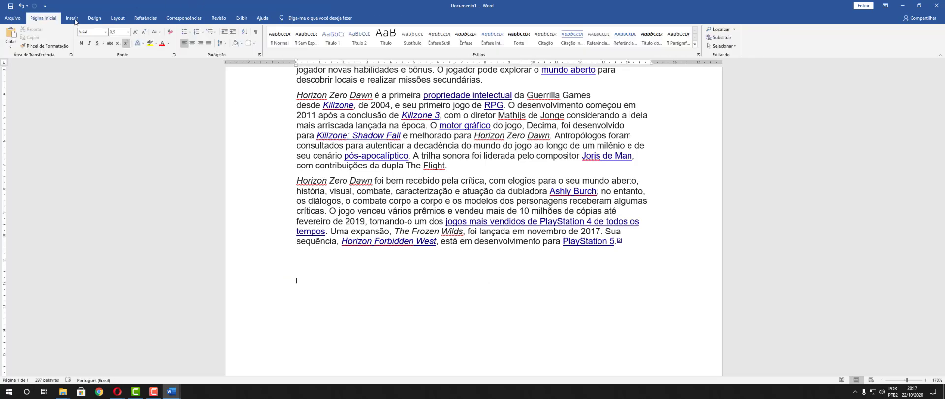
# Step: Draw a slightly rising straight line about 0.83 cm high and 8.12 cm wide below the last paragraph
pyautogui.click(72, 18)
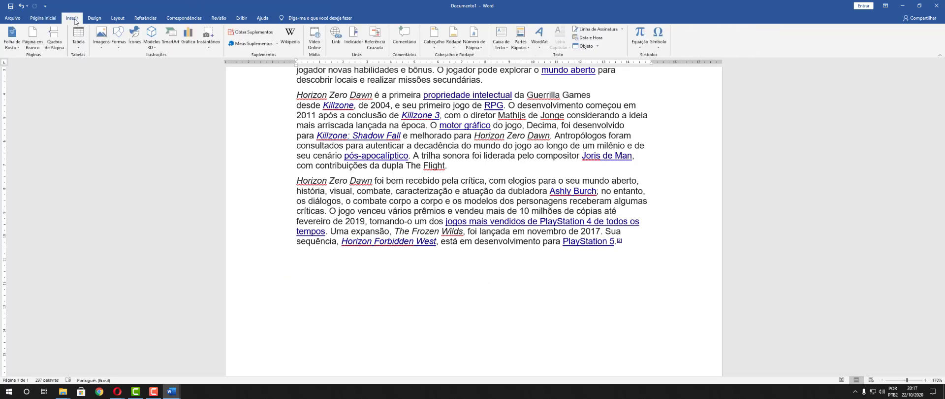
pyautogui.click(117, 45)
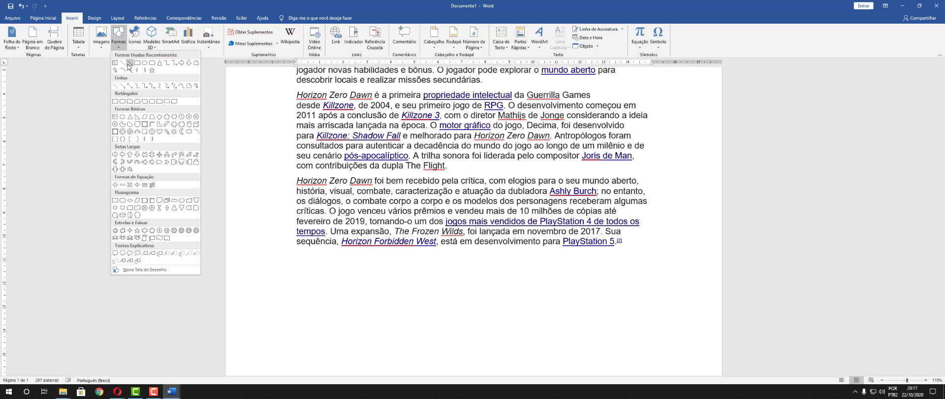
pyautogui.click(122, 62)
pyautogui.moveTo(393, 319); pyautogui.dragTo(585, 299)
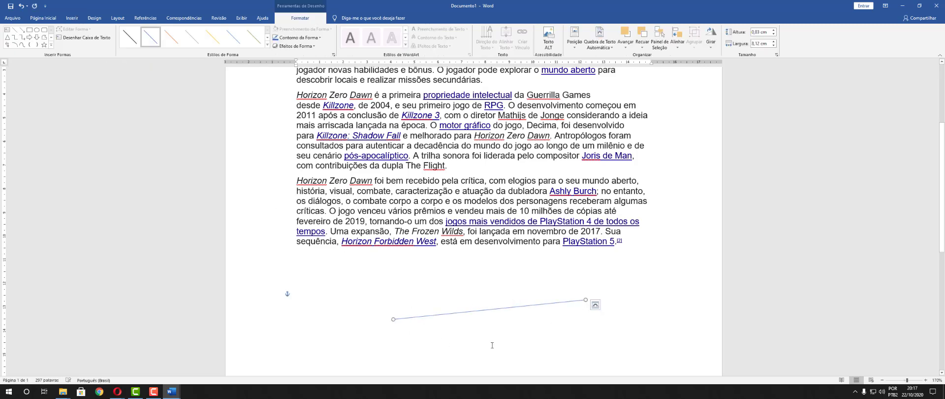
# Step: Draw a rectangle about 3.51 × 4.85 cm below the last paragraph, covering the start of the line
pyautogui.click(71, 19)
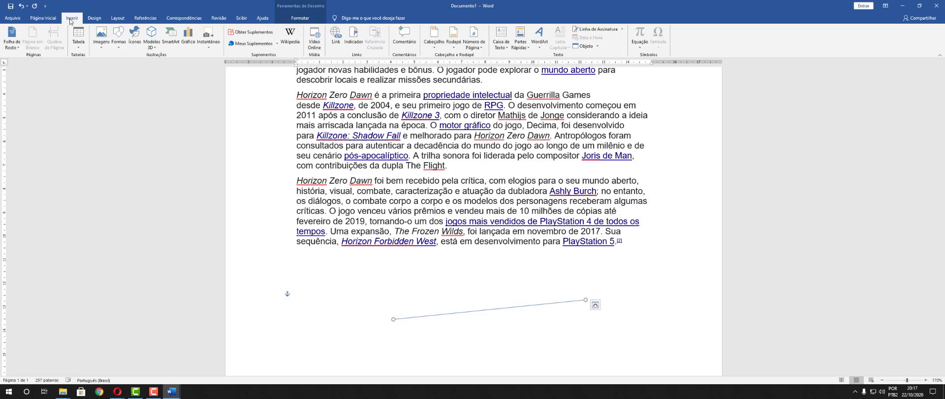
pyautogui.click(119, 44)
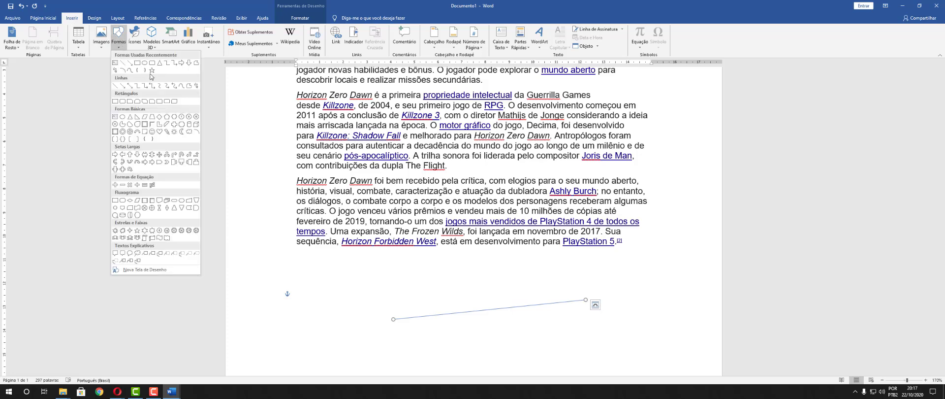
pyautogui.click(138, 63)
pyautogui.moveTo(390, 265); pyautogui.dragTo(505, 349)
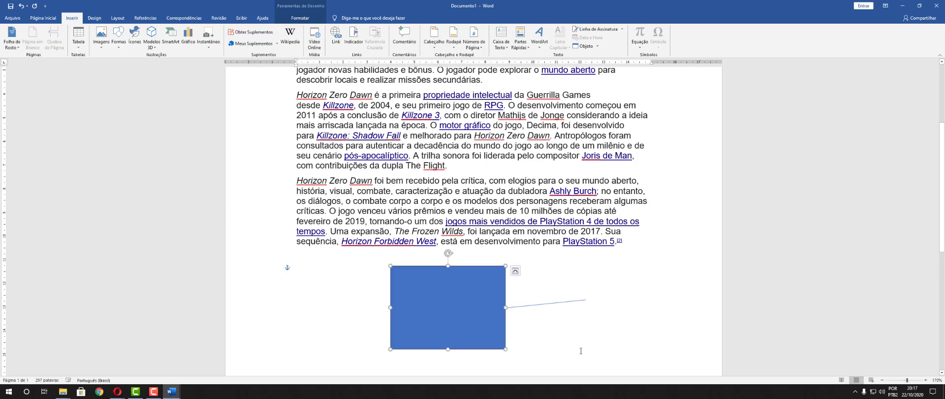
# Step: Draw a pentagon block arrow about 1.78 × 5.36 cm below the line, beside the rectangle
pyautogui.click(72, 18)
pyautogui.click(117, 35)
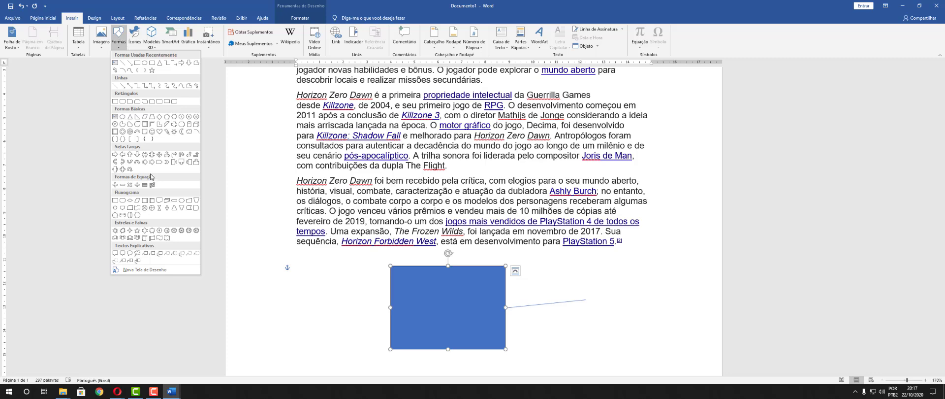
pyautogui.click(159, 165)
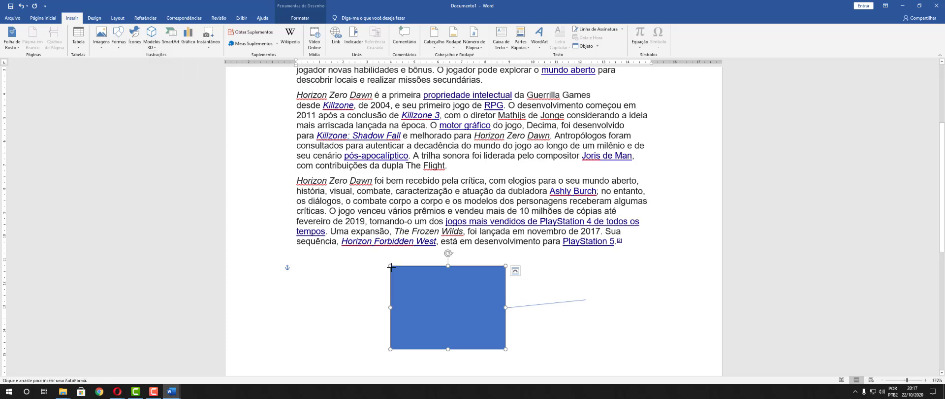
pyautogui.moveTo(520, 318); pyautogui.dragTo(647, 361)
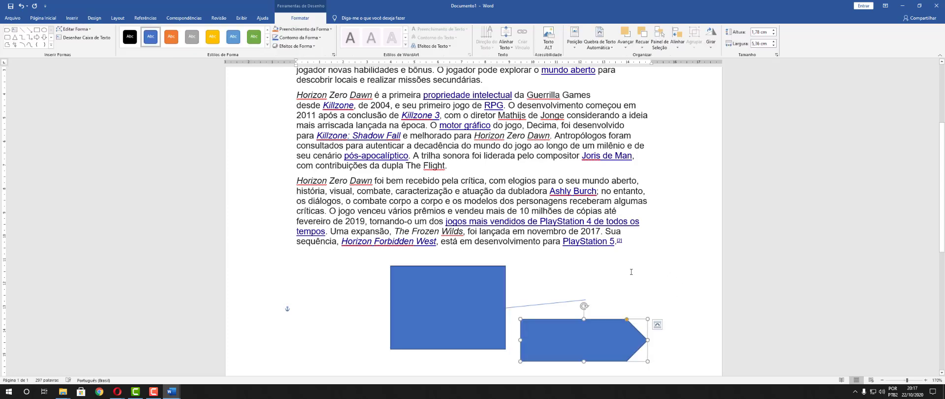
# Step: Apply the solid black shape style to the rectangle and add the text "ajsdhagsdhas" inside it
pyautogui.click(403, 305)
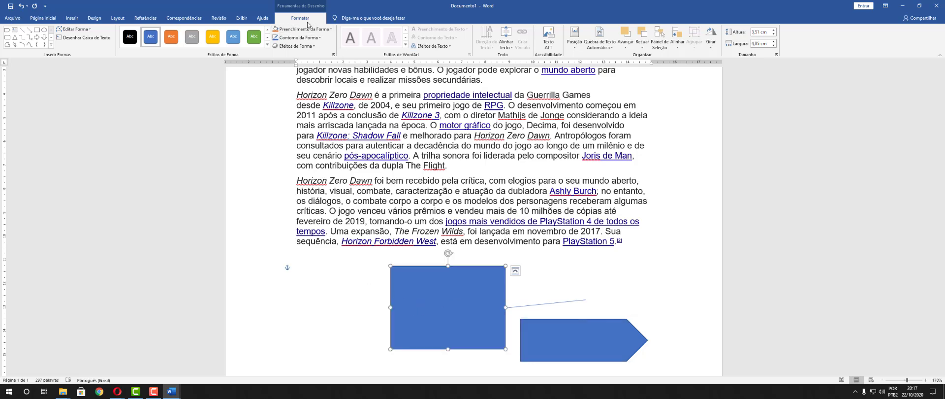
pyautogui.click(126, 37)
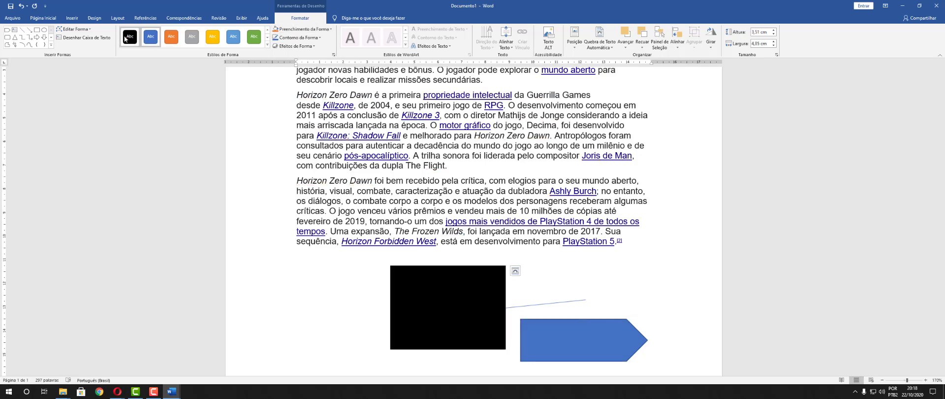
pyautogui.click(129, 37)
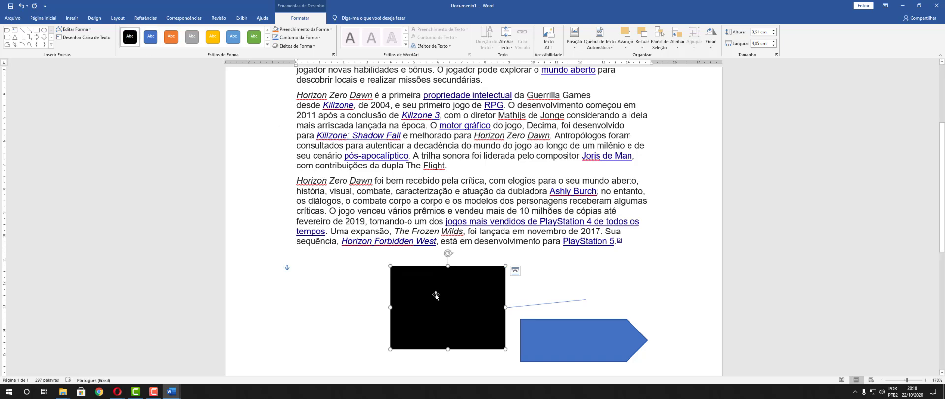
pyautogui.write('ajsdhagsdhas')
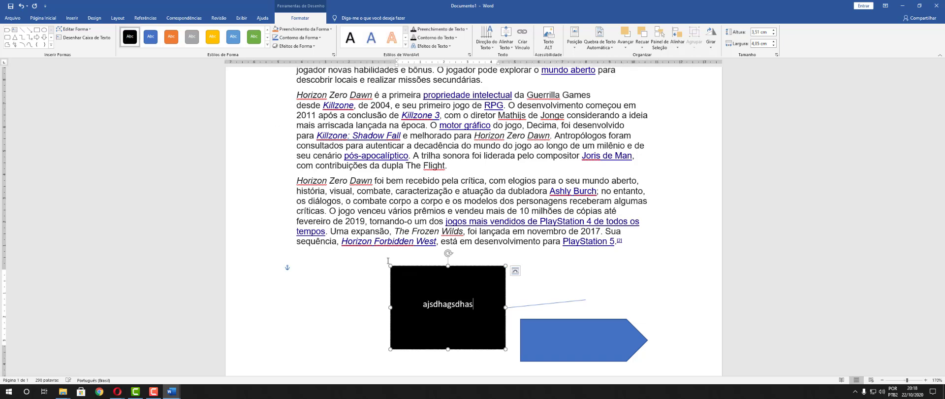
# Step: Apply the solid gold shape style to the pentagon arrow and add the text "asjhdgahgsda" inside it
pyautogui.click(579, 341)
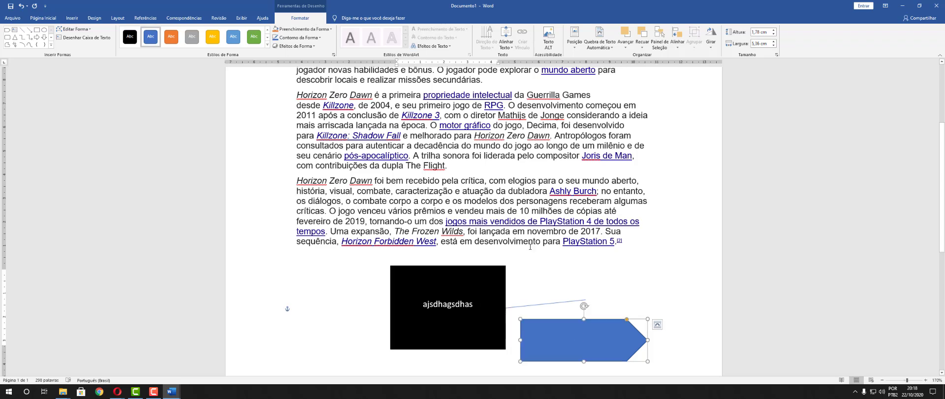
pyautogui.click(213, 37)
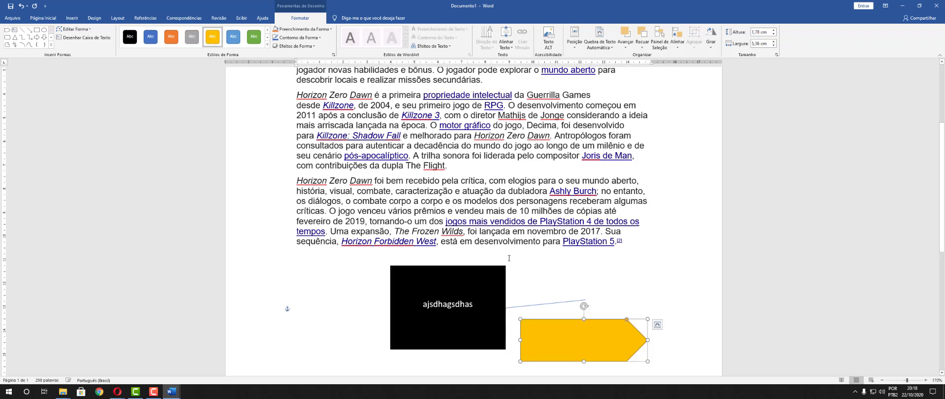
pyautogui.click(597, 342)
pyautogui.write('asjhdgahgsda')
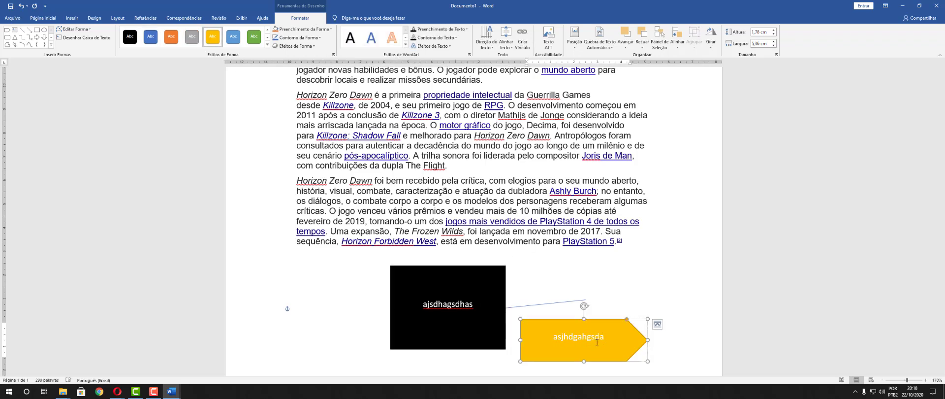
# Step: Change the rectangle's shape fill to the darkest gold theme colour
pyautogui.click(417, 281)
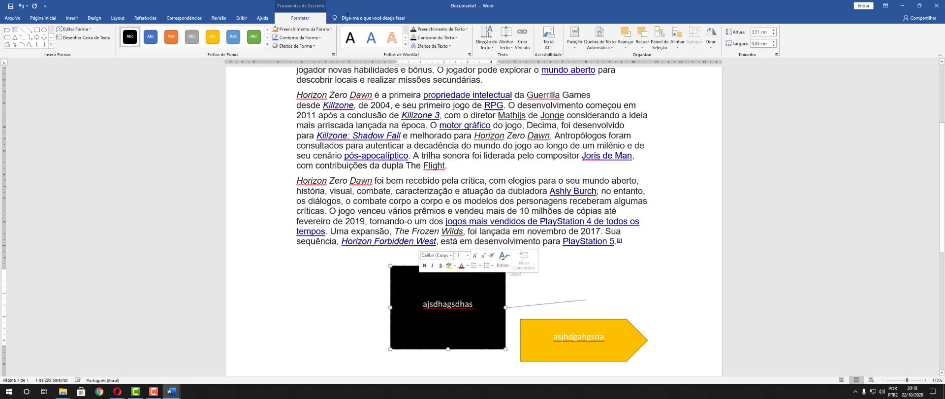
pyautogui.click(304, 29)
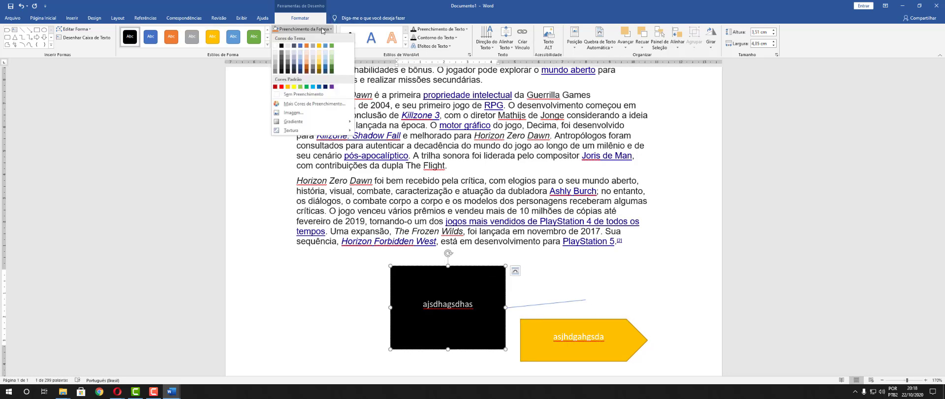
pyautogui.click(319, 70)
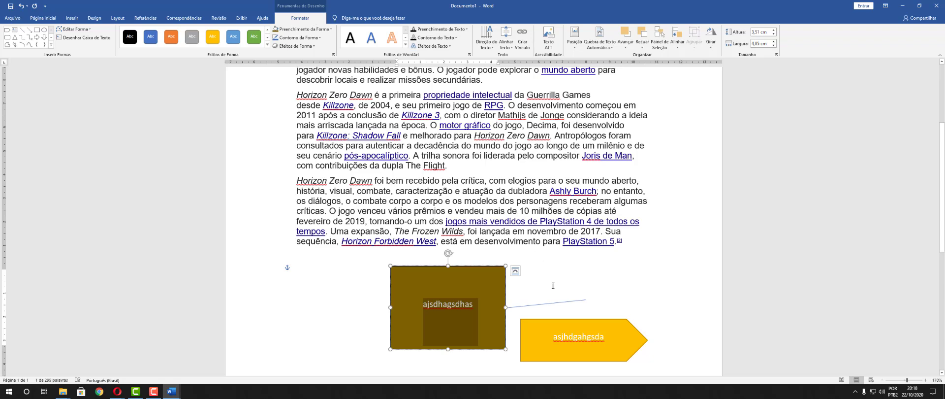
# Step: Give the pentagon arrow a dark green theme fill and a gold outline
pyautogui.click(562, 341)
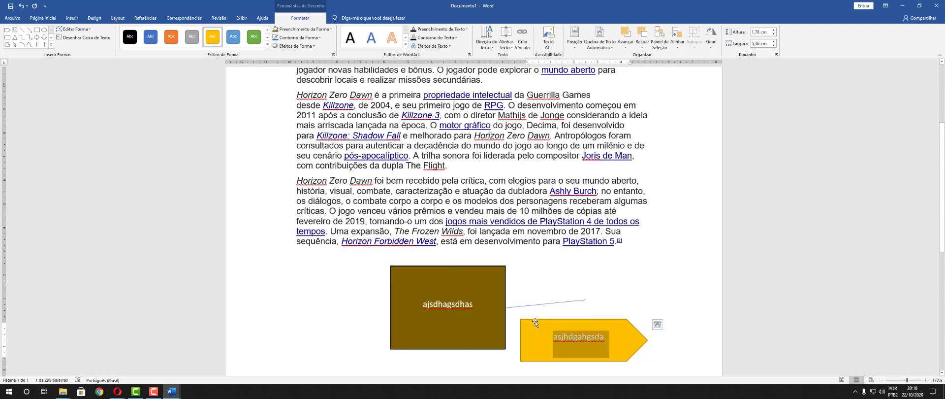
pyautogui.click(304, 29)
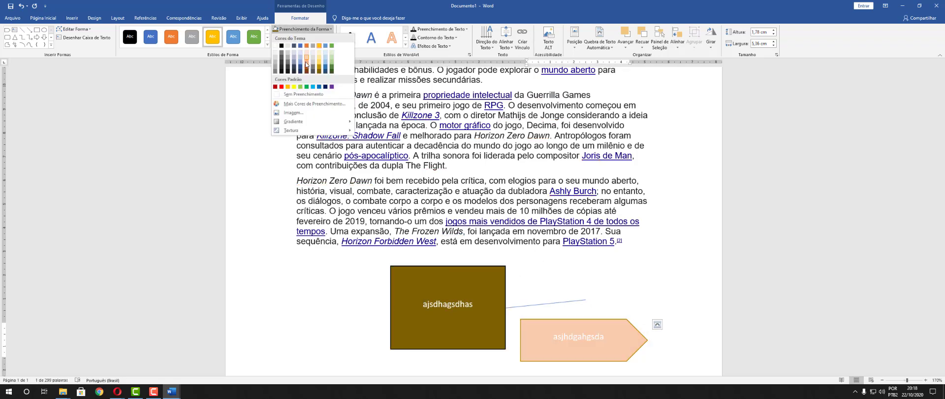
pyautogui.click(332, 69)
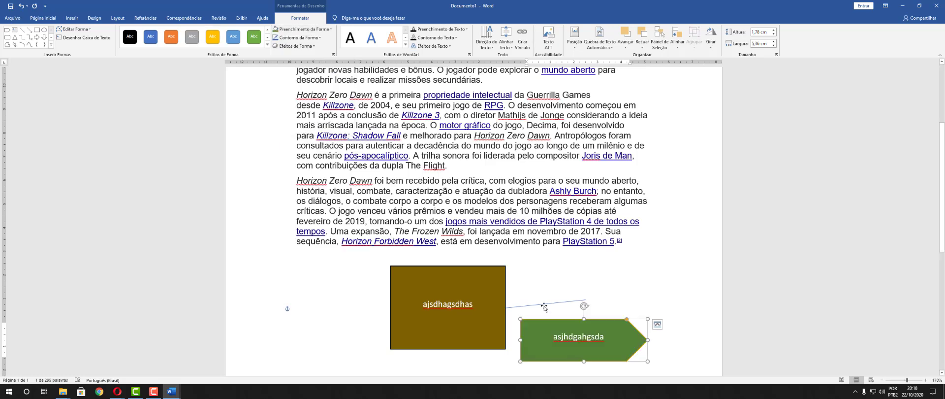
pyautogui.click(299, 37)
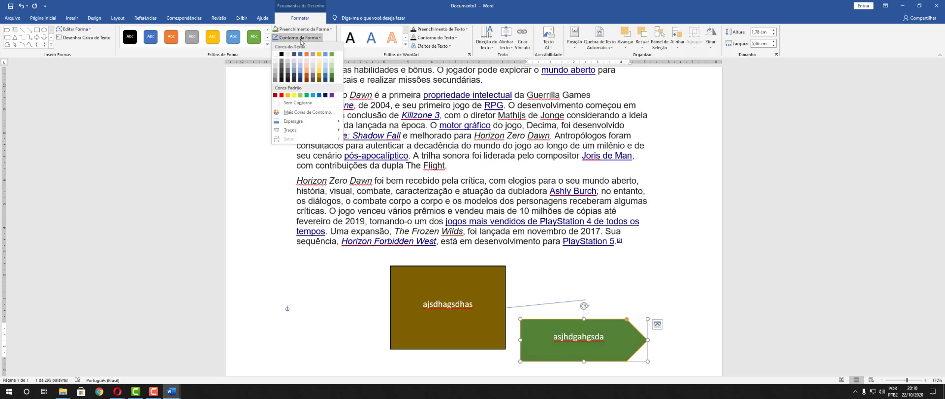
pyautogui.click(318, 73)
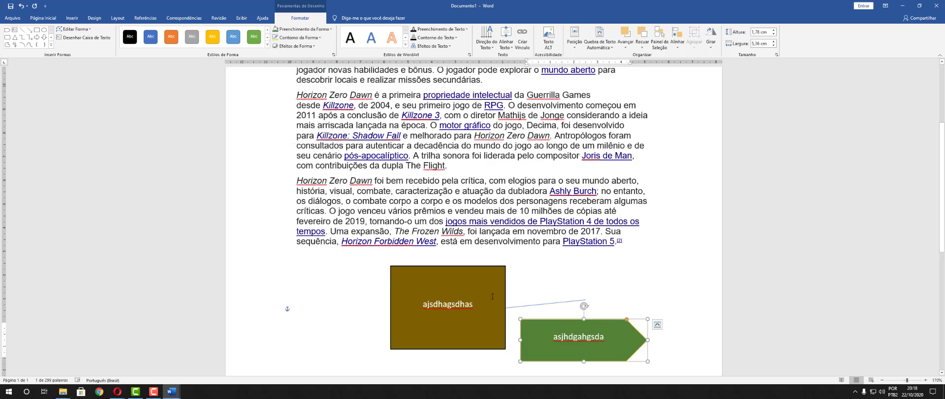
# Step: Set the rectangle's outline to the standard red colour
pyautogui.click(492, 295)
pyautogui.click(290, 37)
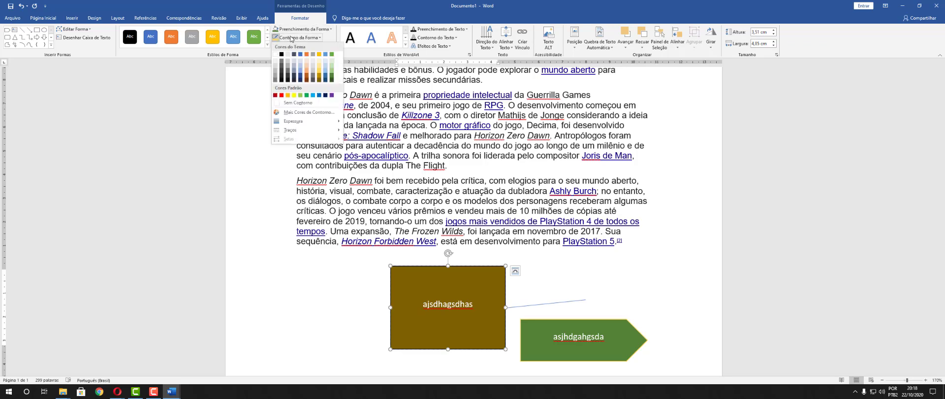
pyautogui.click(281, 95)
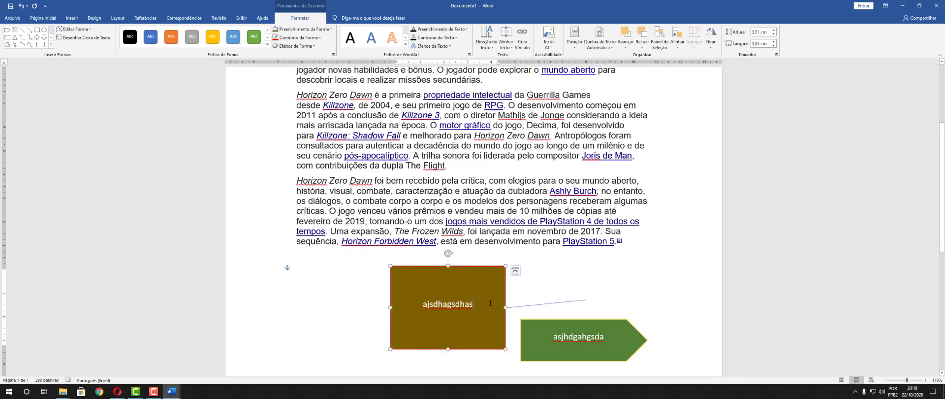
pyautogui.click(598, 288)
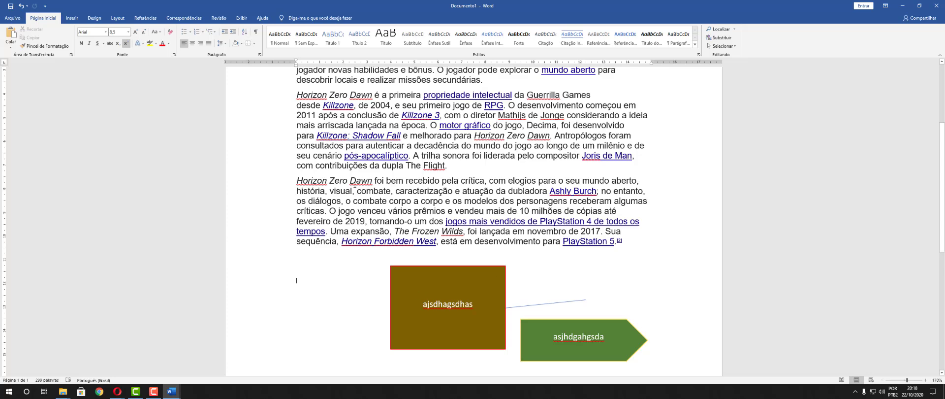
pyautogui.hotkey('ctrl', 'z')
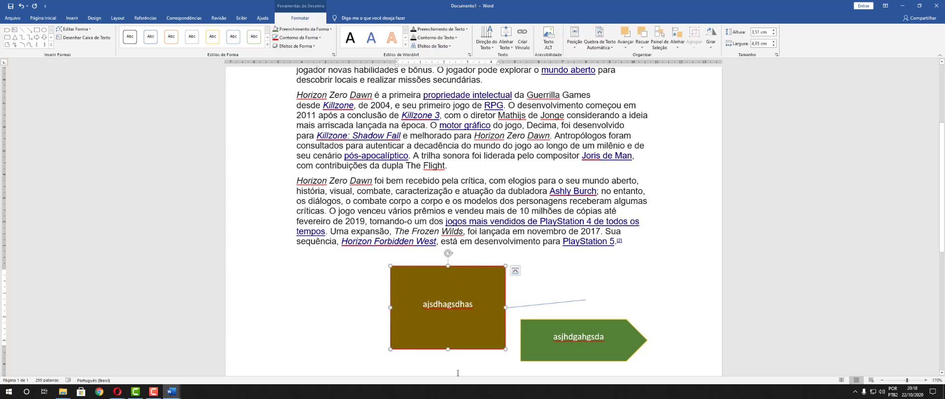
# Step: Apply the last preset 3-D shape effect to the rectangle, giving it a turned block look with a bevelled edge
pyautogui.click(314, 47)
pyautogui.moveTo(298, 61)
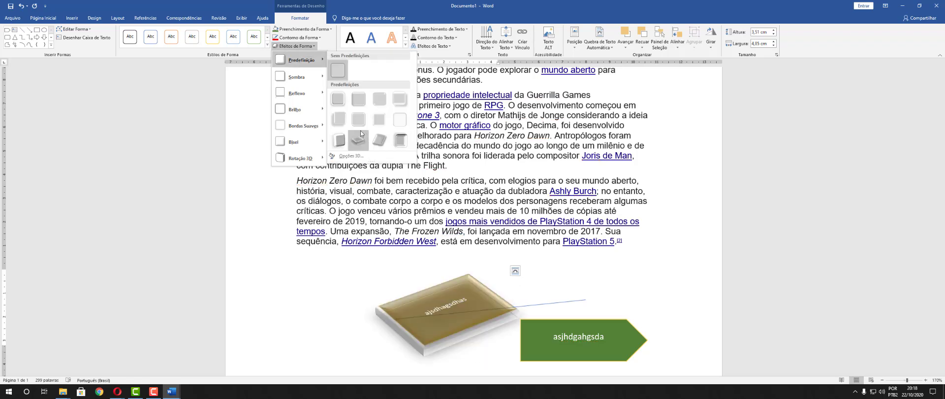
pyautogui.click(395, 131)
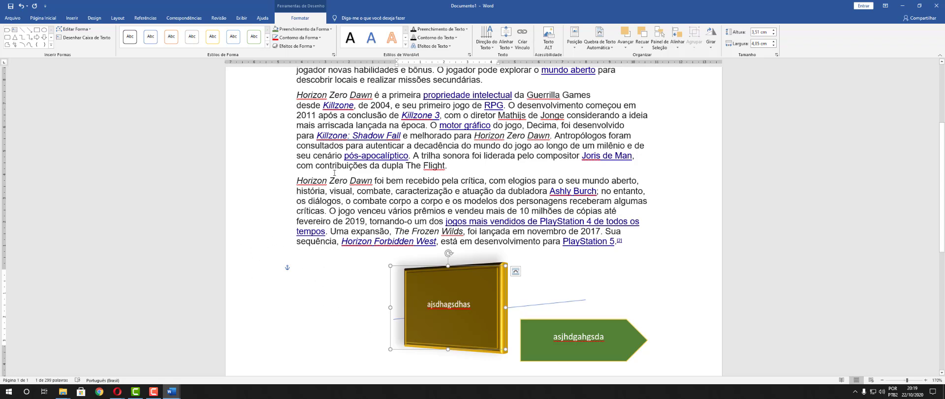
# Step: Insert the tennis player icon from the Esportes category of the icon library
pyautogui.click(72, 19)
pyautogui.click(119, 47)
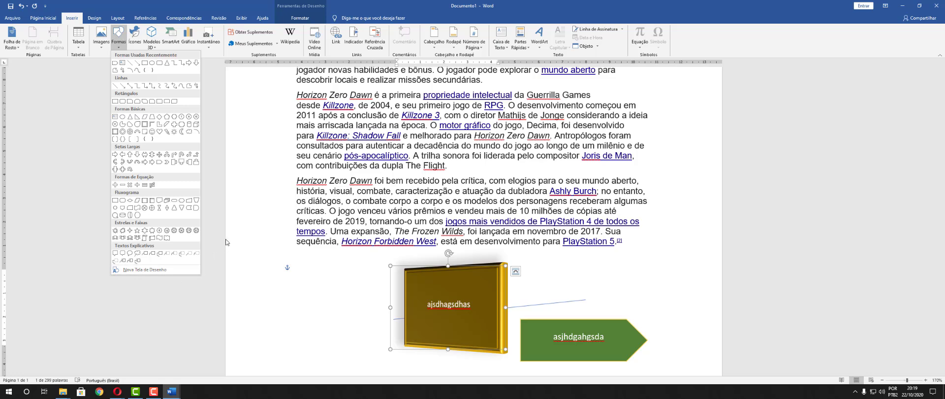
pyautogui.click(137, 44)
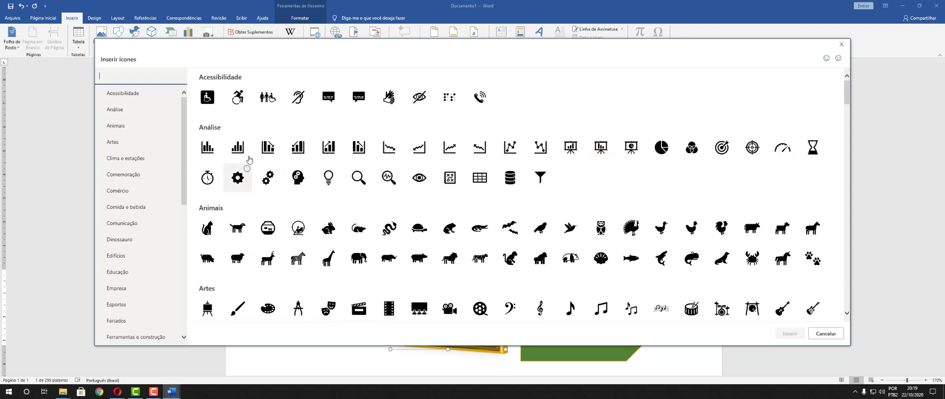
pyautogui.scroll(-10, 148, 196)
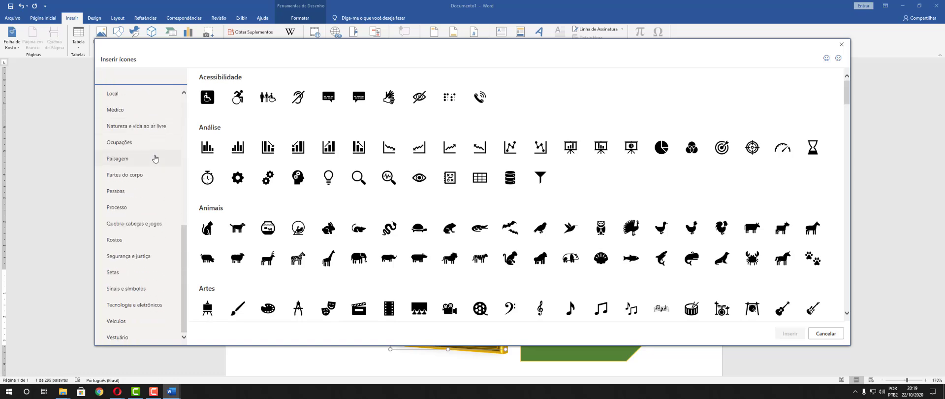
pyautogui.scroll(-2, 426, 215)
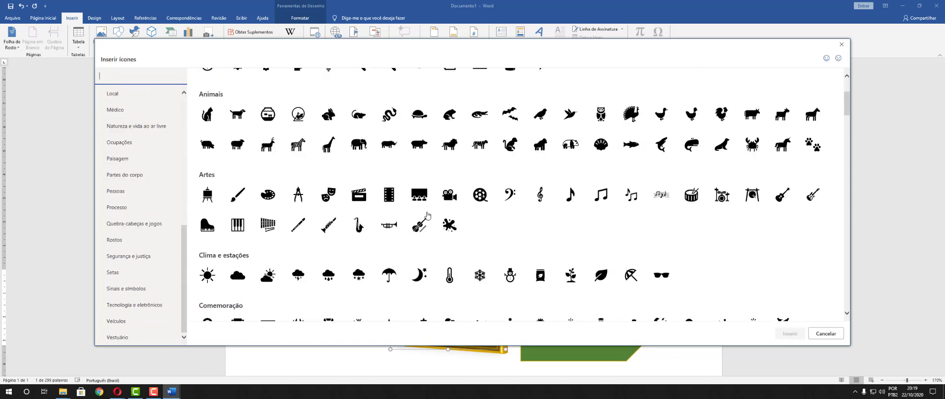
pyautogui.scroll(-9, 427, 215)
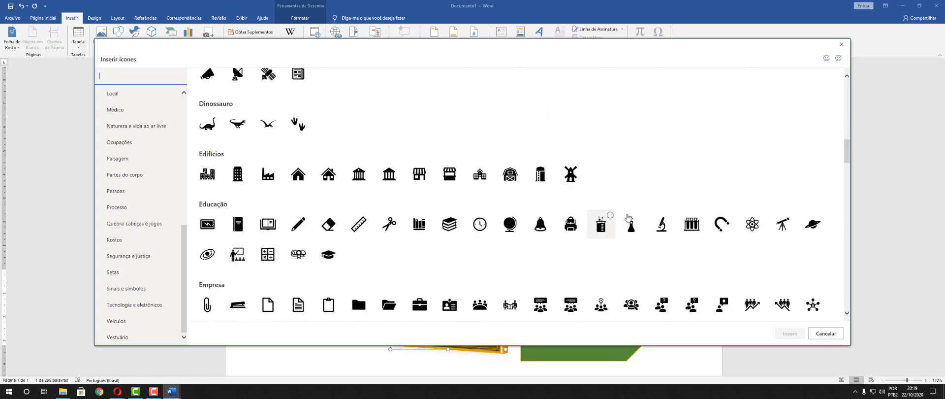
pyautogui.scroll(-3, 635, 217)
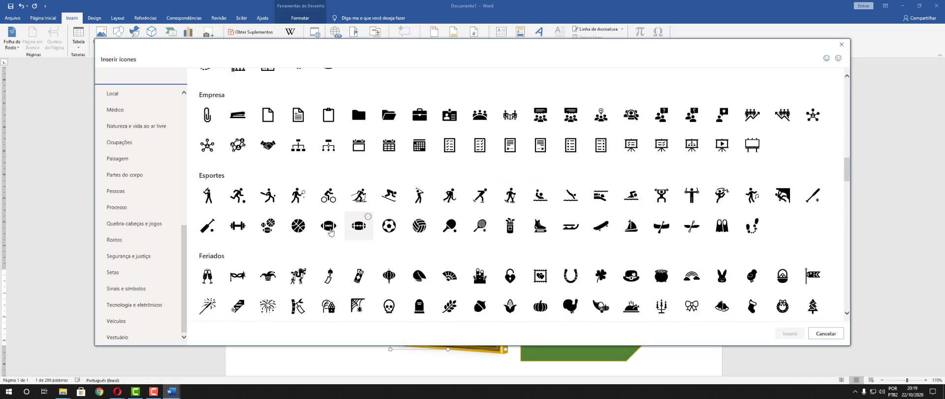
pyautogui.click(297, 195)
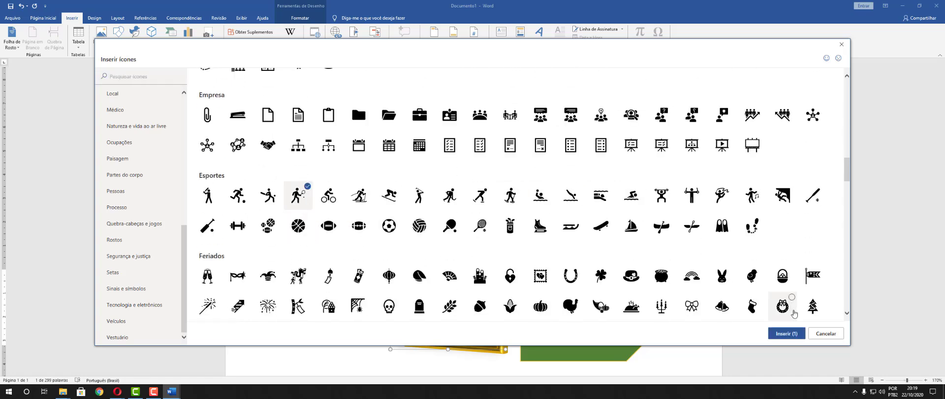
pyautogui.click(791, 333)
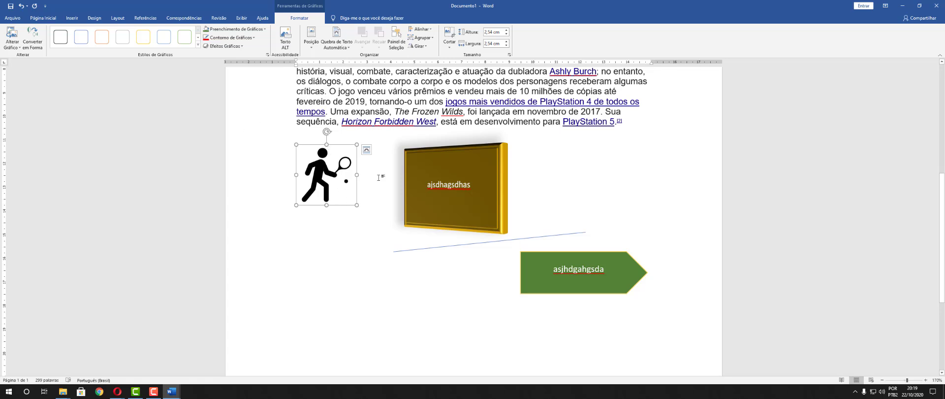
# Step: Try the black outline graphic style on the tennis player icon and replace it with the green outline style
pyautogui.click(58, 36)
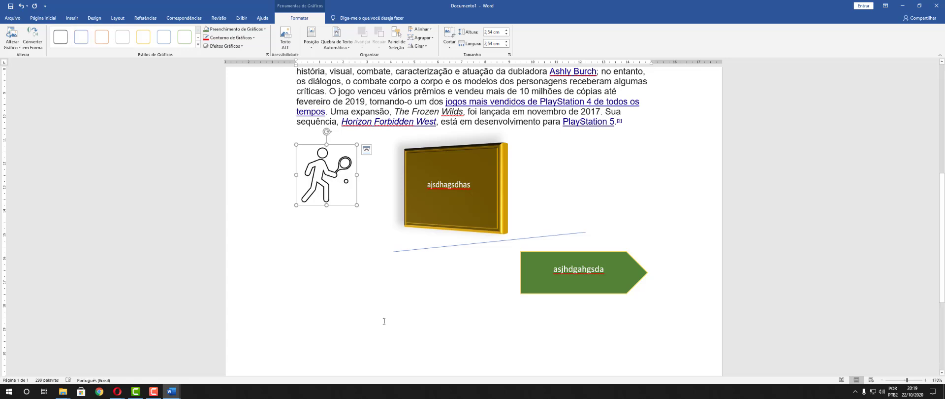
pyautogui.click(359, 245)
pyautogui.click(315, 175)
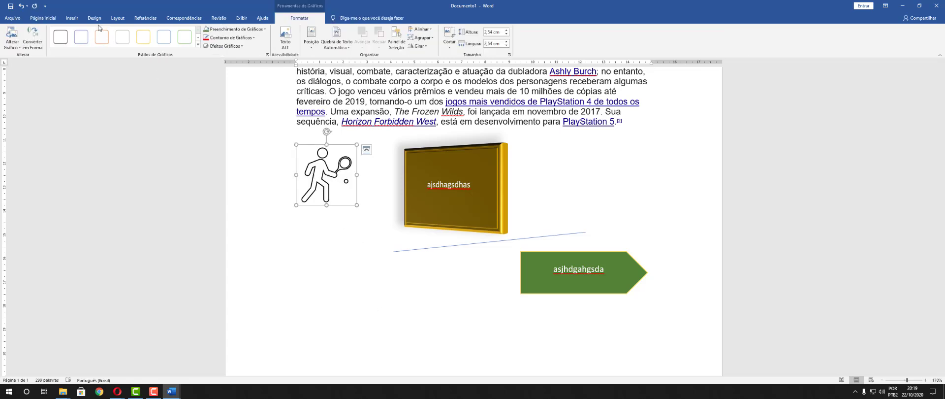
pyautogui.click(185, 36)
# Step: Fill the tennis player icon with the dark blue-grey theme colour and replace its green outline with a blue-grey one
pyautogui.click(235, 29)
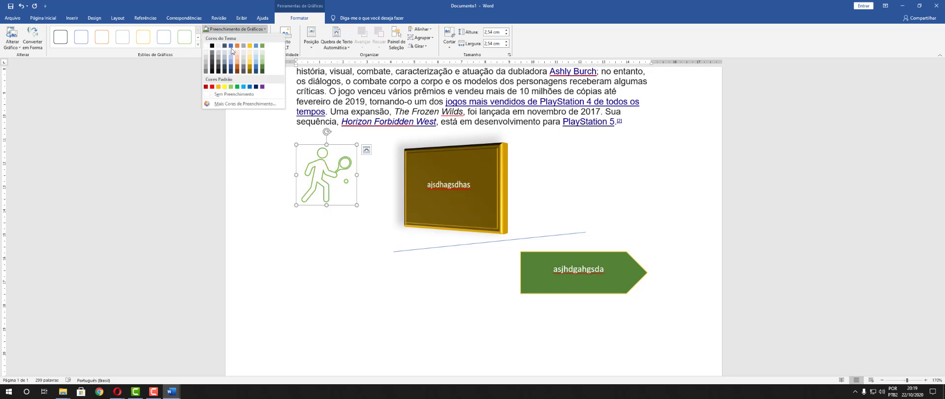
pyautogui.click(225, 47)
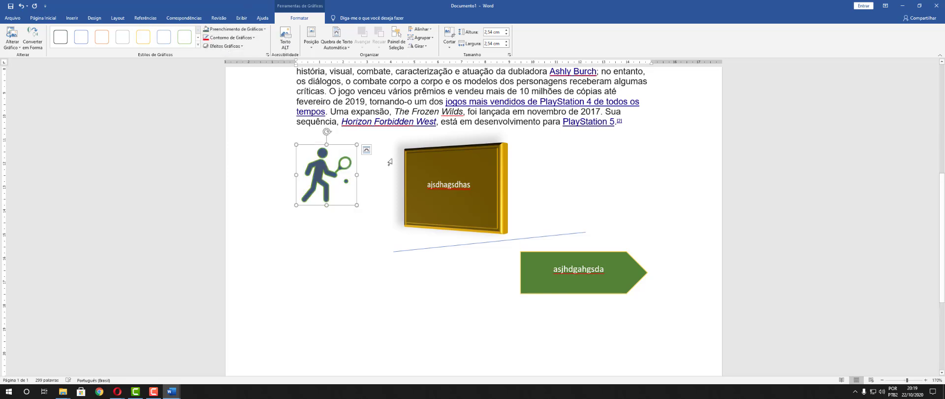
pyautogui.click(234, 38)
pyautogui.click(224, 88)
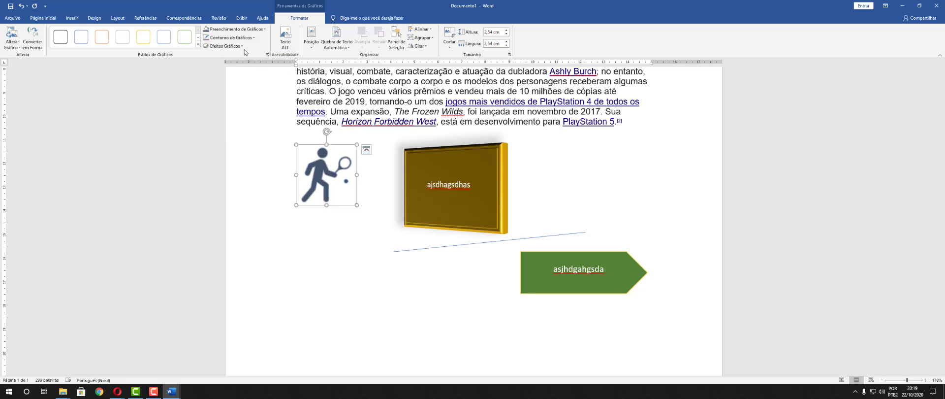
pyautogui.click(356, 276)
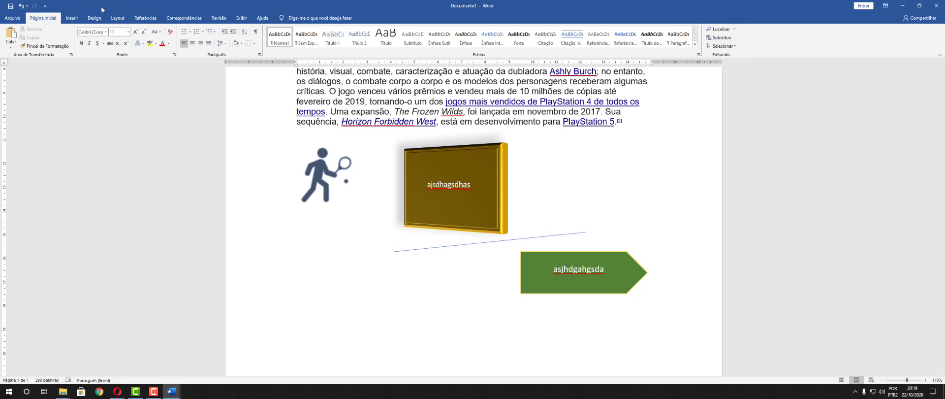
# Step: Insert the yellow-and-red maple leaf 3D model from the Outono category of the online 3D models
pyautogui.click(74, 21)
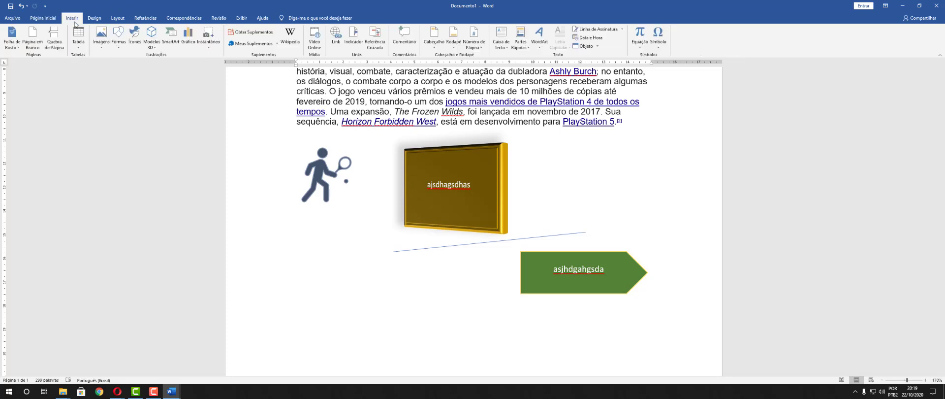
pyautogui.click(154, 47)
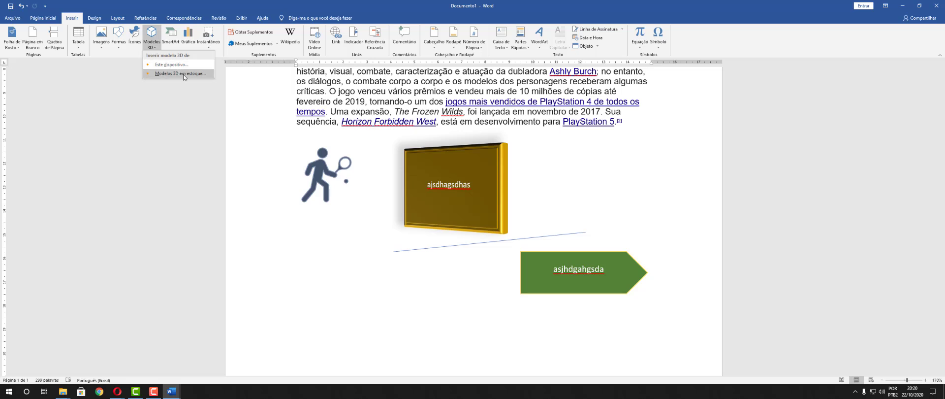
pyautogui.click(183, 73)
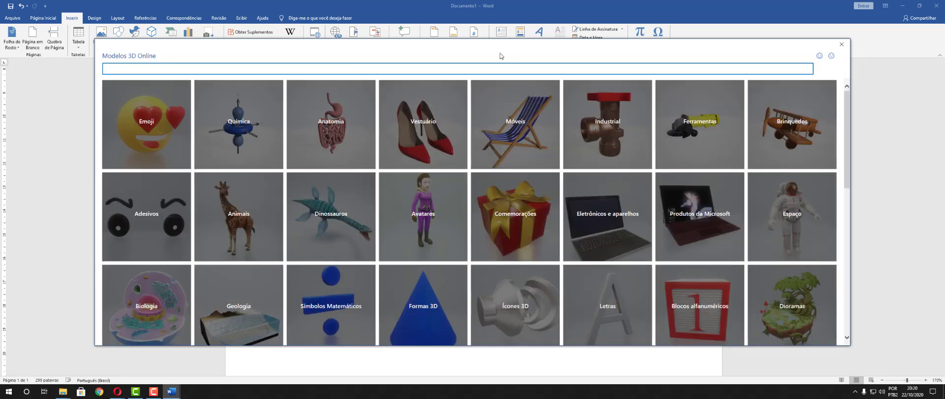
pyautogui.scroll(-10, 445, 141)
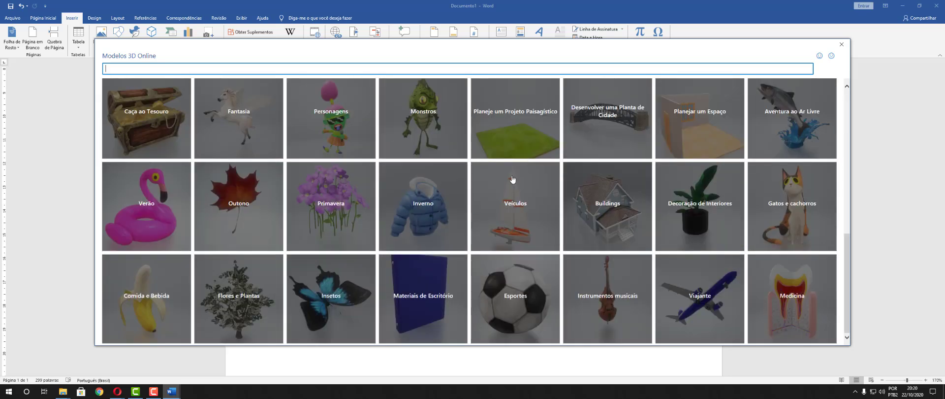
pyautogui.click(257, 202)
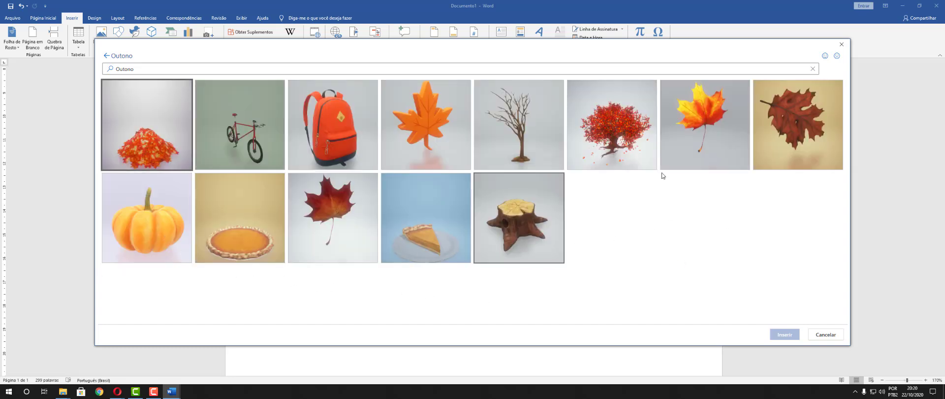
pyautogui.click(710, 139)
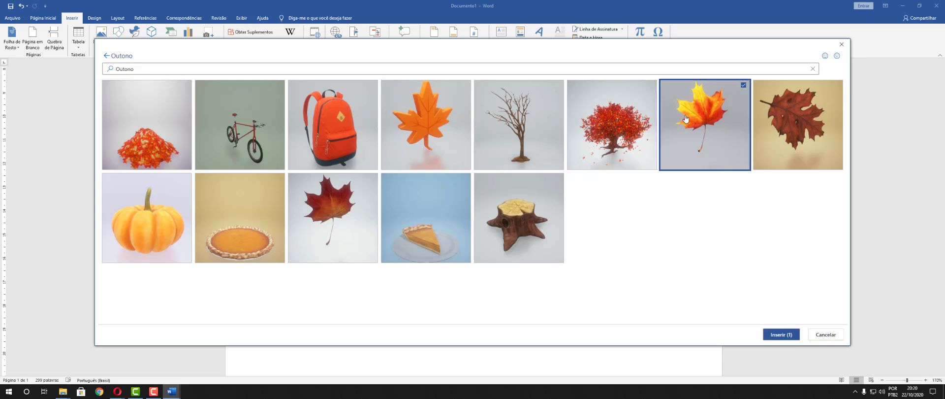
pyautogui.click(770, 335)
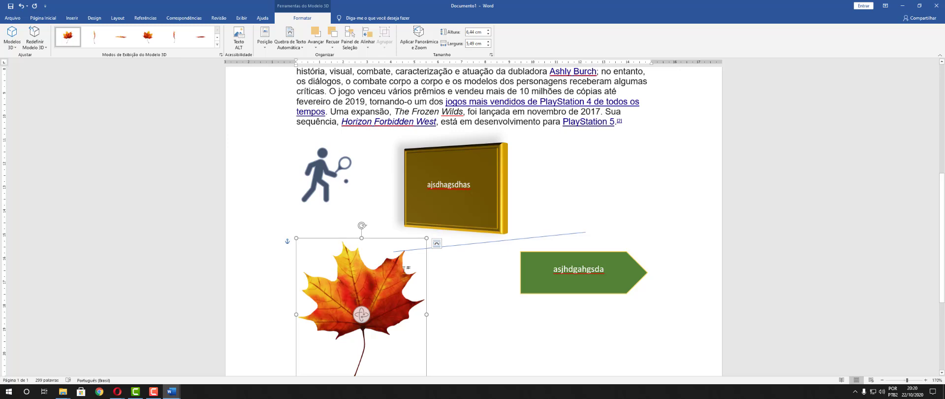
# Step: Rotate the maple leaf 3D model several times around its vertical axis, ending with a nearly full-width view of its mirrored side
pyautogui.scroll(-3, 512, 268)
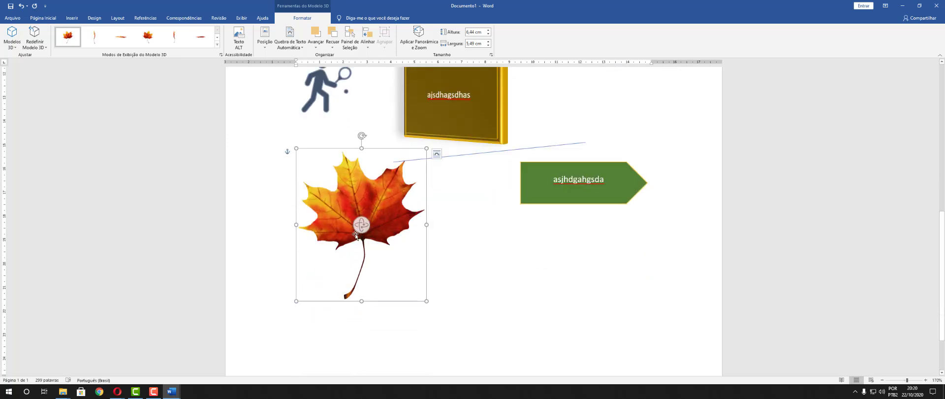
pyautogui.moveTo(355, 234); pyautogui.dragTo(558, 235)
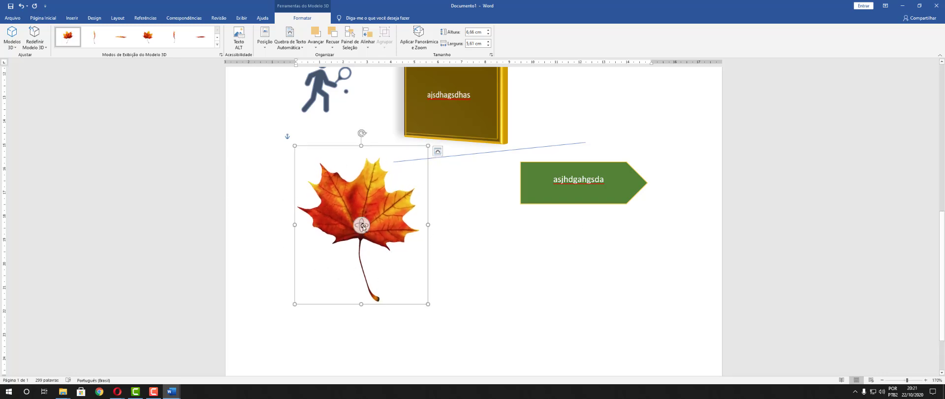
pyautogui.moveTo(362, 226); pyautogui.dragTo(416, 227)
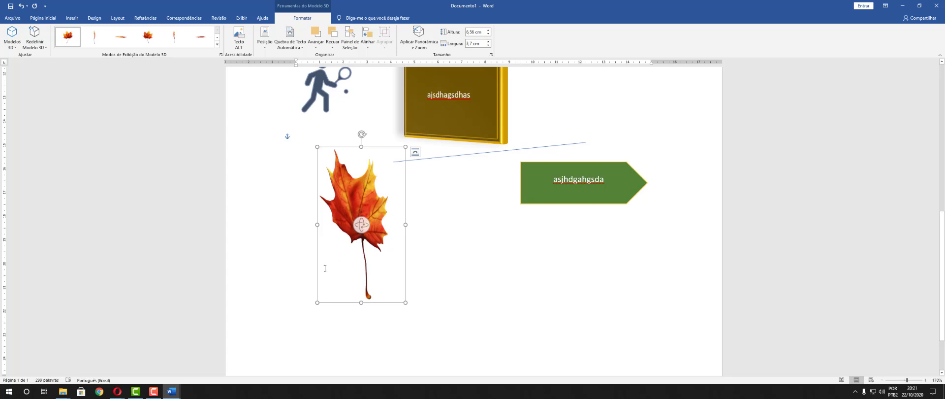
pyautogui.moveTo(362, 224); pyautogui.dragTo(303, 238)
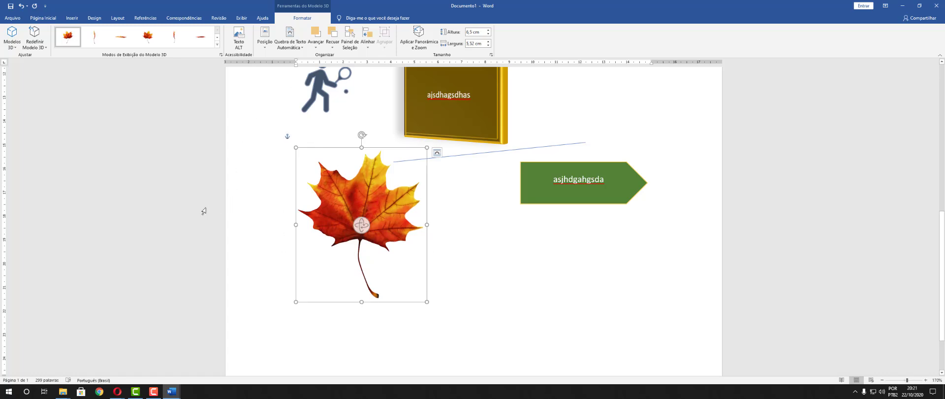
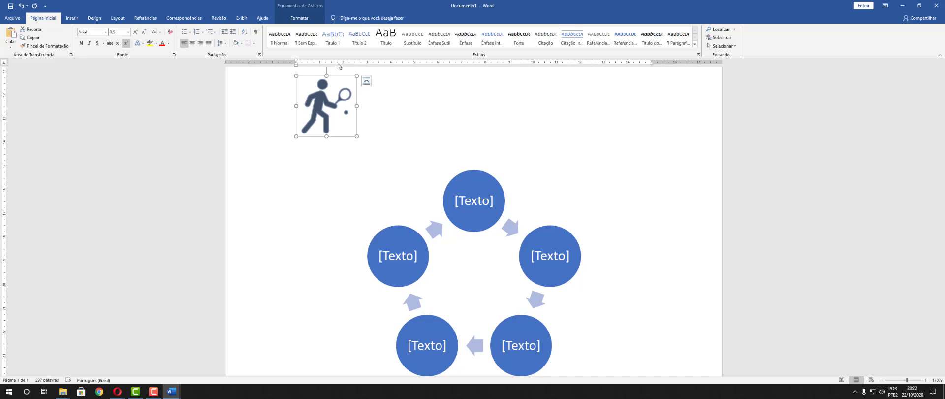
# Step: Delete the tennis player icon above the circular SmartArt diagram
pyautogui.press('Delete')
pyautogui.scroll(3, 618, 239)
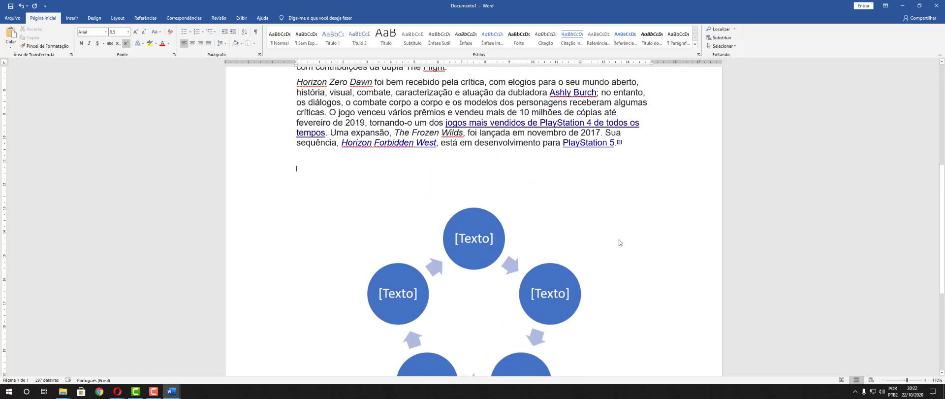
pyautogui.scroll(-2, 610, 234)
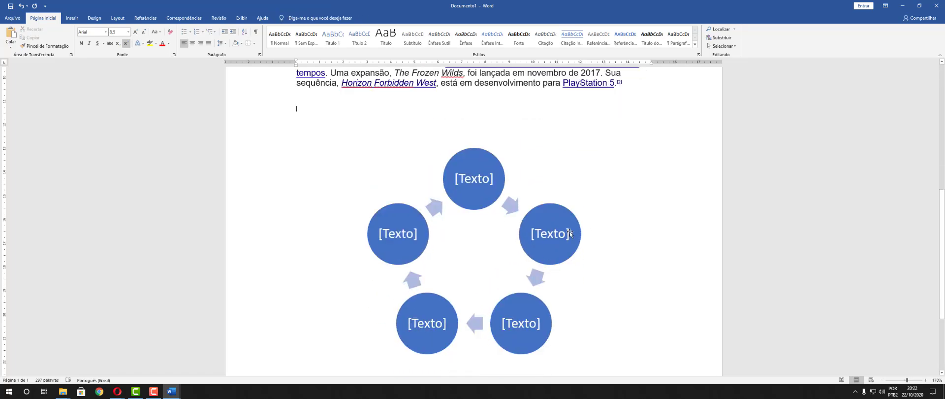
# Step: Label the SmartArt cycle's left circle "Criança" and its top circle "Adolescente"
pyautogui.click(400, 225)
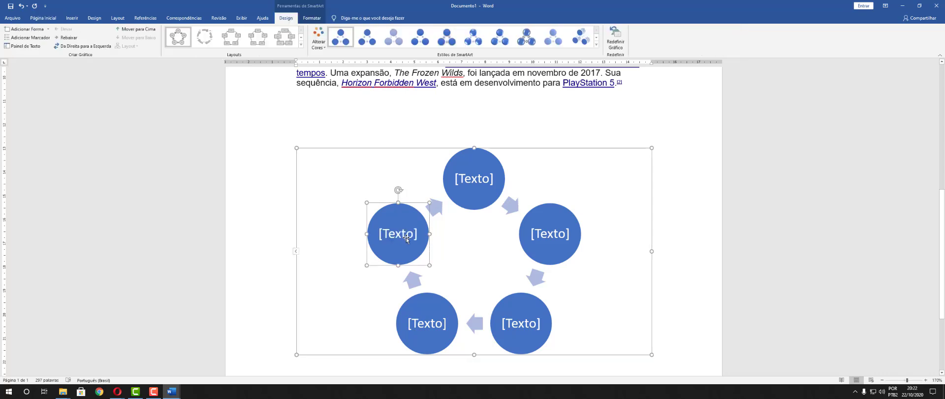
pyautogui.click(412, 228)
pyautogui.write('Cru')
pyautogui.press('BackSpace')
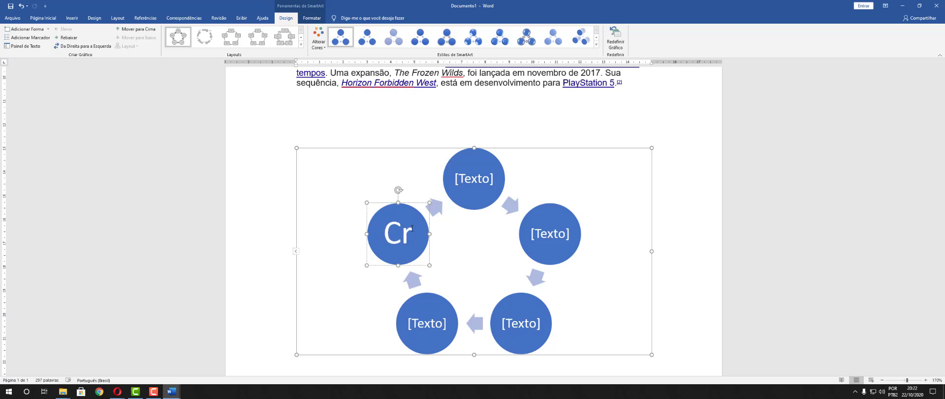
pyautogui.write('iança')
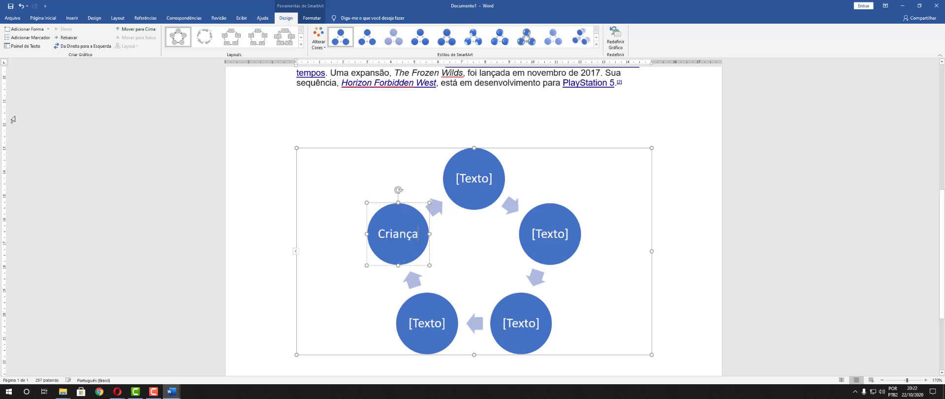
pyautogui.click(489, 175)
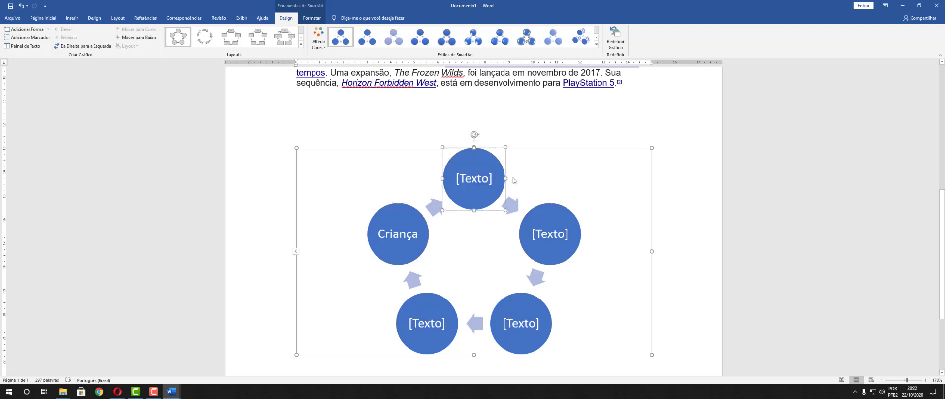
pyautogui.write('Ad')
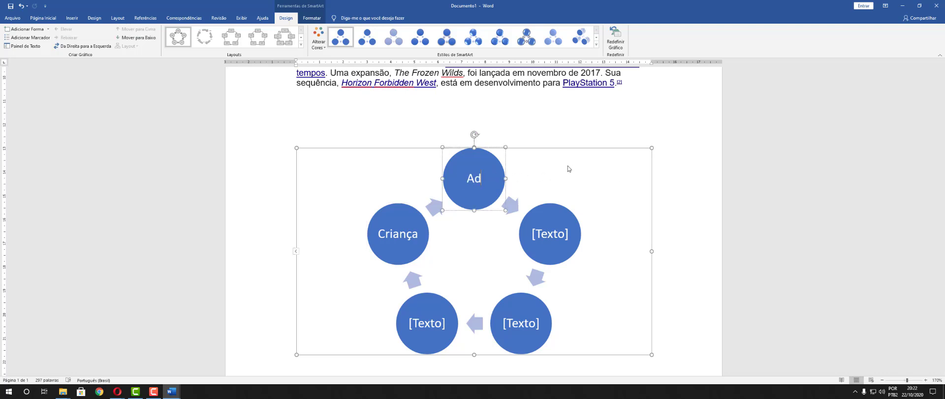
pyautogui.write('olecente')
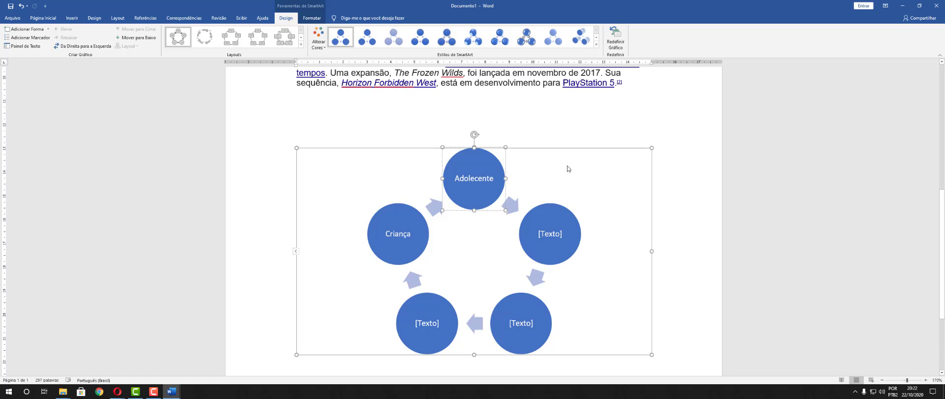
# Step: Label the right circle of the cycle "Adulto" and the lower-right circle "3 idade"
pyautogui.click(552, 239)
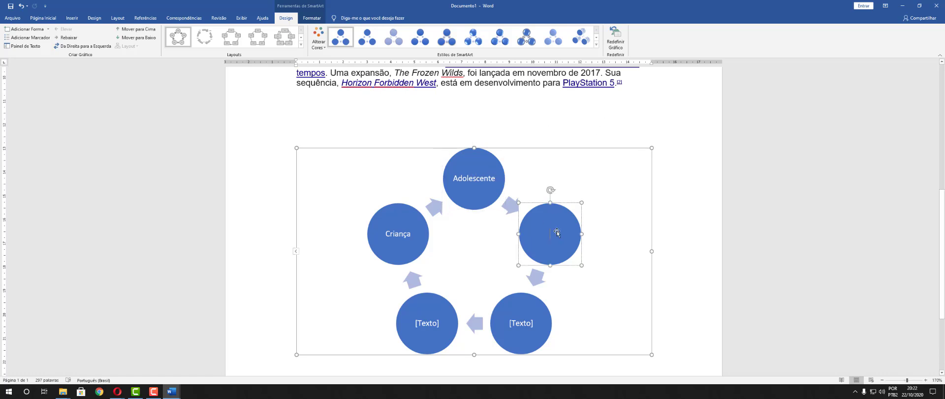
pyautogui.click(551, 232)
pyautogui.write('Adulto')
pyautogui.click(526, 325)
pyautogui.click(526, 324)
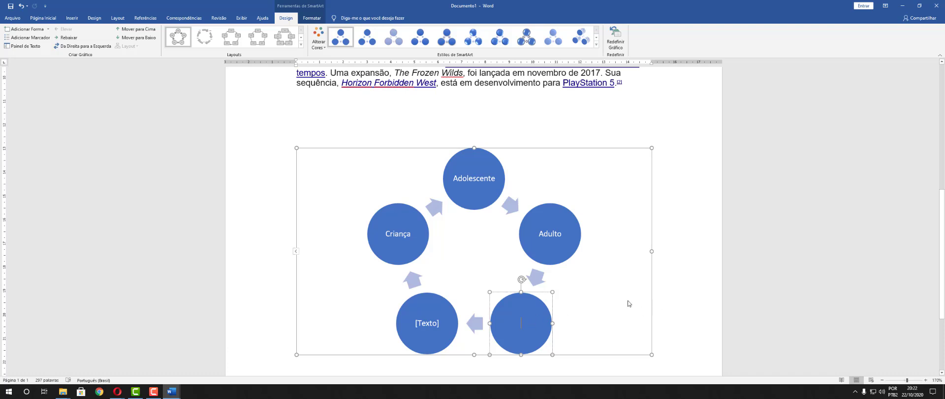
pyautogui.write('A')
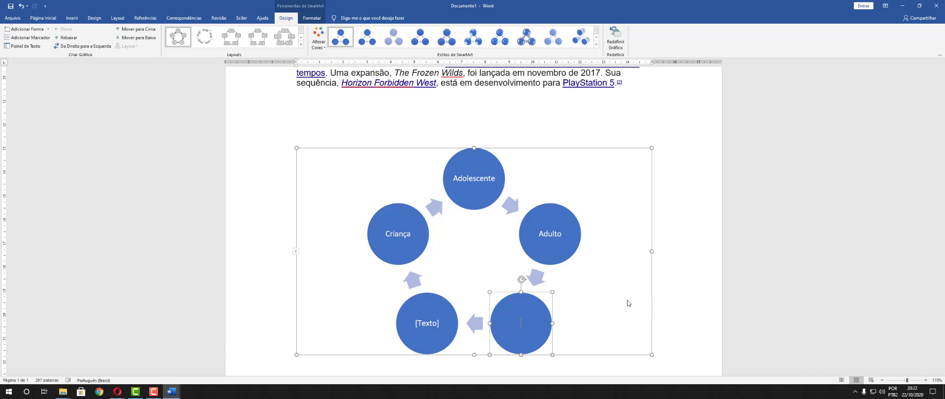
pyautogui.write('3 idade')
# Step: Label the remaining lower-left circle "Vovo" and leave the diagram
pyautogui.click(426, 321)
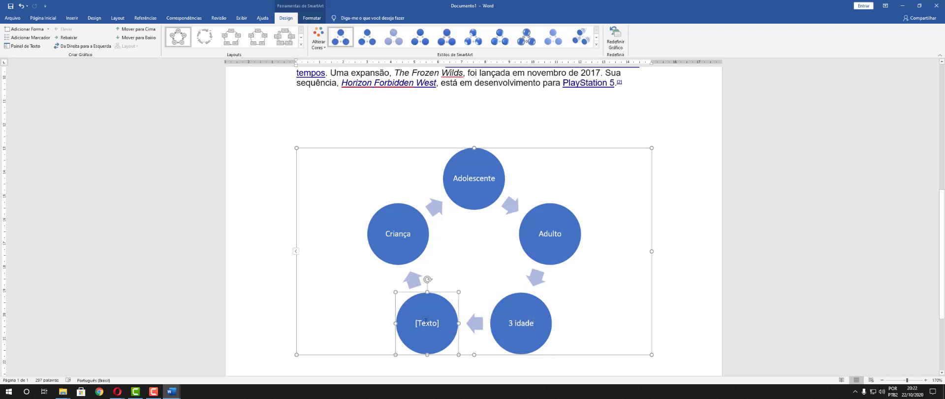
pyautogui.click(424, 322)
pyautogui.write('Vovo')
pyautogui.click(813, 297)
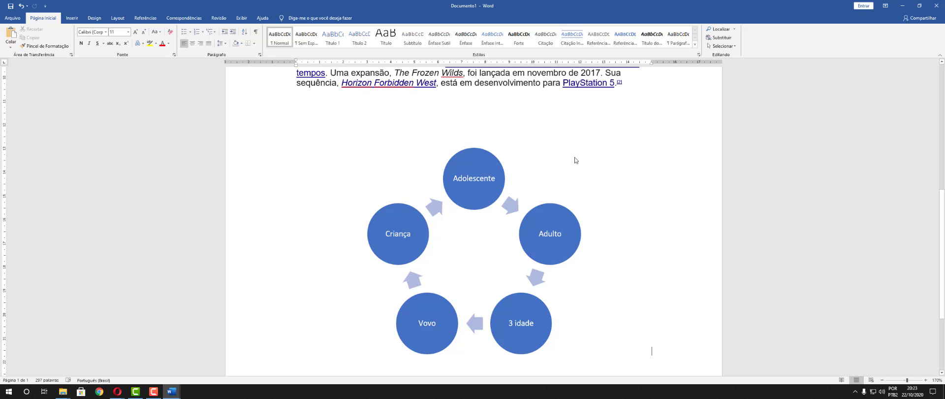
# Step: Try a glossy, a black-outlined and a tilted 3-D SmartArt style on the cycle diagram, and restore the first flat style
pyautogui.click(480, 226)
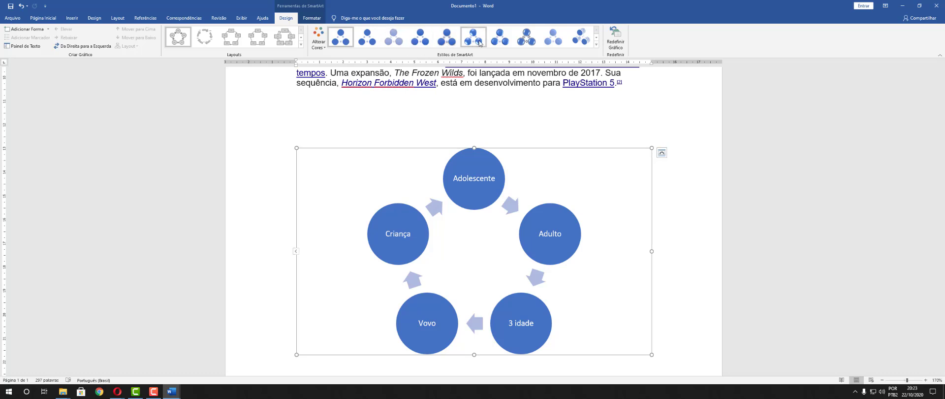
pyautogui.click(480, 43)
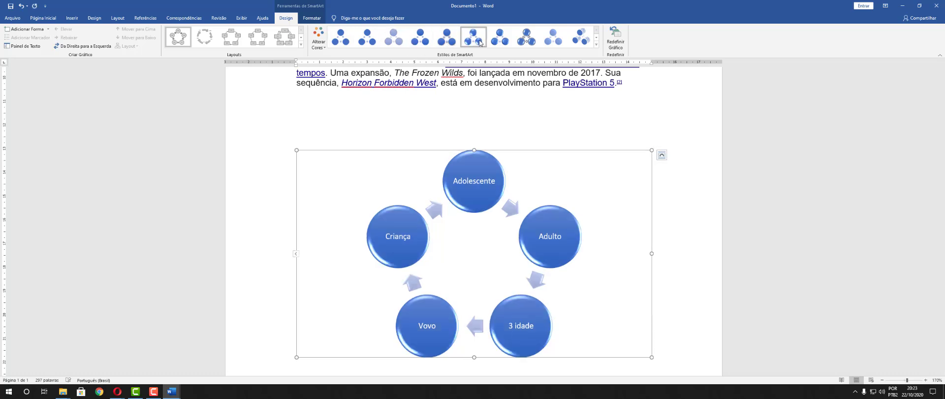
pyautogui.click(526, 37)
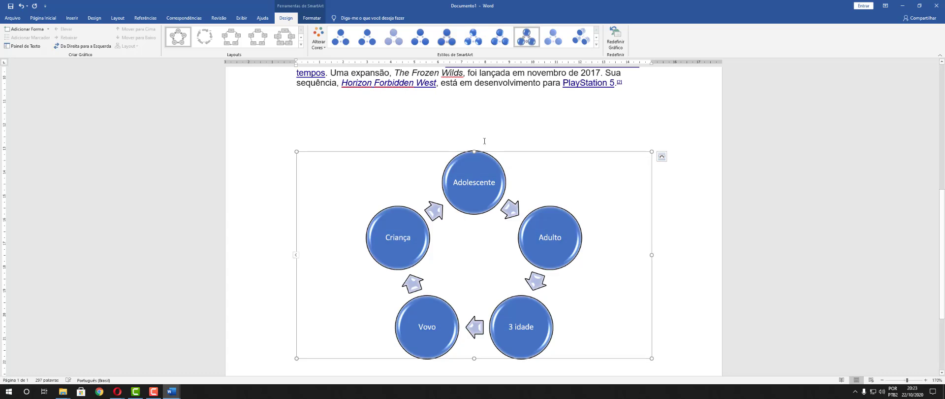
pyautogui.click(580, 37)
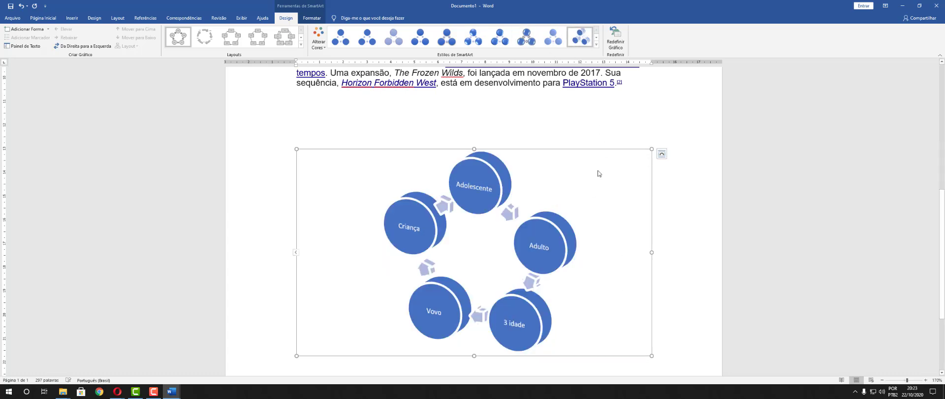
pyautogui.click(338, 36)
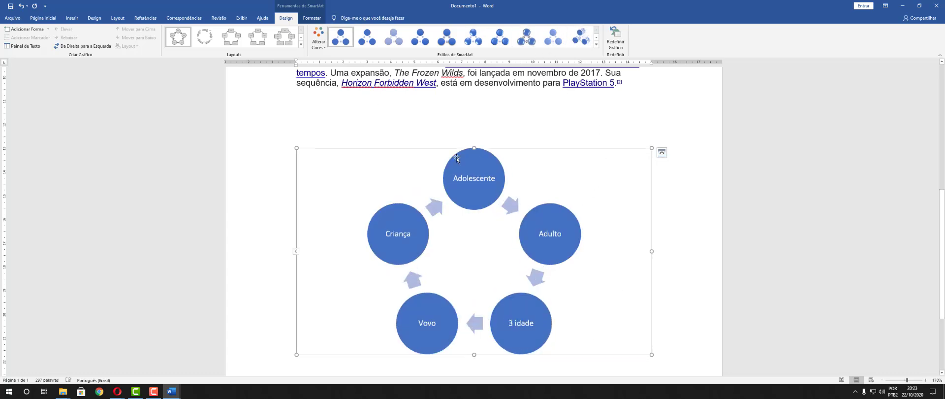
# Step: Recolour the diagram with the dark-to-light blue Ênfase 1 gradient and switch its layout to rounded boxes on one thick circular arrow
pyautogui.click(322, 43)
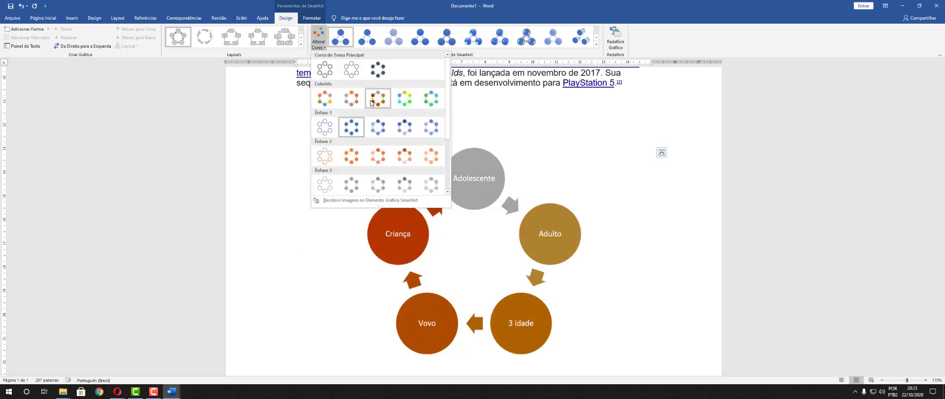
pyautogui.click(412, 135)
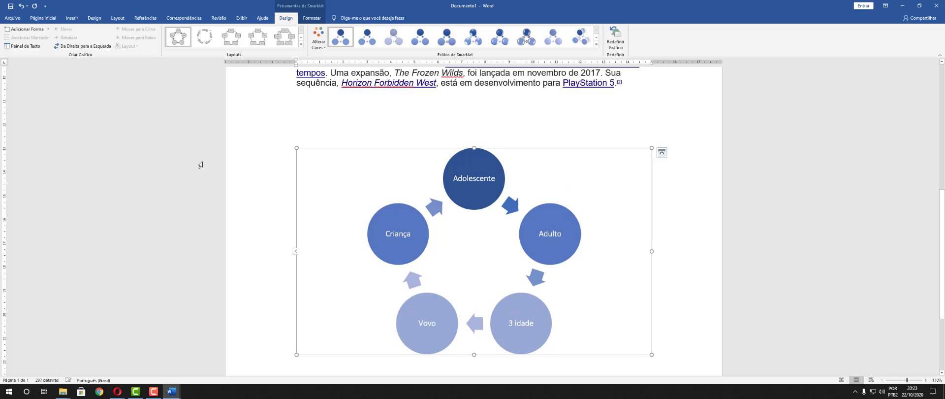
pyautogui.click(205, 36)
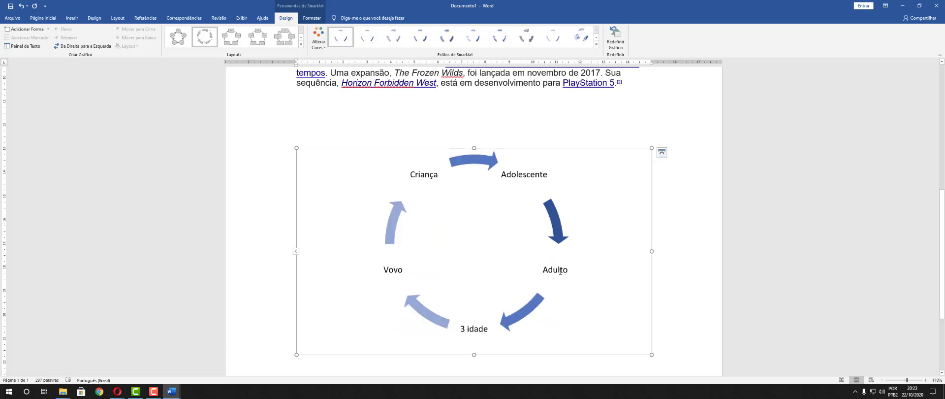
pyautogui.click(256, 36)
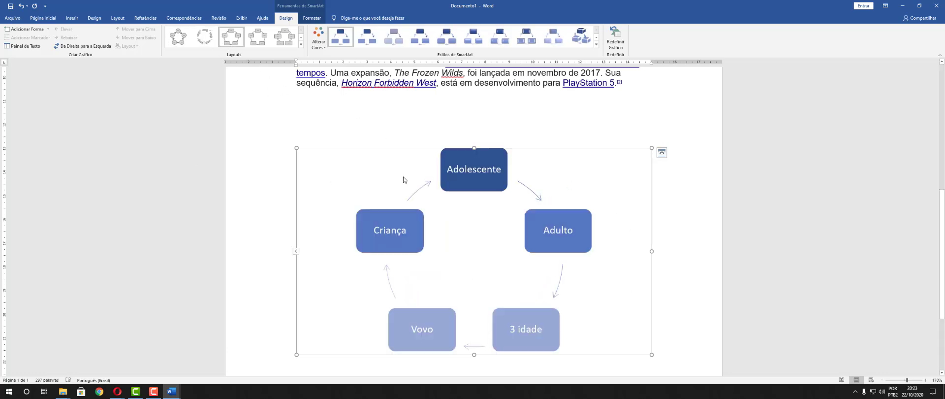
pyautogui.click(277, 36)
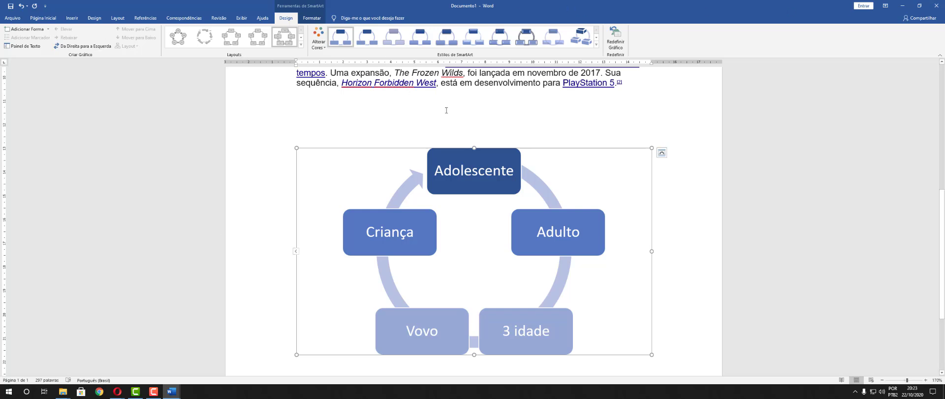
pyautogui.click(301, 46)
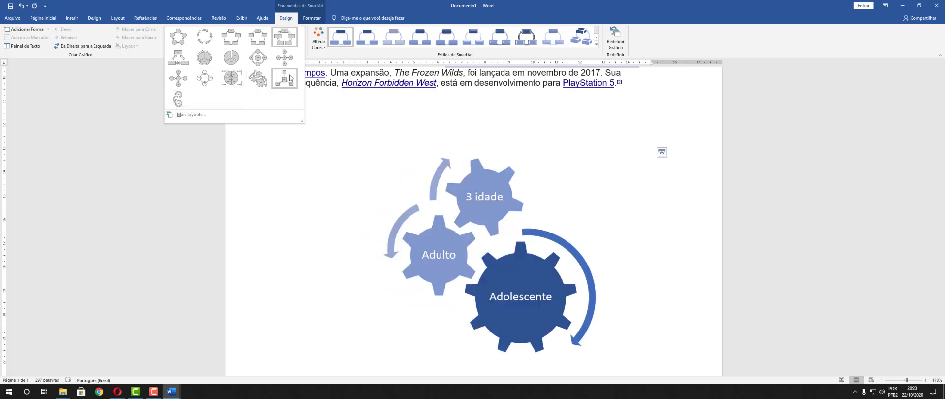
pyautogui.click(441, 192)
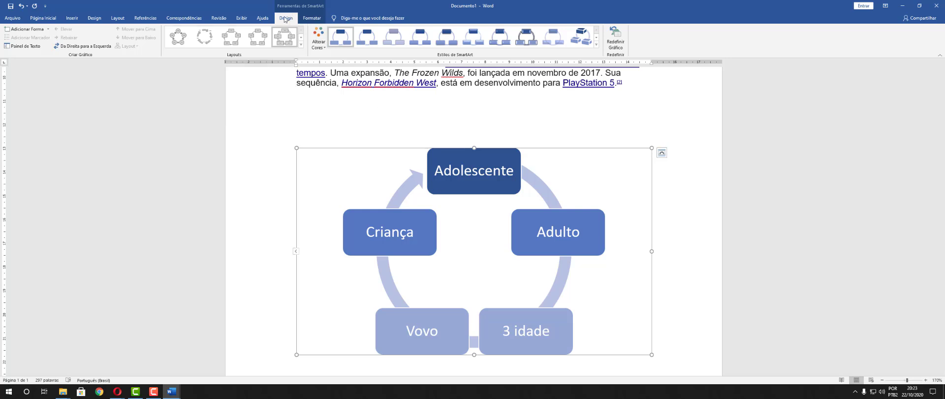
pyautogui.click(312, 18)
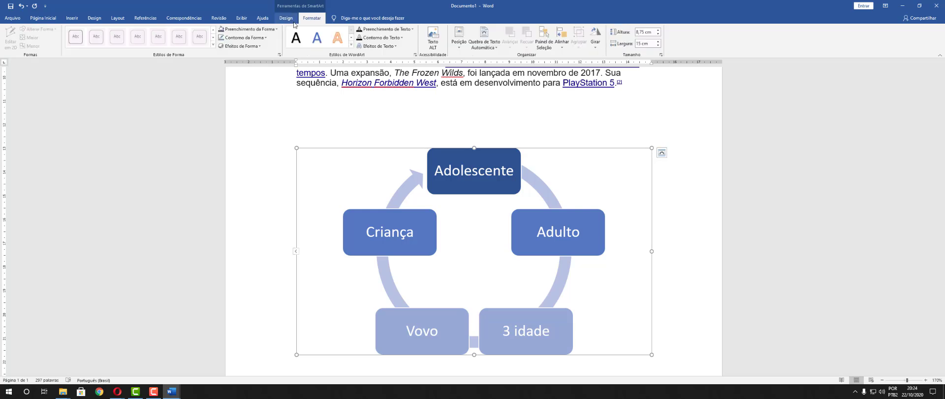
pyautogui.click(293, 20)
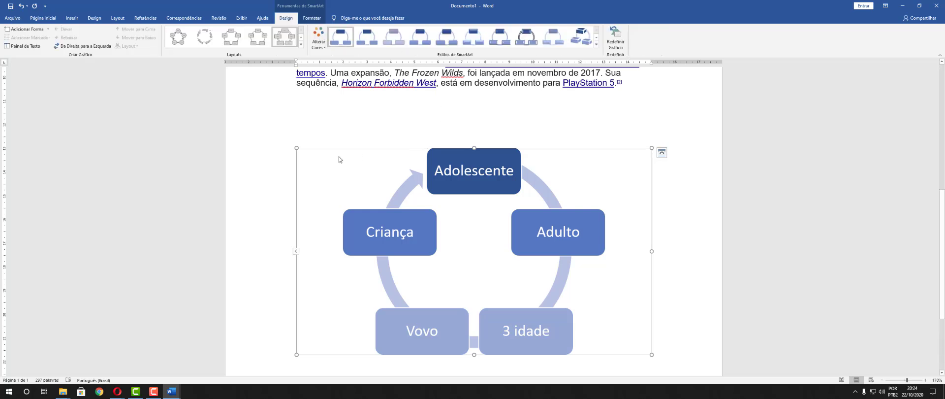
# Step: Delete the cycle diagram and insert a SmartArt list with three picture boxes in a band above three text boxes
pyautogui.click(72, 18)
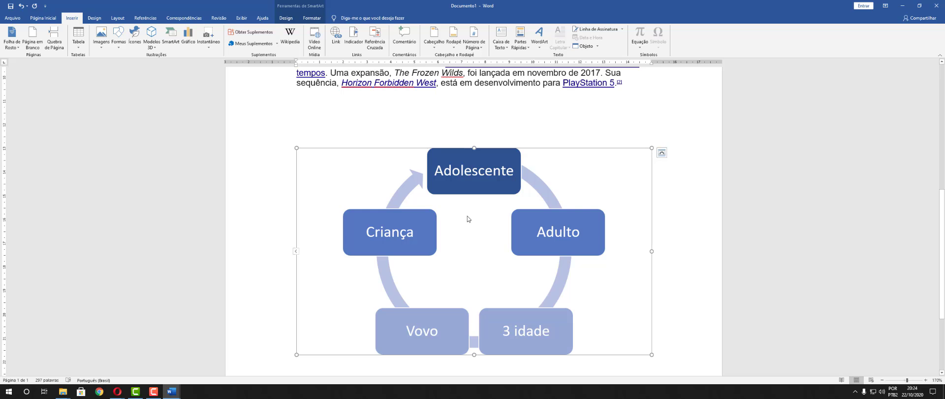
pyautogui.press('Delete')
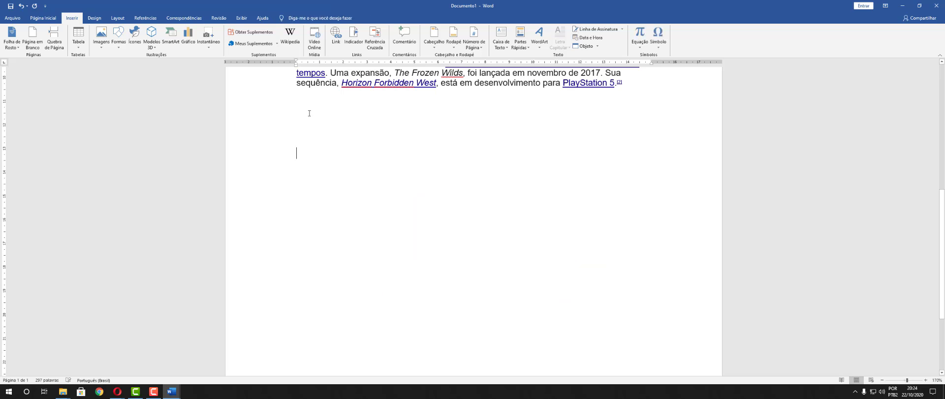
pyautogui.click(170, 41)
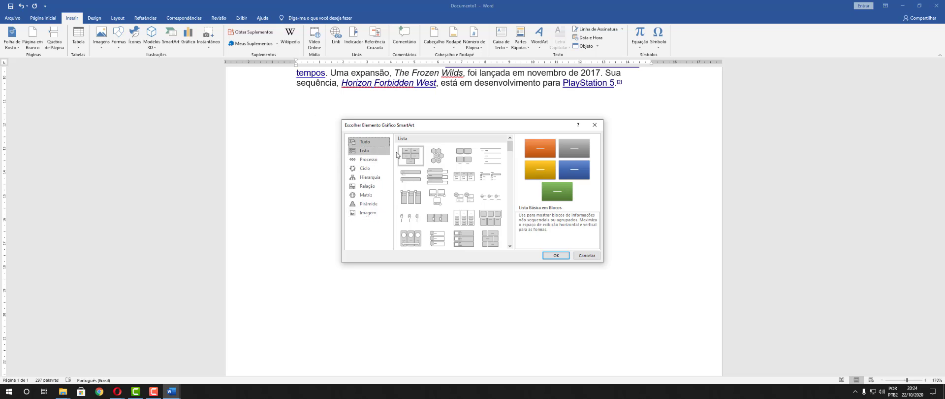
pyautogui.click(490, 217)
pyautogui.click(556, 256)
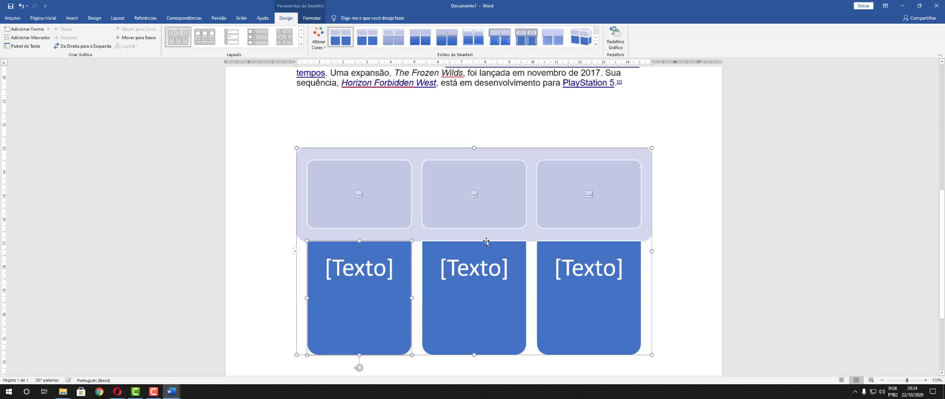
pyautogui.click(353, 187)
pyautogui.click(365, 285)
pyautogui.click(469, 209)
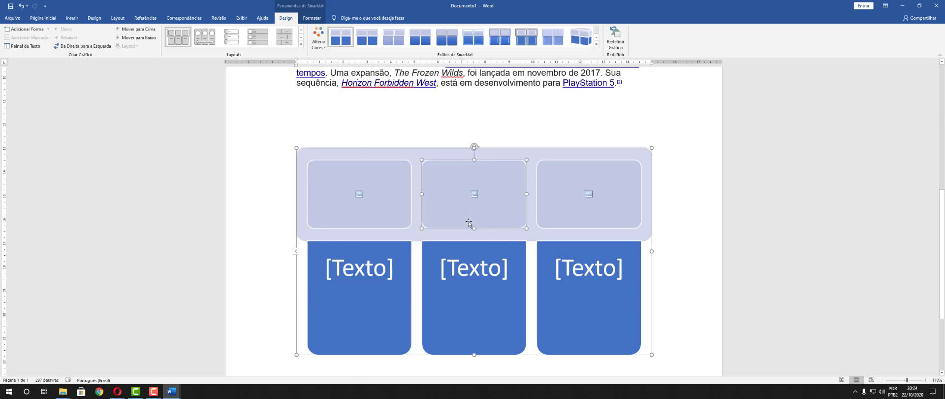
pyautogui.click(462, 292)
pyautogui.click(574, 212)
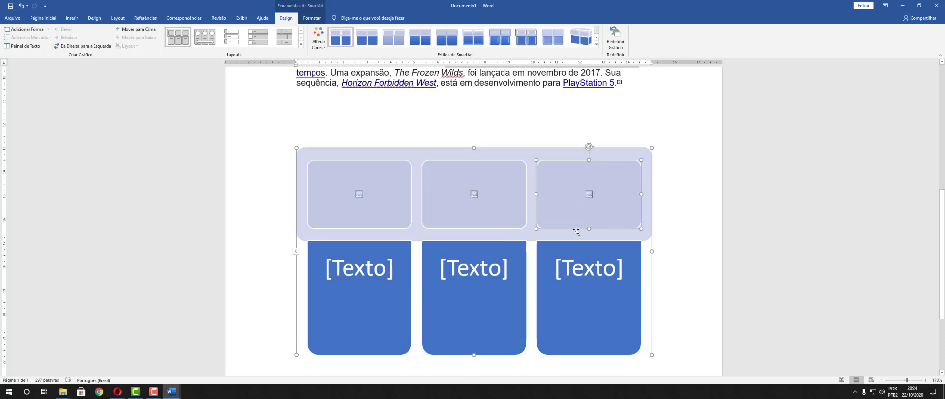
pyautogui.click(570, 285)
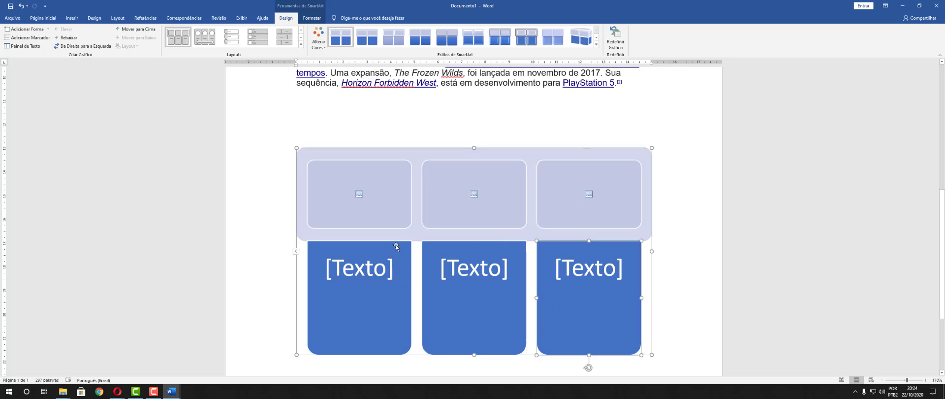
# Step: Fill the three picture placeholders from image files with Jupiter, the dark blue creature and the Horizon artwork, in that order
pyautogui.click(359, 194)
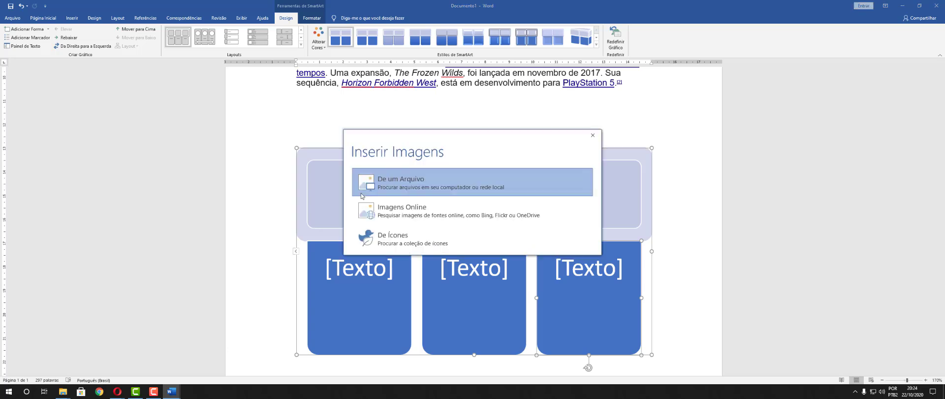
pyautogui.click(407, 185)
pyautogui.doubleClick(260, 67)
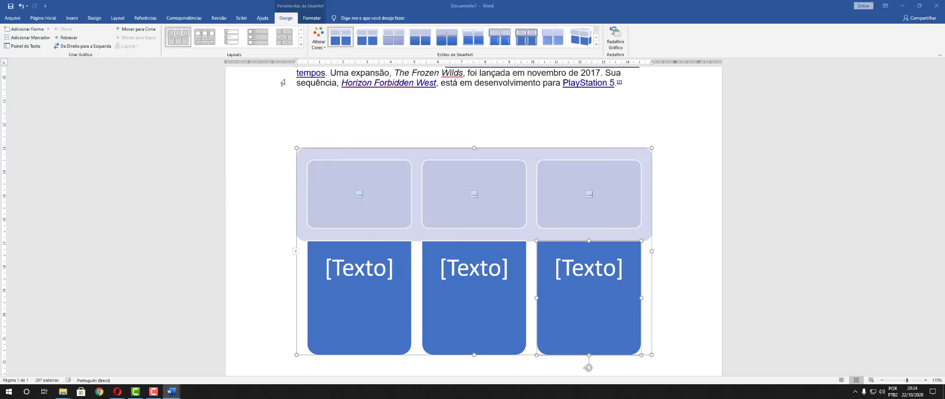
pyautogui.click(476, 197)
pyautogui.click(422, 172)
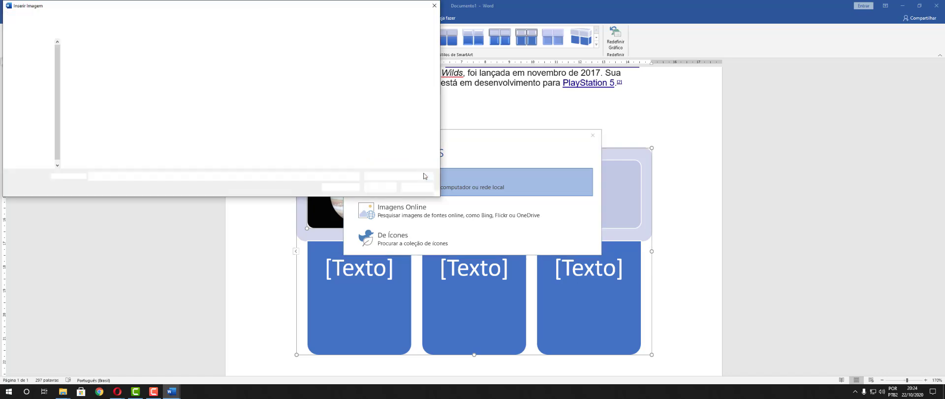
pyautogui.doubleClick(332, 64)
pyautogui.click(592, 194)
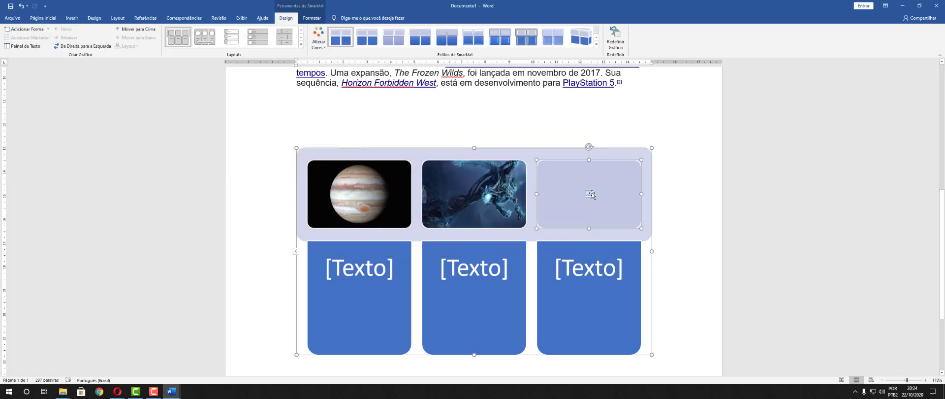
pyautogui.click(405, 182)
pyautogui.doubleClick(211, 68)
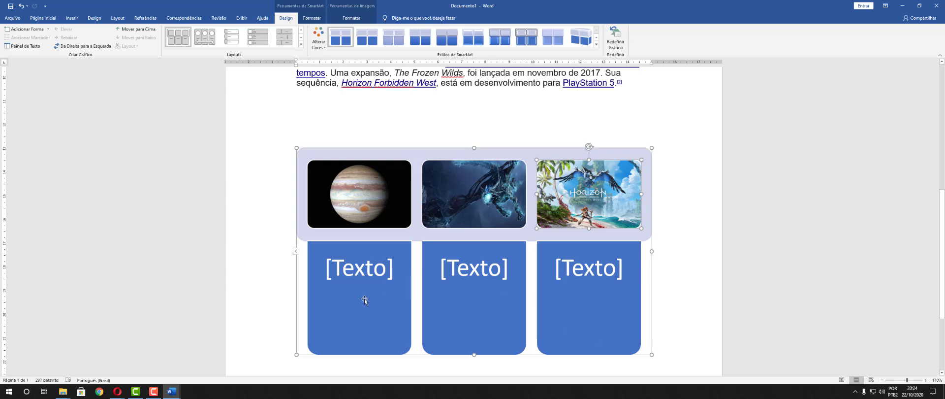
# Step: Fill the three text boxes with the placeholder texts "shassgdahjsgda", "ashdahjsgdhgsa" and "ashjgdashjda"
pyautogui.click(379, 299)
pyautogui.write('shassgdahjsgda')
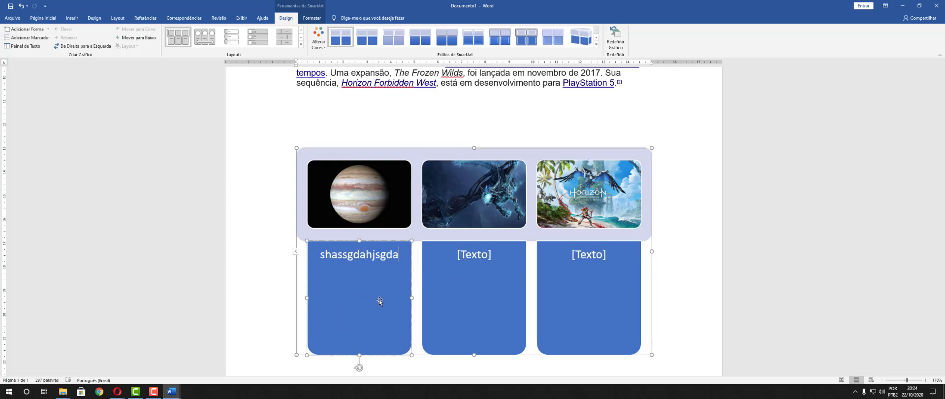
pyautogui.click(487, 285)
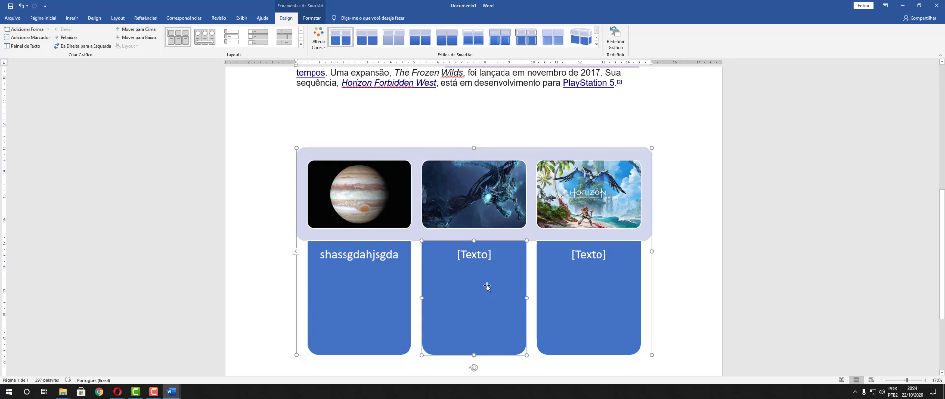
pyautogui.write('ashdahjsgdhgsa')
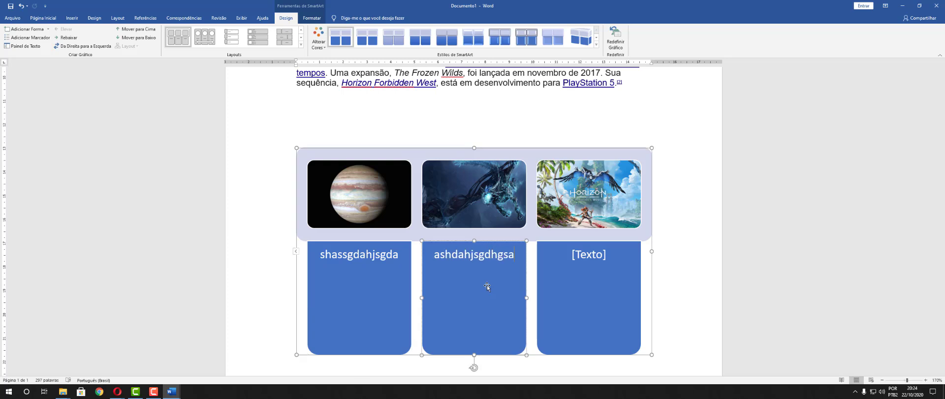
pyautogui.click(608, 258)
pyautogui.write('ashjgdashjda')
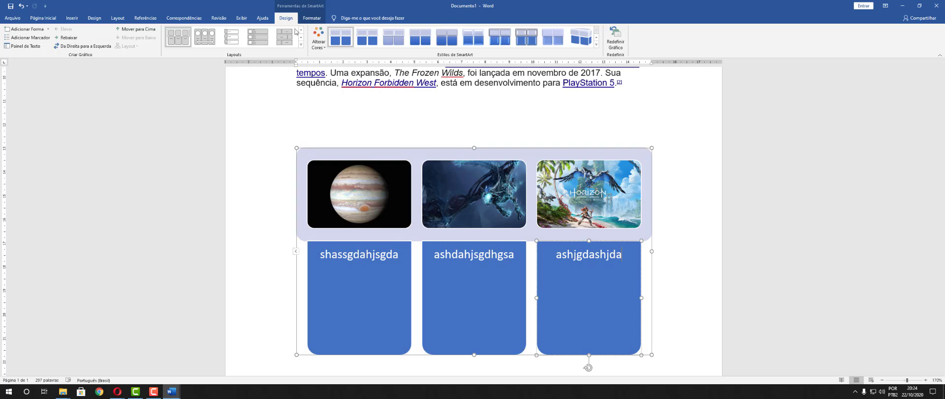
# Step: Try other picture layouts, ending with alternating blocks, plus a bevelled and a tilted 3-D style, and restore the original layout and flat style
pyautogui.click(196, 42)
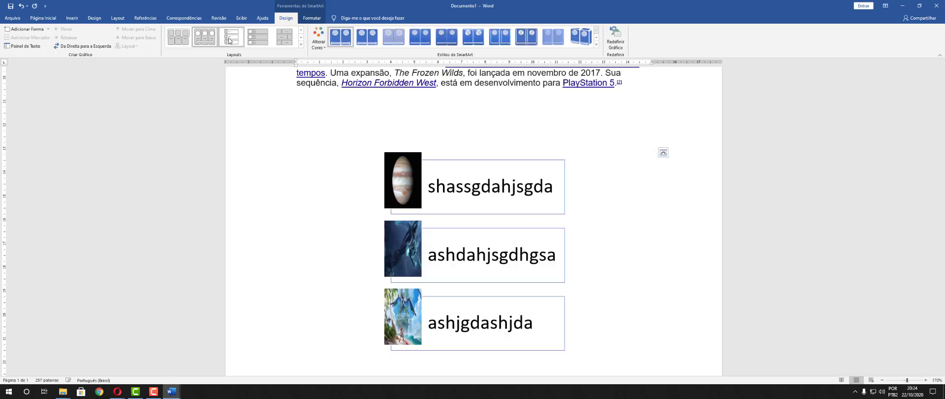
pyautogui.click(258, 38)
pyautogui.click(275, 44)
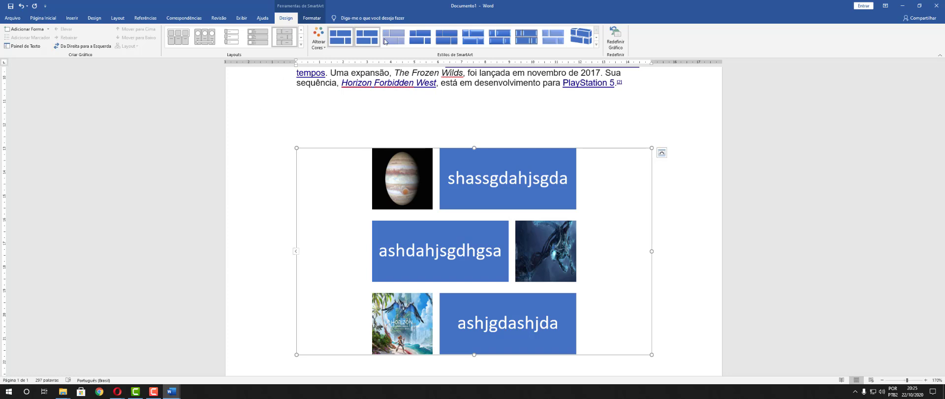
pyautogui.click(473, 37)
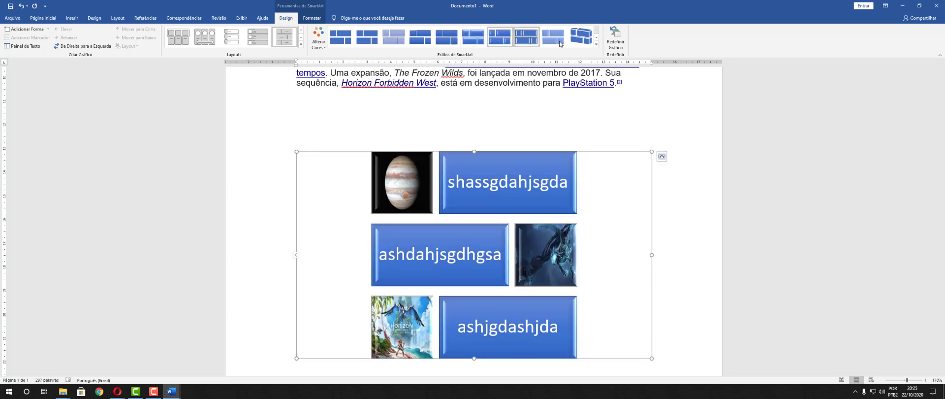
pyautogui.click(581, 36)
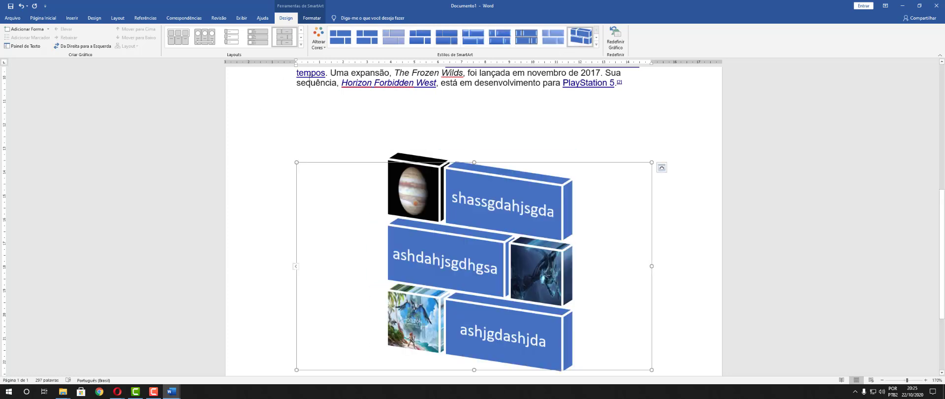
pyautogui.click(178, 37)
pyautogui.click(343, 39)
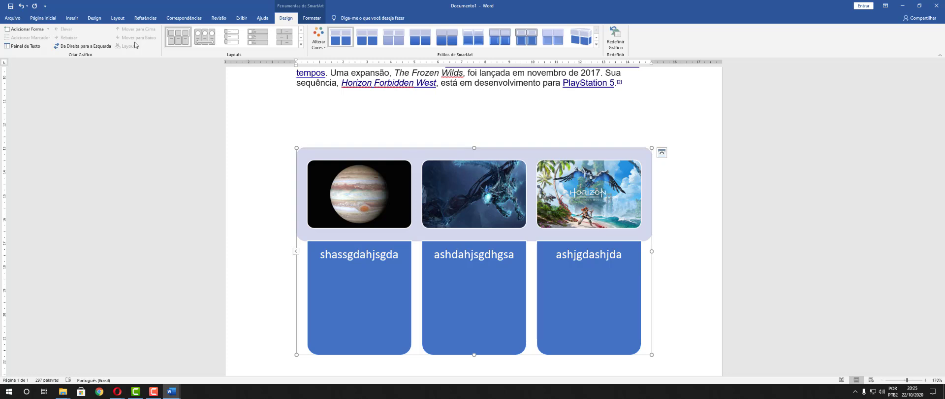
# Step: Delete the SmartArt picture list from the page
pyautogui.click(77, 21)
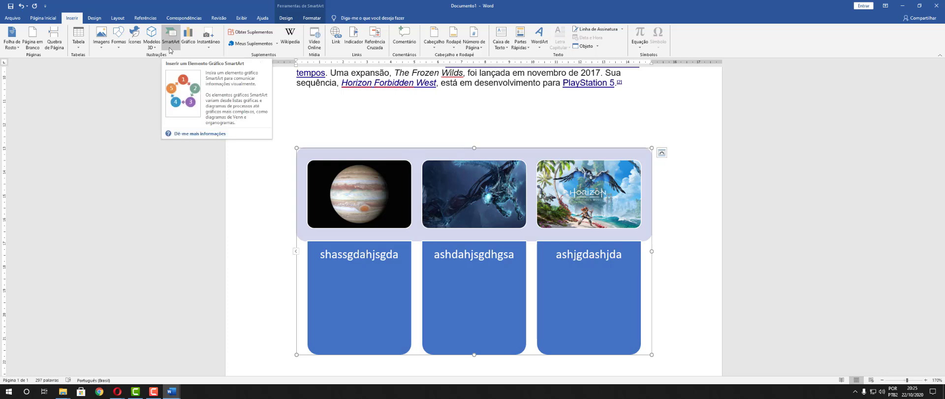
pyautogui.click(336, 180)
pyautogui.click(375, 151)
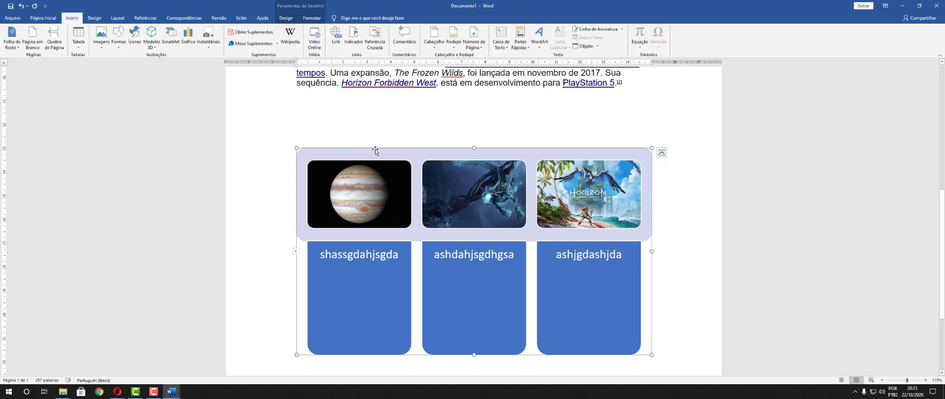
pyautogui.press('Delete')
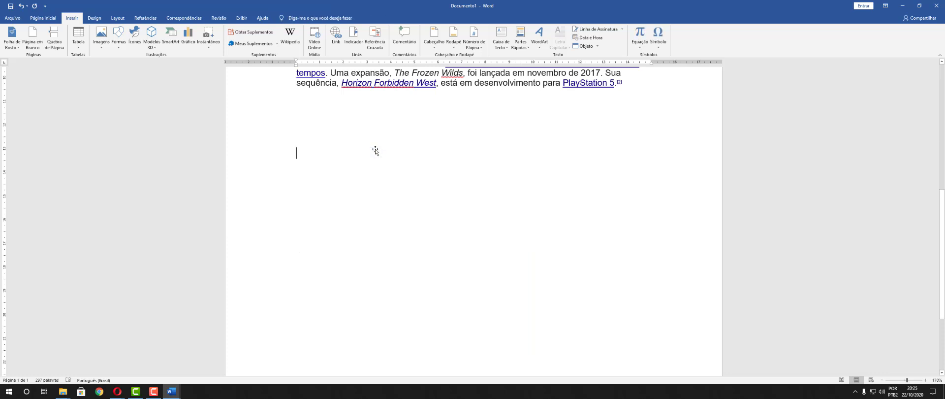
# Step: Start inserting a chart and preview the Área subtypes, including the stacked, 100% stacked and 3D variants
pyautogui.click(192, 40)
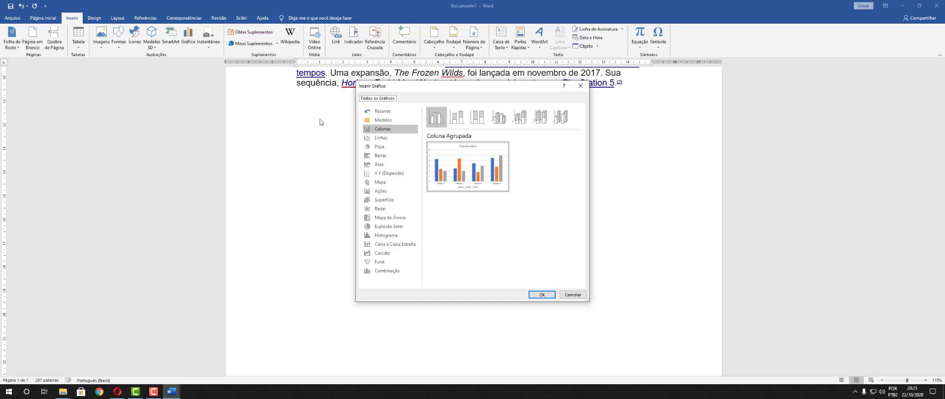
pyautogui.moveTo(498, 95); pyautogui.dragTo(518, 135)
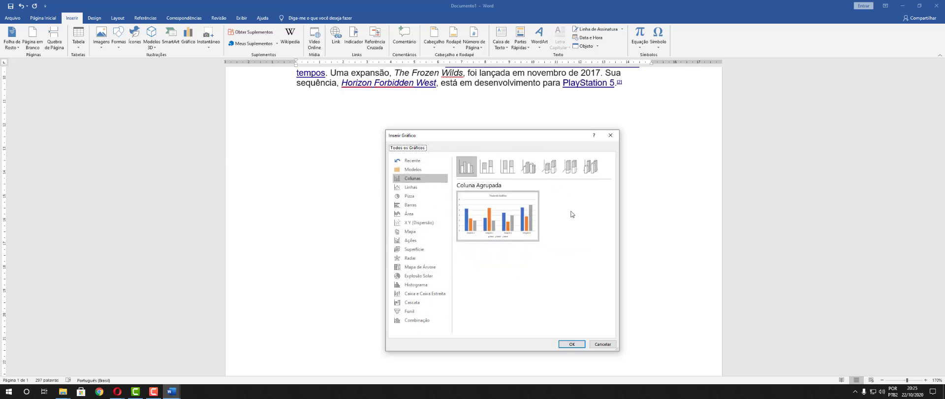
pyautogui.click(407, 214)
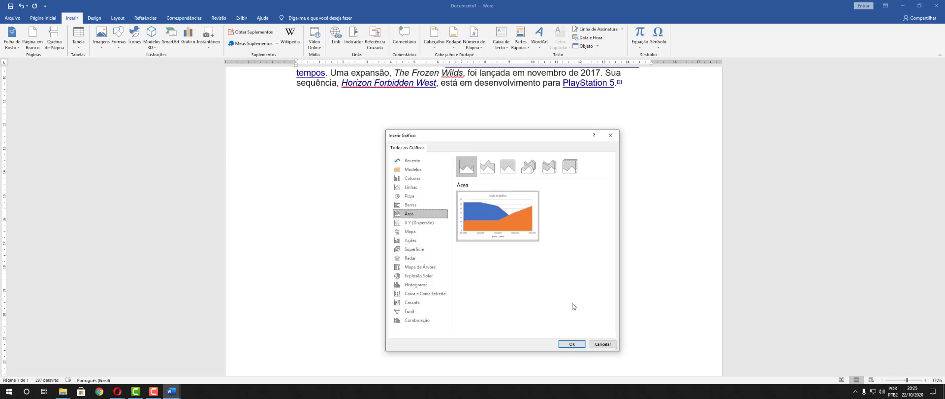
pyautogui.click(485, 168)
pyautogui.click(507, 170)
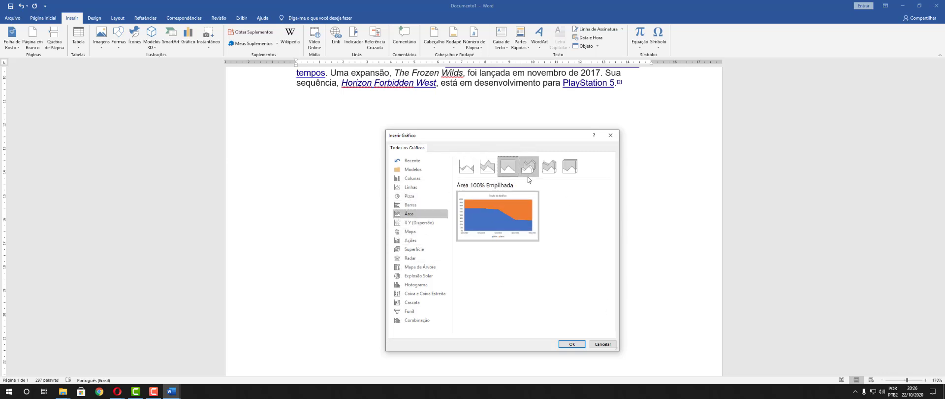
pyautogui.click(529, 171)
pyautogui.click(550, 170)
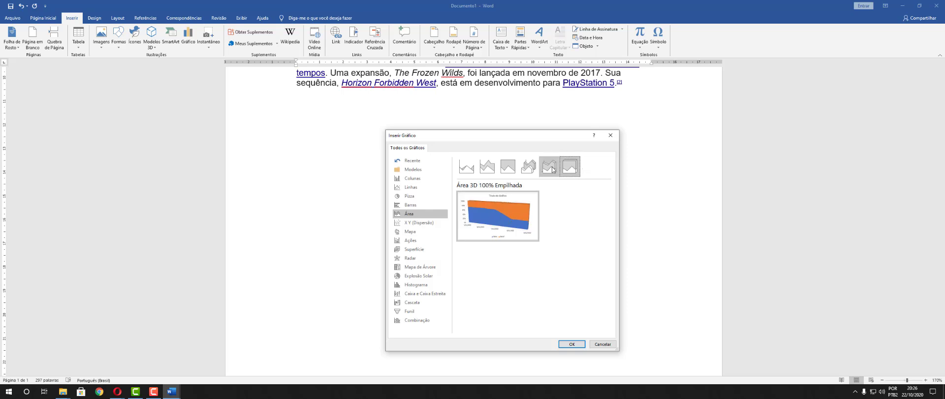
pyautogui.click(508, 169)
pyautogui.click(485, 168)
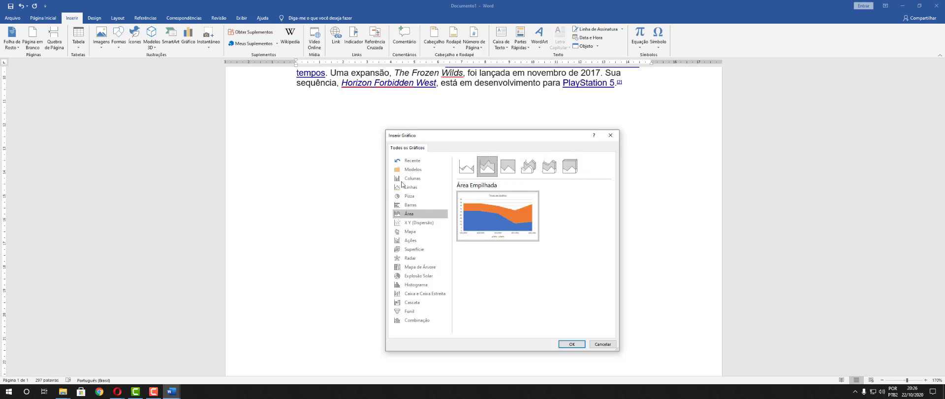
# Step: Preview the Colunas and Linhas chart subtypes, including the 3D columns, Linha 100% Empilhada and Linha 3D
pyautogui.click(412, 178)
pyautogui.click(510, 167)
pyautogui.click(529, 167)
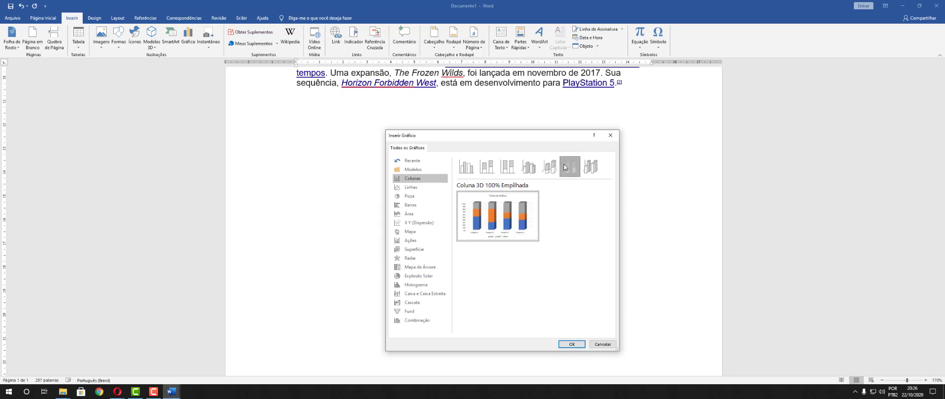
pyautogui.click(591, 167)
pyautogui.click(411, 186)
pyautogui.click(508, 167)
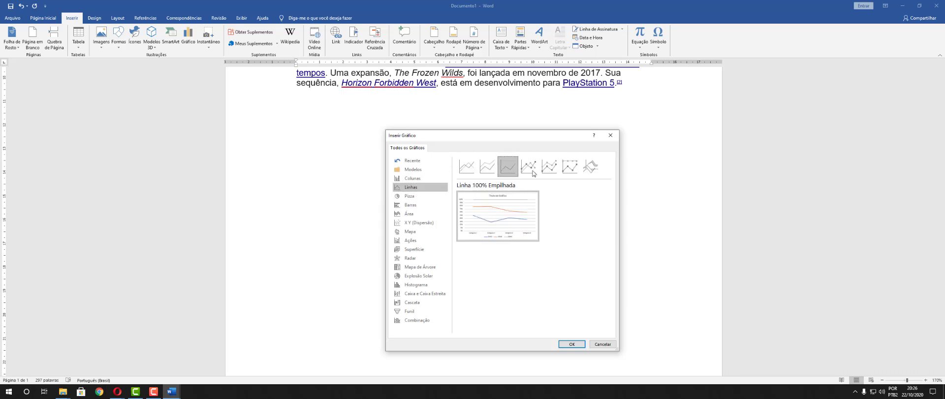
pyautogui.click(528, 167)
pyautogui.click(548, 167)
pyautogui.click(590, 170)
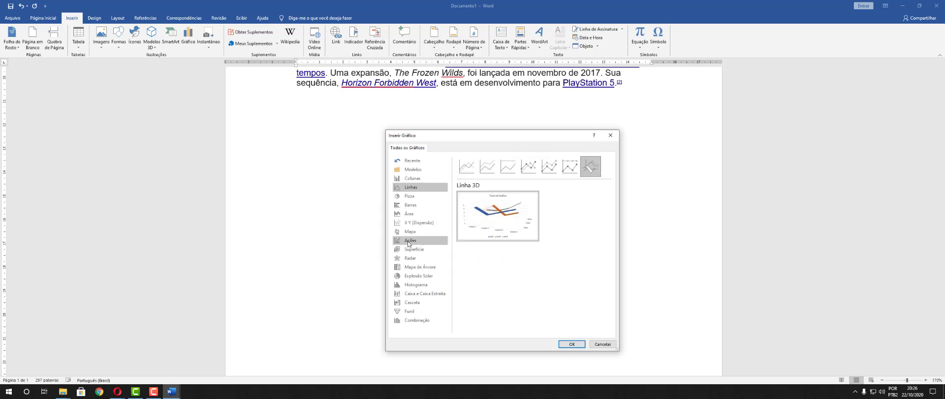
# Step: Look through the Superfície, Histograma and Modelos chart categories, plus the Coluna 3D Agrupada subtype
pyautogui.click(421, 249)
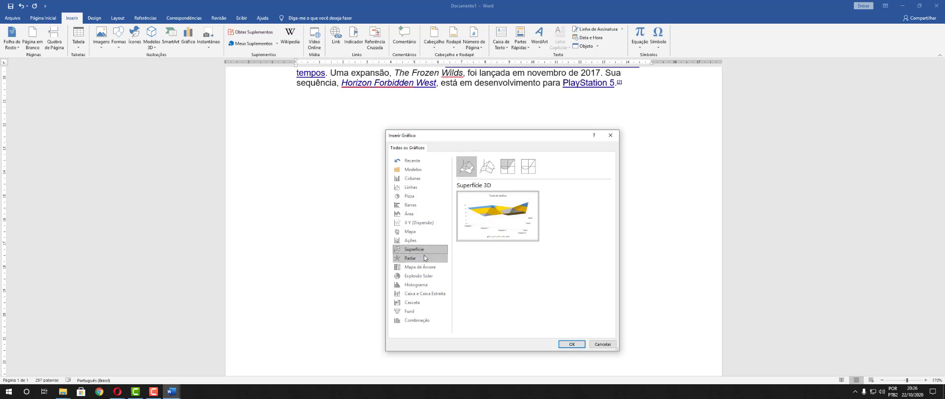
pyautogui.click(416, 285)
pyautogui.click(415, 158)
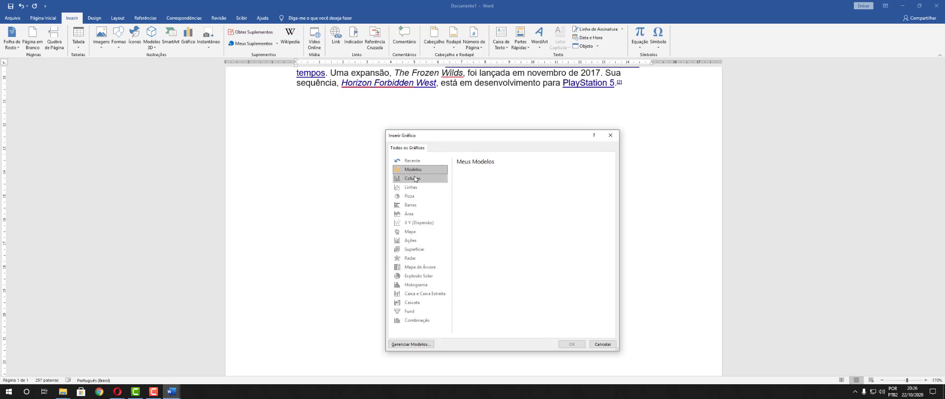
pyautogui.click(413, 178)
pyautogui.click(529, 166)
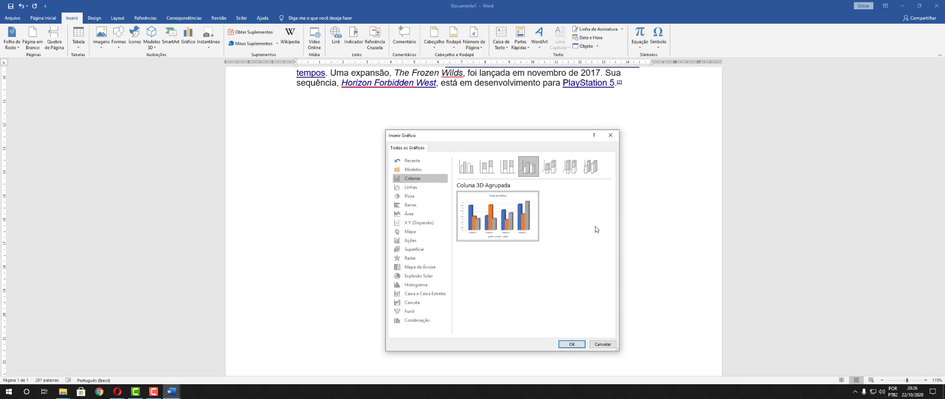
# Step: Compare the Pizza subtypes, including the doughnut and 3D variants, and insert the basic Pizza chart
pyautogui.click(408, 196)
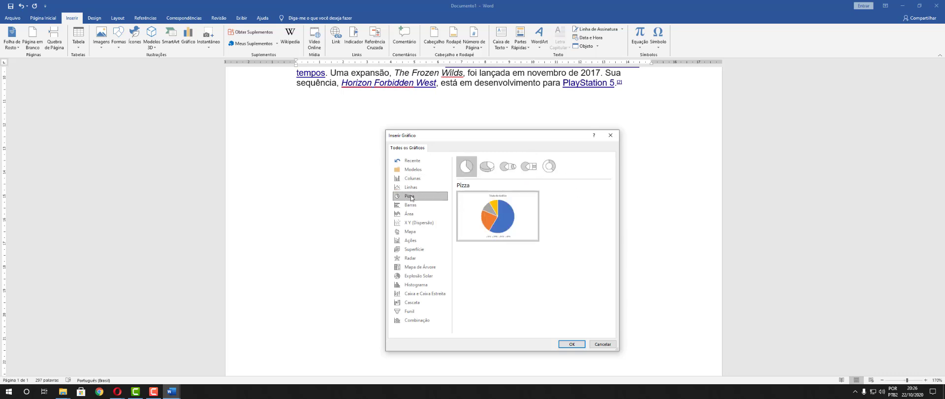
pyautogui.click(549, 165)
pyautogui.click(482, 166)
pyautogui.click(465, 166)
pyautogui.click(567, 343)
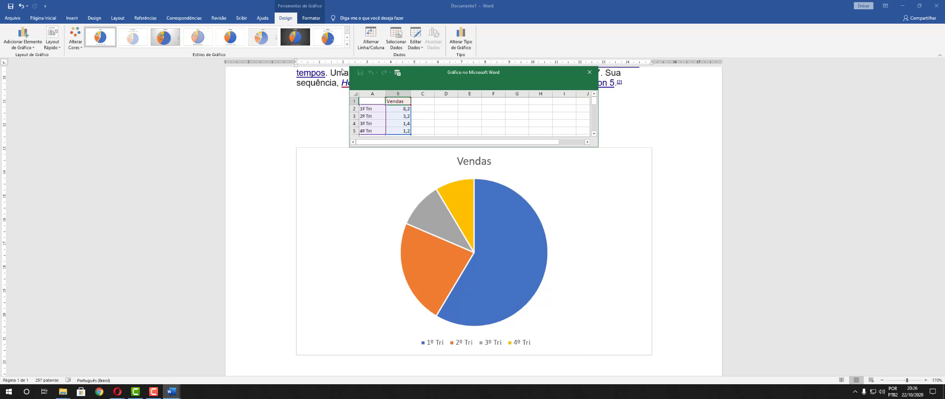
# Step: Rename the four quarter categories in the chart's data sheet as Janeiro, Fevereiro, Março and Abril
pyautogui.doubleClick(379, 110)
pyautogui.moveTo(377, 109); pyautogui.dragTo(355, 108)
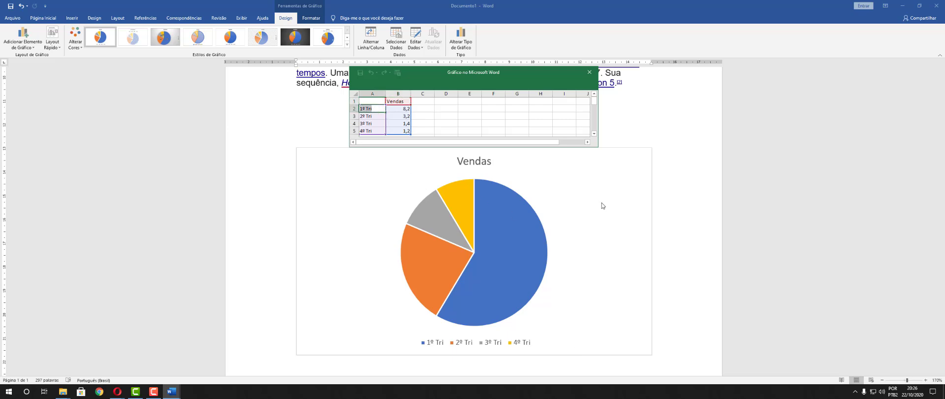
pyautogui.write('Ja')
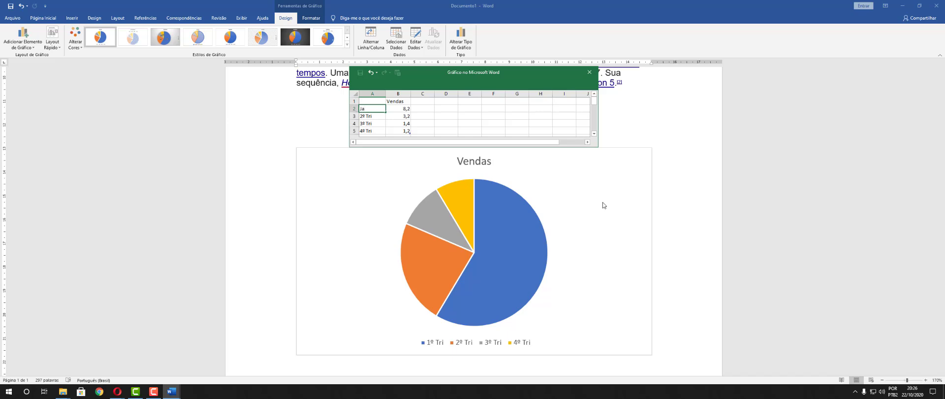
pyautogui.write('neiro')
pyautogui.click(378, 116)
pyautogui.write('fe')
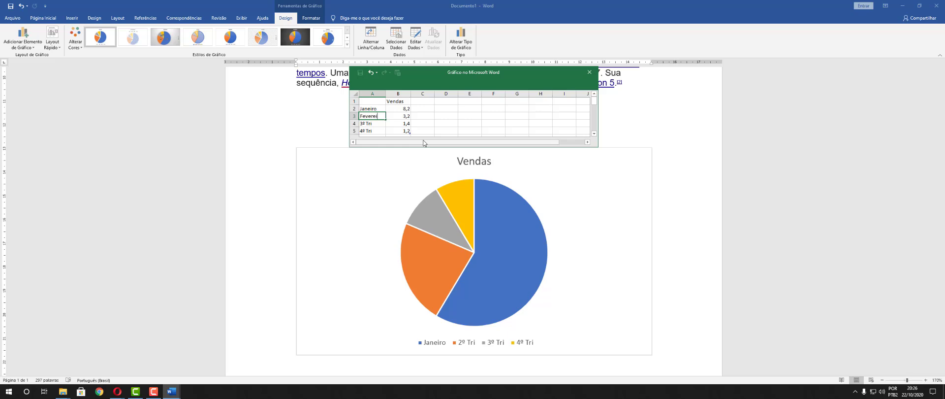
pyautogui.click(362, 123)
pyautogui.write('Março')
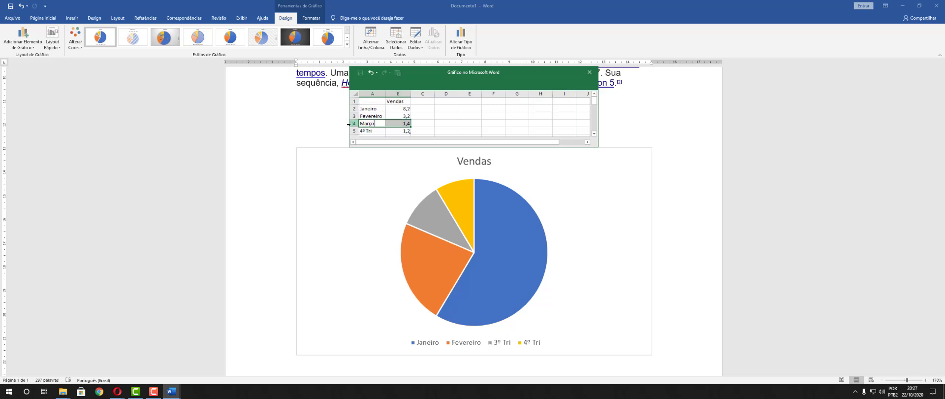
pyautogui.click(371, 131)
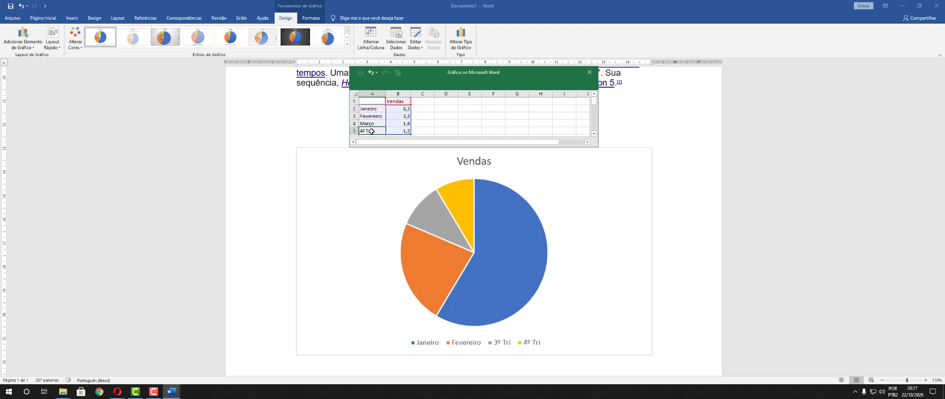
pyautogui.write('A')
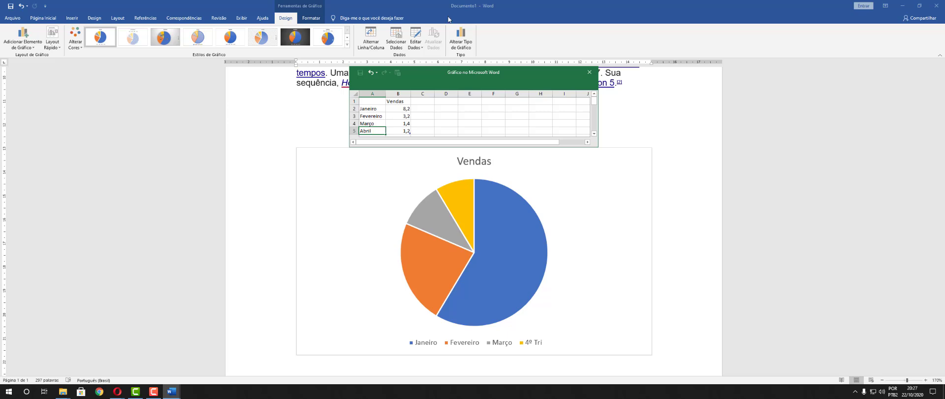
pyautogui.write('bril')
pyautogui.press('Return')
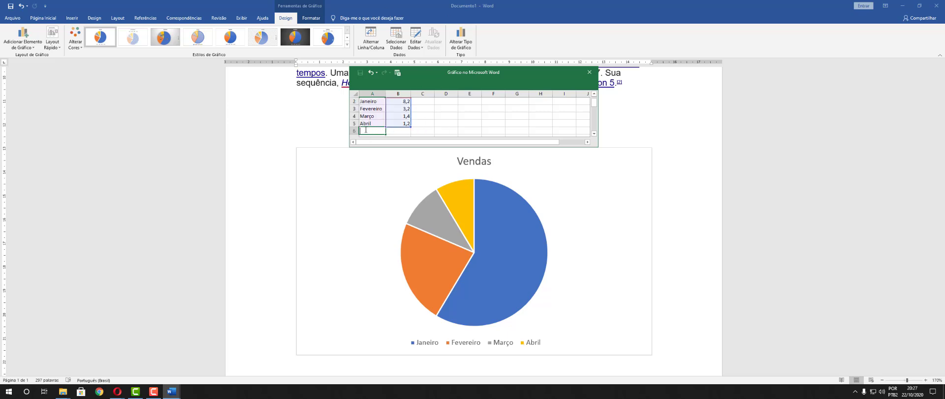
# Step: Add the categories Maio and Junho below Abril in the chart's data sheet
pyautogui.write('Maio')
pyautogui.press('Return')
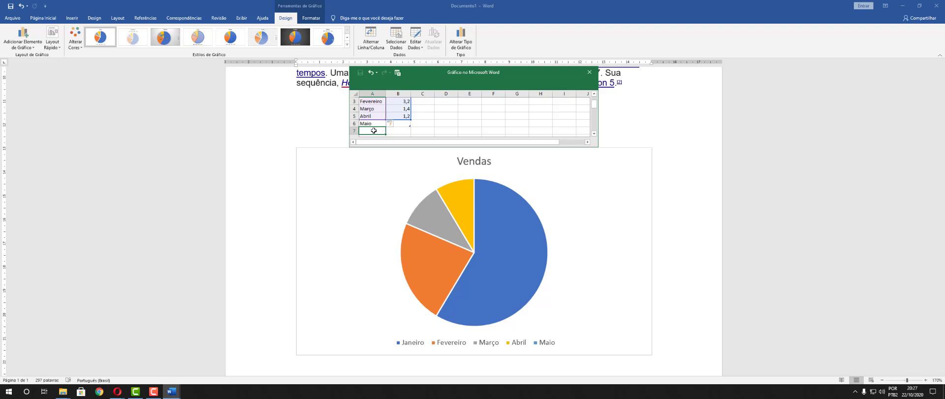
pyautogui.write('Junho')
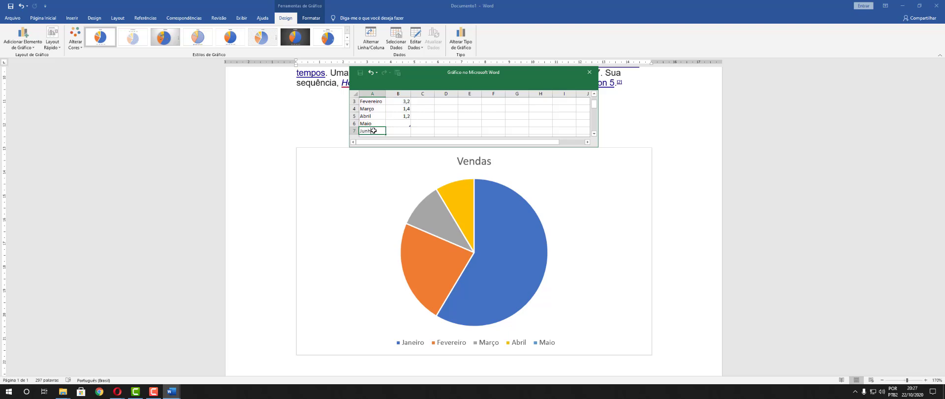
pyautogui.press('Return')
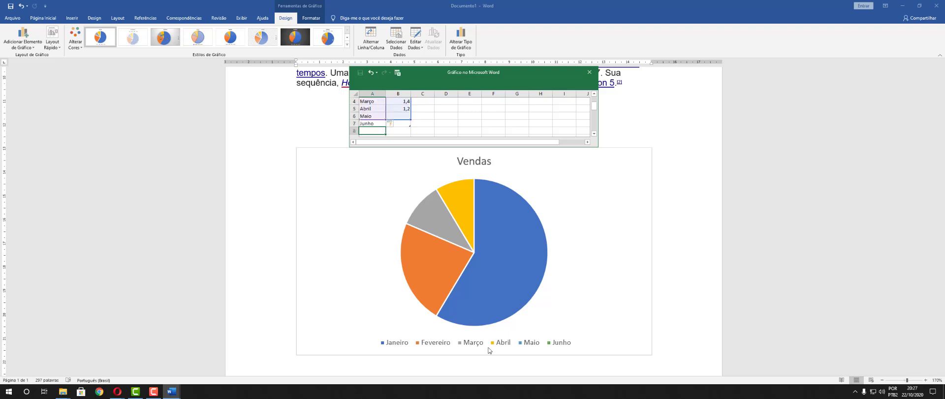
# Step: Set the Vendas values to 2000 for Janeiro and 3000 for Fevereiro
pyautogui.scroll(1, 453, 123)
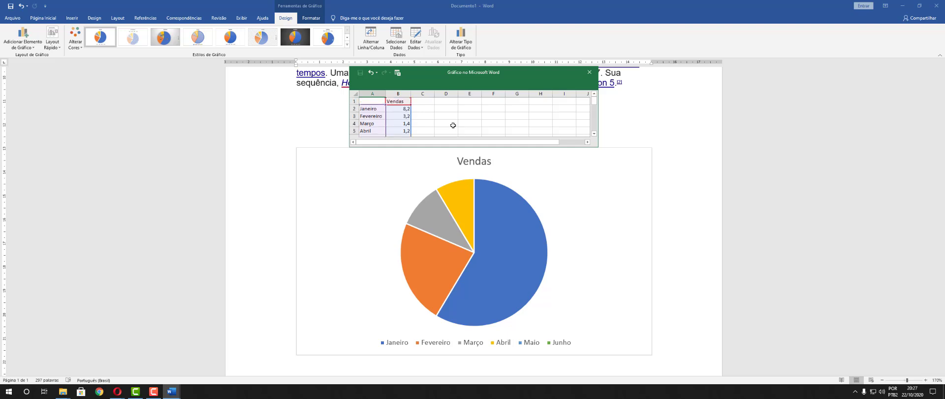
pyautogui.click(402, 108)
pyautogui.doubleClick(402, 108)
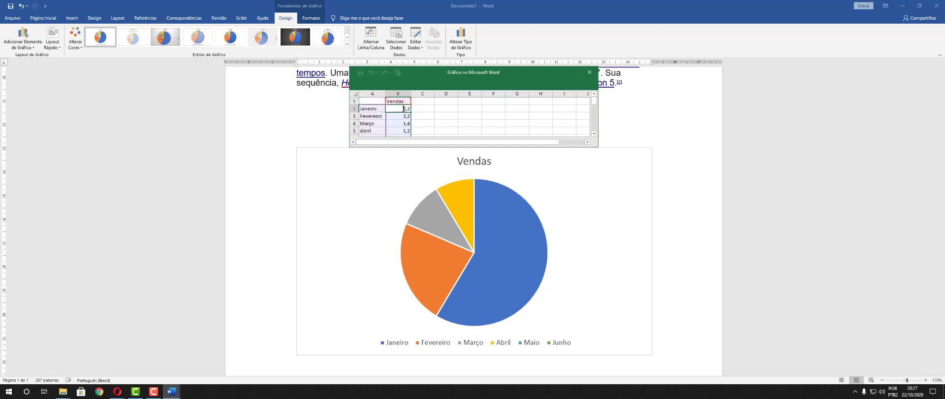
pyautogui.moveTo(403, 108); pyautogui.dragTo(415, 110)
pyautogui.write('2000')
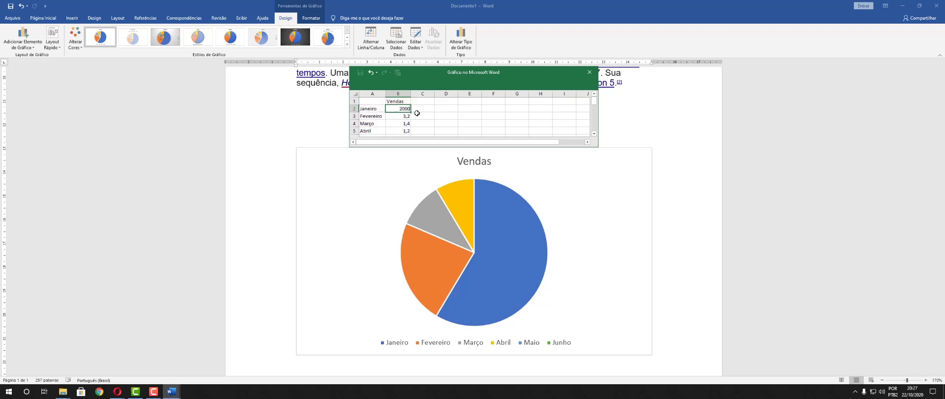
pyautogui.press('Return')
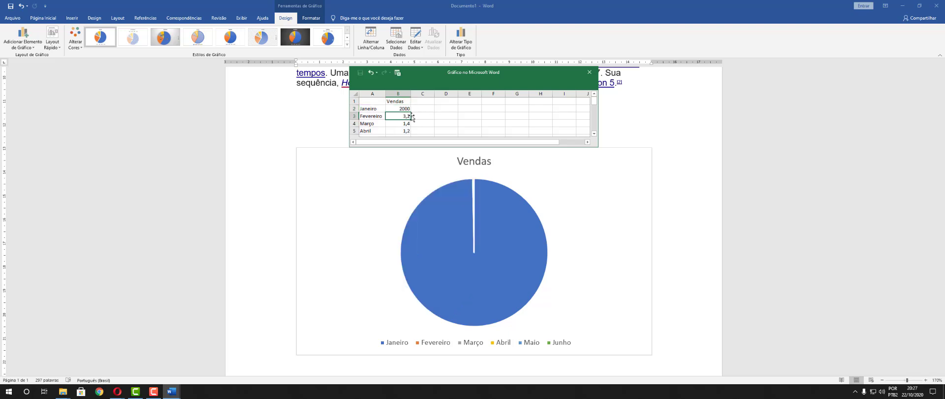
pyautogui.doubleClick(406, 116)
pyautogui.moveTo(403, 115); pyautogui.dragTo(413, 120)
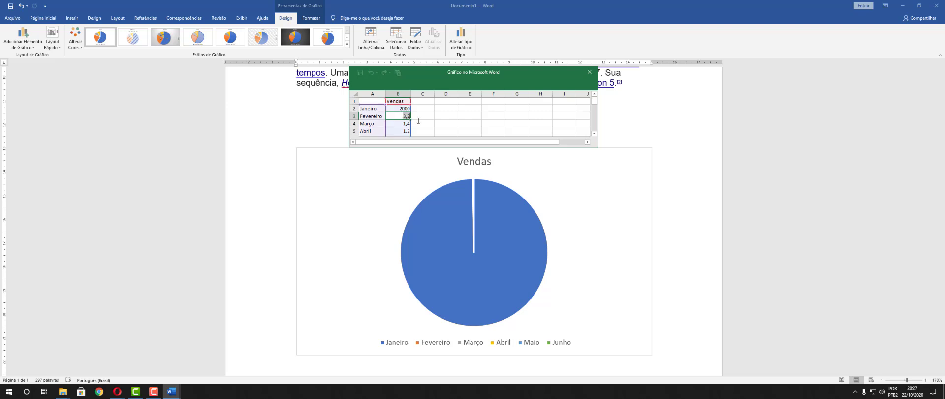
pyautogui.write('3000')
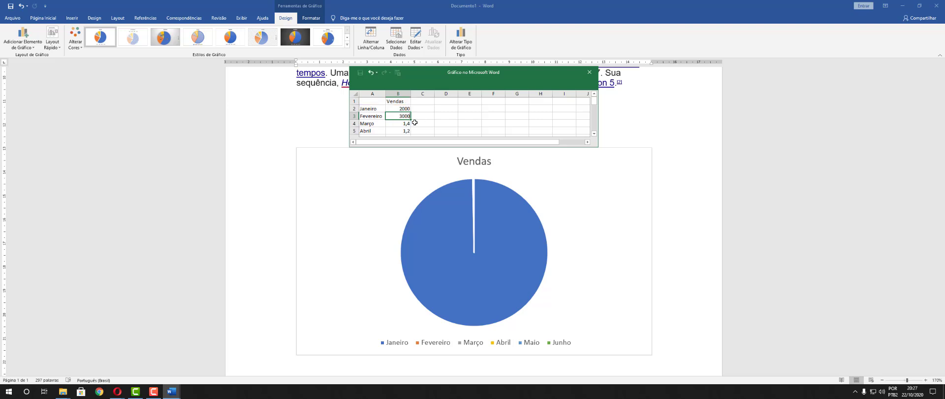
pyautogui.press('Return')
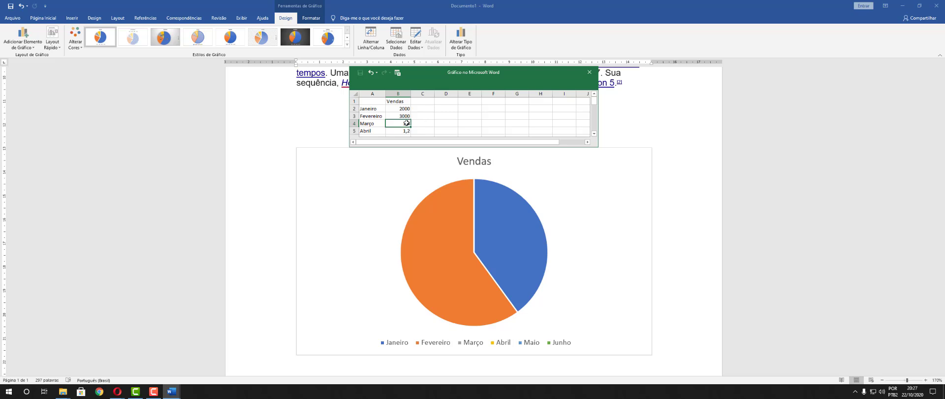
# Step: Set the Vendas values to 1000 for Março and 2500 for Abril
pyautogui.doubleClick(407, 123)
pyautogui.moveTo(402, 123); pyautogui.dragTo(413, 123)
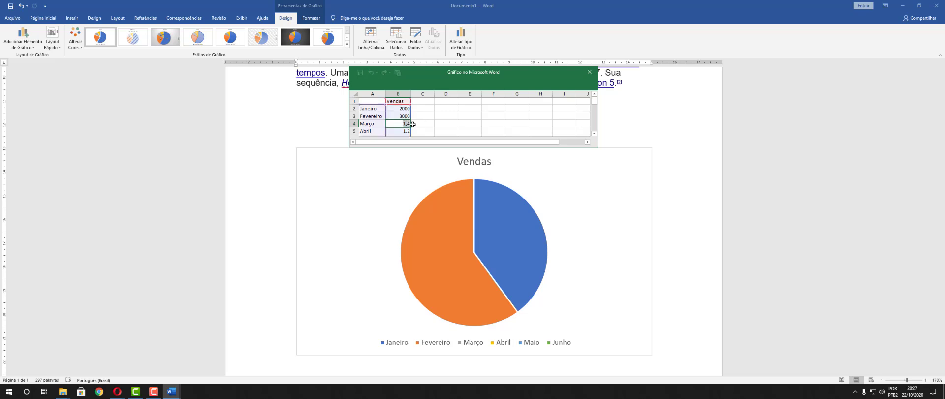
pyautogui.write('1')
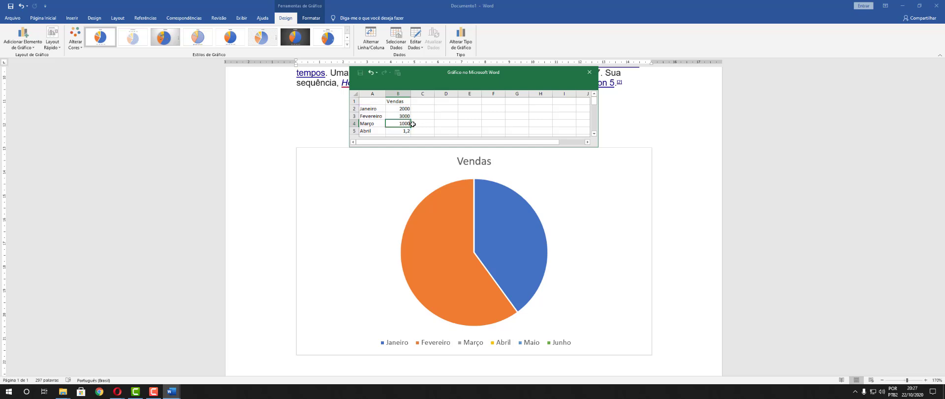
pyautogui.write('000')
pyautogui.press('Return')
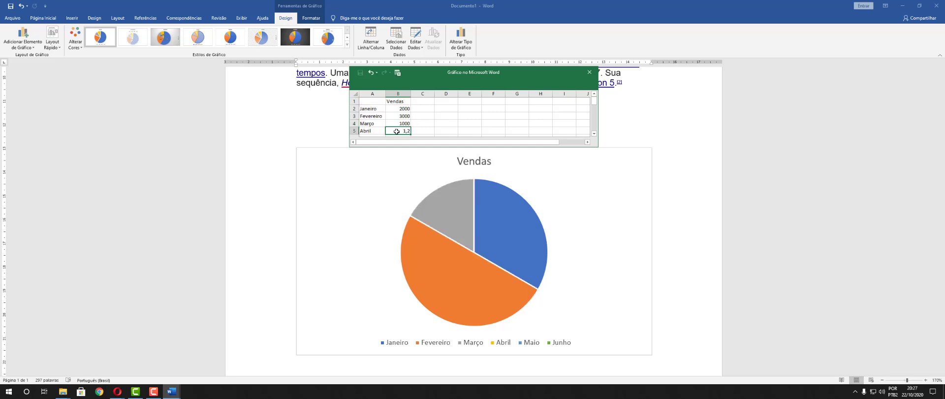
pyautogui.doubleClick(407, 130)
pyautogui.moveTo(402, 131); pyautogui.dragTo(412, 133)
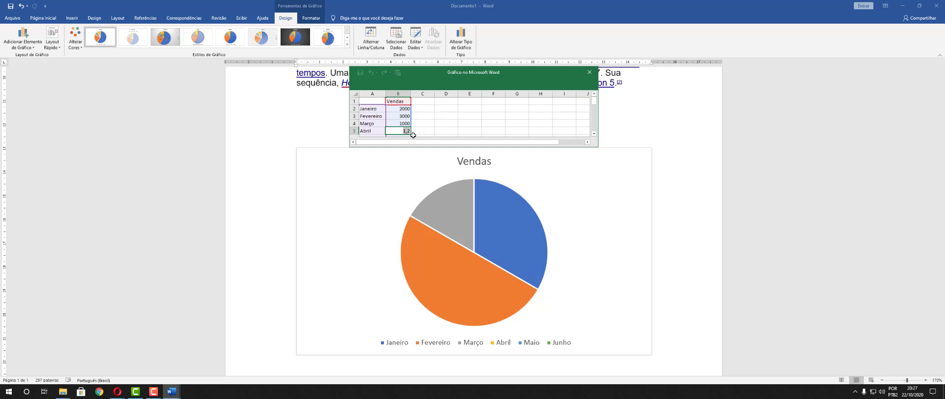
pyautogui.write('250')
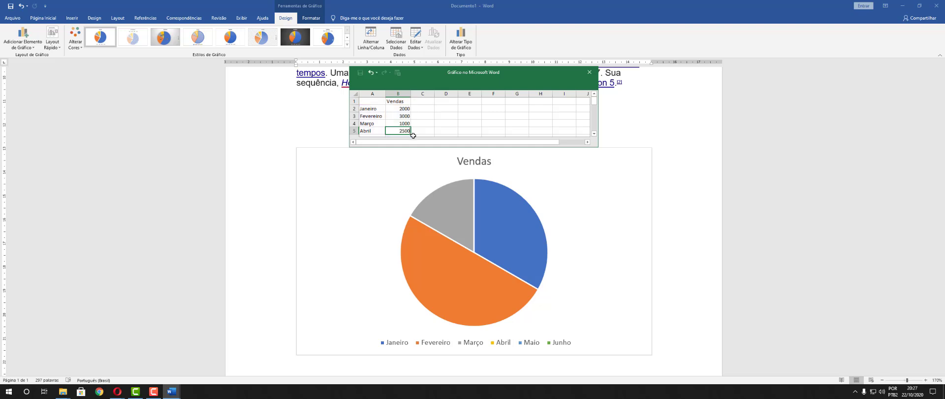
pyautogui.write('0')
pyautogui.press('Return')
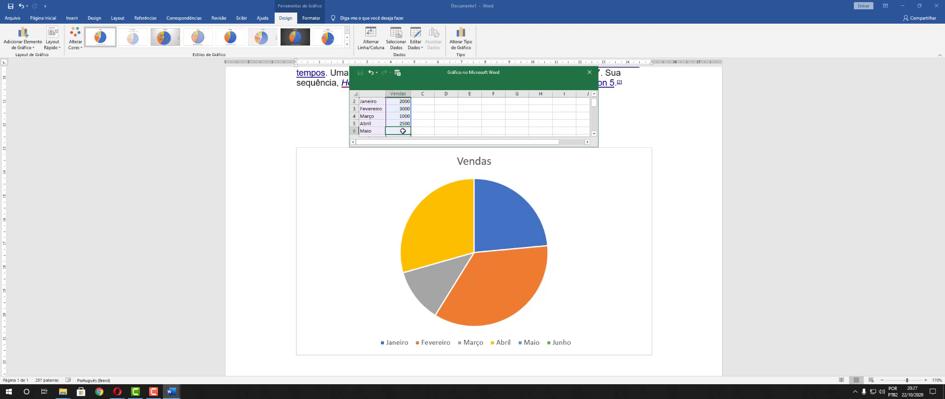
# Step: Enter Vendas values of 100 for Maio and 5000 for Junho, and close the chart's data sheet
pyautogui.doubleClick(403, 130)
pyautogui.write('100')
pyautogui.press('Return')
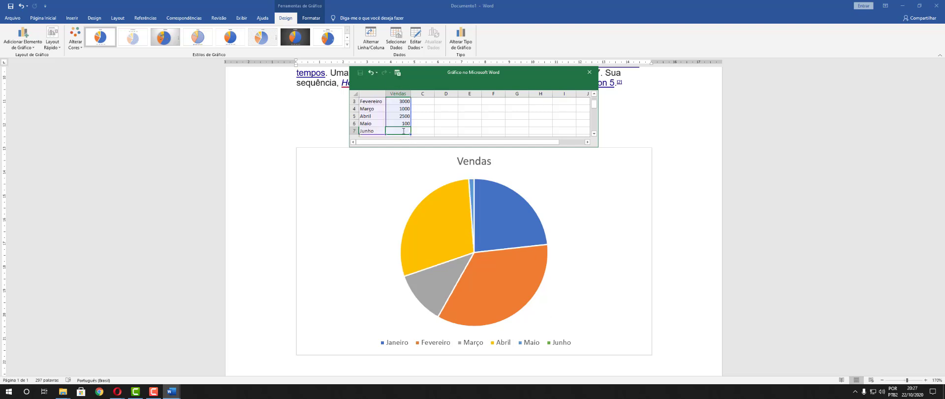
pyautogui.doubleClick(391, 130)
pyautogui.write('5')
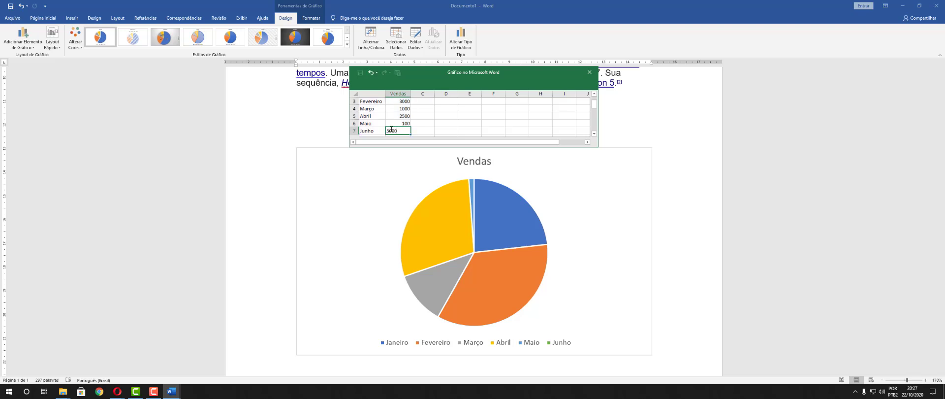
pyautogui.write('000')
pyautogui.press('Return')
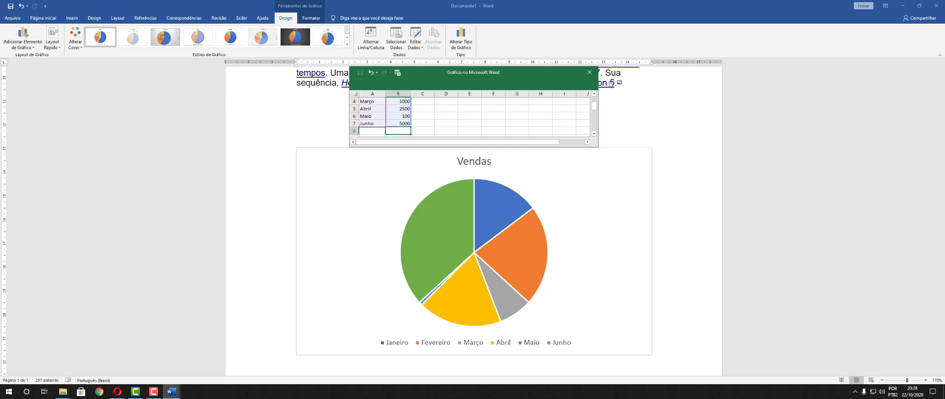
pyautogui.click(589, 72)
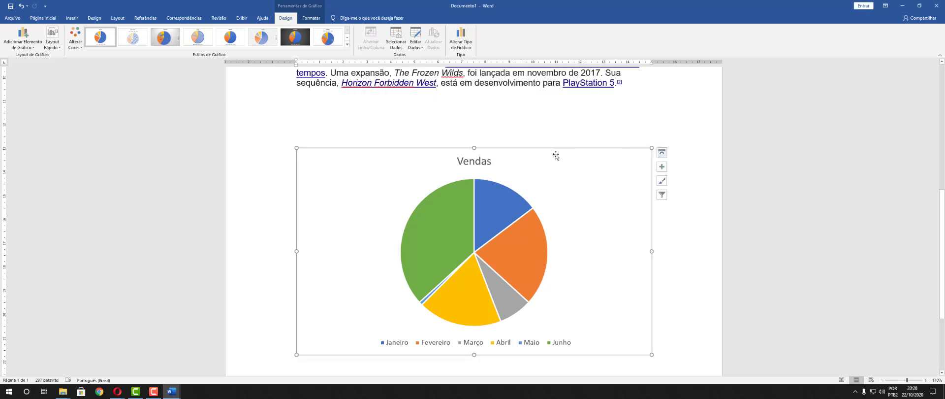
# Step: Move the Vendas pie chart up closer to the paragraph above it and deselect it
pyautogui.moveTo(554, 154); pyautogui.dragTo(551, 128)
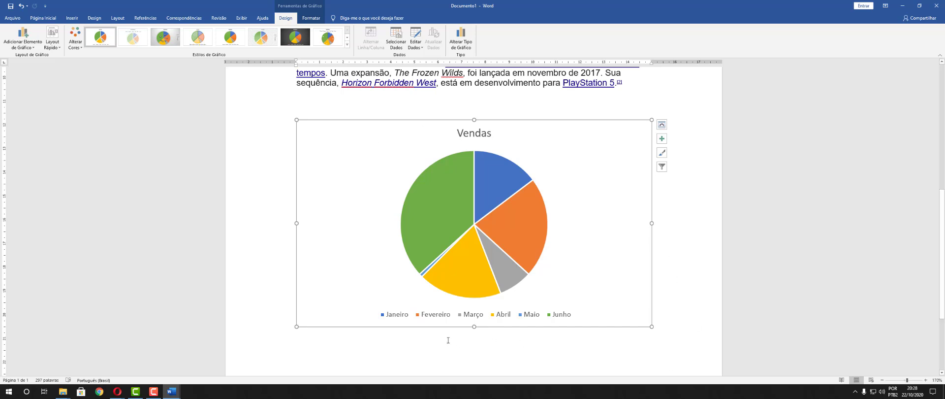
pyautogui.click(711, 281)
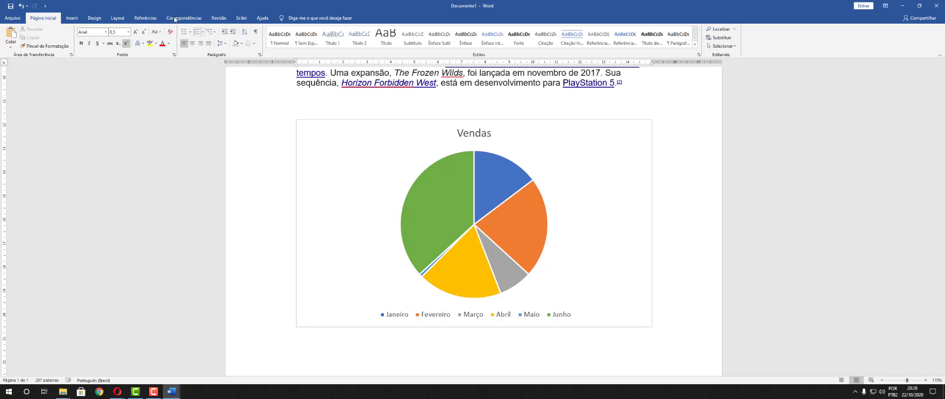
# Step: Preview the Cascata type among the available charts and leave the selection without inserting a chart
pyautogui.click(77, 18)
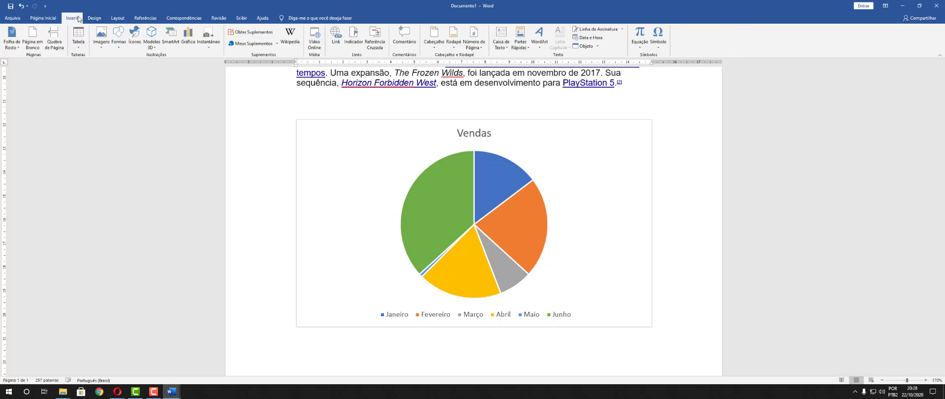
pyautogui.click(185, 21)
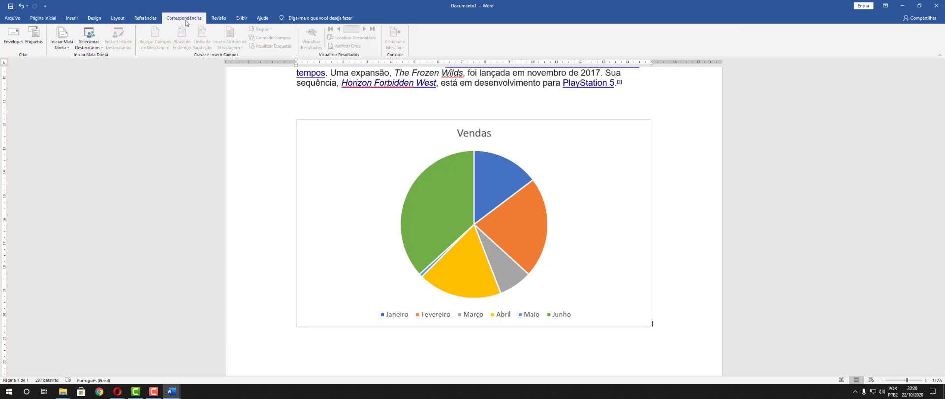
pyautogui.click(72, 18)
pyautogui.click(187, 37)
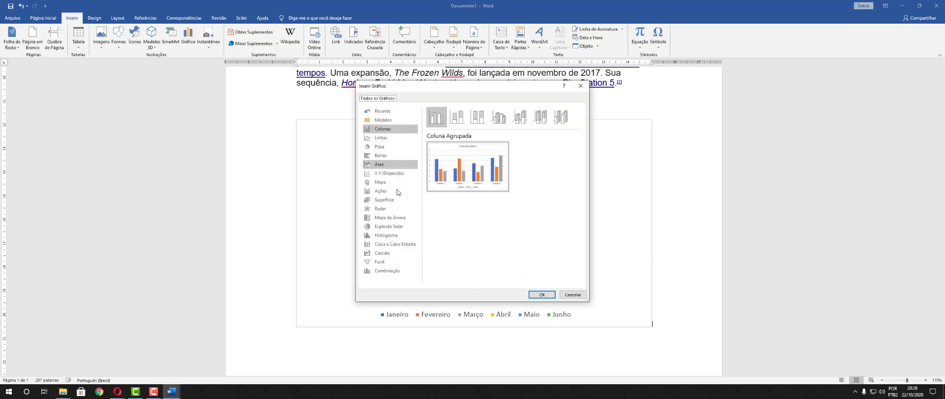
pyautogui.click(389, 253)
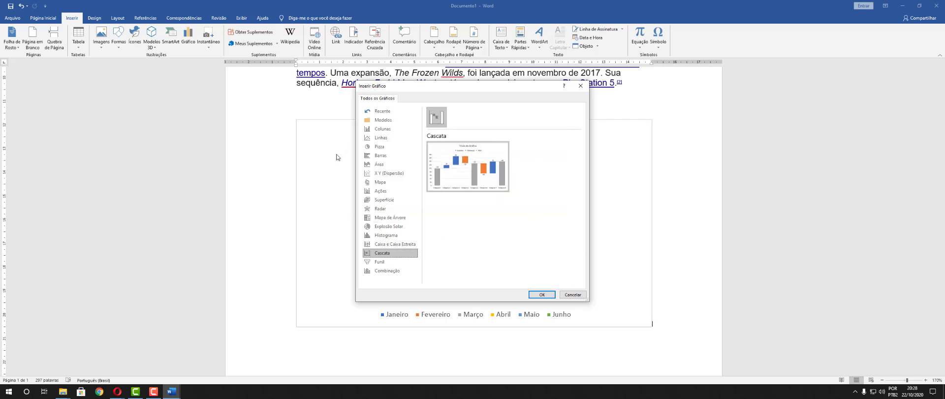
pyautogui.click(573, 295)
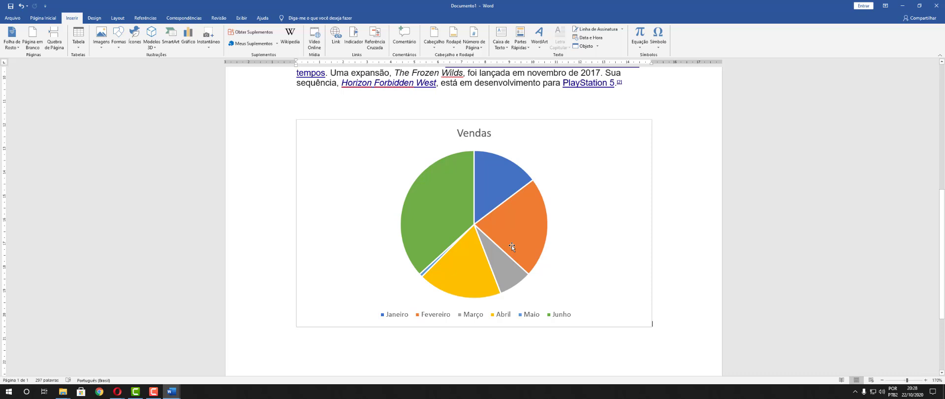
# Step: Insert a screenshot of the first available window below the pie chart and undo the insertion
pyautogui.click(213, 44)
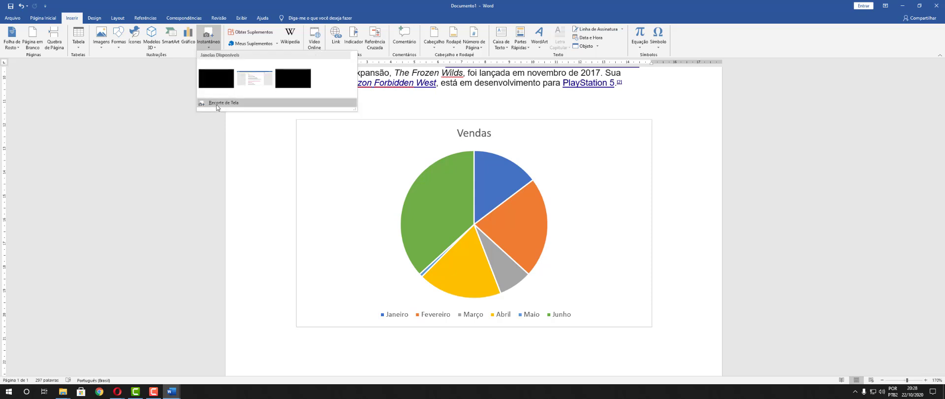
pyautogui.click(215, 79)
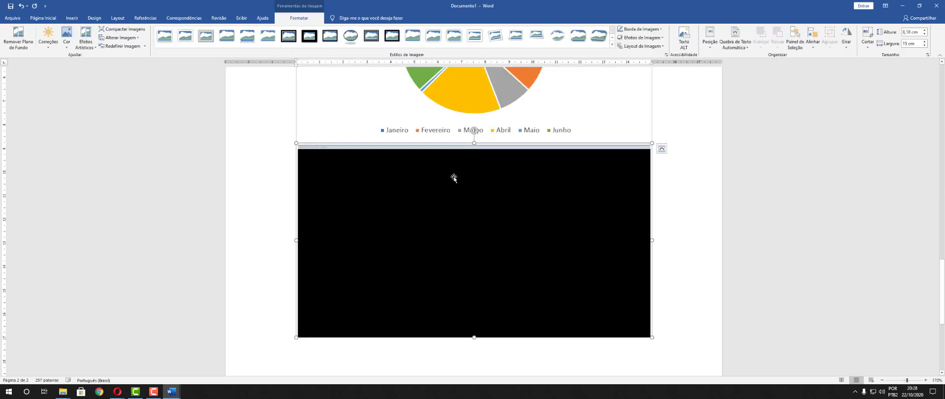
pyautogui.hotkey('ctrl', 'z')
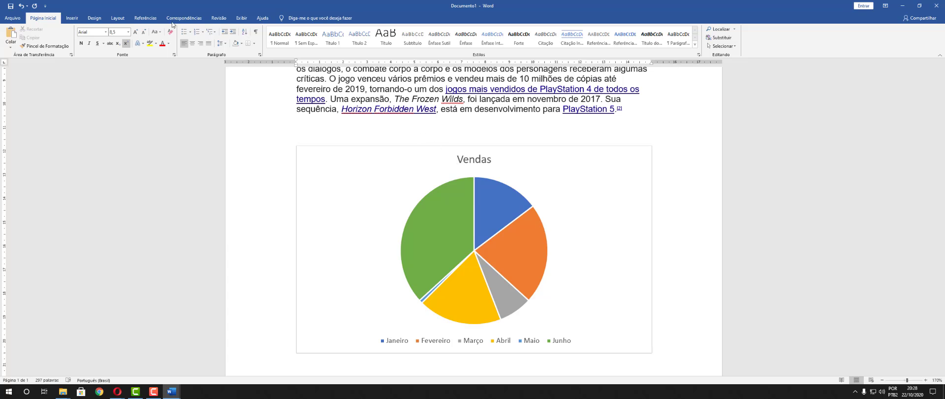
# Step: Insert a screenshot of the other open Word document's window below the pie chart
pyautogui.click(71, 17)
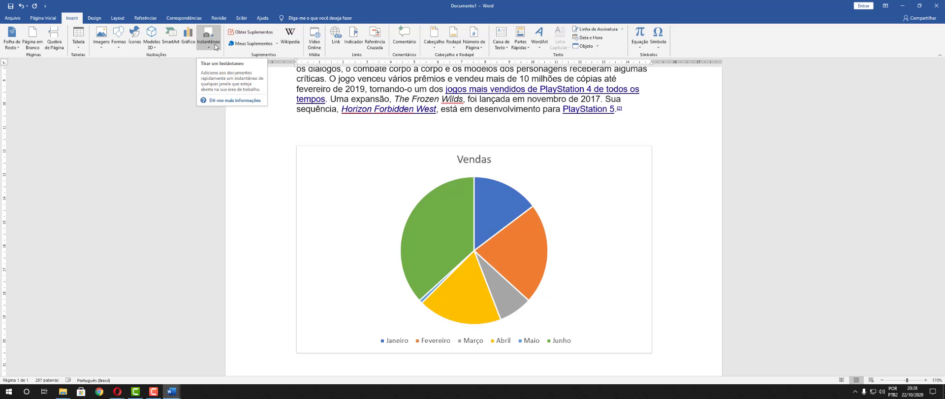
pyautogui.click(215, 45)
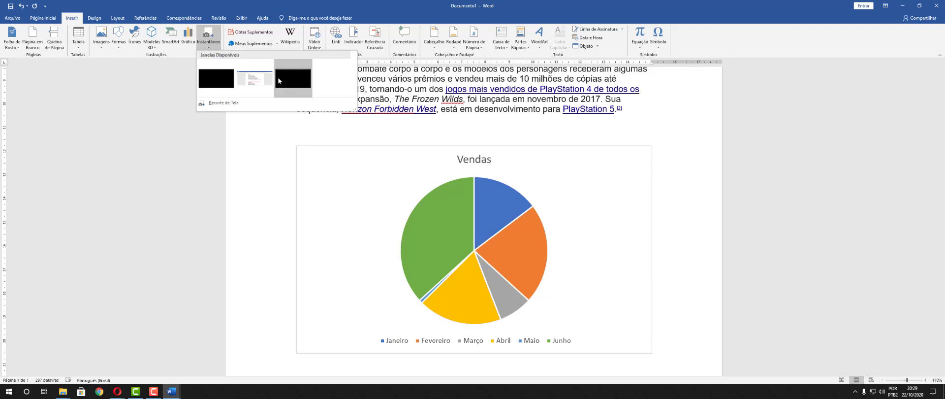
pyautogui.click(254, 79)
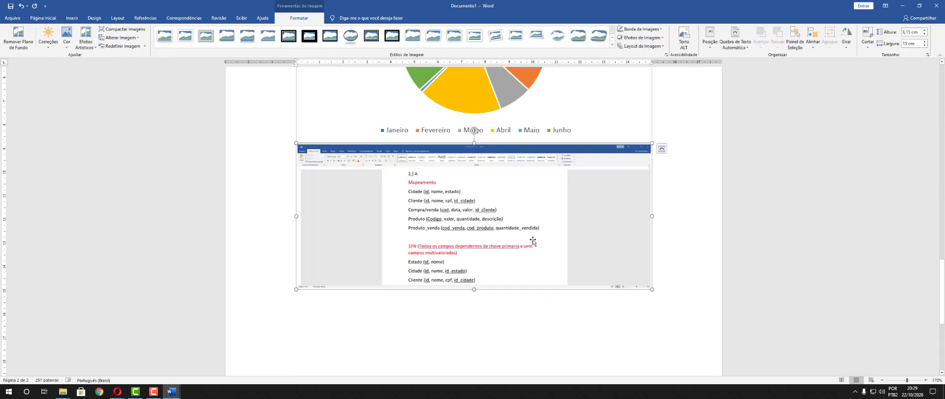
pyautogui.scroll(3, 532, 241)
pyautogui.scroll(-2, 500, 283)
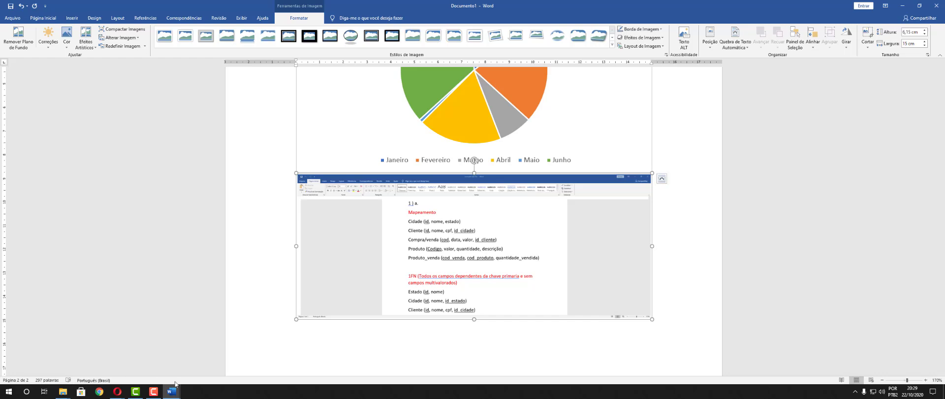
# Step: Look through the Correção lista 1fn document, return to Documento1 and delete the inserted screenshot
pyautogui.moveTo(173, 389)
pyautogui.click(131, 366)
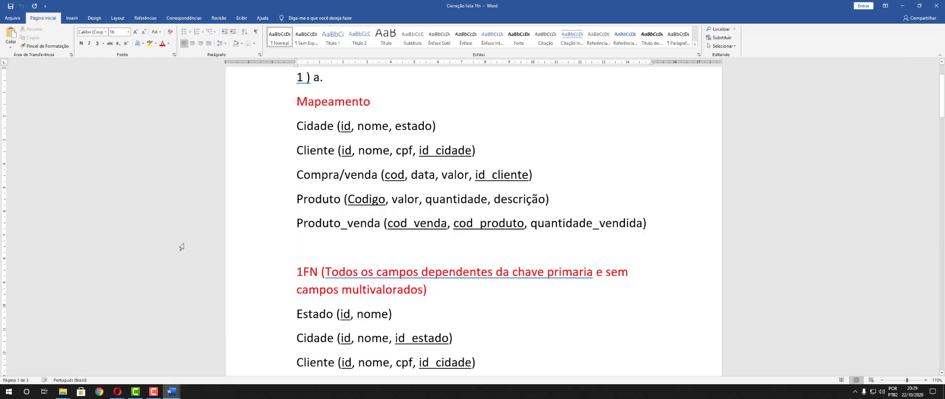
pyautogui.scroll(-15, 644, 241)
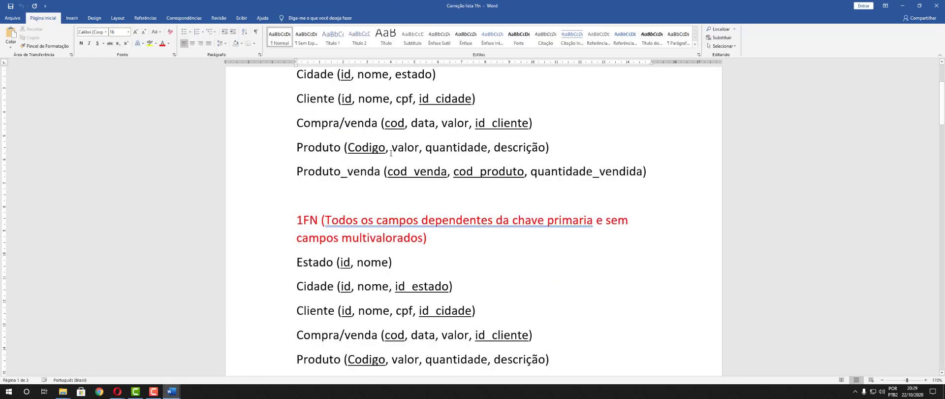
pyautogui.scroll(-5, 415, 229)
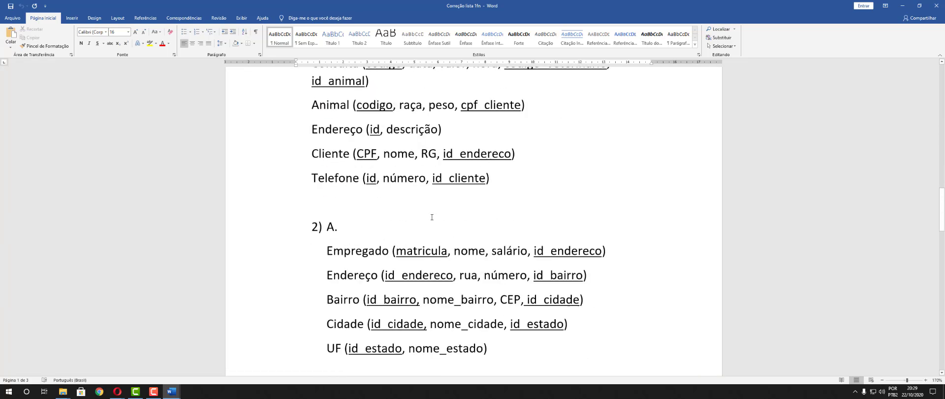
pyautogui.scroll(5, 431, 218)
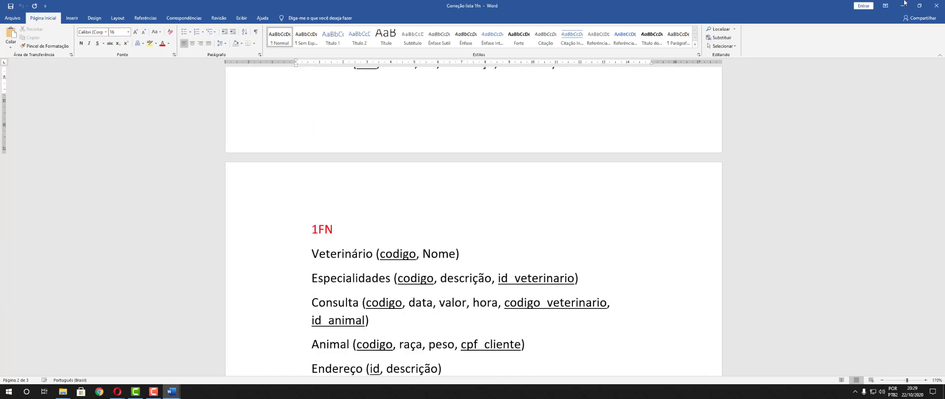
pyautogui.hotkey('alt', 'Tab')
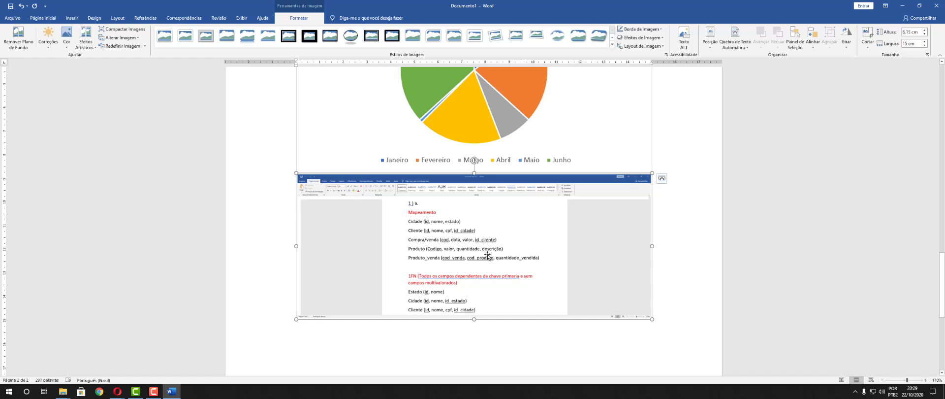
pyautogui.press('Delete')
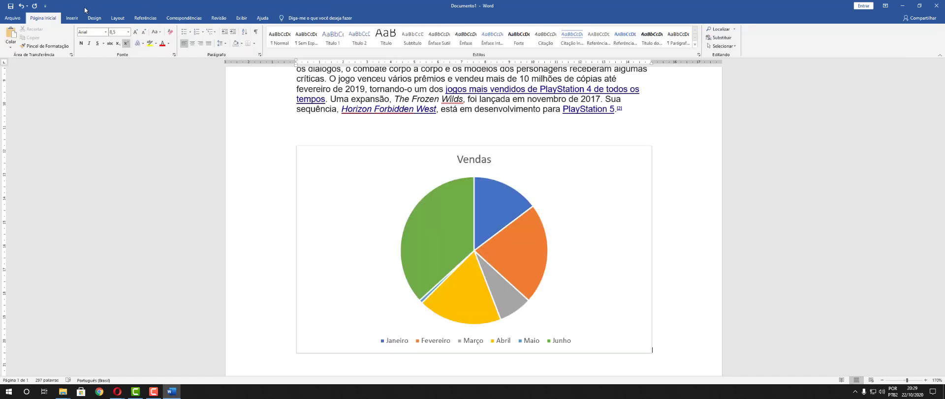
# Step: View the Office add-ins collection and the Wikipedia add-in, closing each without adding anything
pyautogui.click(71, 17)
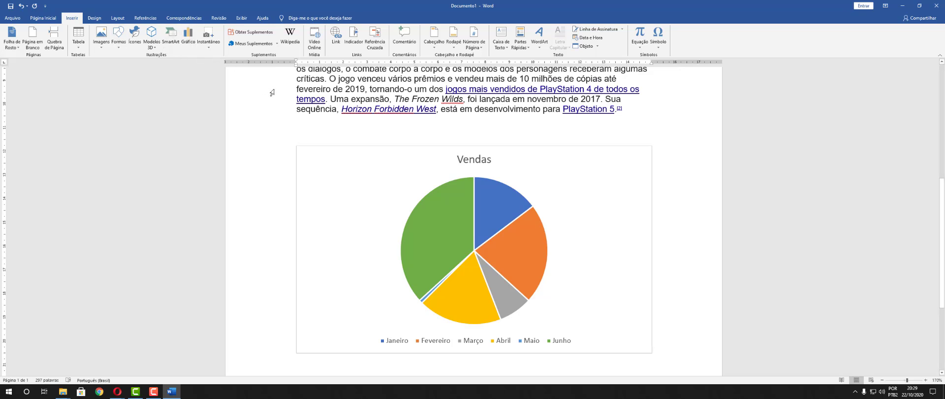
pyautogui.click(270, 47)
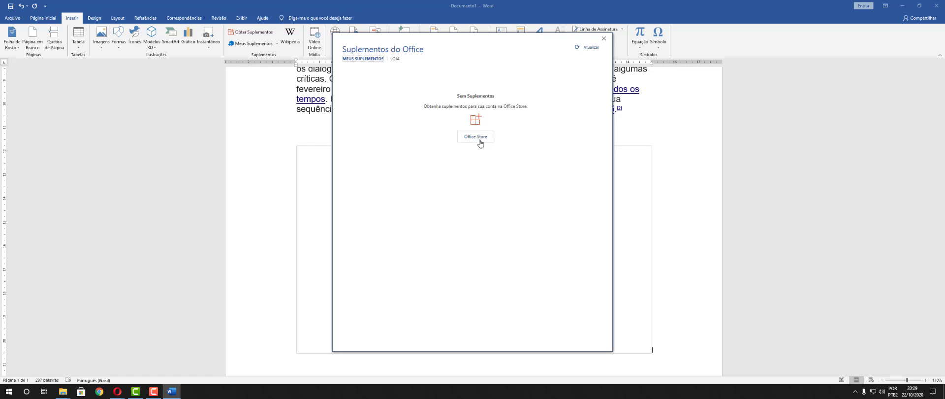
pyautogui.click(604, 39)
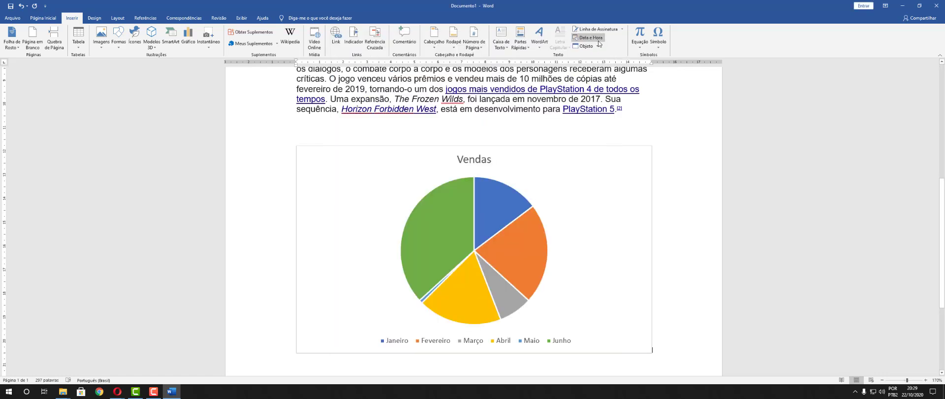
pyautogui.click(297, 46)
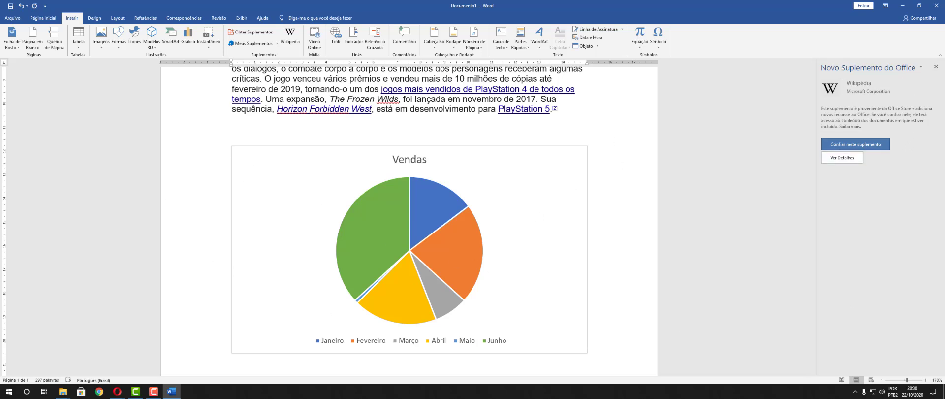
pyautogui.click(937, 68)
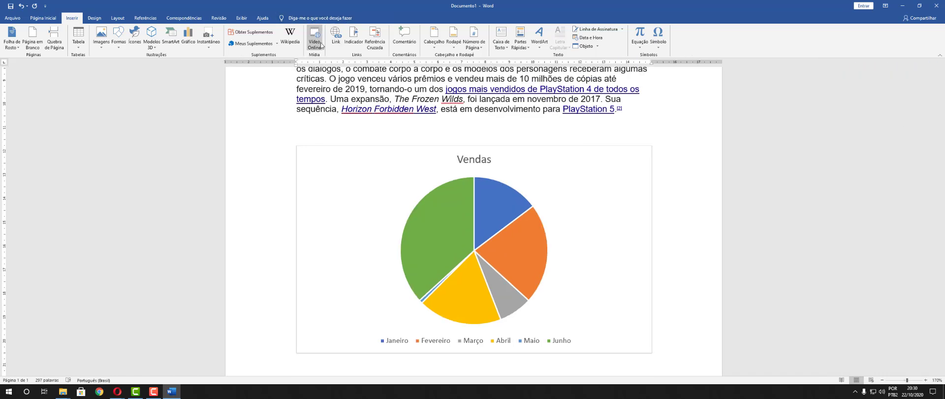
# Step: Delete the whole Vendas pie chart from the document, including its frame
pyautogui.click(419, 219)
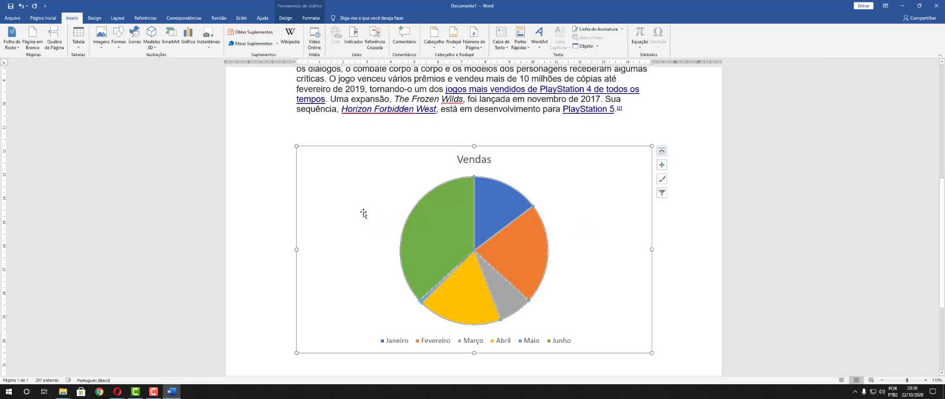
pyautogui.press('Delete')
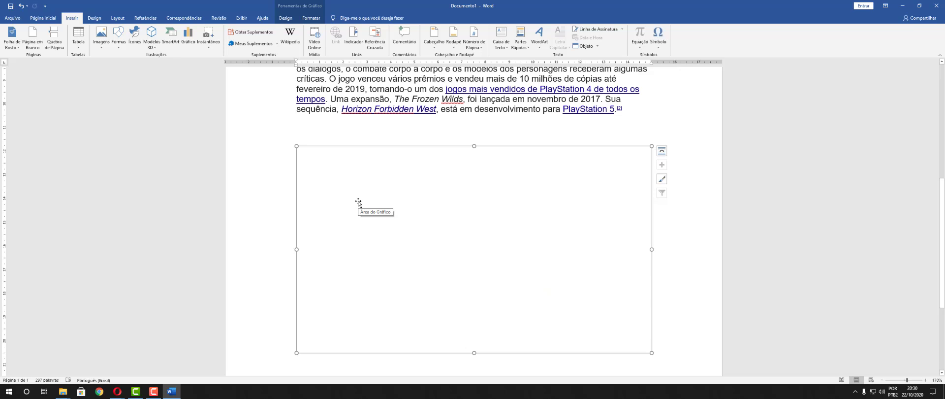
pyautogui.rightClick(302, 149)
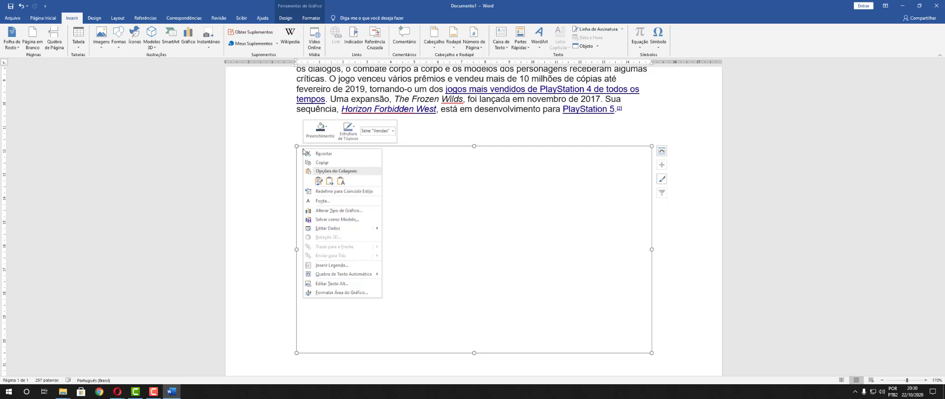
pyautogui.click(754, 336)
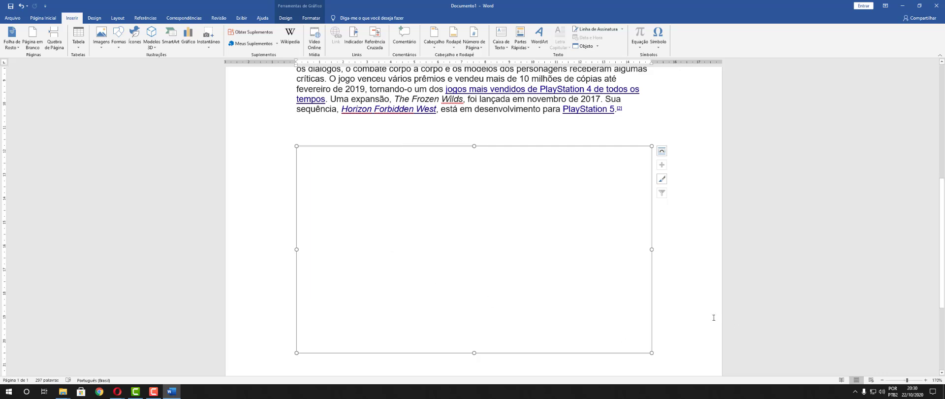
pyautogui.hotkey('ctrl', 'v')
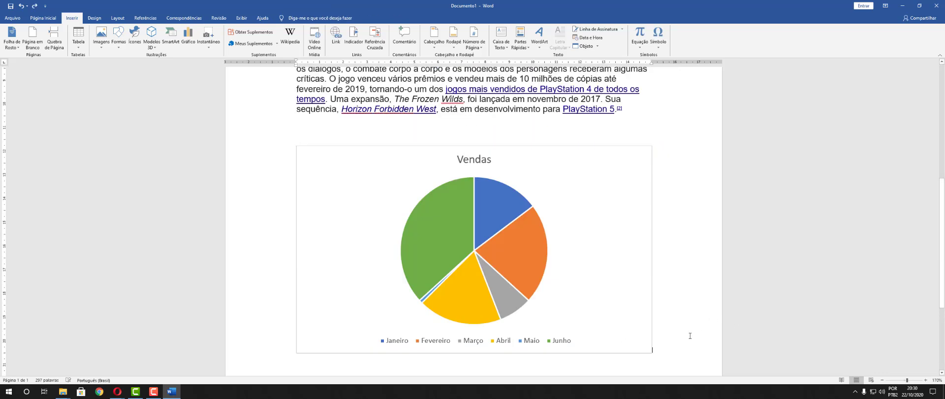
pyautogui.hotkey('ctrl', 'z')
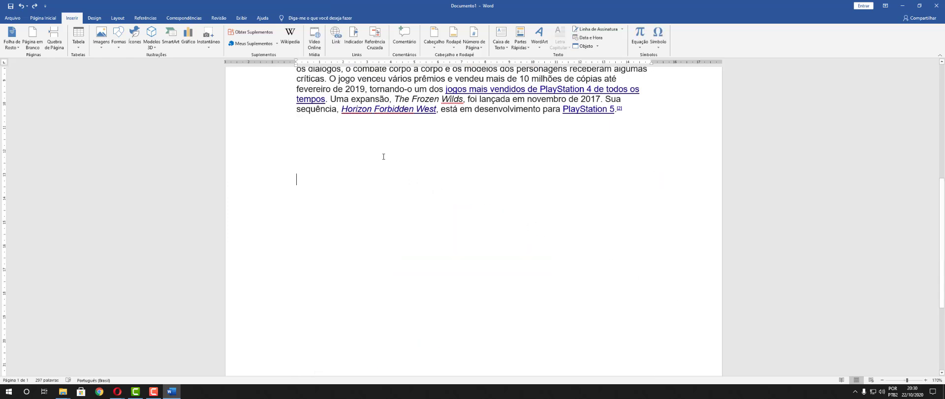
pyautogui.click(315, 39)
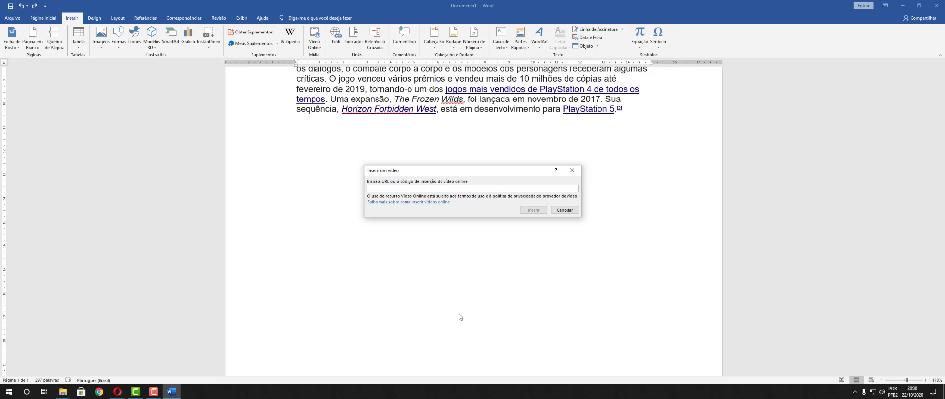
pyautogui.hotkey('alt', 'Tab')
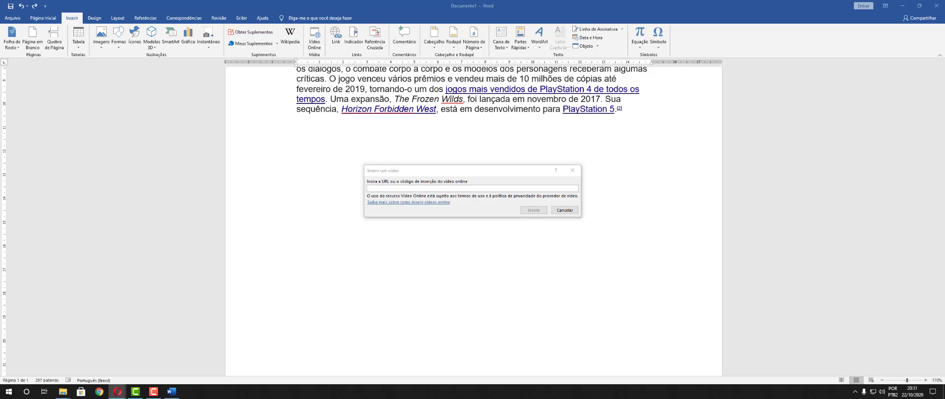
pyautogui.click(395, 189)
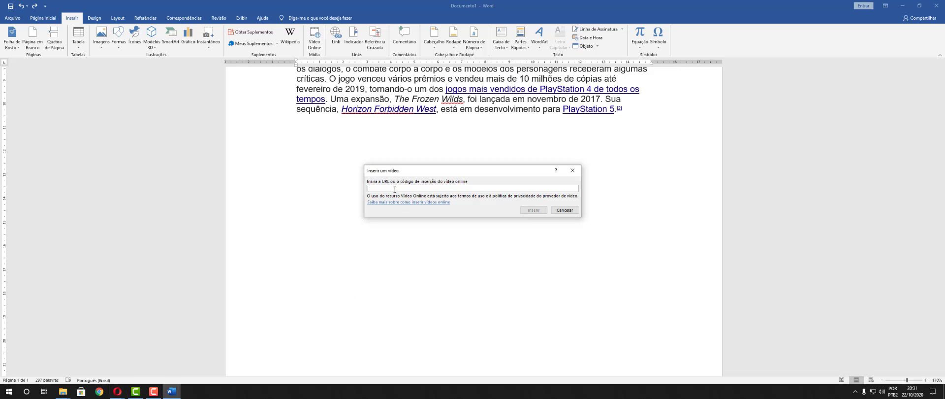
pyautogui.write('https://www.youtube.com/watch?v=emiE4P-vPWk')
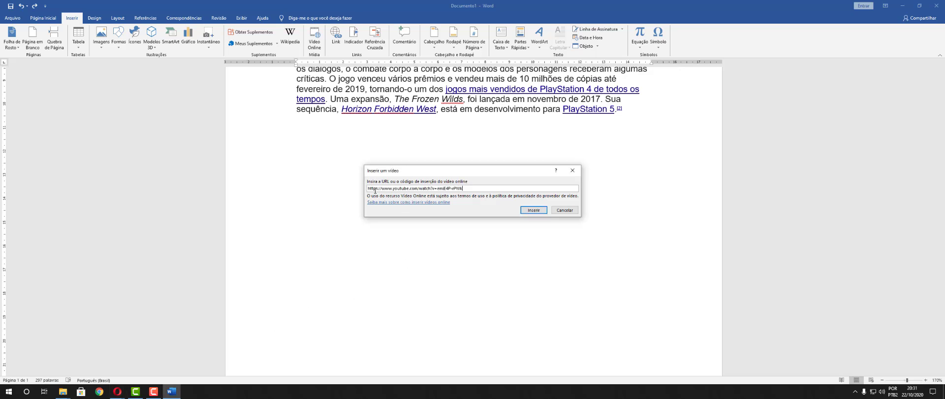
pyautogui.click(542, 210)
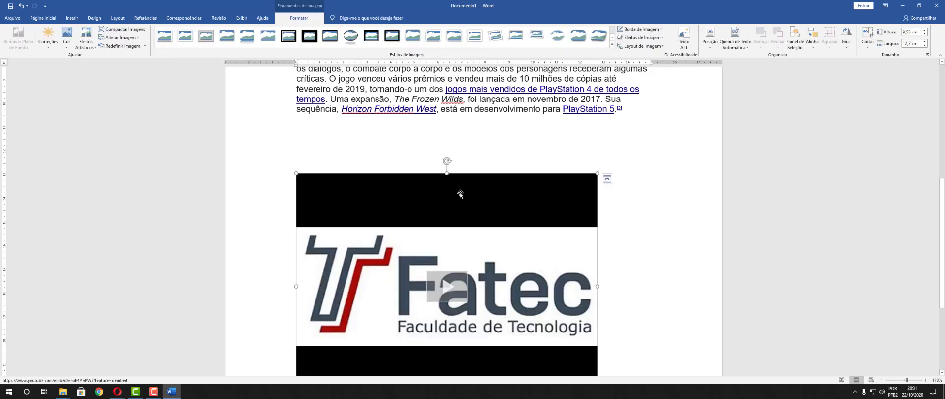
# Step: Enlarge the inserted video to about 11 cm by 14.66 cm just below the text and play it
pyautogui.moveTo(460, 193); pyautogui.dragTo(517, 165)
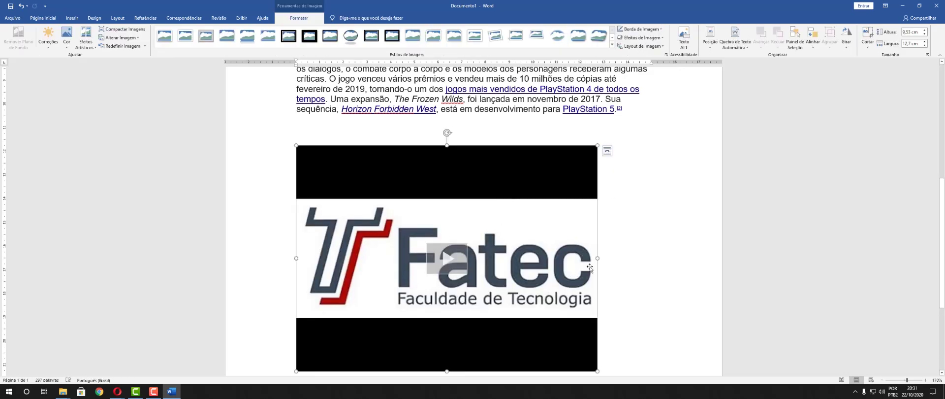
pyautogui.moveTo(597, 371); pyautogui.dragTo(643, 351)
pyautogui.scroll(-2, 570, 261)
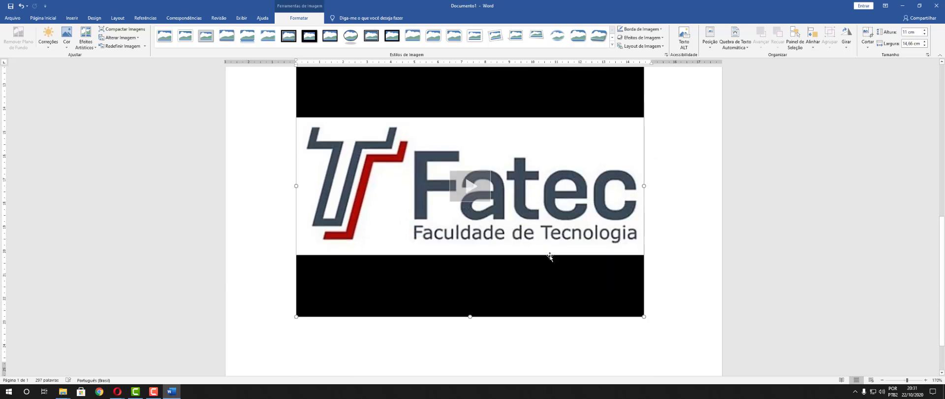
pyautogui.click(484, 189)
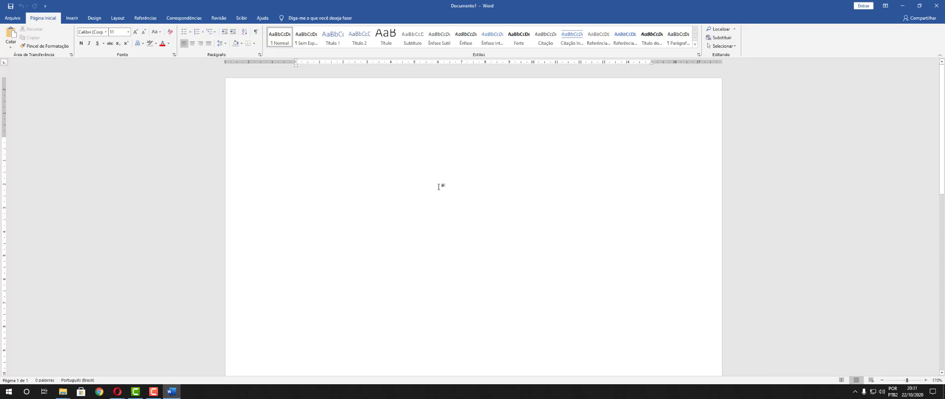
pyautogui.scroll(-10, 470, 234)
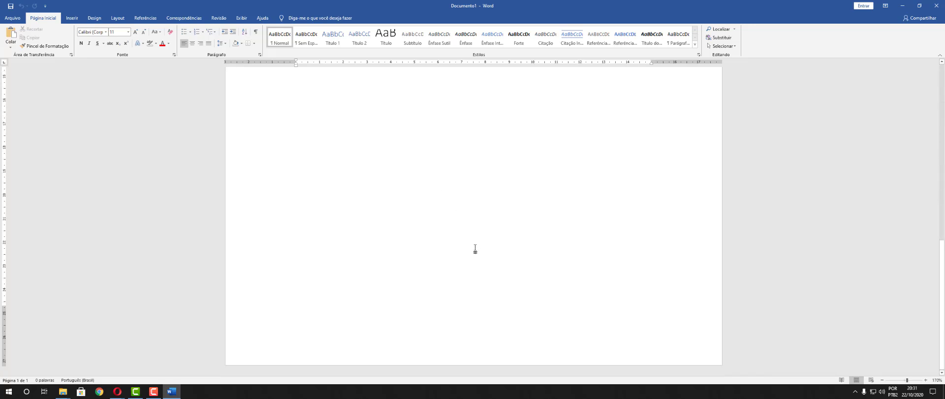
pyautogui.click(73, 18)
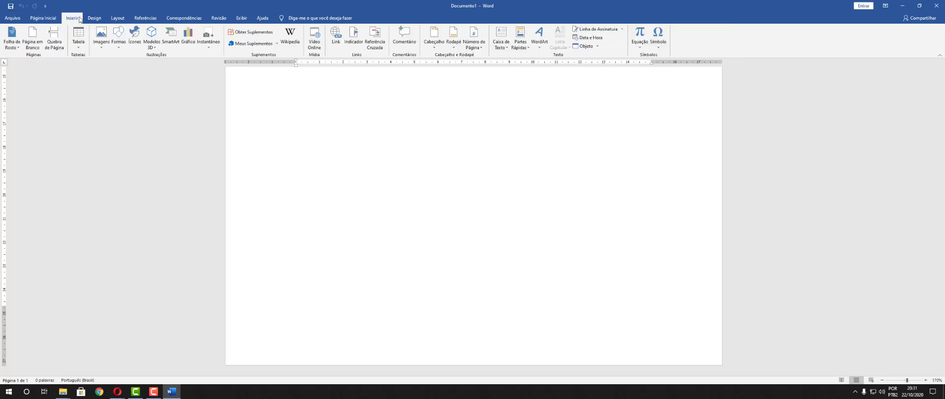
pyautogui.click(314, 42)
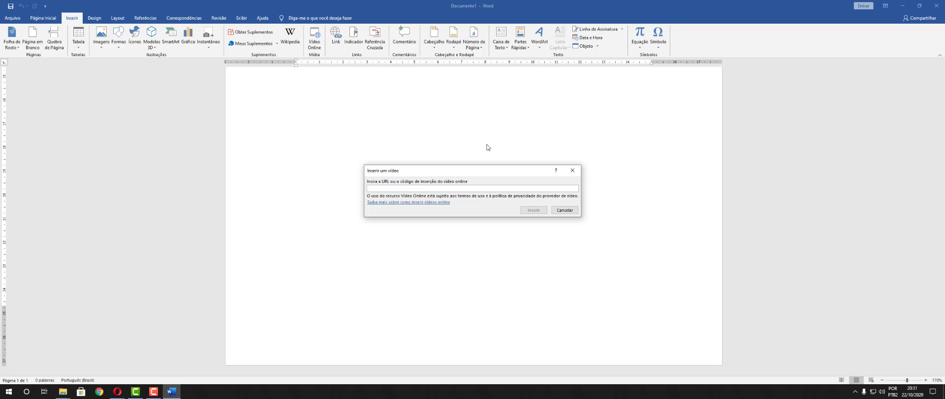
pyautogui.write('https://www.youtube.com/watch?v=emiE4P-vPWk')
pyautogui.click(542, 212)
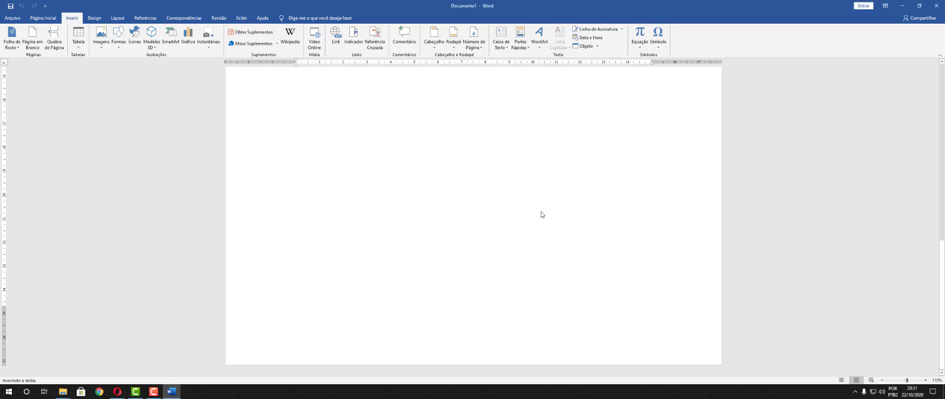
pyautogui.click(445, 260)
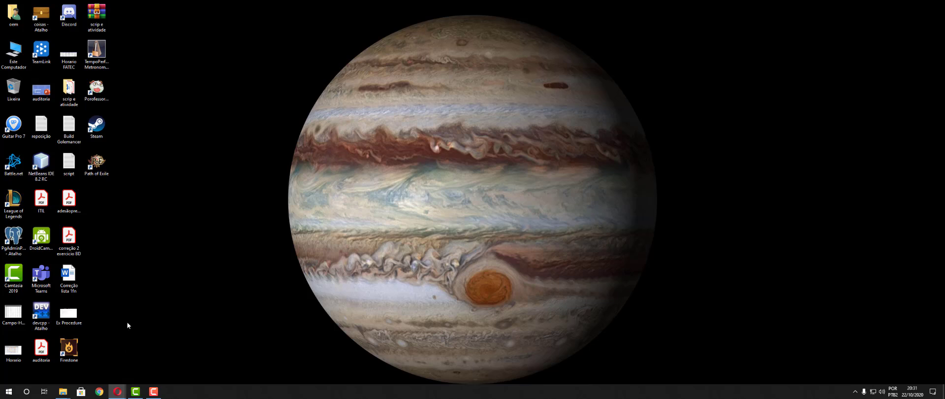
# Step: Open Correção lista 1fn from the desktop, create a blank document from it and minimize the Correção lista 1fn window
pyautogui.doubleClick(74, 283)
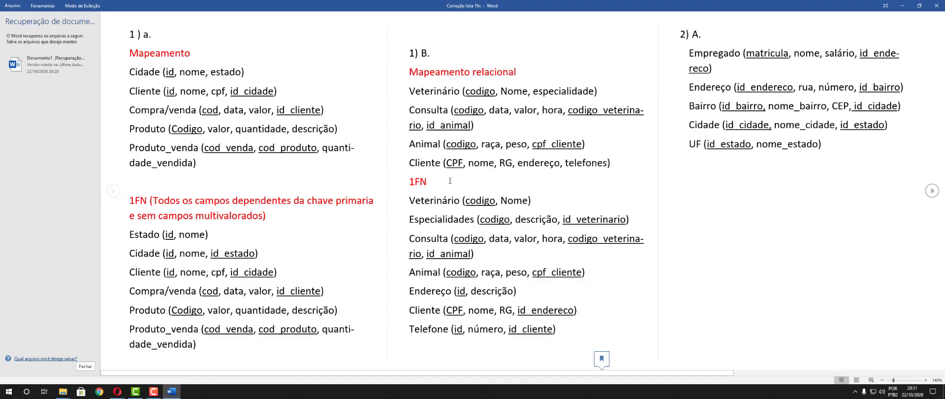
pyautogui.click(13, 7)
pyautogui.click(22, 53)
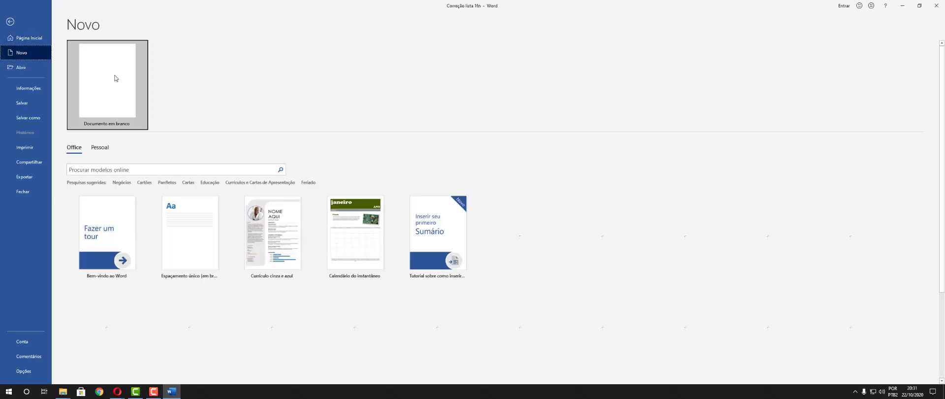
pyautogui.click(110, 81)
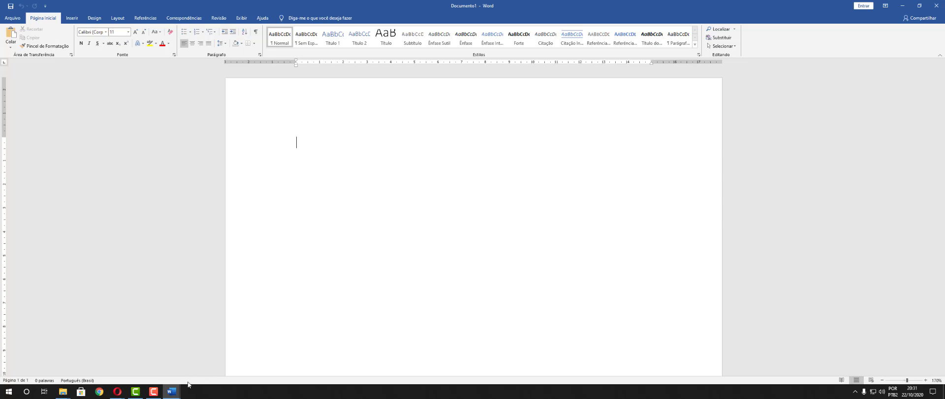
pyautogui.moveTo(171, 391)
pyautogui.click(131, 363)
pyautogui.click(902, 5)
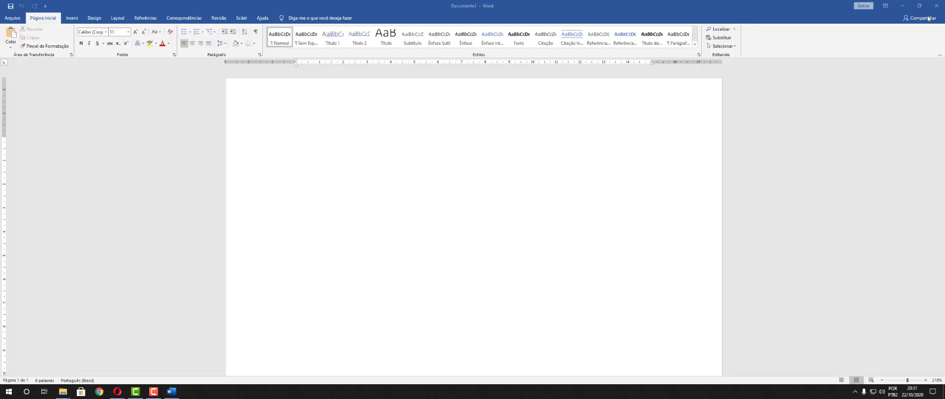
# Step: View the hyperlink options for a web page or file and for a place in this document, then cancel
pyautogui.click(77, 18)
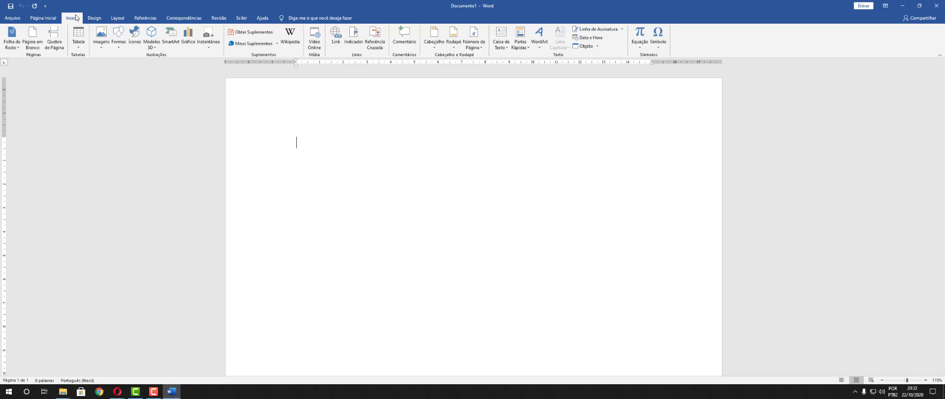
pyautogui.click(336, 43)
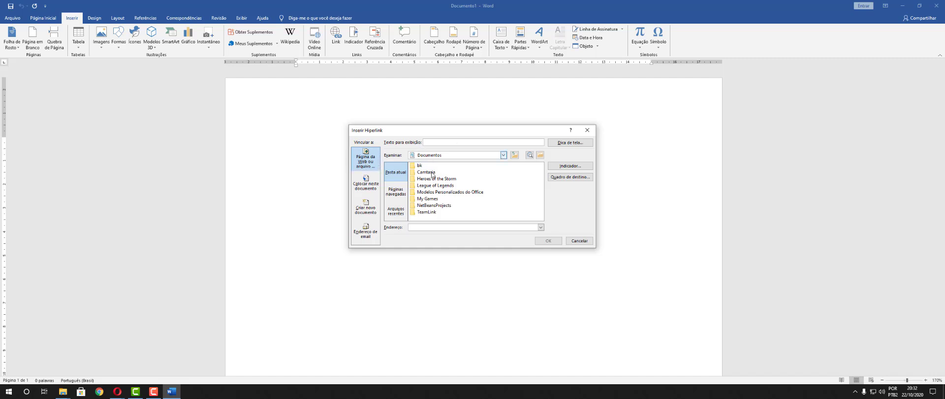
pyautogui.click(365, 183)
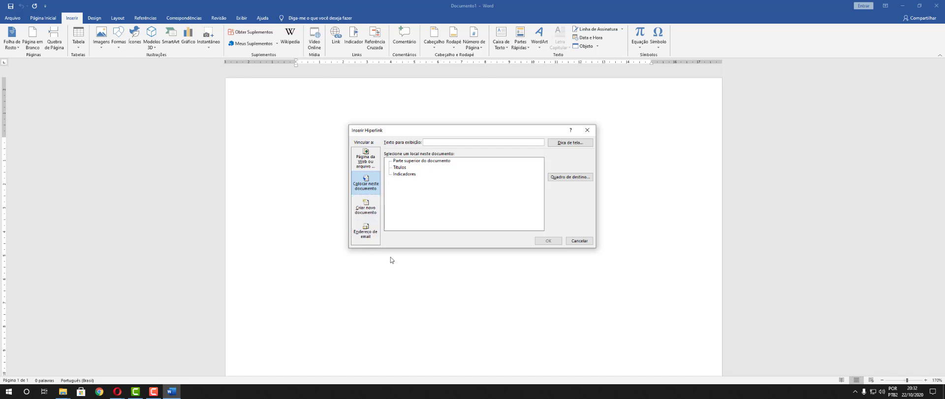
pyautogui.click(581, 240)
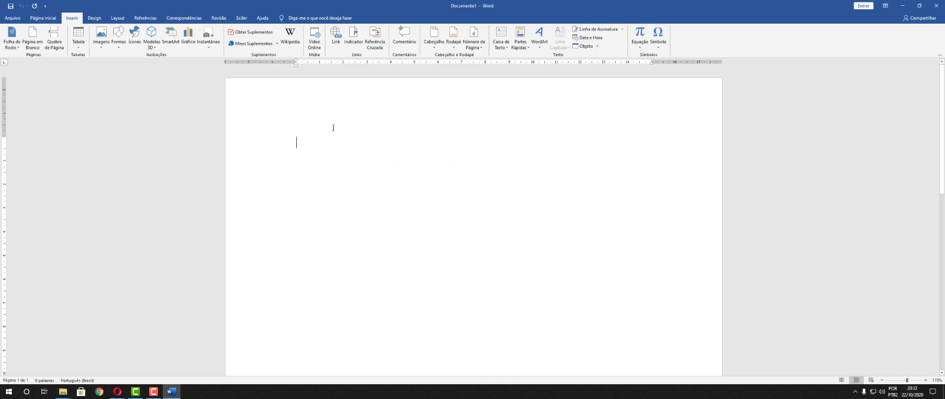
pyautogui.write('https://www.youtube.com/watch?v=emiE4P-vPWk')
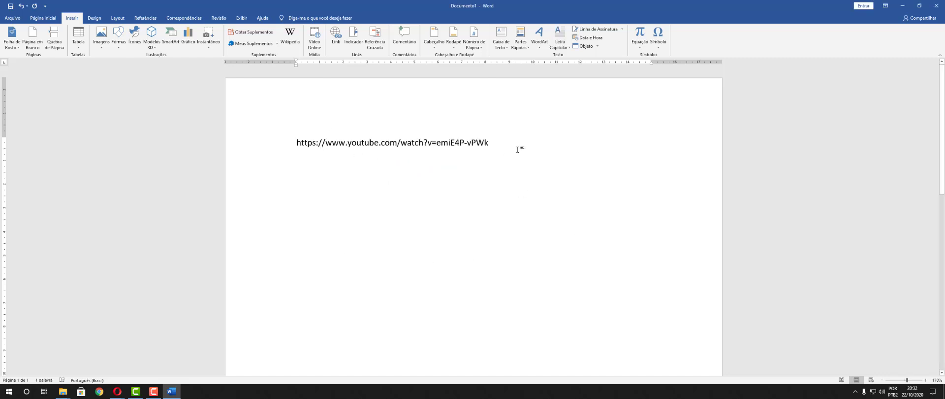
pyautogui.press('Return')
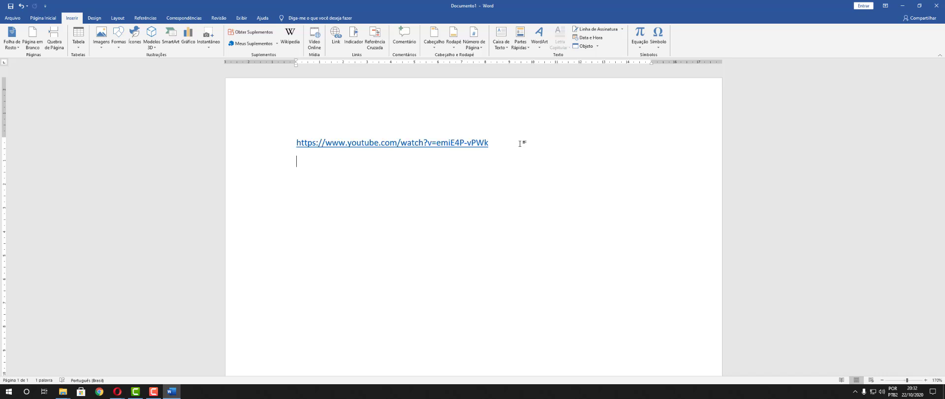
pyautogui.write('https://www.youtube.com/watch?v=emiE4P-vPWk')
pyautogui.press('Return')
pyautogui.write('https://www.youtube.com/watch?v=emiE4P-vPWk')
pyautogui.hotkey('ctrl', 'Return')
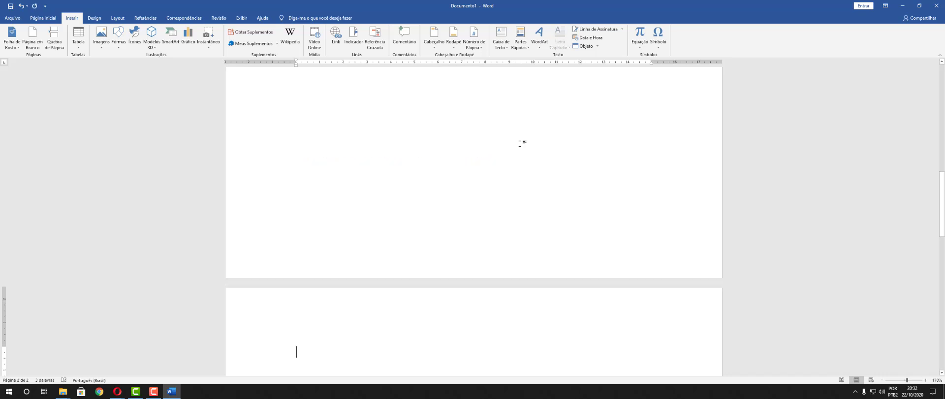
# Step: Review the email, new document and in-document link types, and insert a hyperlink to Parte superior do documento on the second page
pyautogui.scroll(10, 481, 249)
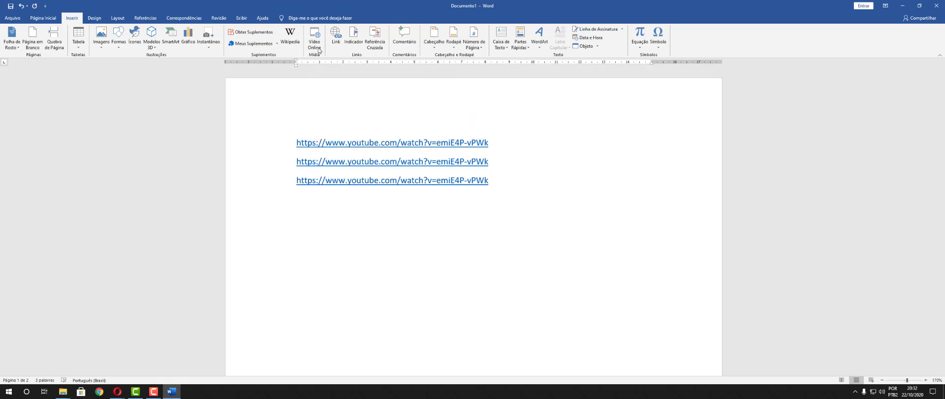
pyautogui.click(339, 36)
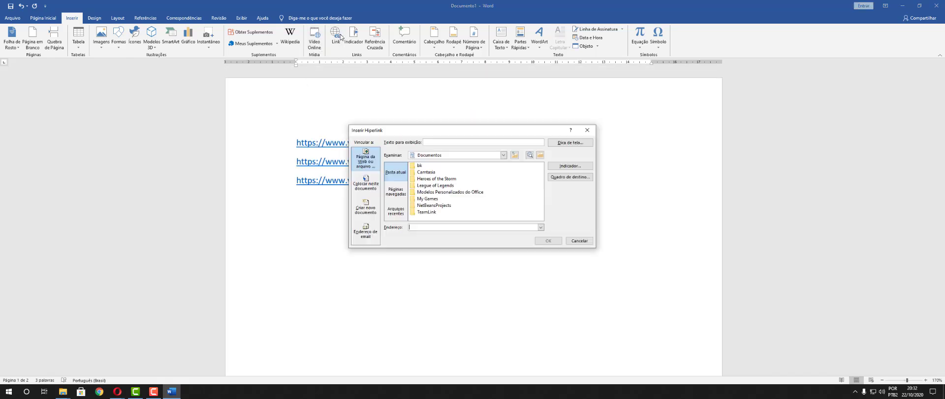
pyautogui.click(364, 192)
pyautogui.click(365, 209)
pyautogui.click(366, 234)
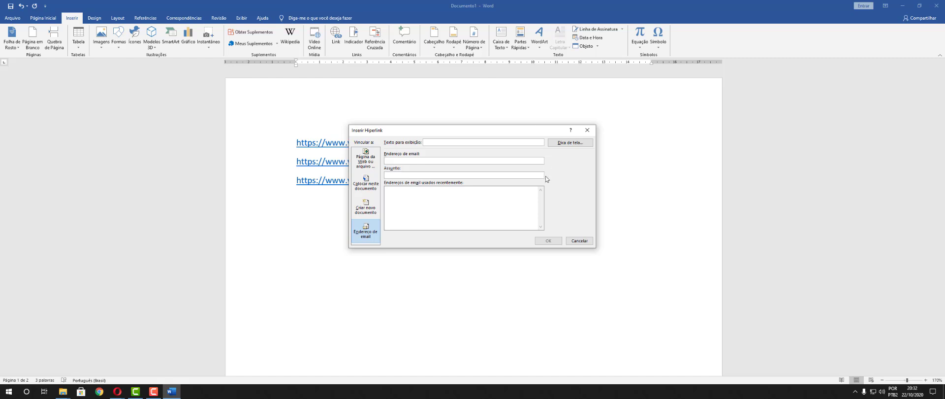
pyautogui.click(365, 214)
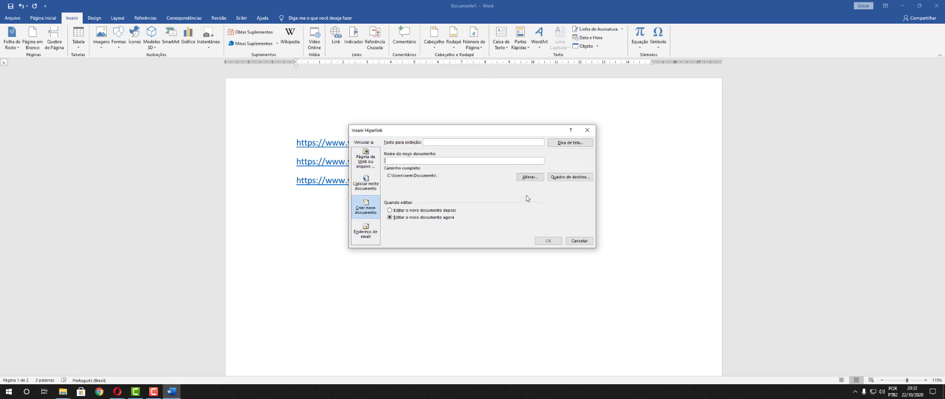
pyautogui.click(375, 190)
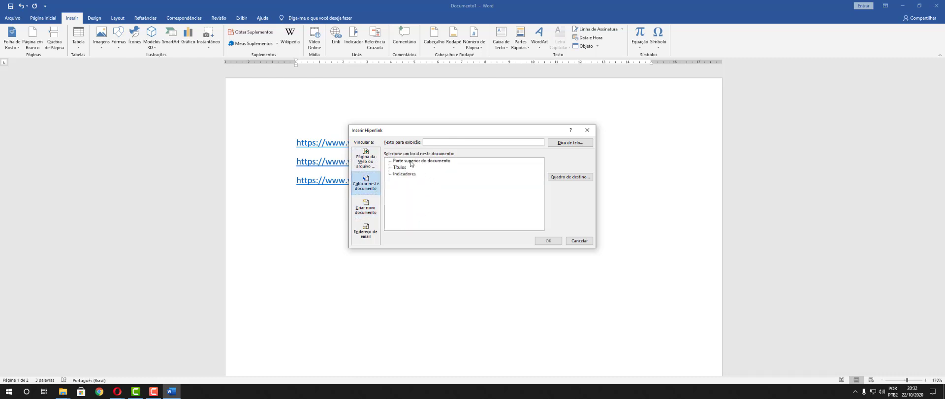
pyautogui.click(410, 161)
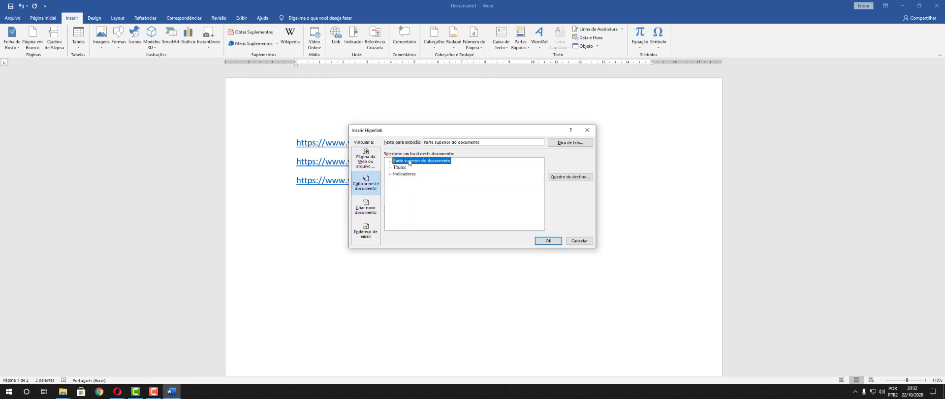
pyautogui.click(538, 242)
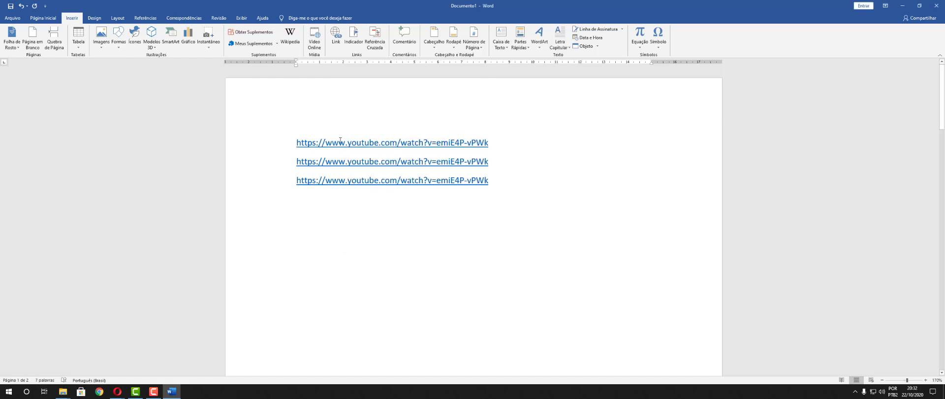
# Step: View the hyperlink options for linking to an existing web page or file, and close them without inserting a link
pyautogui.click(336, 35)
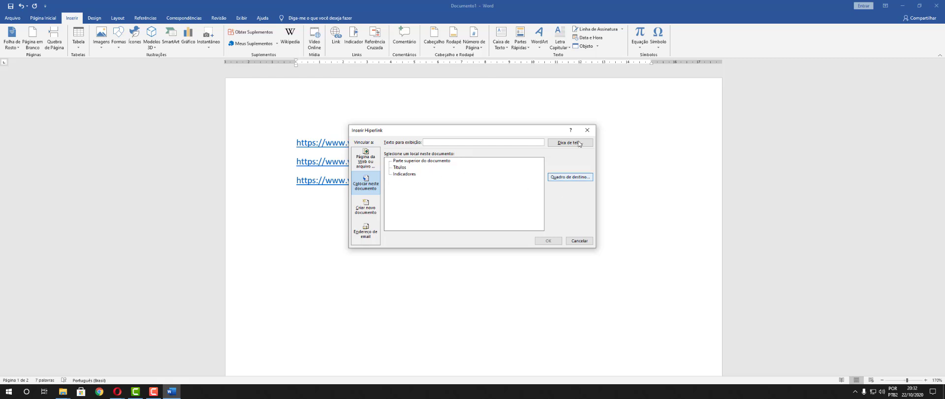
pyautogui.click(366, 158)
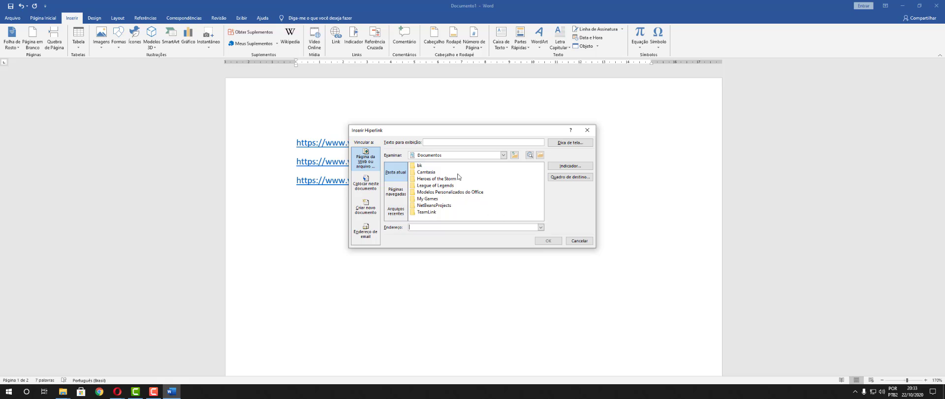
pyautogui.click(576, 240)
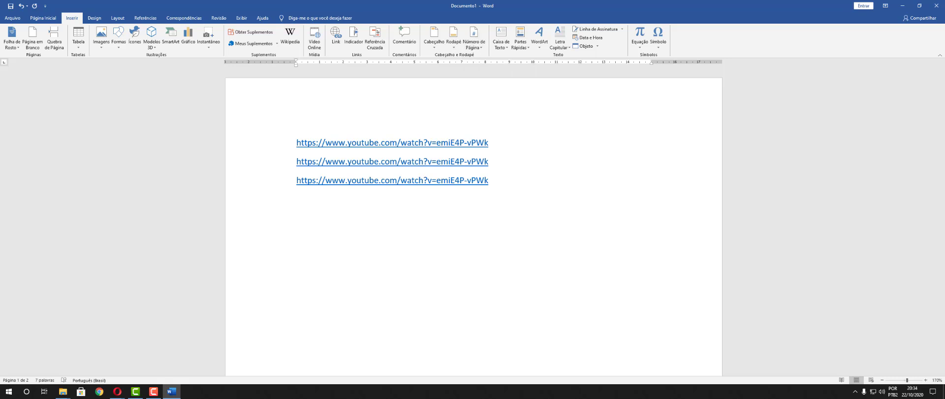
pyautogui.press('super+d')
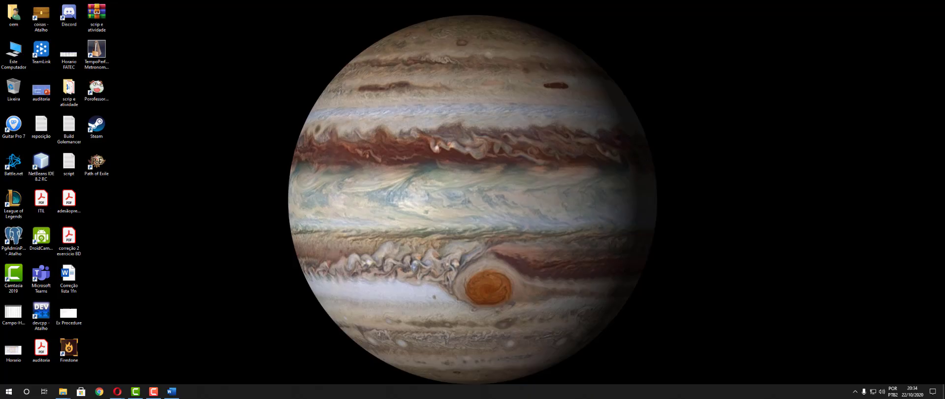
pyautogui.press('super+d')
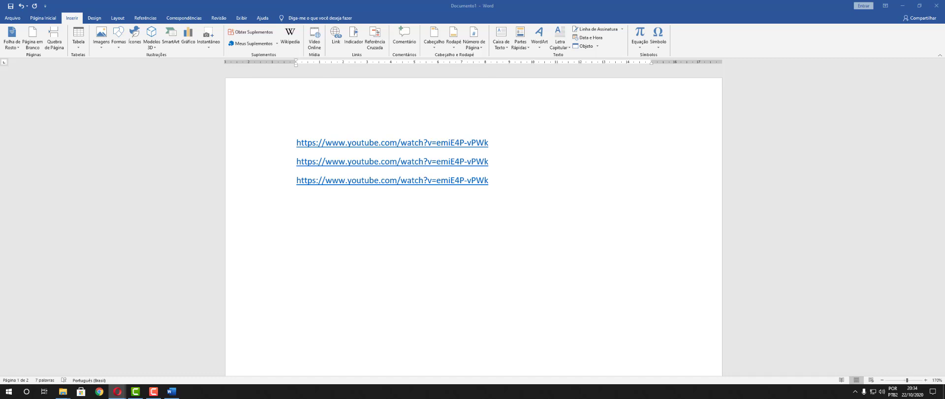
pyautogui.moveTo(64, 393)
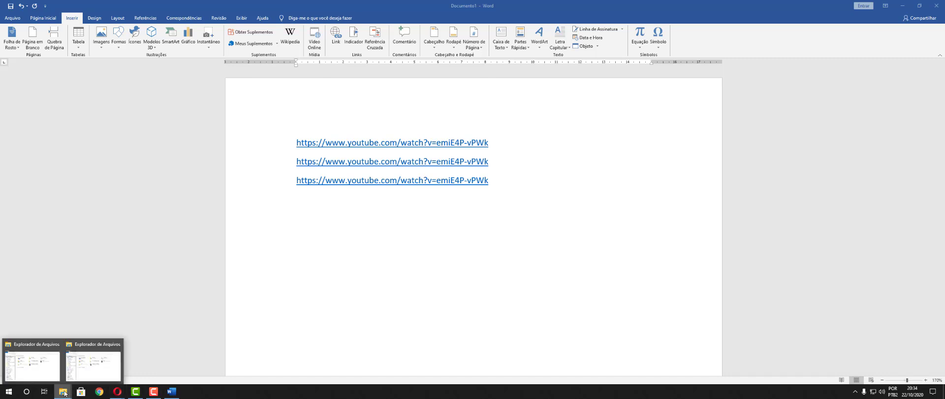